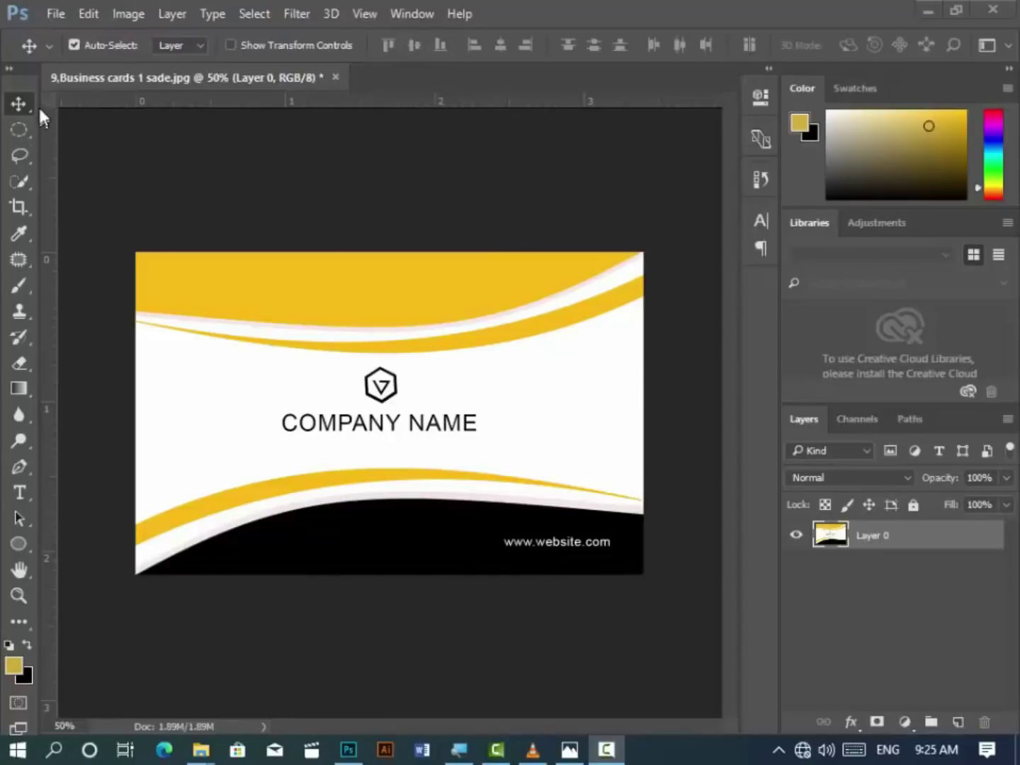
Create a blank landscape document 'Business card design 1 sade', 3.4 × 2.5 in at 600 ppi.
left_click(54, 17)
left_click(84, 35)
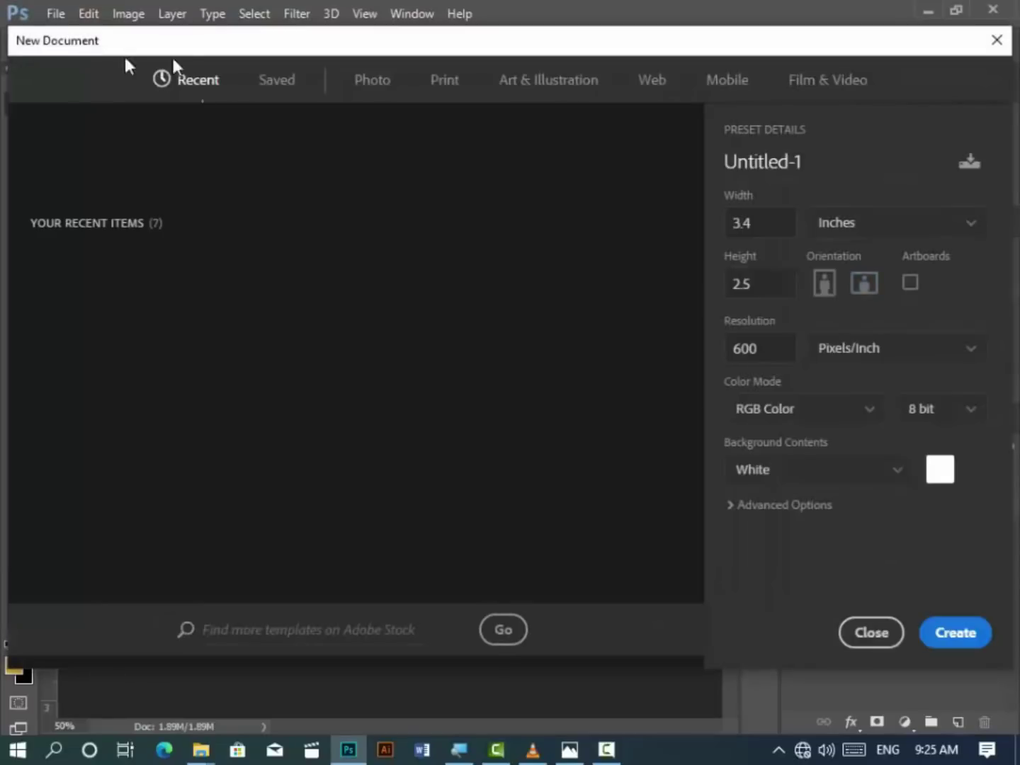
left_click(834, 158)
key("BackSpace")
type("Business card design 1 sade")
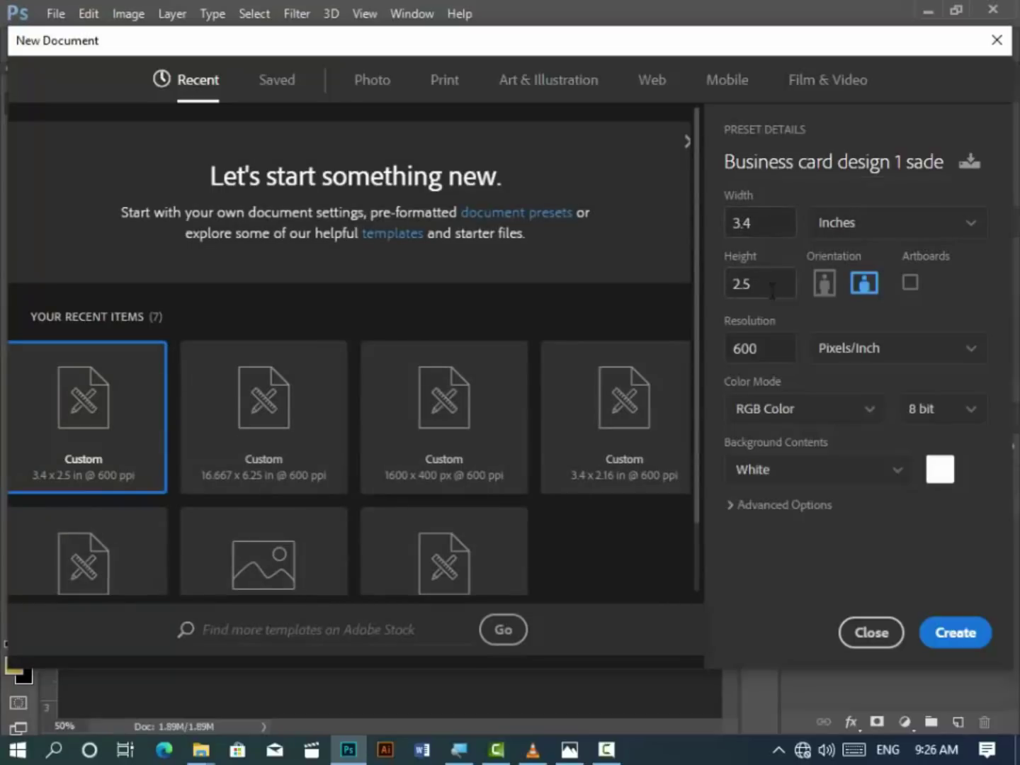
left_click(955, 635)
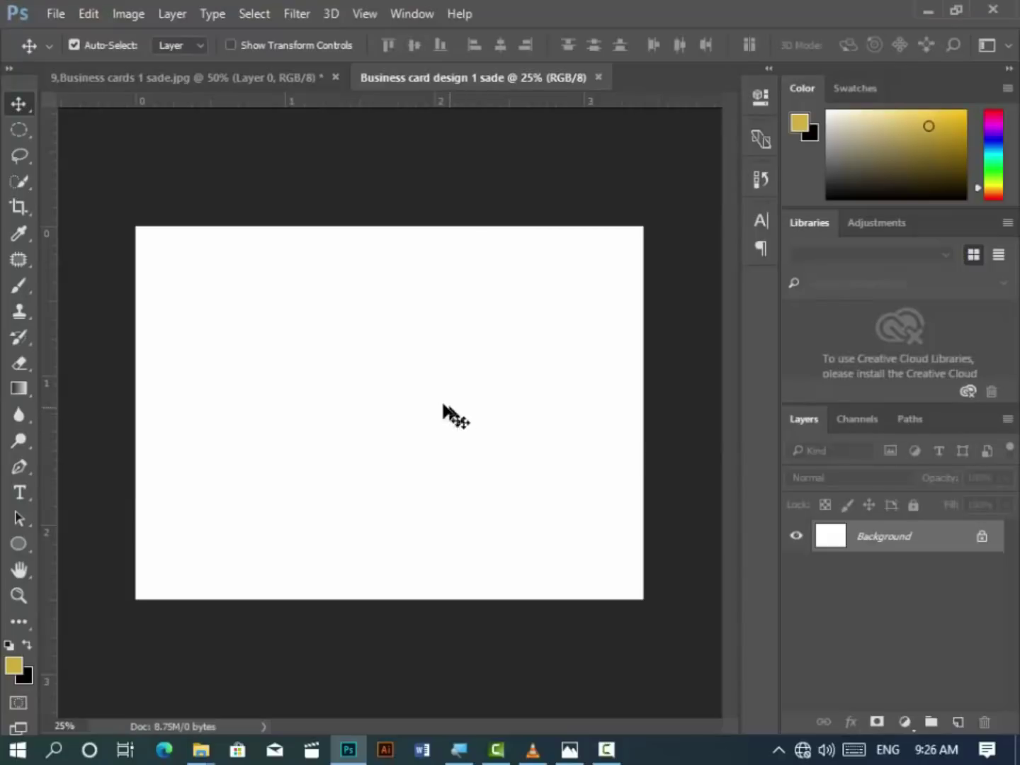
Draw a wide black-filled ellipse across the bottom of the card.
left_click(21, 544)
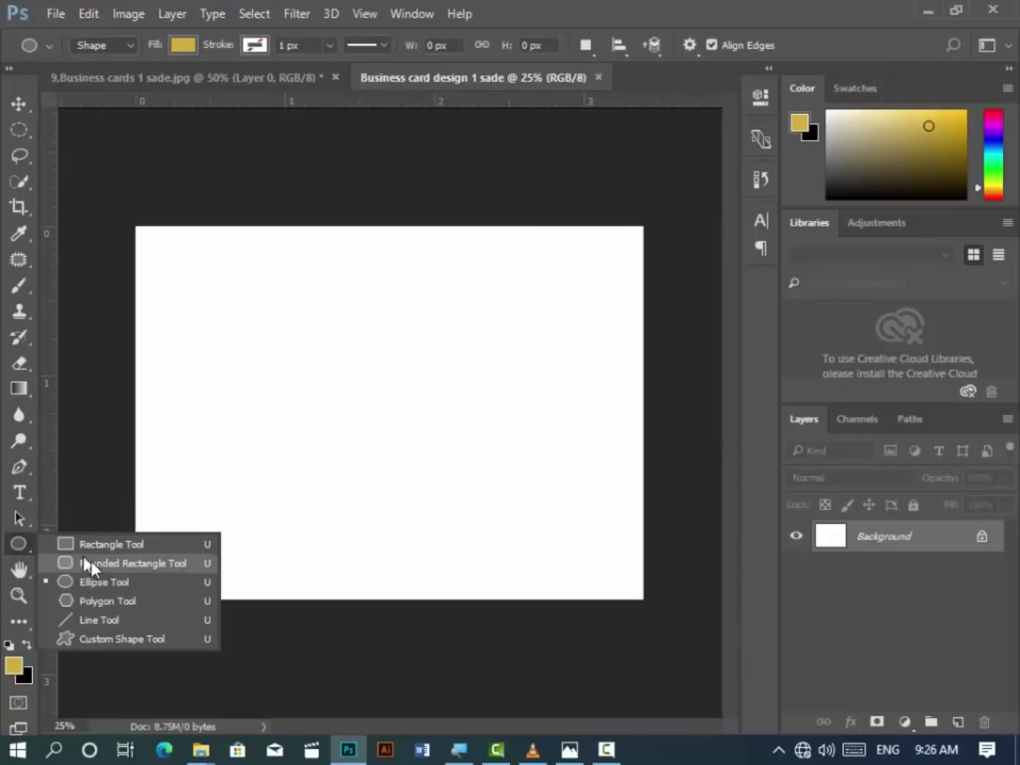
left_click(105, 582)
mouse_move(137, 507)
left_mouse_down()
mouse_move(712, 630)
mouse_move(709, 639)
left_mouse_up()
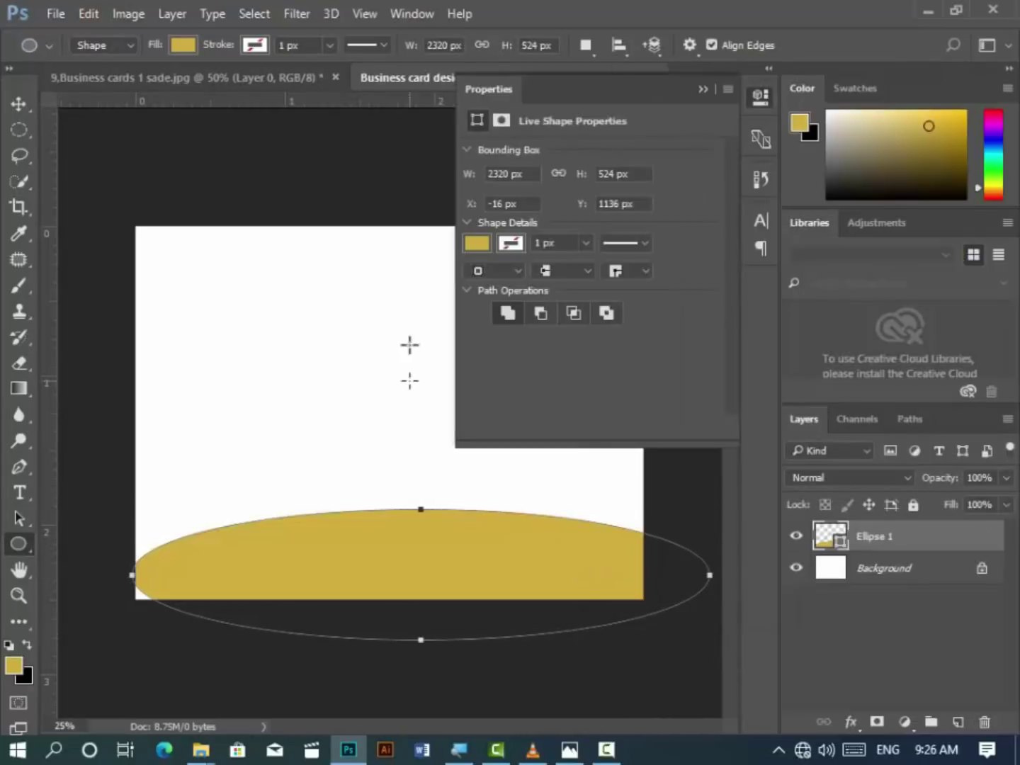
left_click(476, 242)
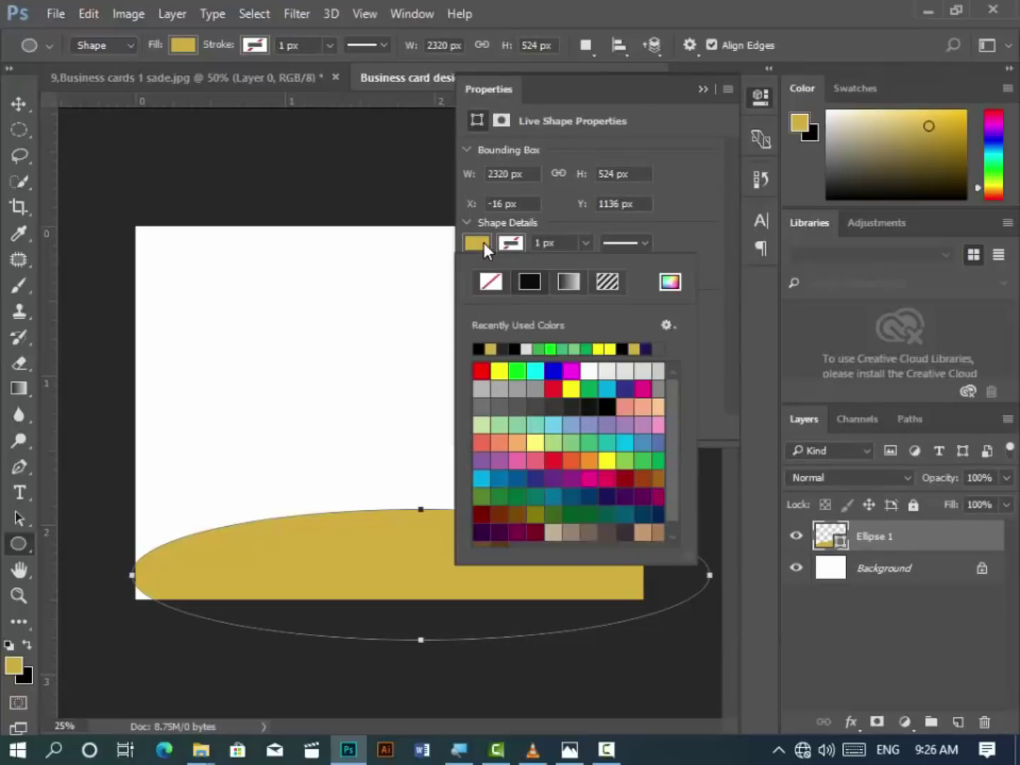
left_click(478, 348)
left_click(702, 90)
Nudge the black ellipse down so it hangs below the card's lower edge.
key("v")
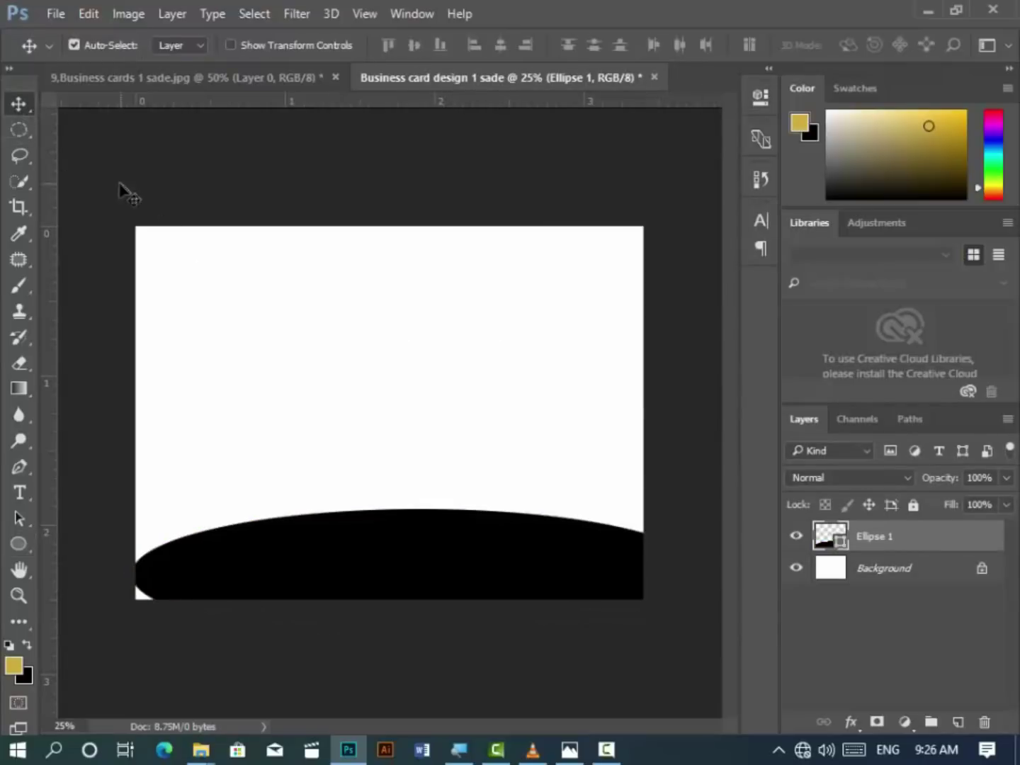
key("Down")
key("Down")
key("Down")
key("Down")
key("Down")
key("Down")
key("Down")
key("Down")
key("Down")
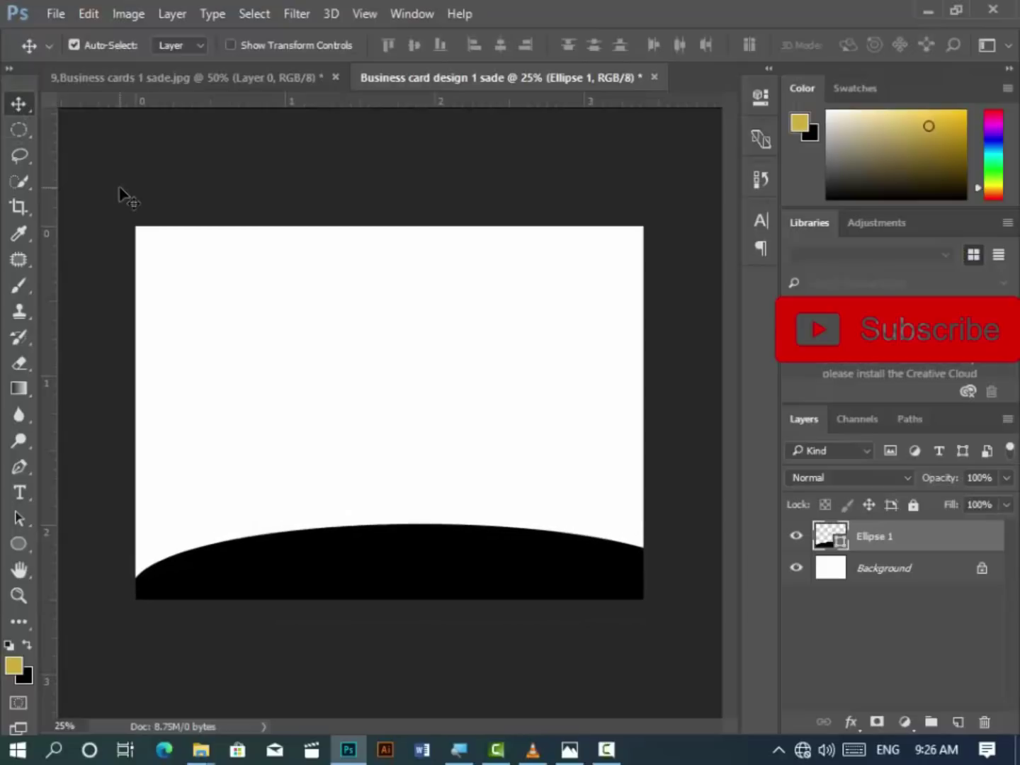
key("Down")
key("Down")
key("Down")
key("Down")
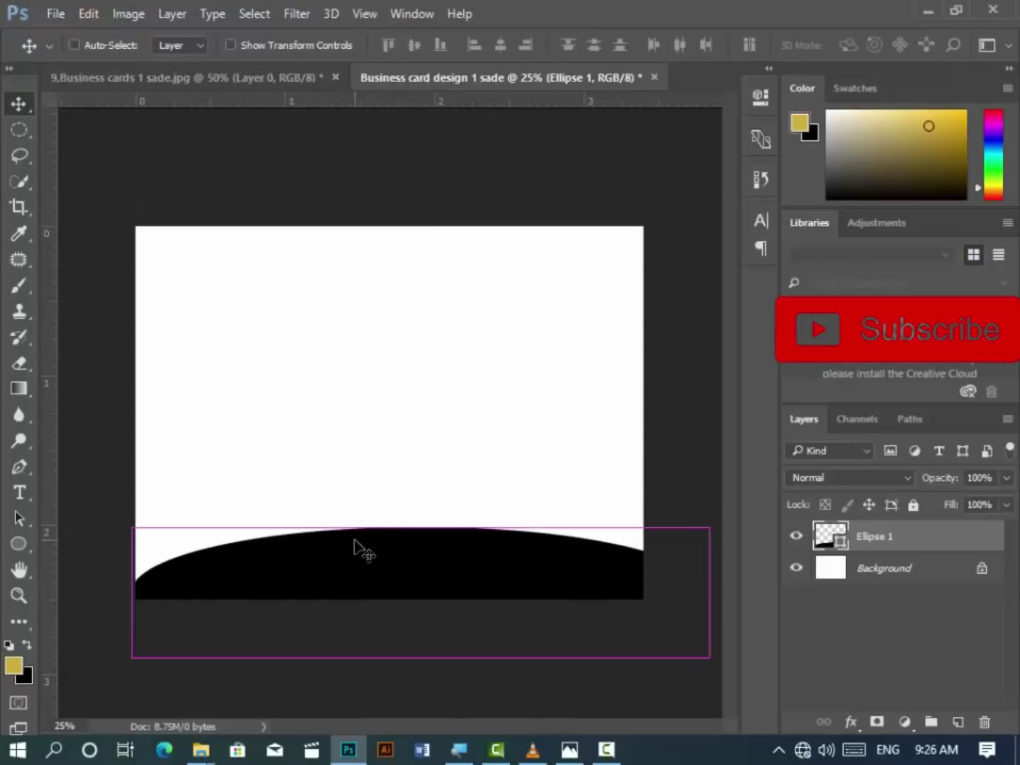
key("ctrl+t")
Warp the black ellipse, pulling its top-left corner inward and raising its right side.
right_click(349, 560)
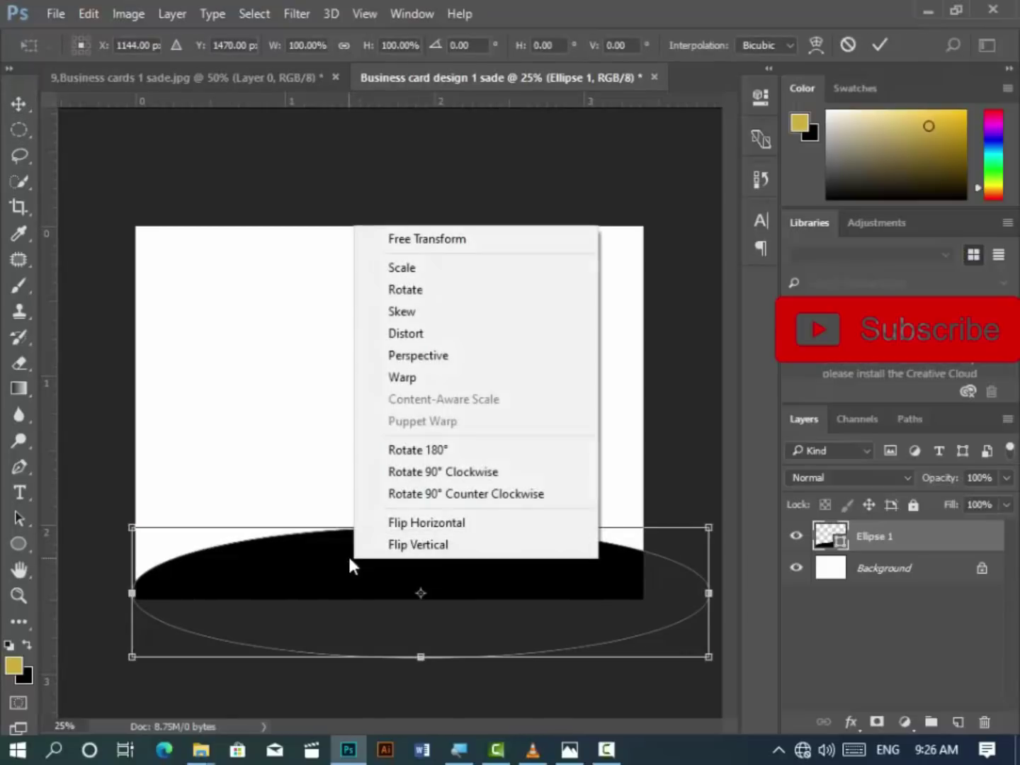
left_click(412, 377)
left_click_drag(131, 527, 171, 528)
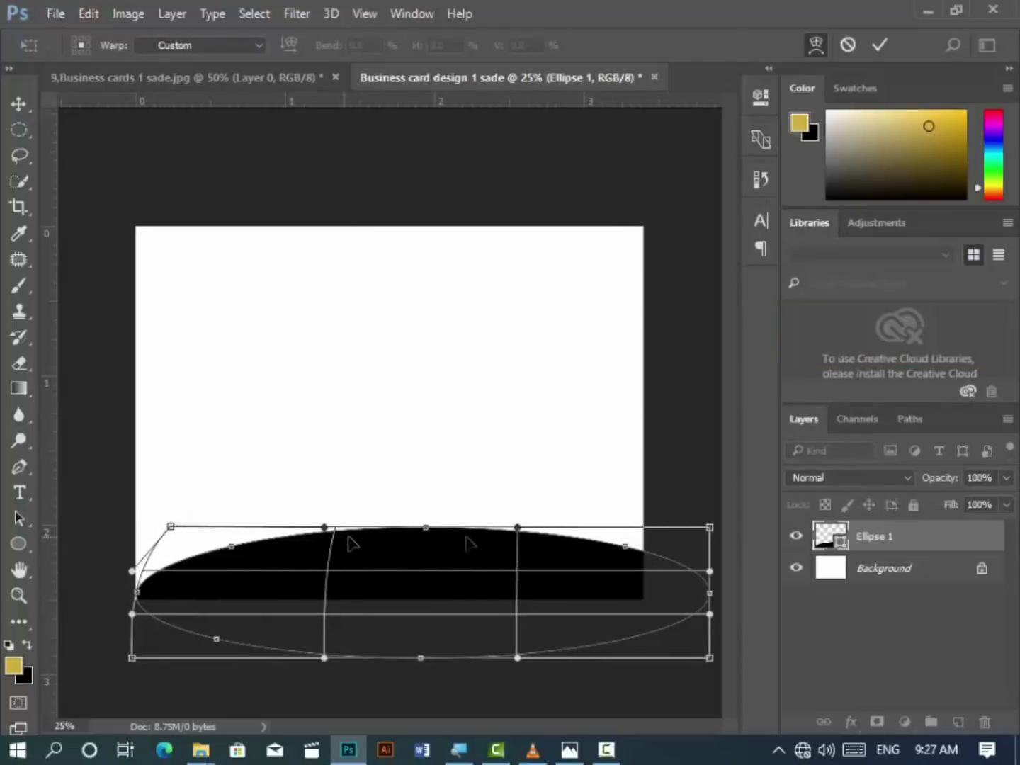
left_click_drag(641, 568, 643, 559)
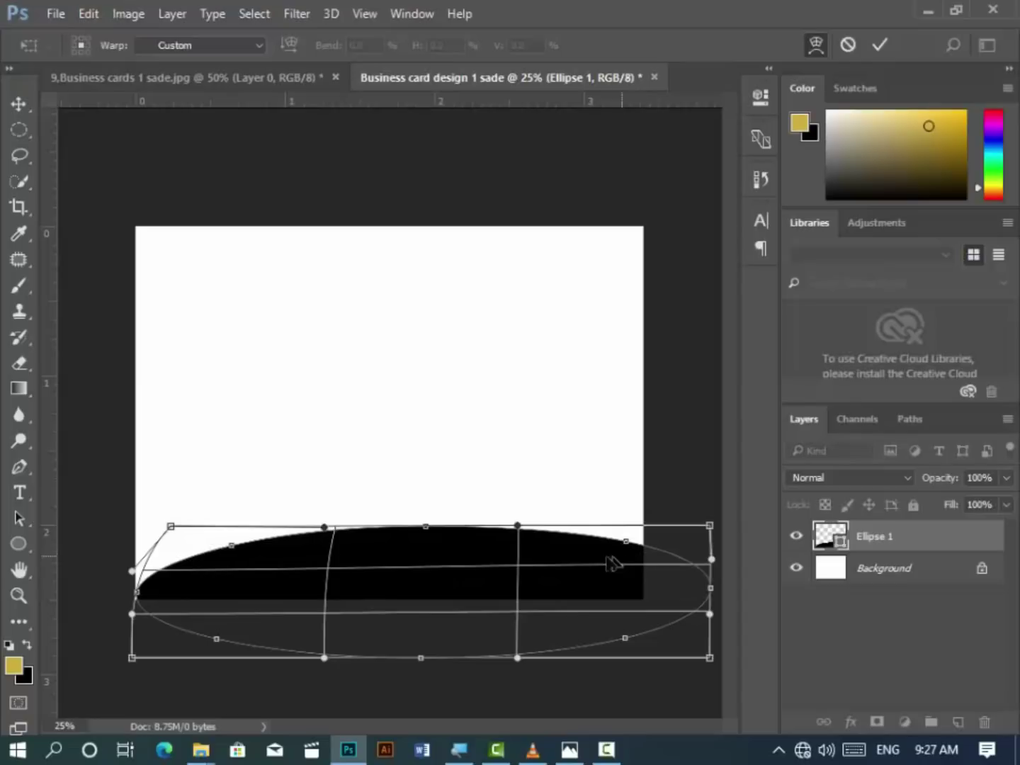
left_click(879, 45)
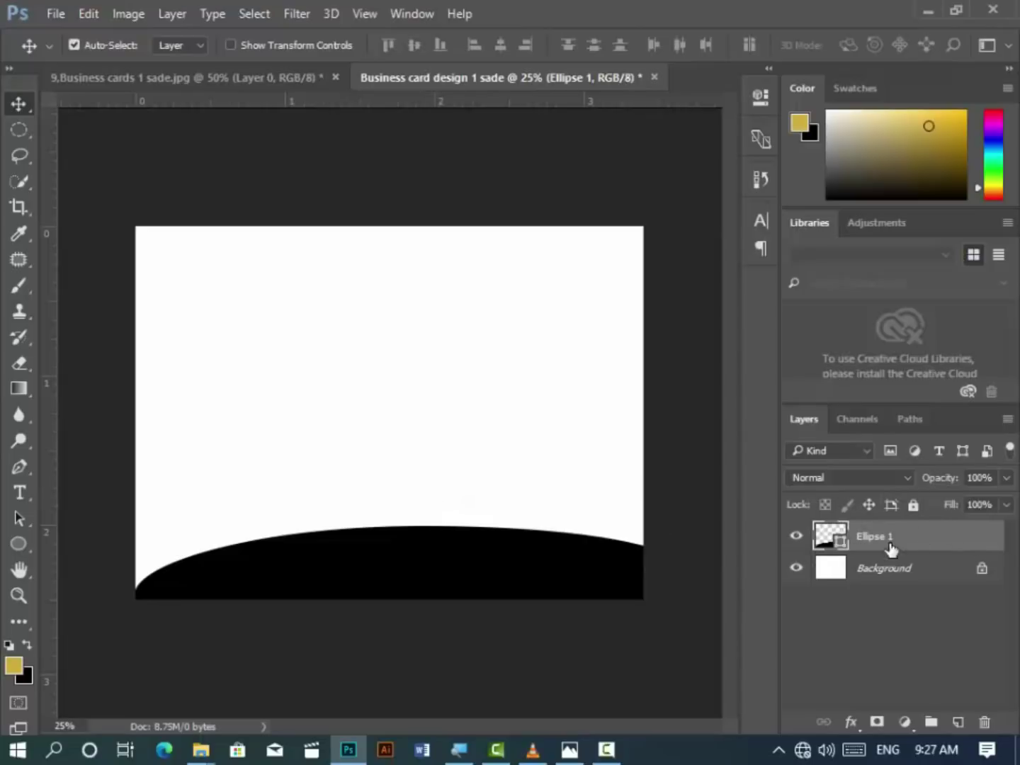
Give the Ellipse 1 layer a 21 px stroke in pale pink e2c3c3.
double_click(976, 539)
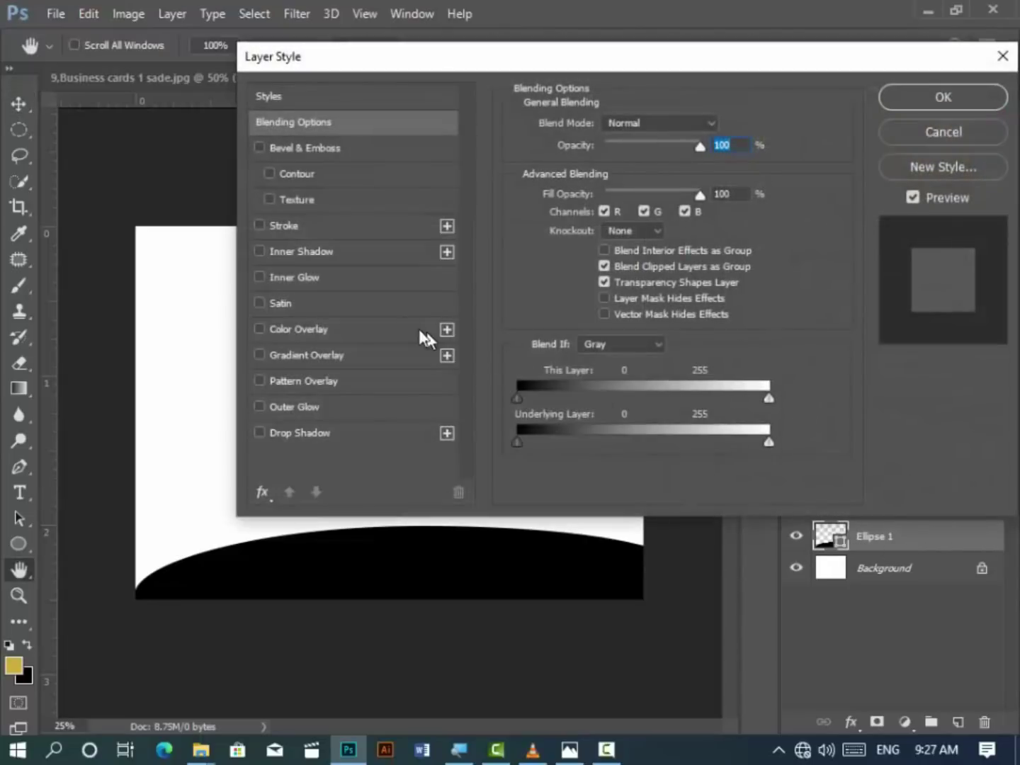
left_click_drag(433, 57, 587, 45)
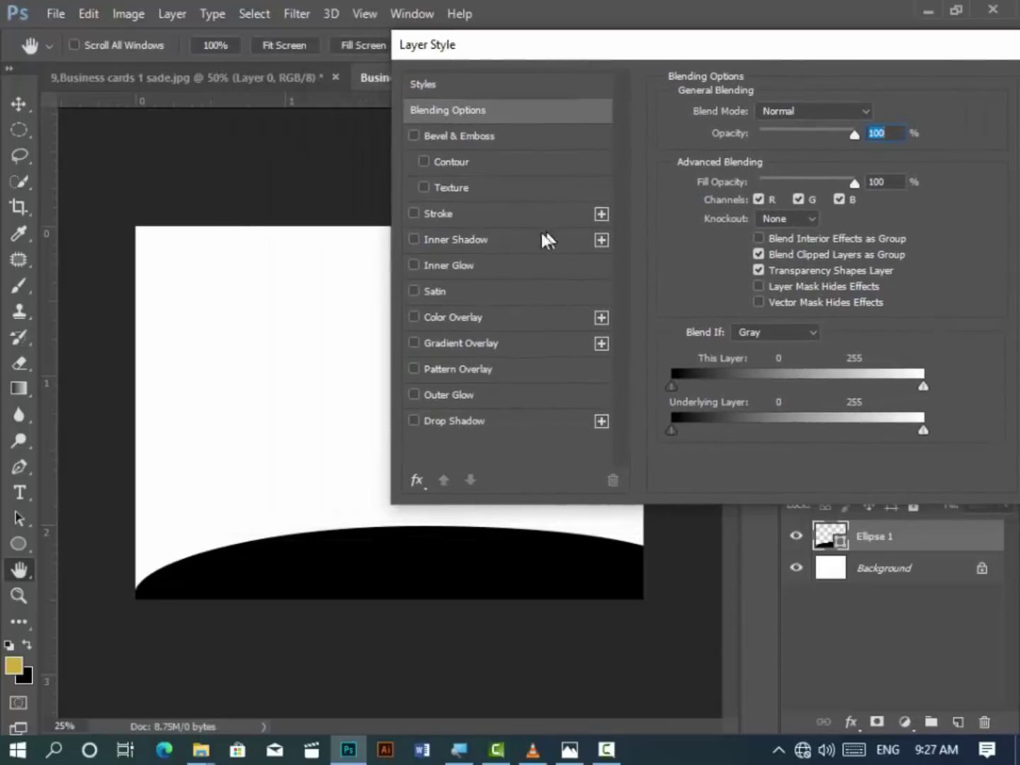
left_click(412, 214)
left_click(555, 216)
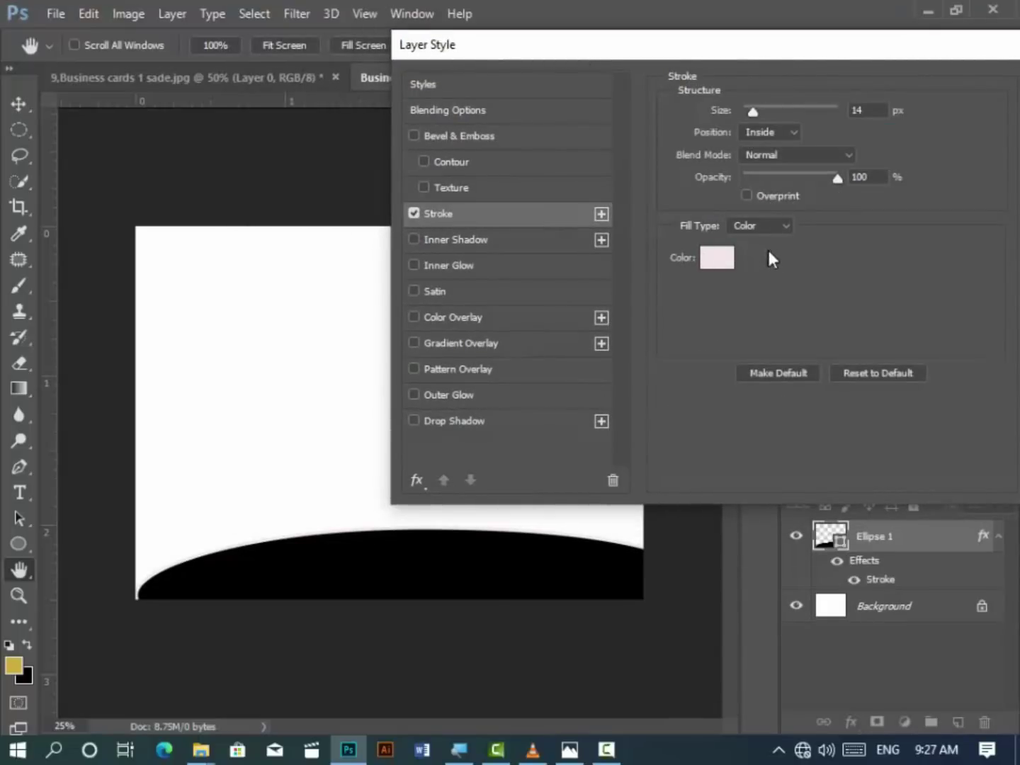
left_click_drag(755, 111, 758, 110)
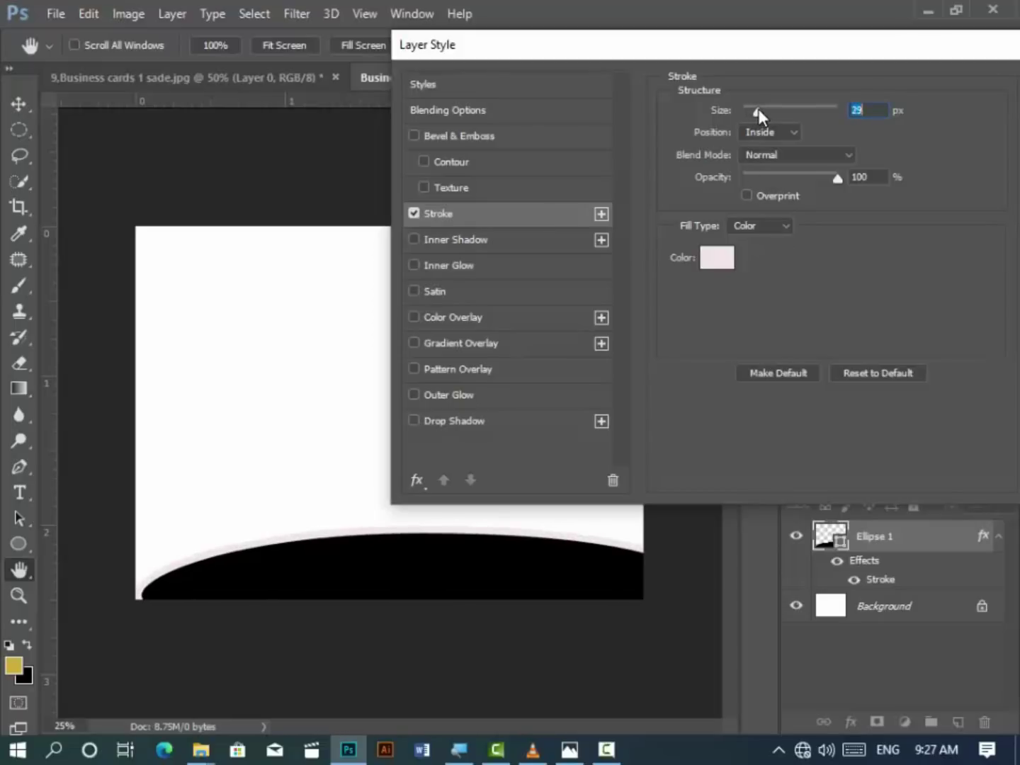
left_click(721, 257)
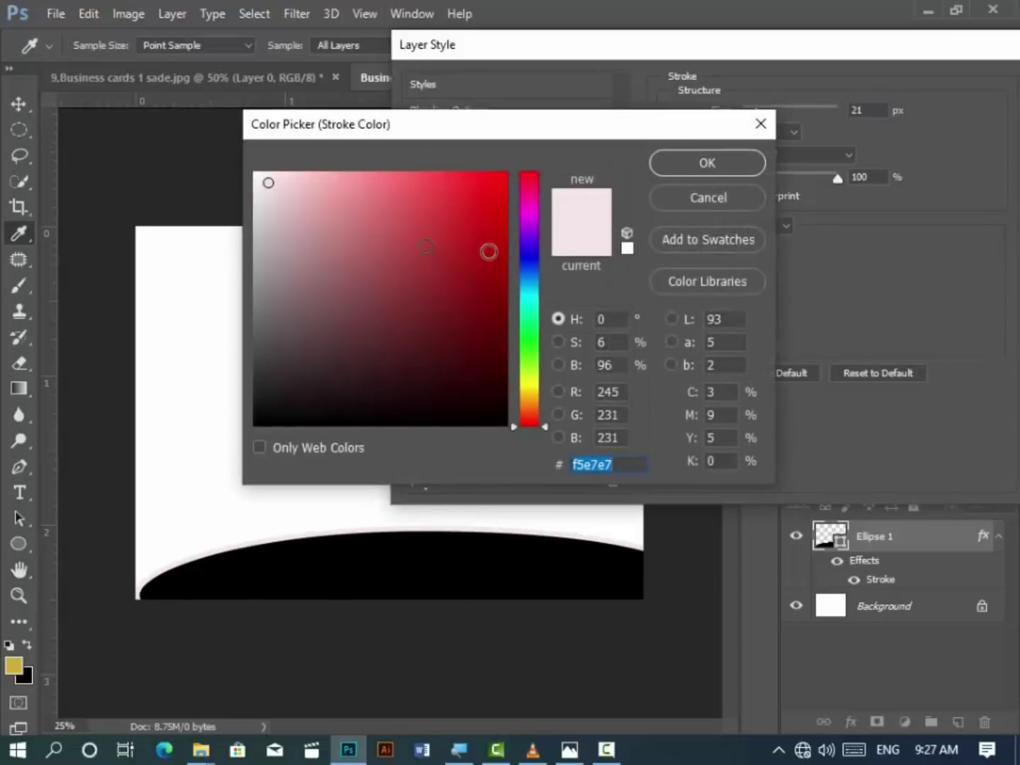
left_click(276, 189)
left_click(289, 201)
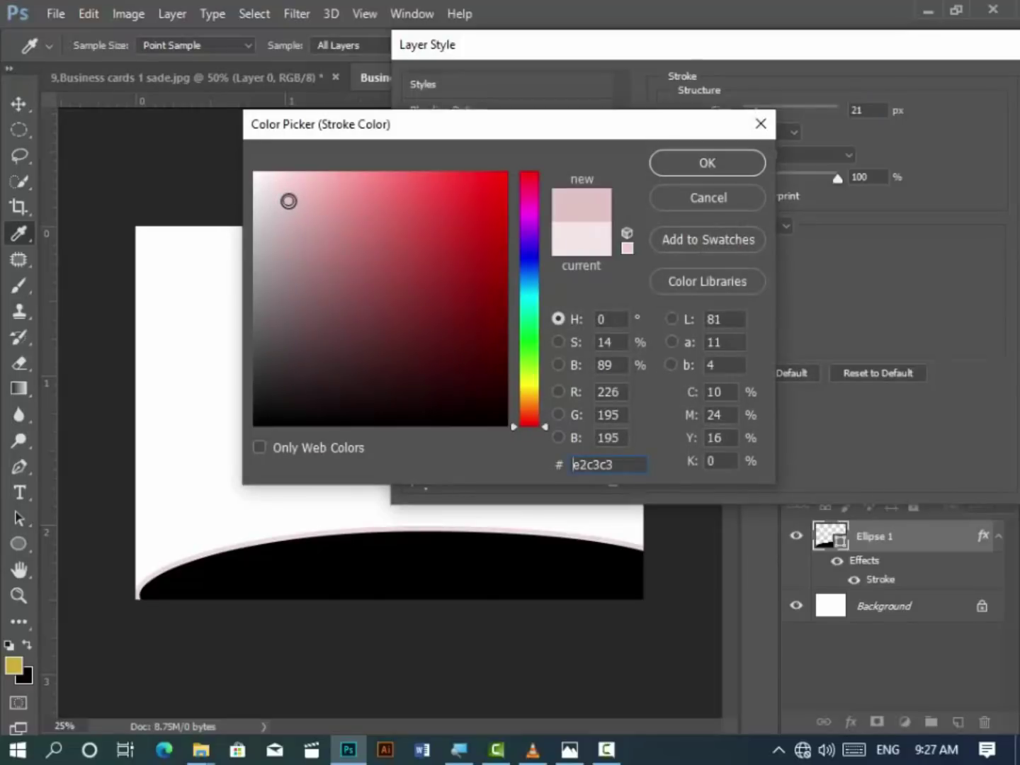
left_click(713, 163)
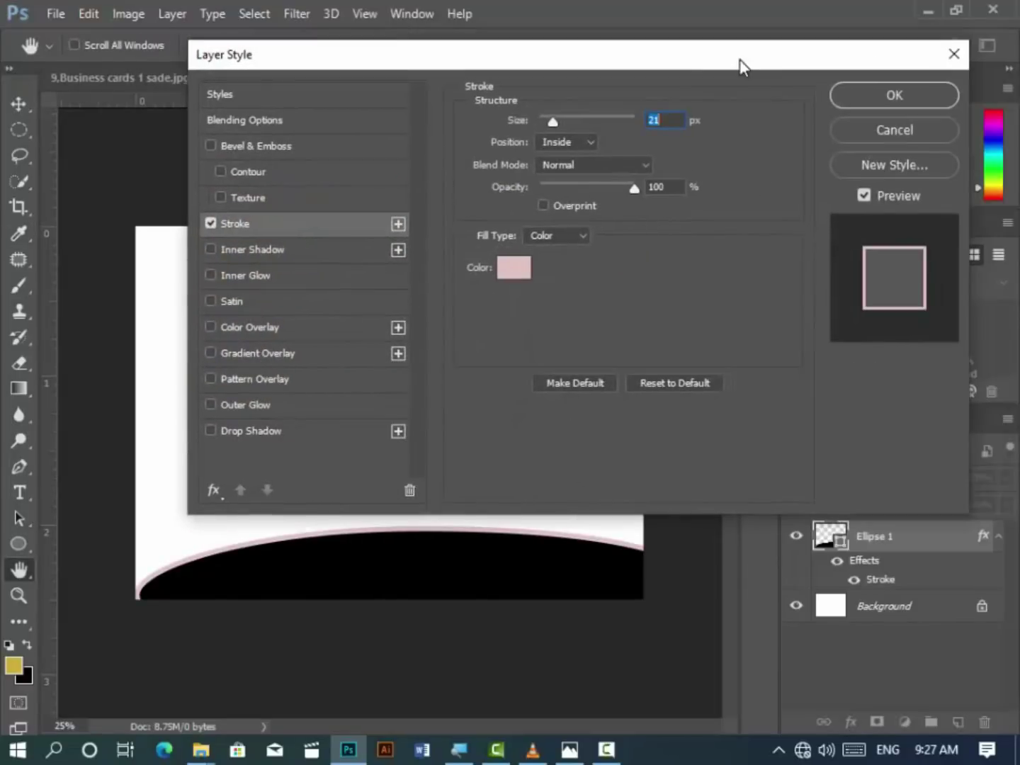
left_click(894, 93)
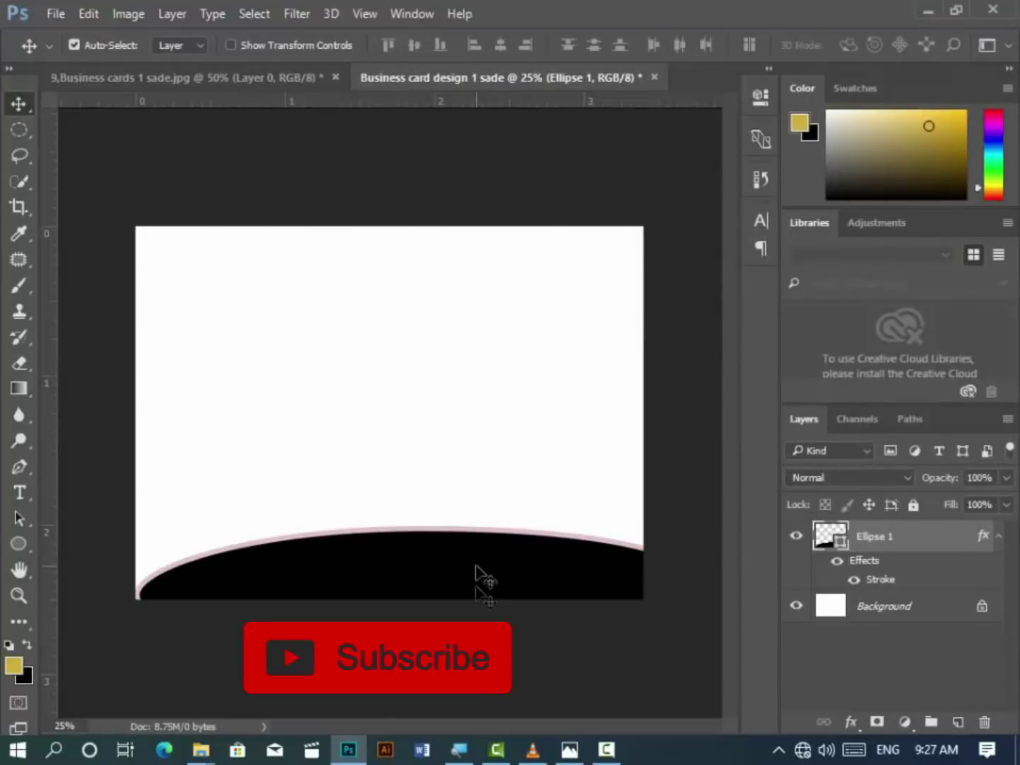
Duplicate the black ellipse and move the copy up toward the card's top.
key("ctrl")
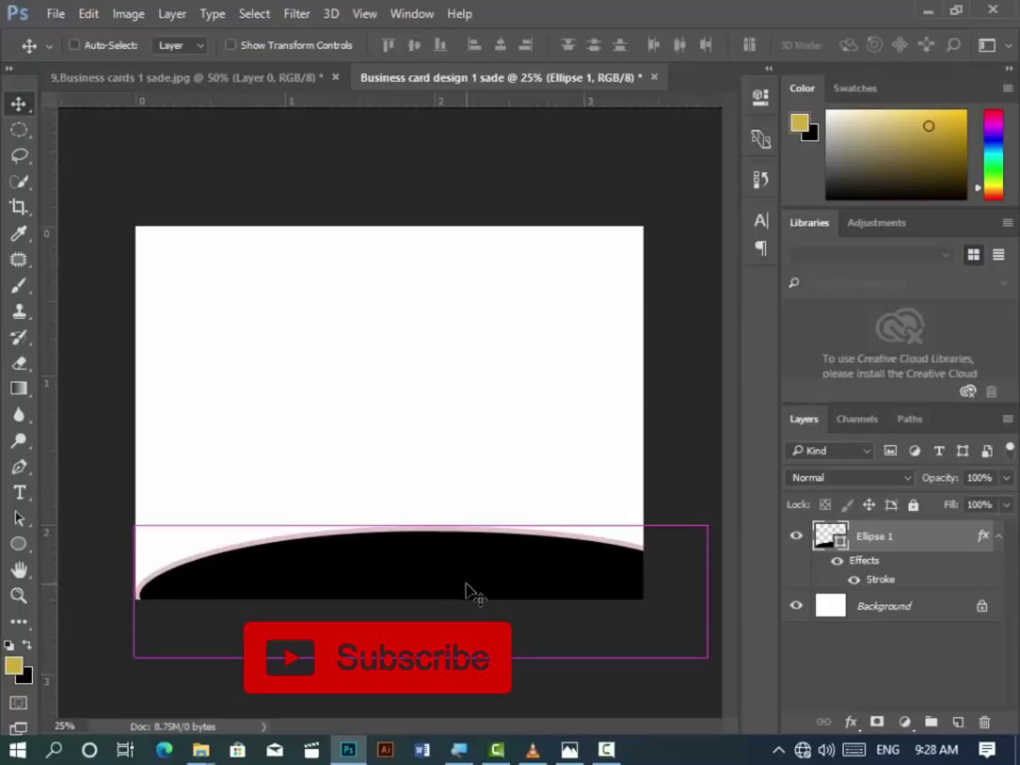
left_click_drag(465, 591, 454, 549)
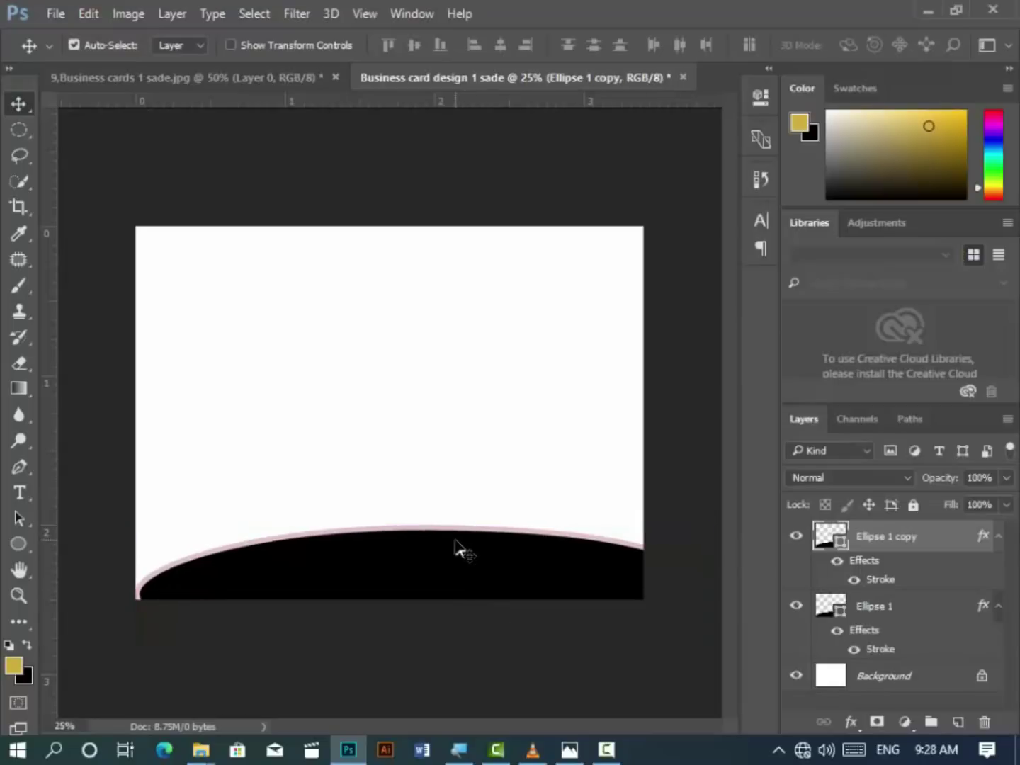
key("shift+Up")
key("shift+Up")
key("shift+Up")
key("shift+Up")
key("shift+Up")
key("shift+Up")
key("shift+Up")
key("shift+Up")
key("shift+Up")
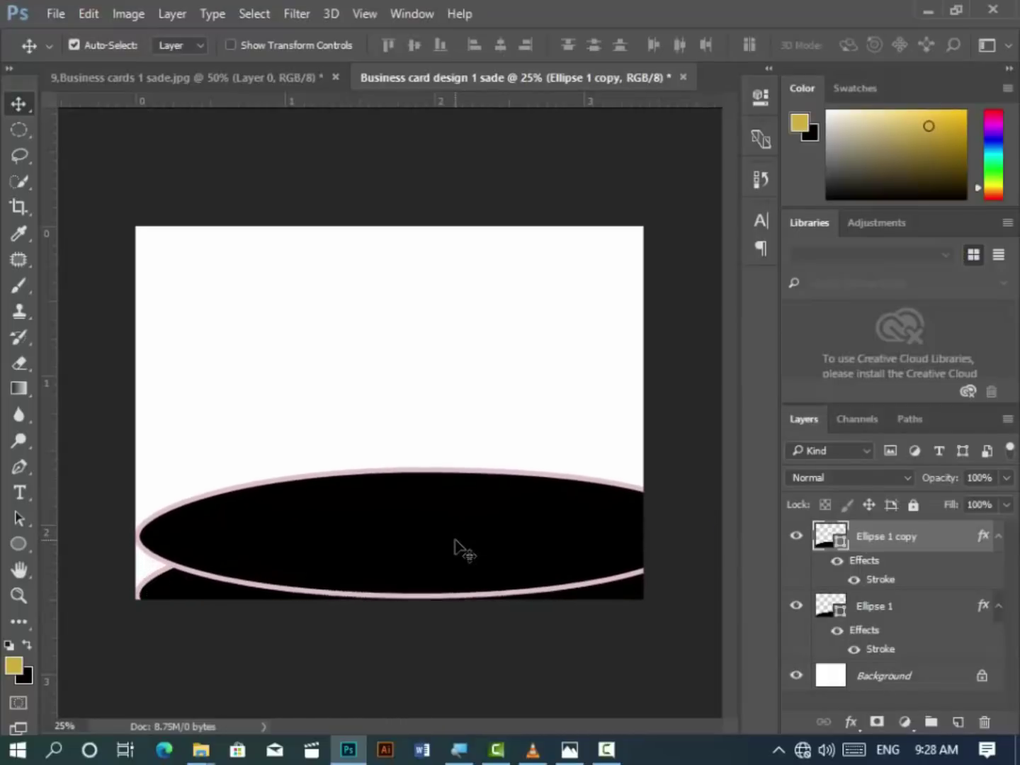
key("shift+Up")
key("shift+Up")
key("shift+Up")
key("shift+Up")
key("shift+Up")
key("shift+Up")
key("shift+Up")
key("shift+Up")
key("shift+Up")
key("shift+Up")
key("shift+Up")
key("shift+Up")
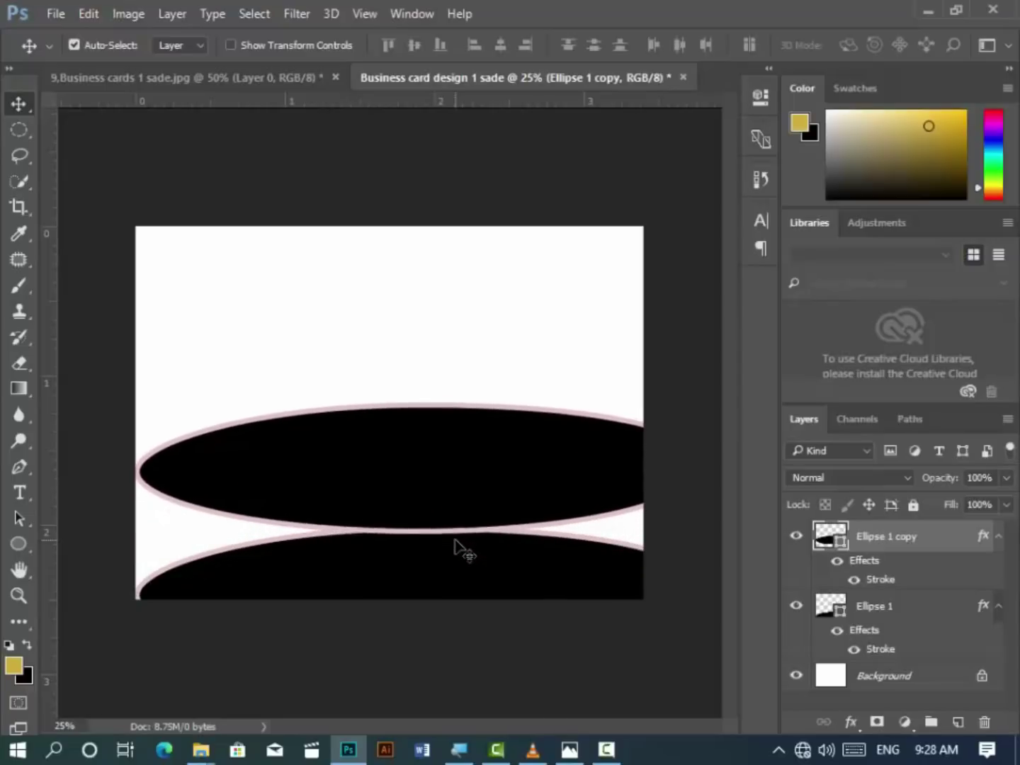
key("shift+Up")
key("shift+Up")
key("shift+Up")
key("shift+Up")
key("shift+Up")
key("shift+Up")
key("shift+Up")
key("shift+Up")
key("shift+Up")
key("shift+Up")
key("shift+Up")
key("shift+Up")
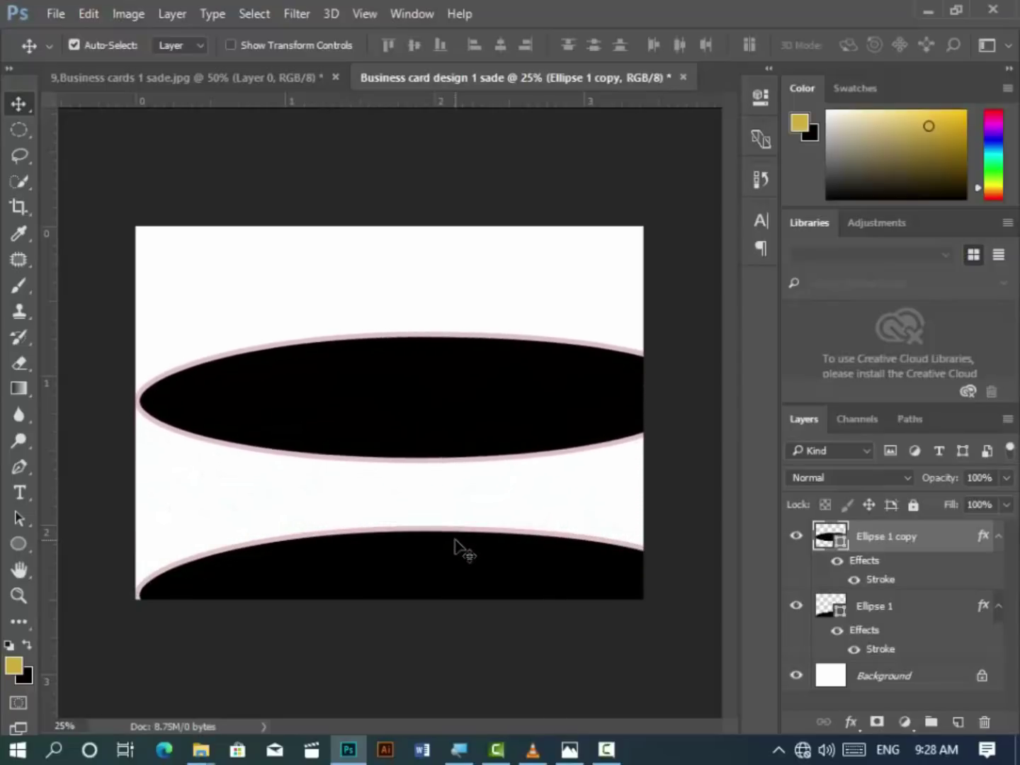
key("shift+Up")
key("shift+Up")
key("shift+Up")
key("shift+Up")
key("shift+Up")
key("shift+Up")
key("shift+Up")
key("shift+Up")
key("shift+Up")
key("shift+Up")
key("shift+Up")
key("shift+Up")
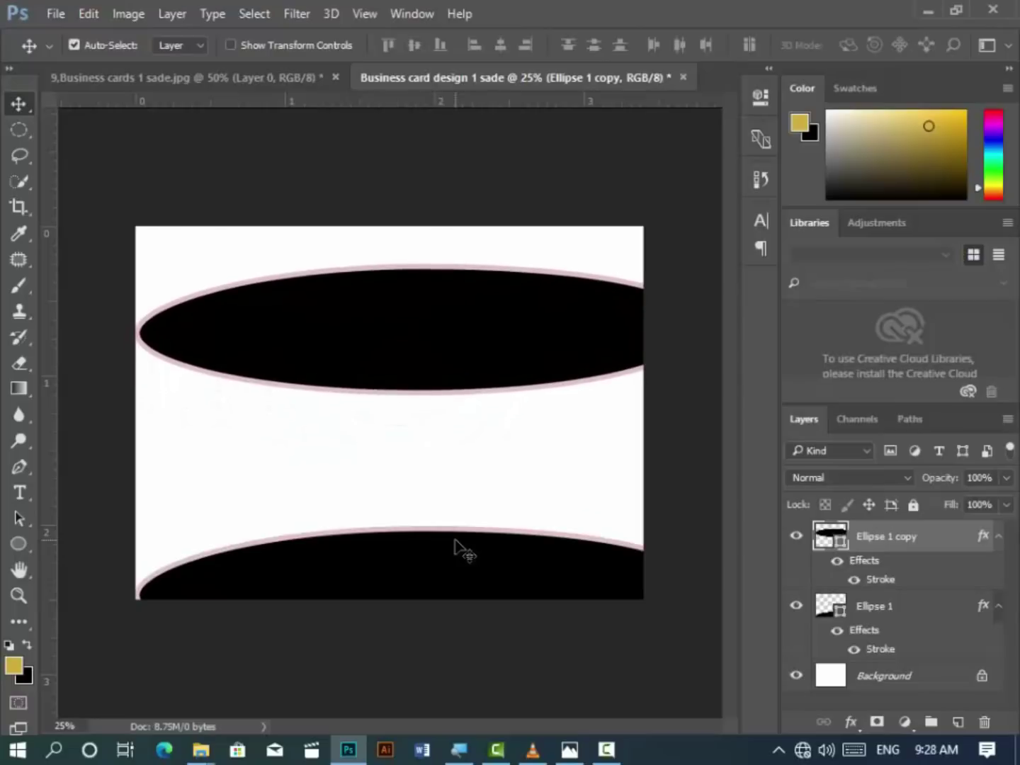
key("shift+Up")
key("shift+Up")
key("shift+Up")
key("shift+Up")
key("shift+Up")
key("shift+Up")
Fine-tune the top ellipse copy's position, then display the yellow reference card.
key("shift+Up")
key("shift+Up")
key("shift+Up")
key("shift+Up")
key("shift+Up")
key("shift+Up")
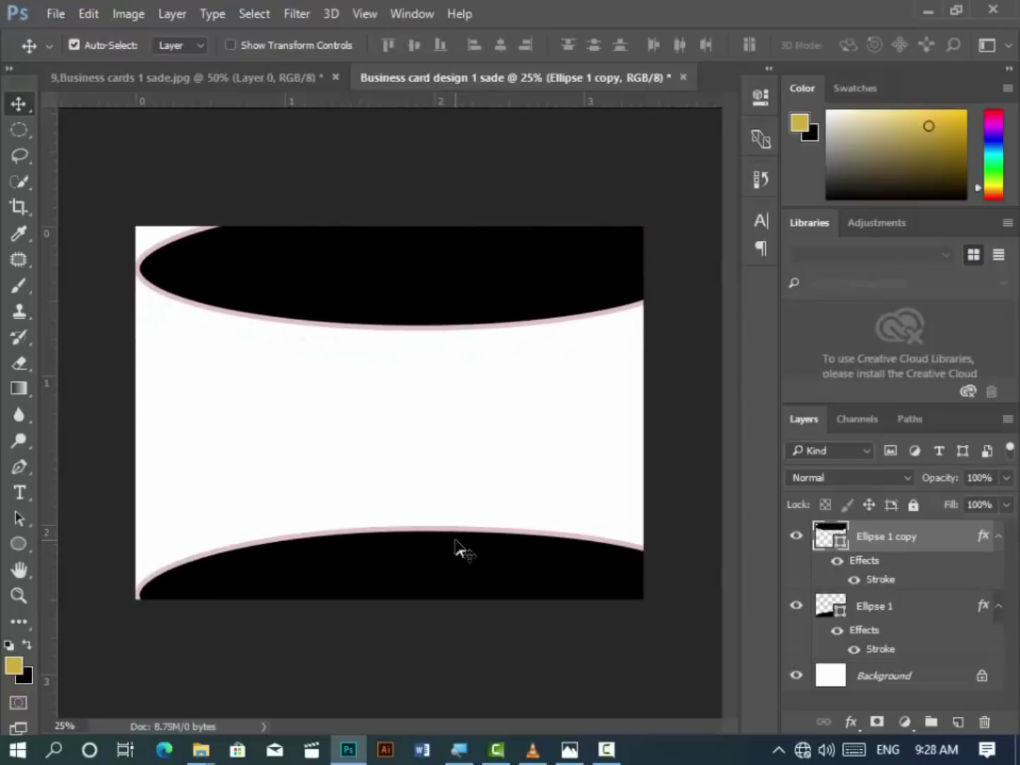
key("shift+Up")
key("shift+Up")
key("shift+Left")
key("shift+Left")
key("shift+Left")
key("shift+Left")
key("shift+Up")
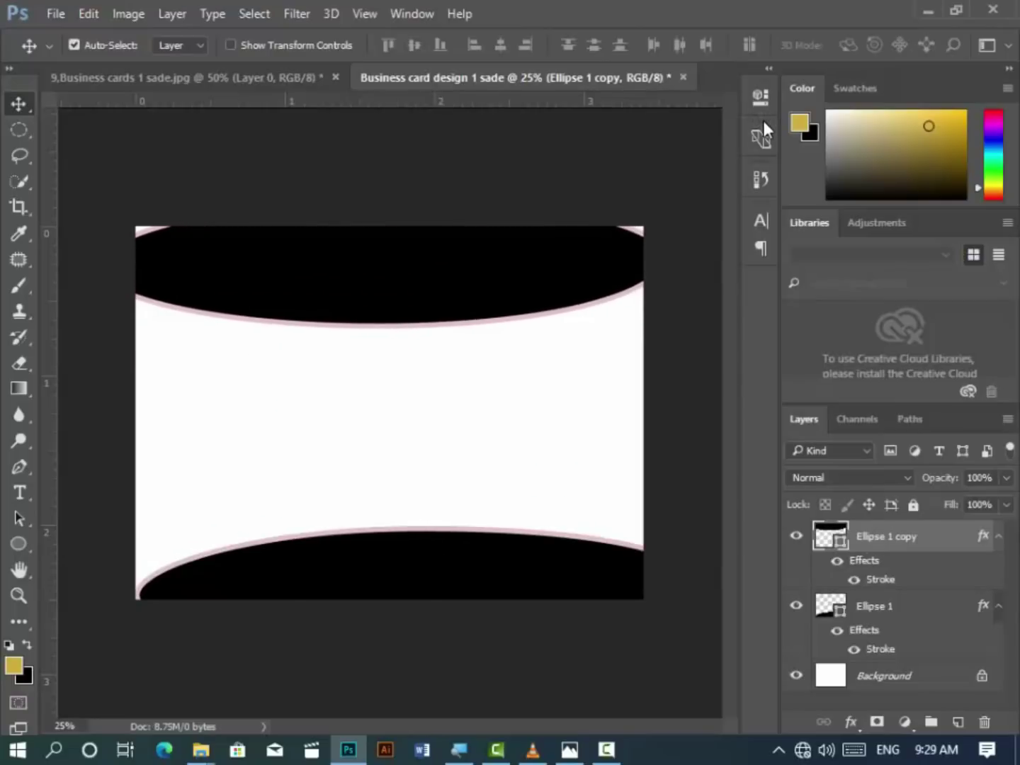
key("shift+Up")
key("shift+Left")
key("shift+Left")
key("shift+Left")
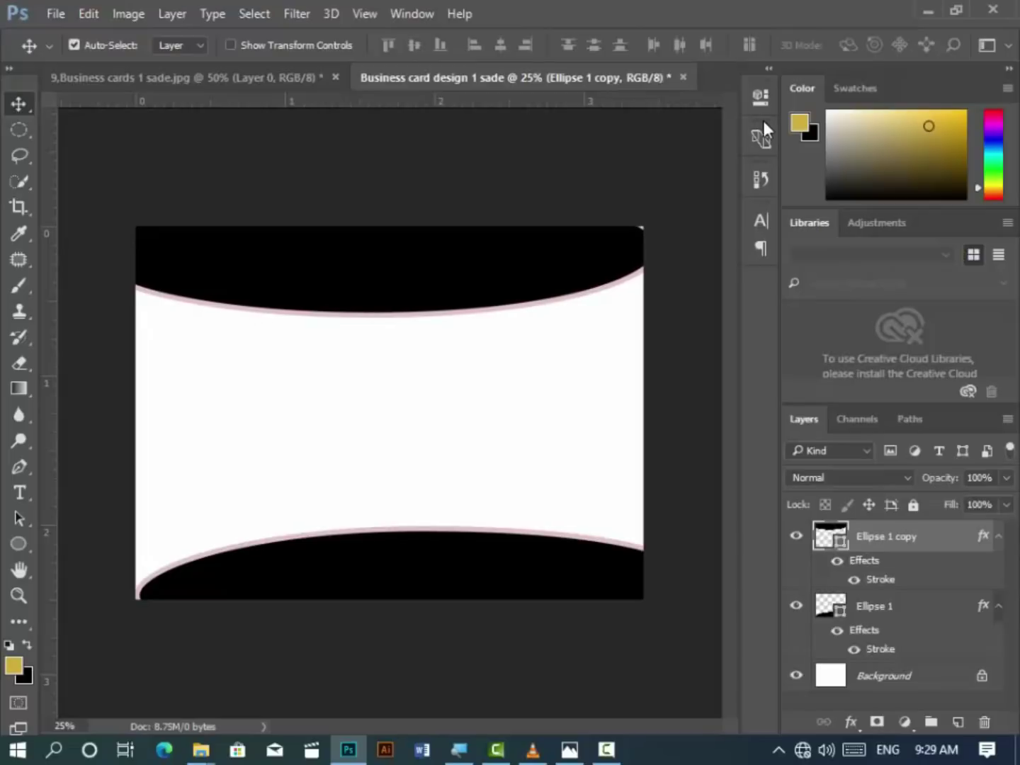
key("shift+Left")
key("shift+Left")
key("shift+Left")
key("shift+Left")
key("shift+Left")
key("shift+Left")
key("shift+Left")
key("shift+Up")
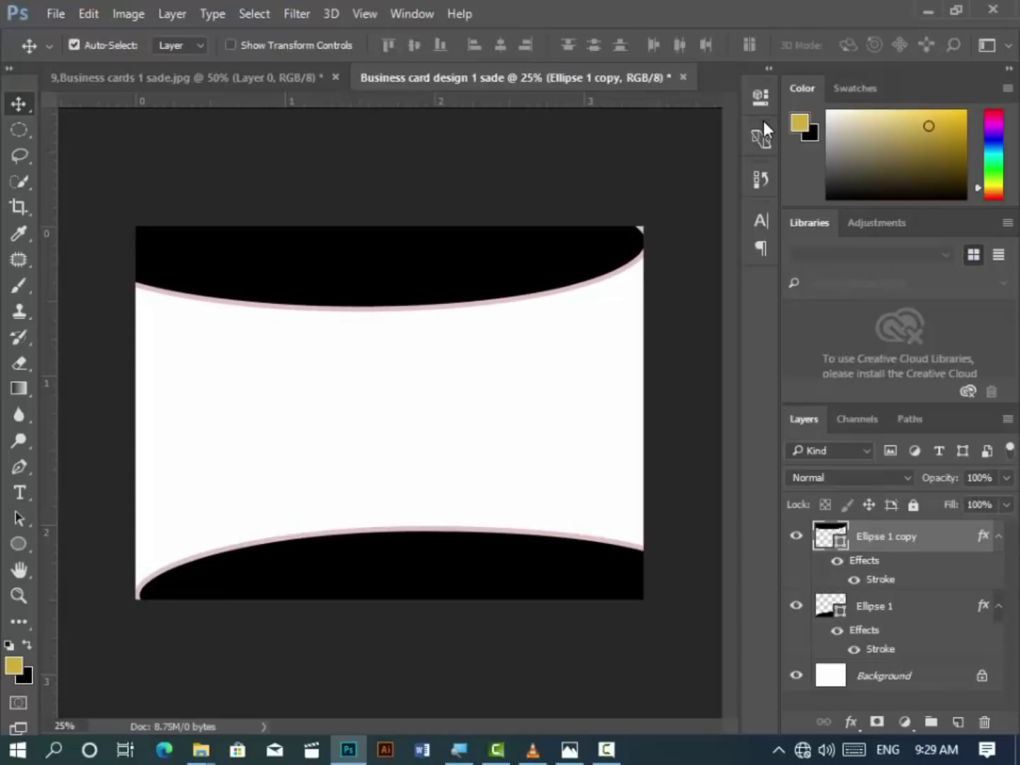
key("shift+Up")
key("shift+Up")
key("shift+Left")
key("shift+Left")
key("shift+Up")
key("shift+Up")
key("shift+Up")
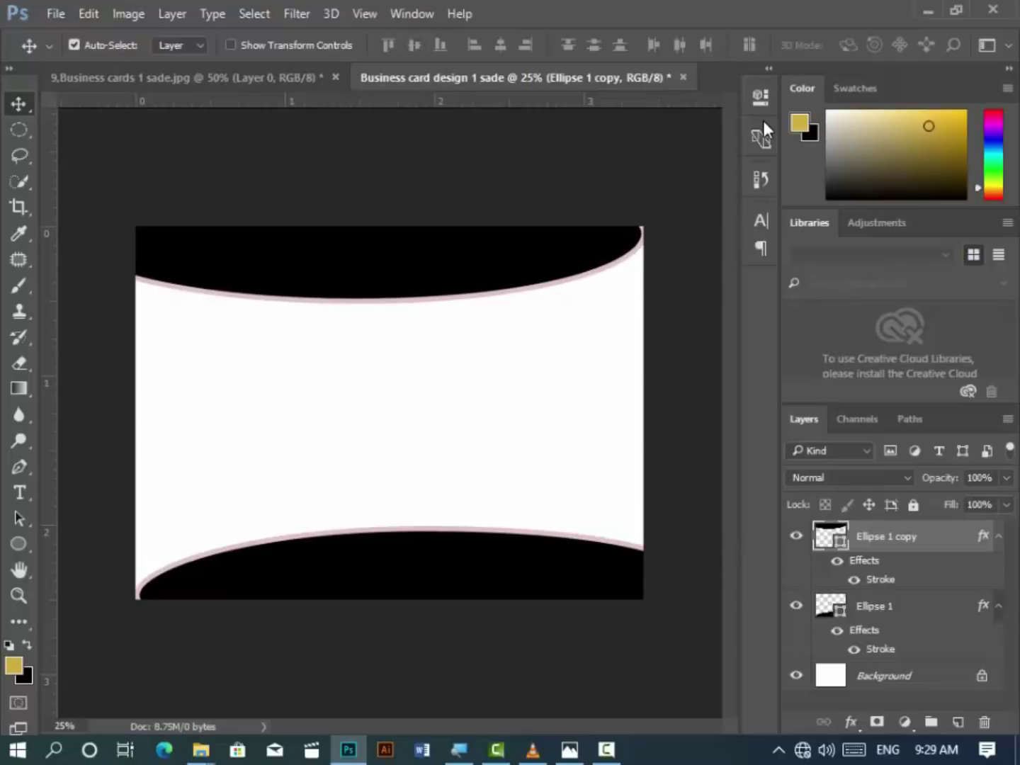
key("shift+Right")
key("shift+Right")
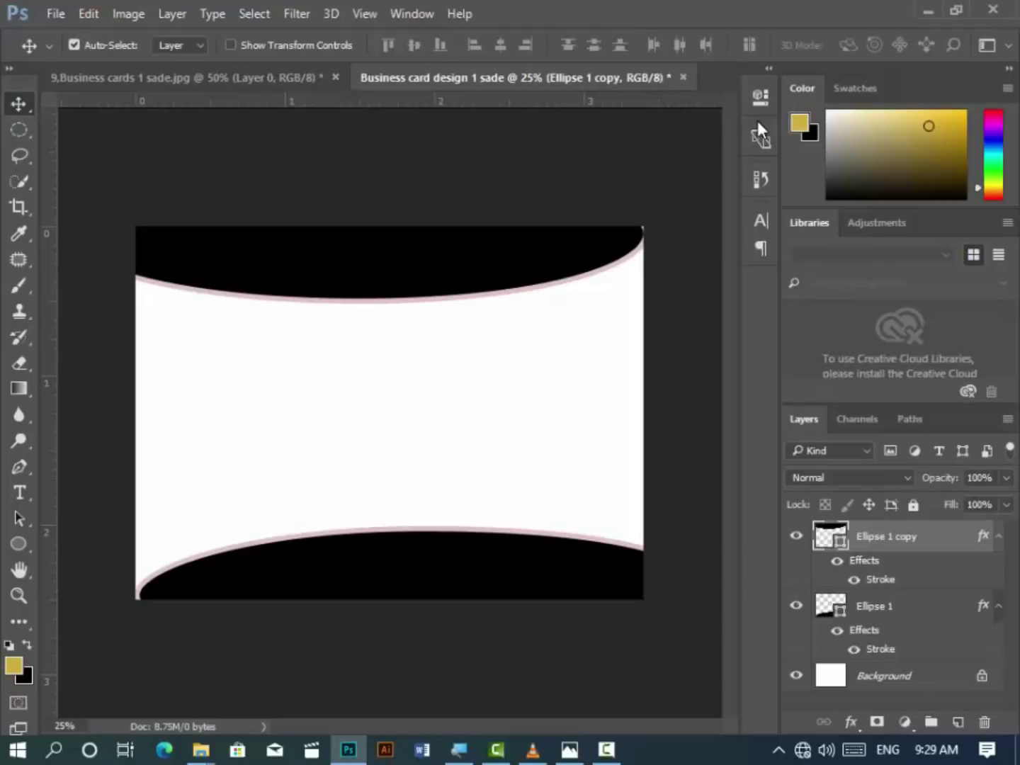
key("shift+Up")
key("shift+Up")
key("shift+Up")
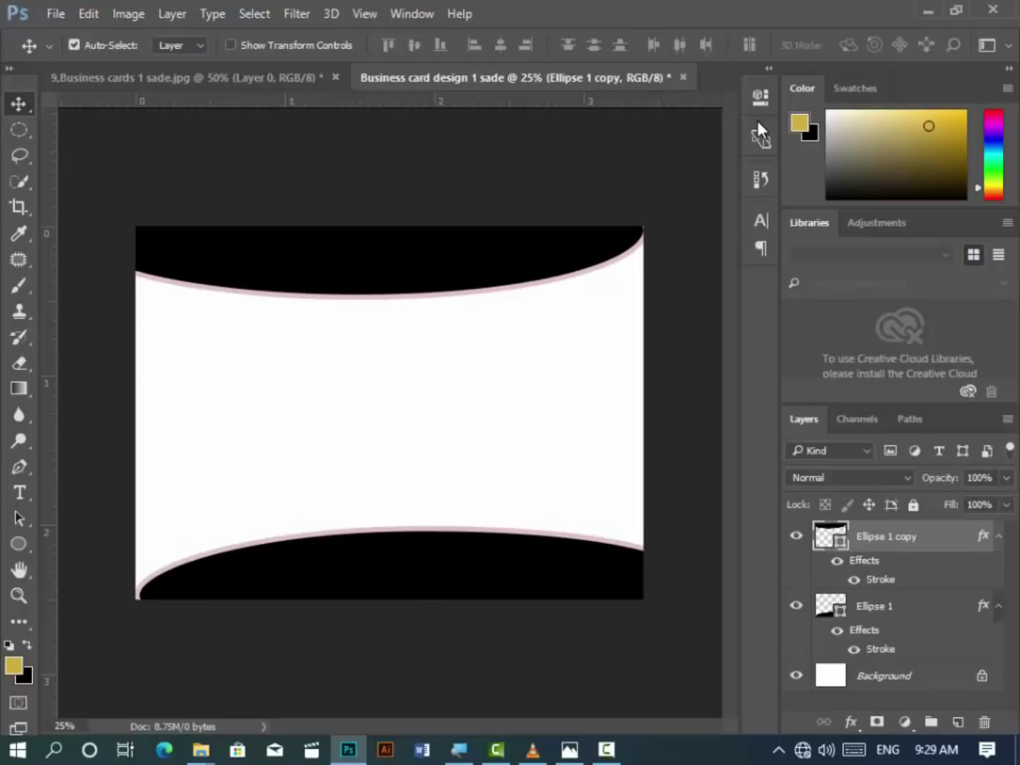
key("shift+Up")
left_click(258, 76)
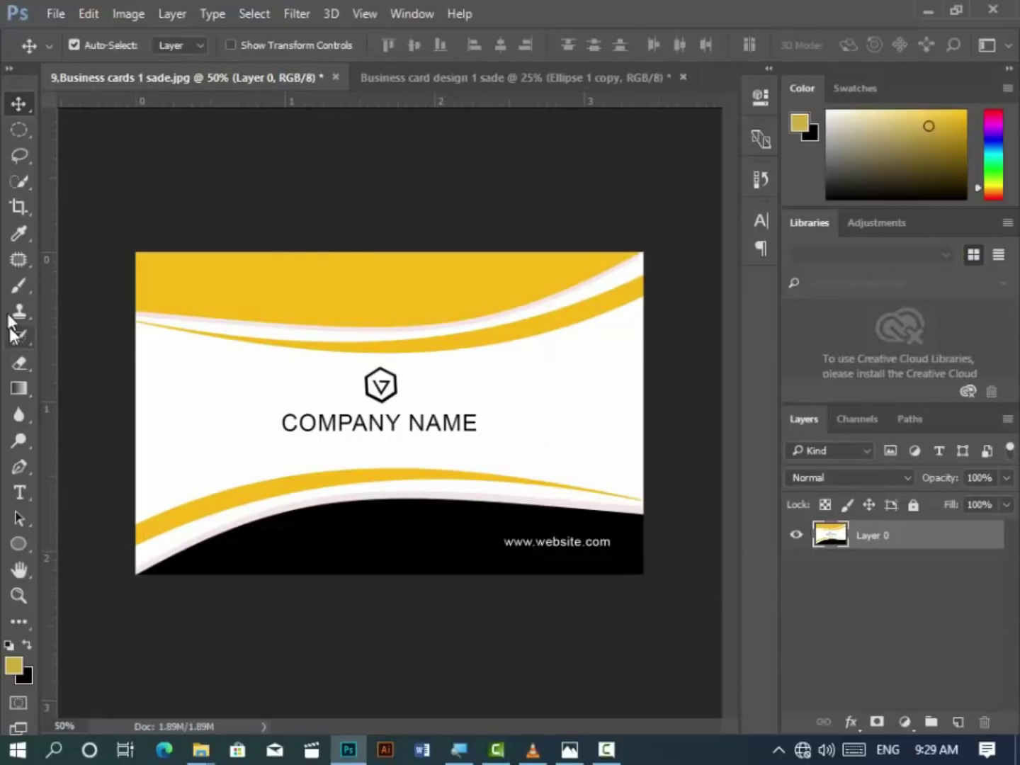
Sample the yellow f9b808 from the reference card with the Eyedropper.
left_click(26, 239)
left_click(332, 297)
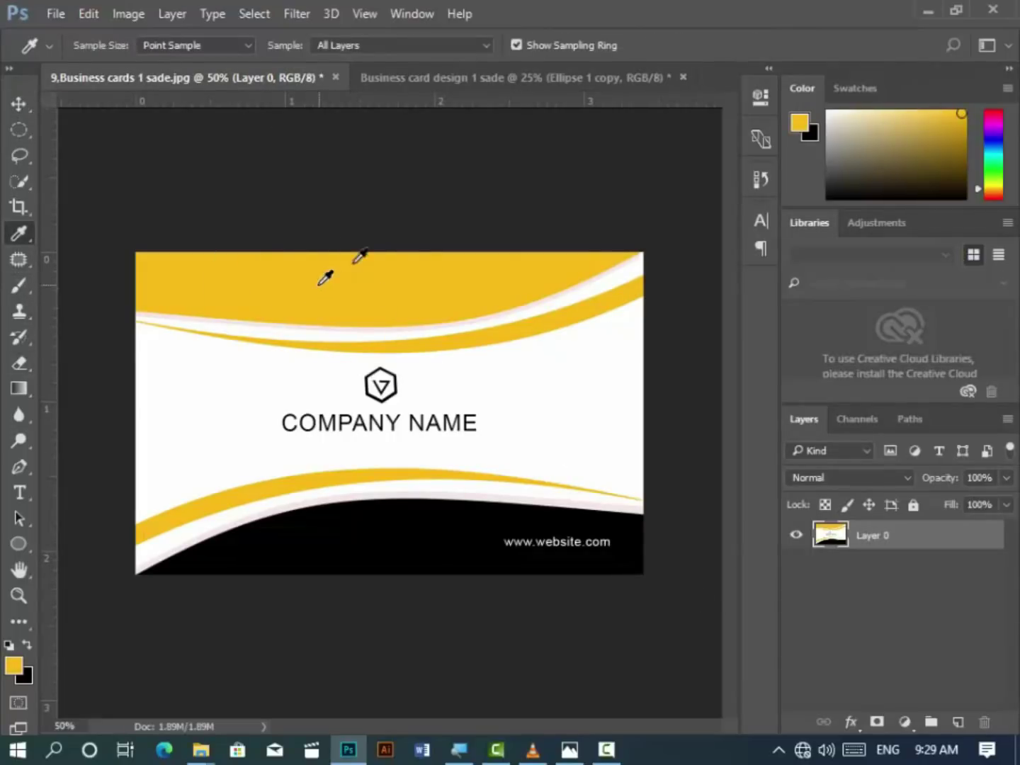
left_click(800, 122)
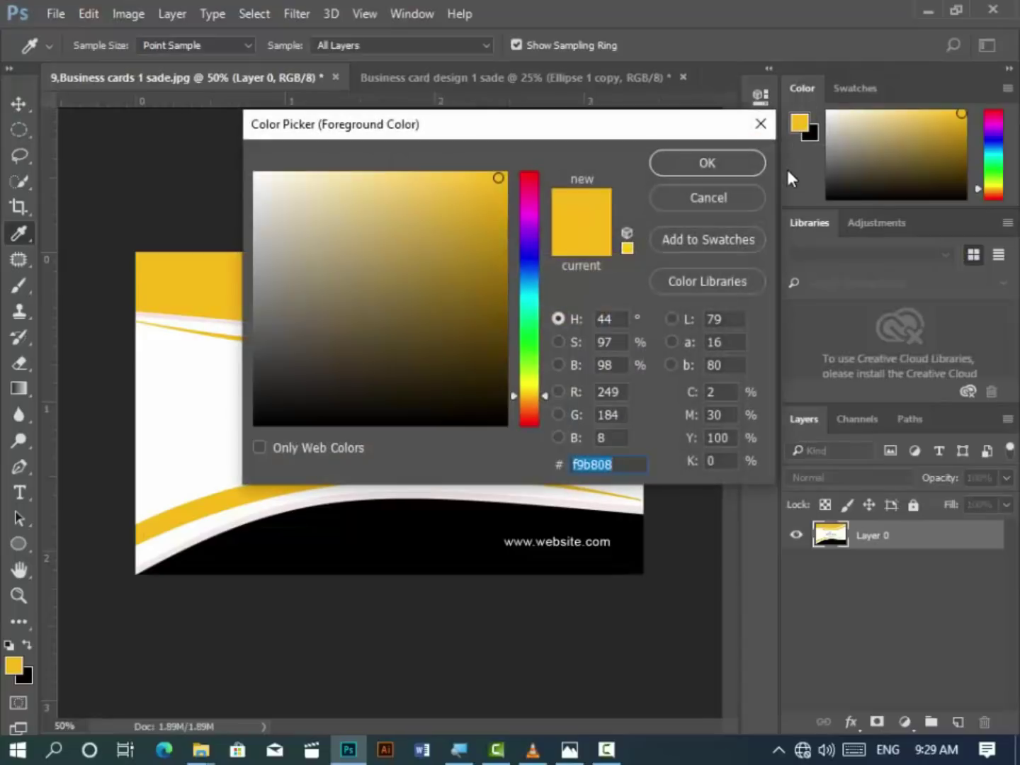
left_click(761, 124)
Fill the Ellipse 1 copy in the design with the sampled yellow f9b808.
left_click(506, 77)
double_click(830, 536)
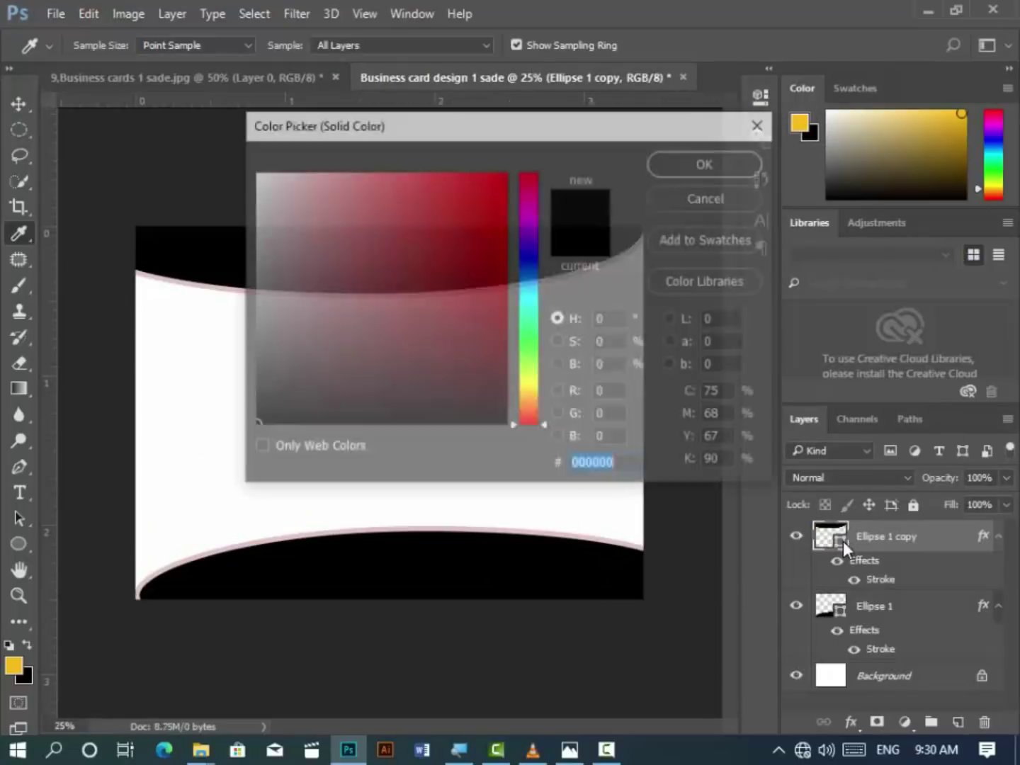
type("f9b808")
left_click(713, 166)
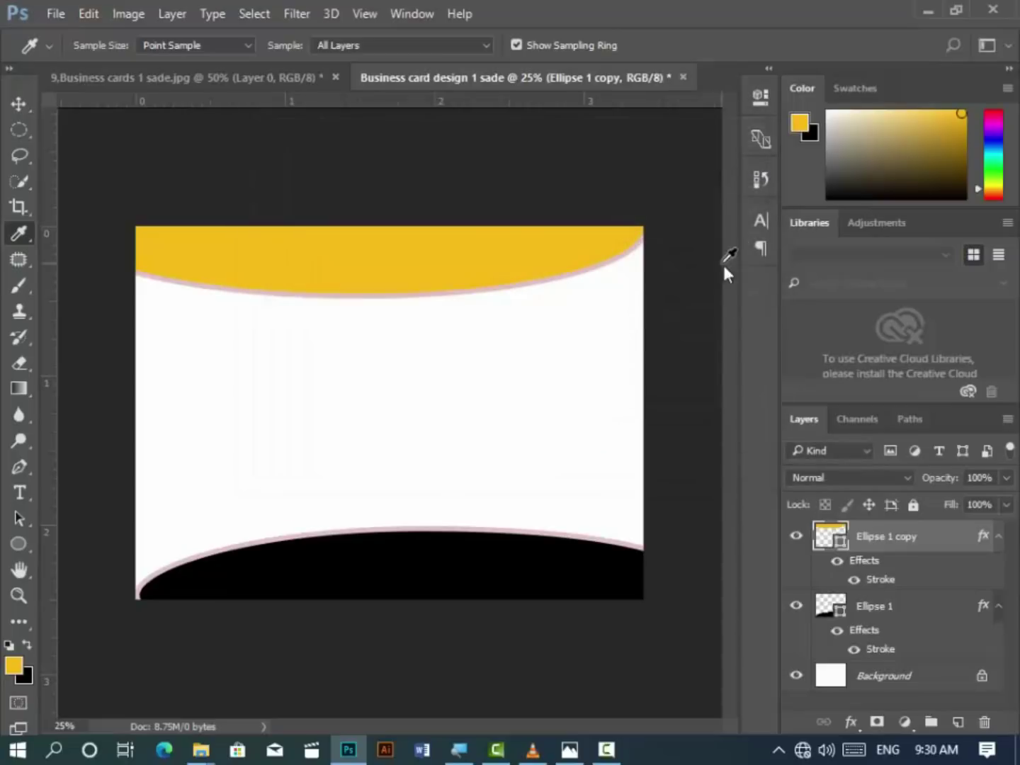
left_click(19, 105)
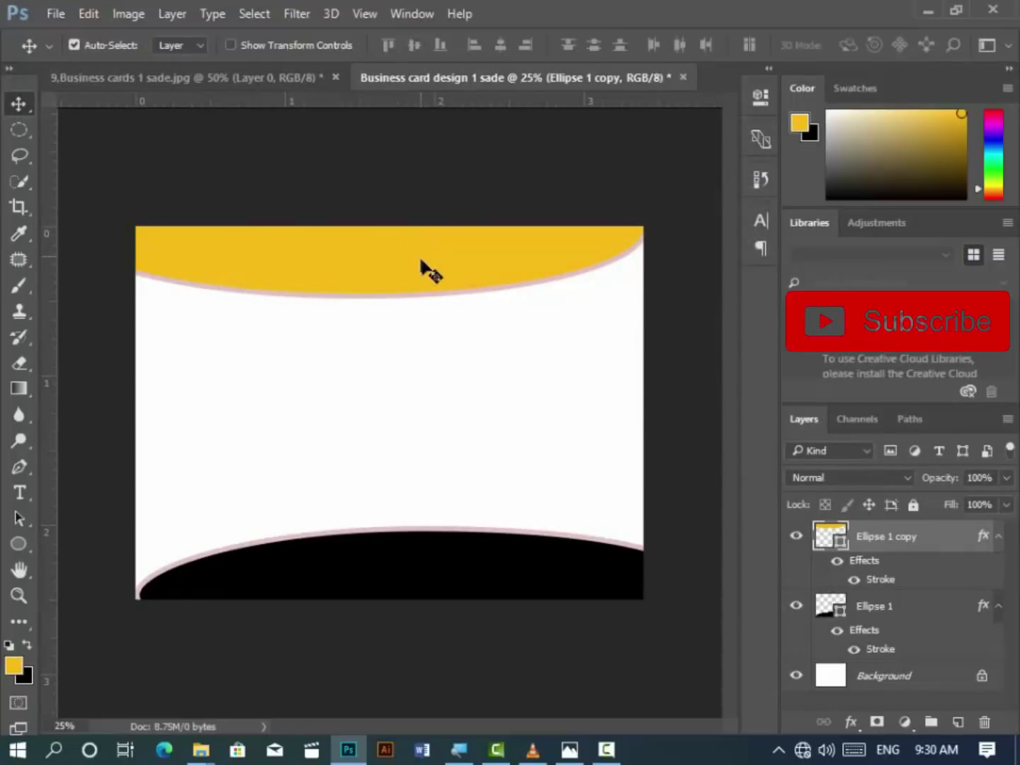
Warp the top yellow curve, adjusting its right end and lowering its lower-left edge.
key("ctrl+t")
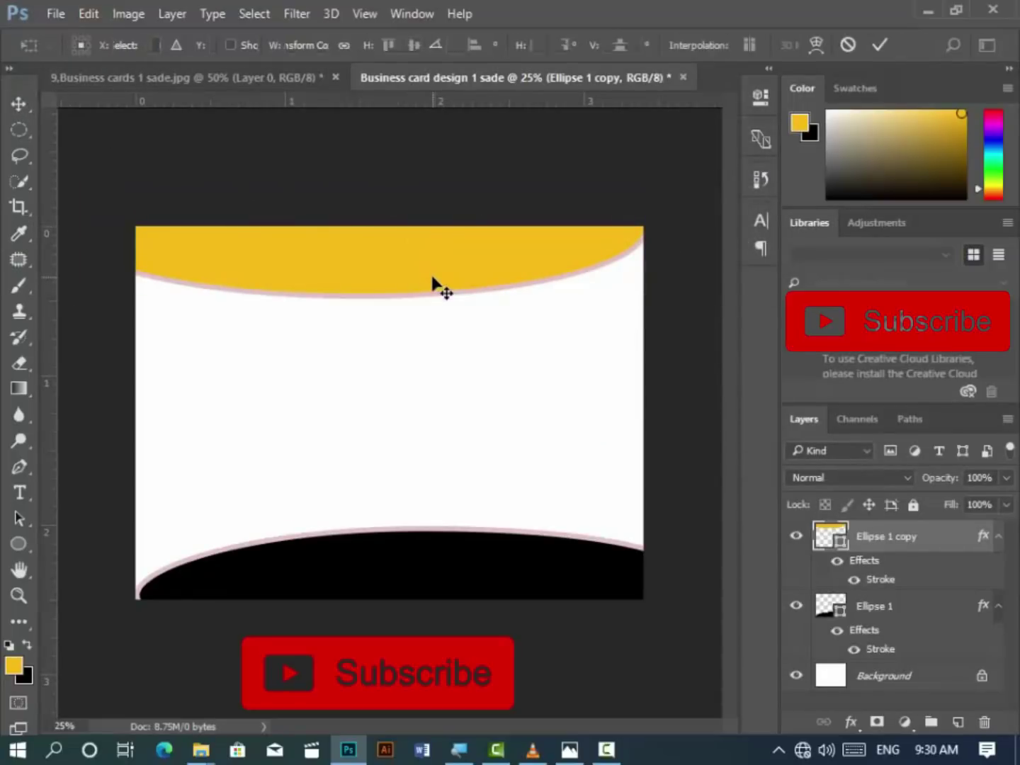
right_click(440, 262)
left_click(543, 412)
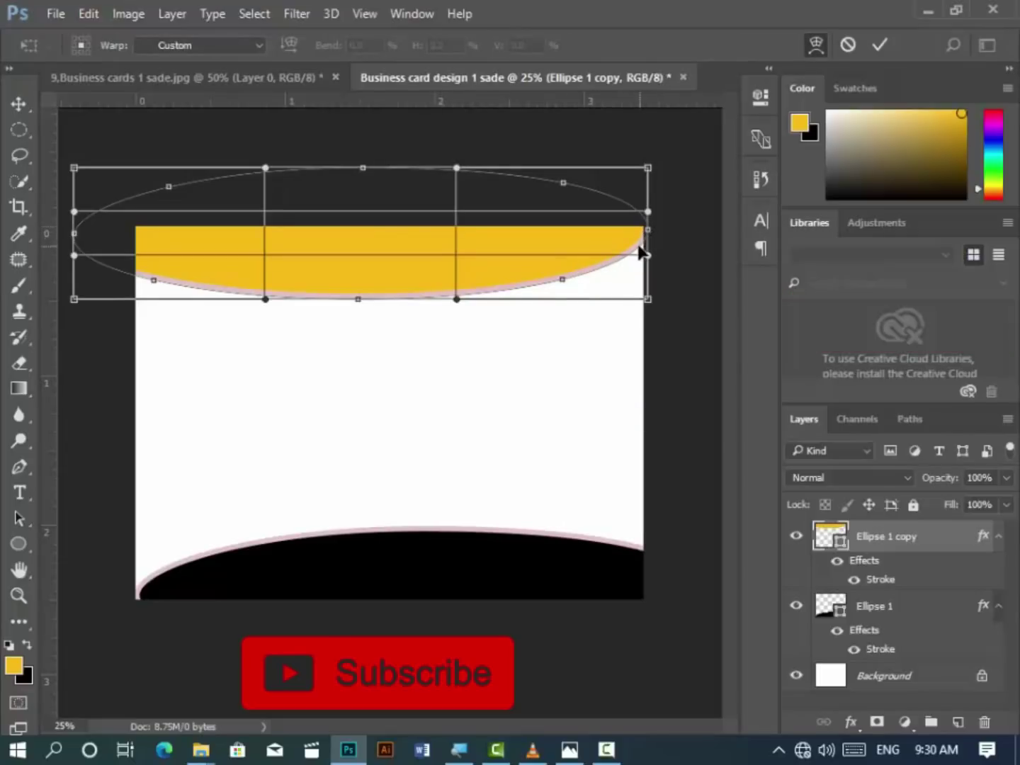
left_click_drag(640, 253, 636, 250)
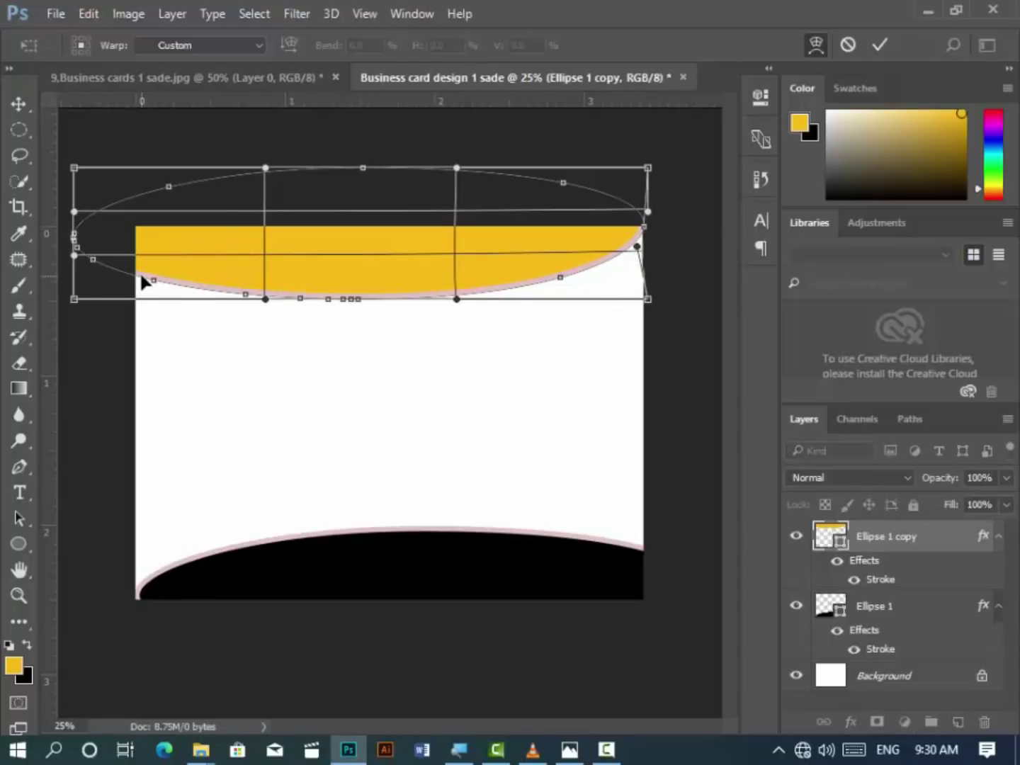
left_click_drag(141, 277, 142, 285)
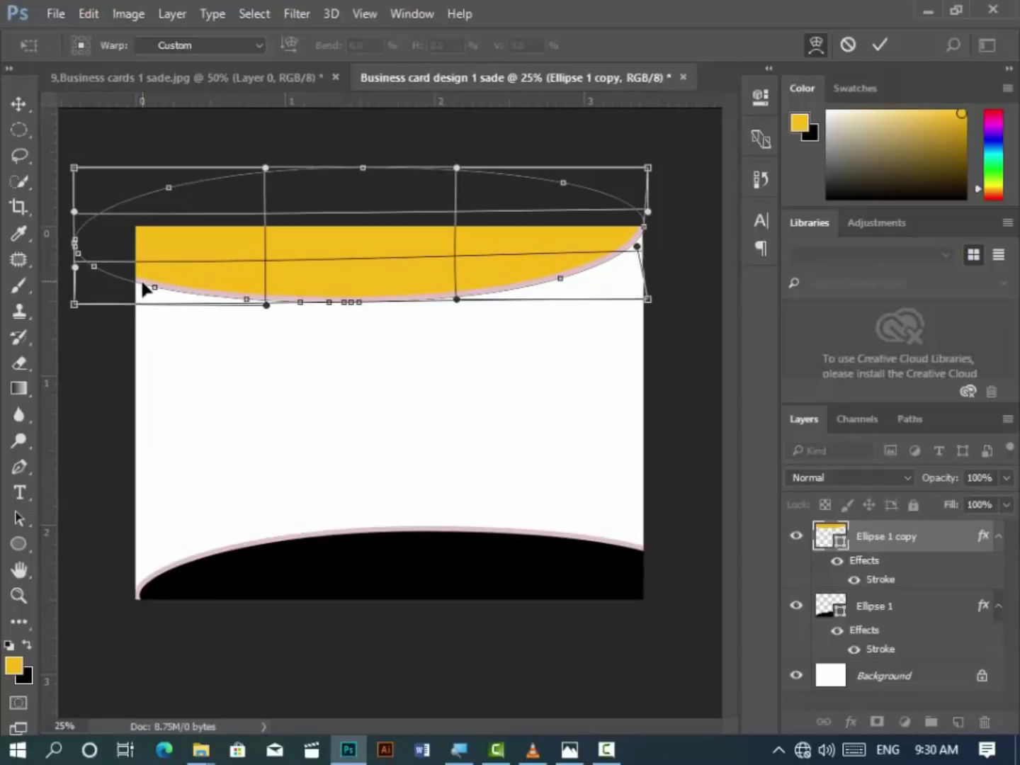
left_click(880, 46)
Draw a thin yellow rectangle across the full card width and nudge it upward.
left_click(19, 544)
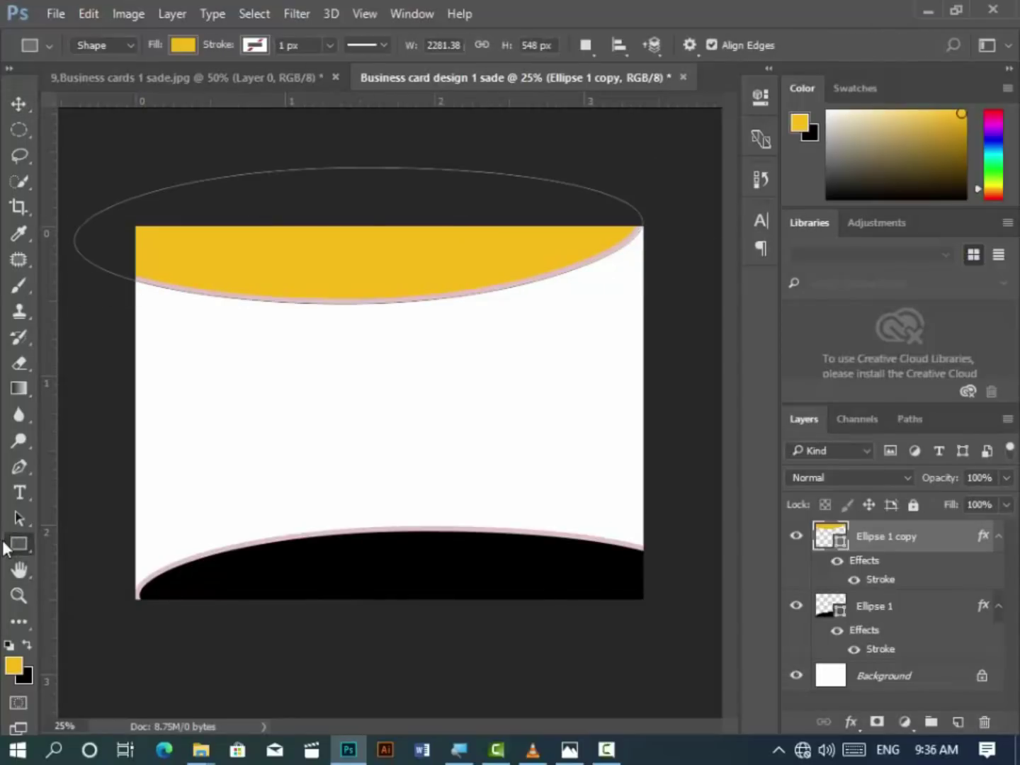
left_click_drag(133, 380, 642, 401)
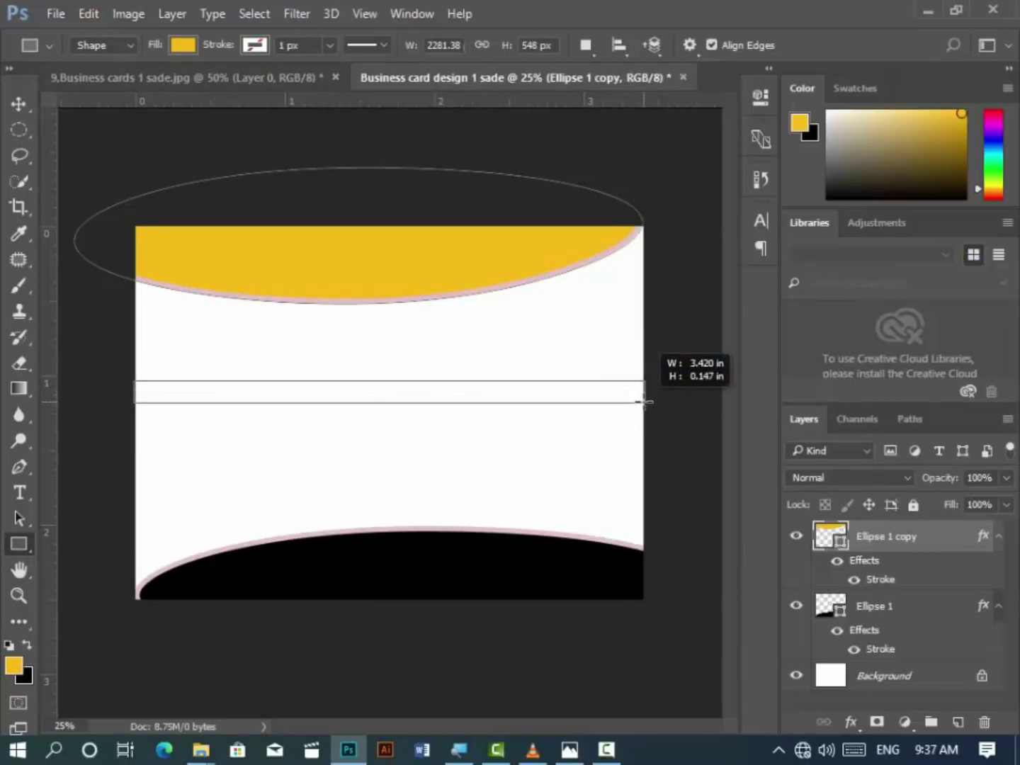
left_click_drag(643, 401, 644, 402)
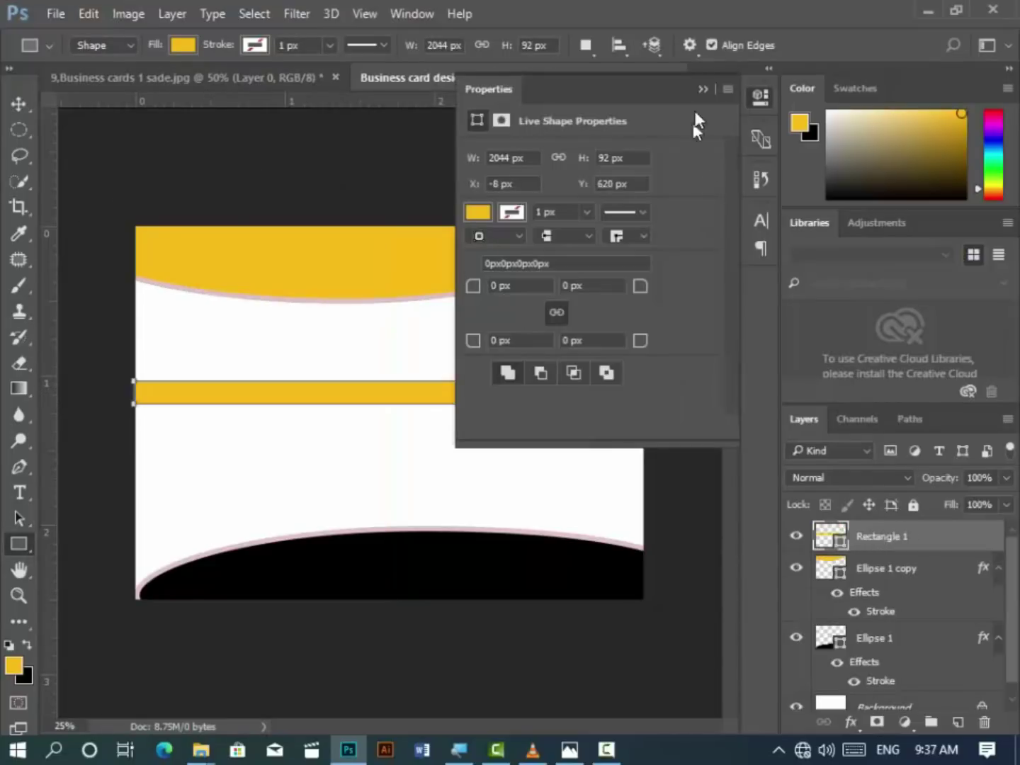
left_click(19, 103)
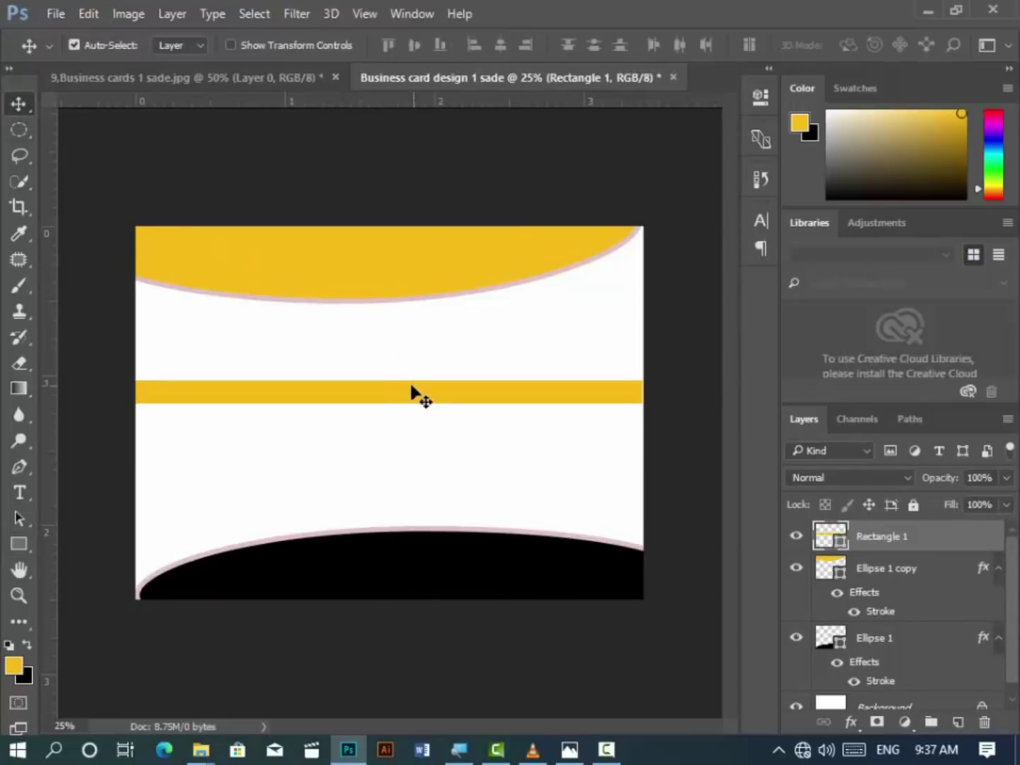
key("shift+Up")
key("shift+Up")
key("shift+Up")
key("shift+Up")
key("shift+Up")
key("shift+Up")
key("shift+Up")
key("shift+Up")
key("shift+Up")
key("shift+Up")
key("shift+Up")
key("shift+Up")
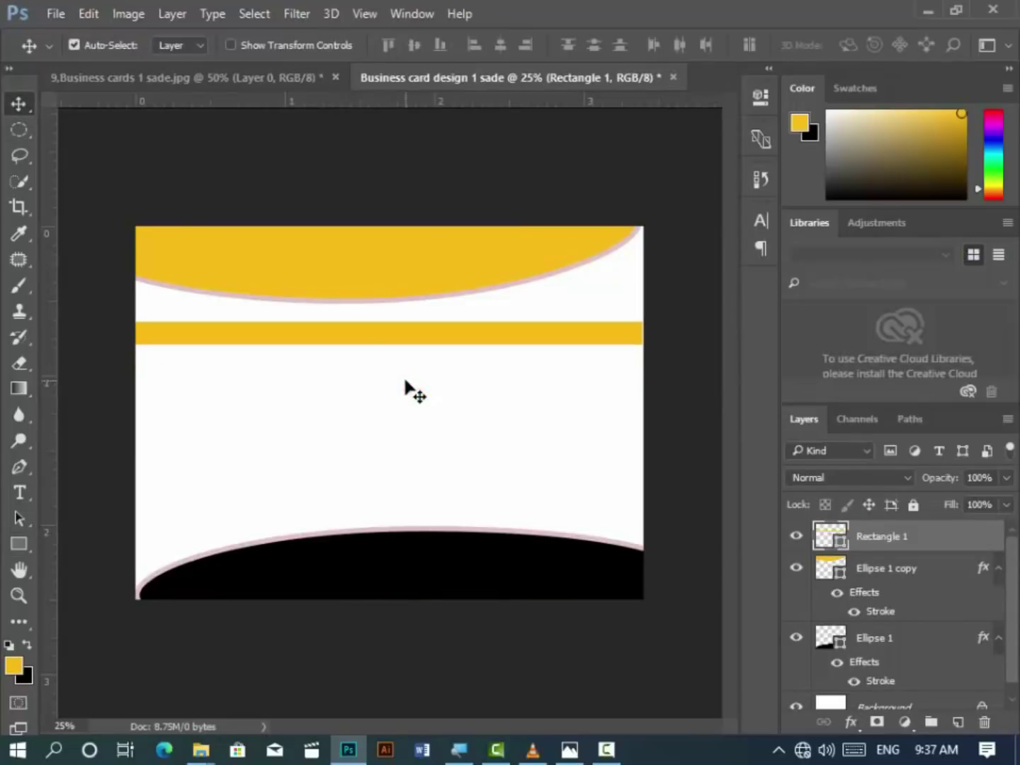
key("shift+Up")
key("shift+Up")
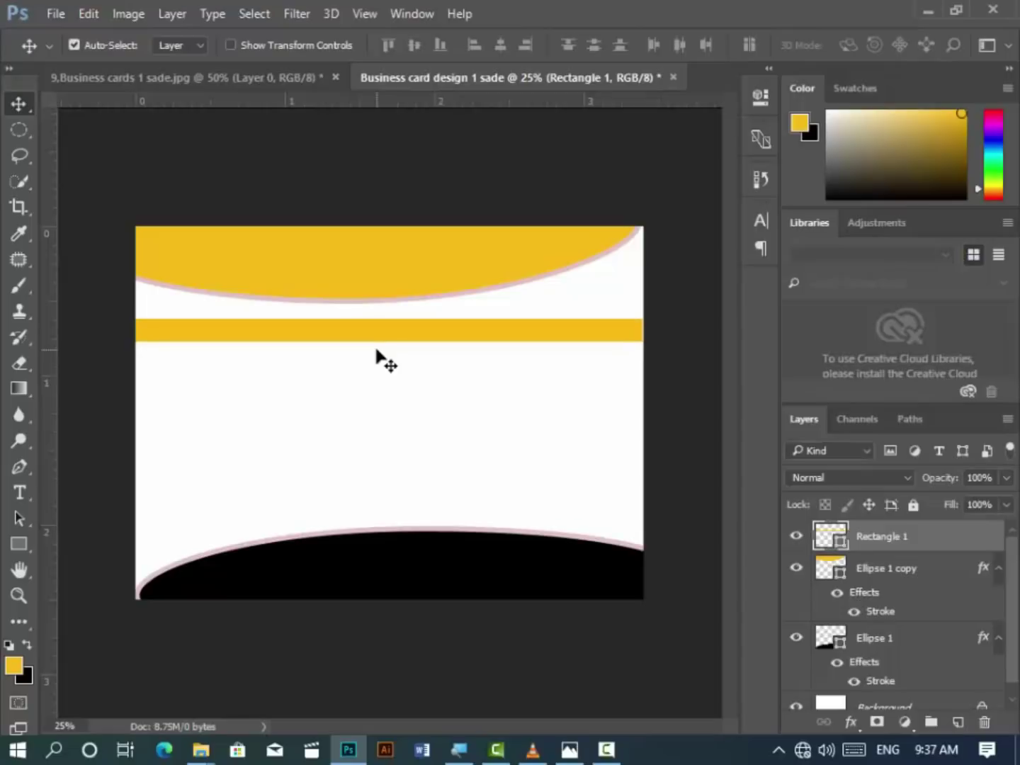
key("ctrl+t")
Warp Rectangle 1 into a curved swoosh, raising its right end and tapering its left end.
right_click(477, 334)
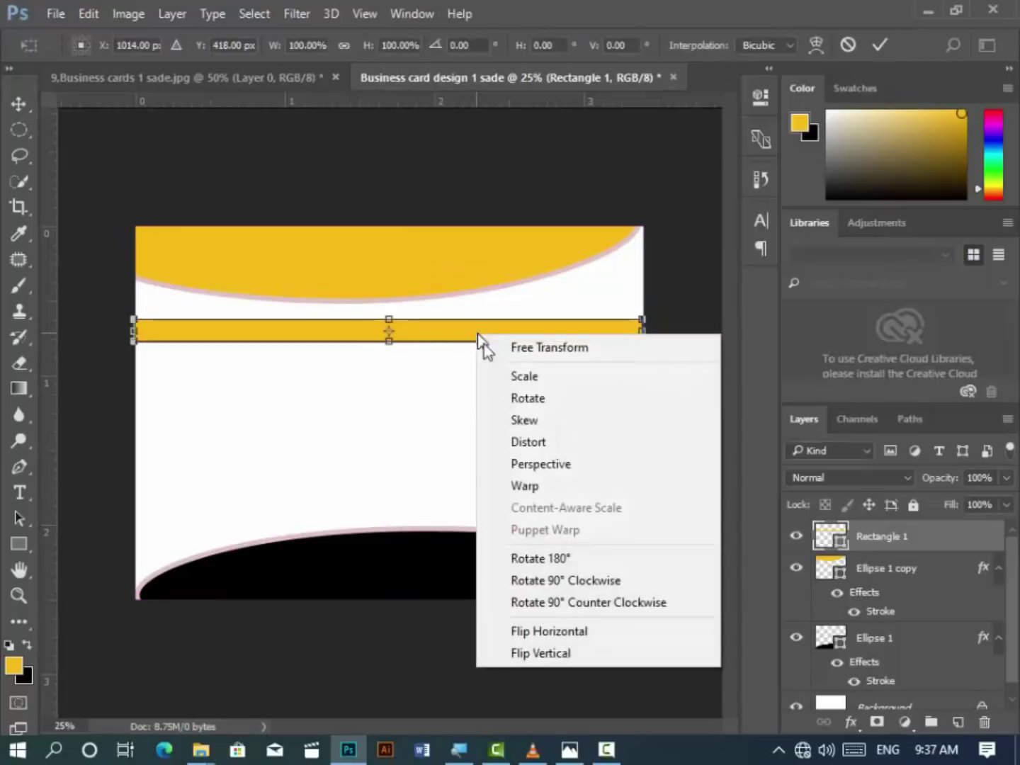
left_click(542, 488)
left_click_drag(643, 319, 646, 261)
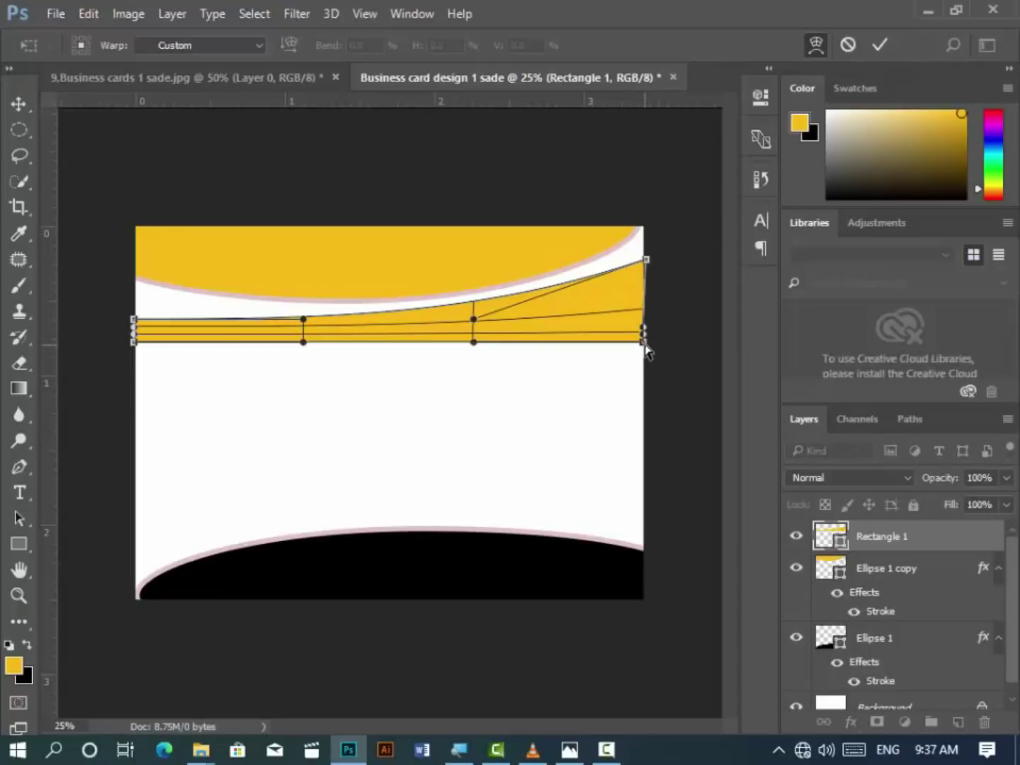
left_click_drag(645, 343, 646, 281)
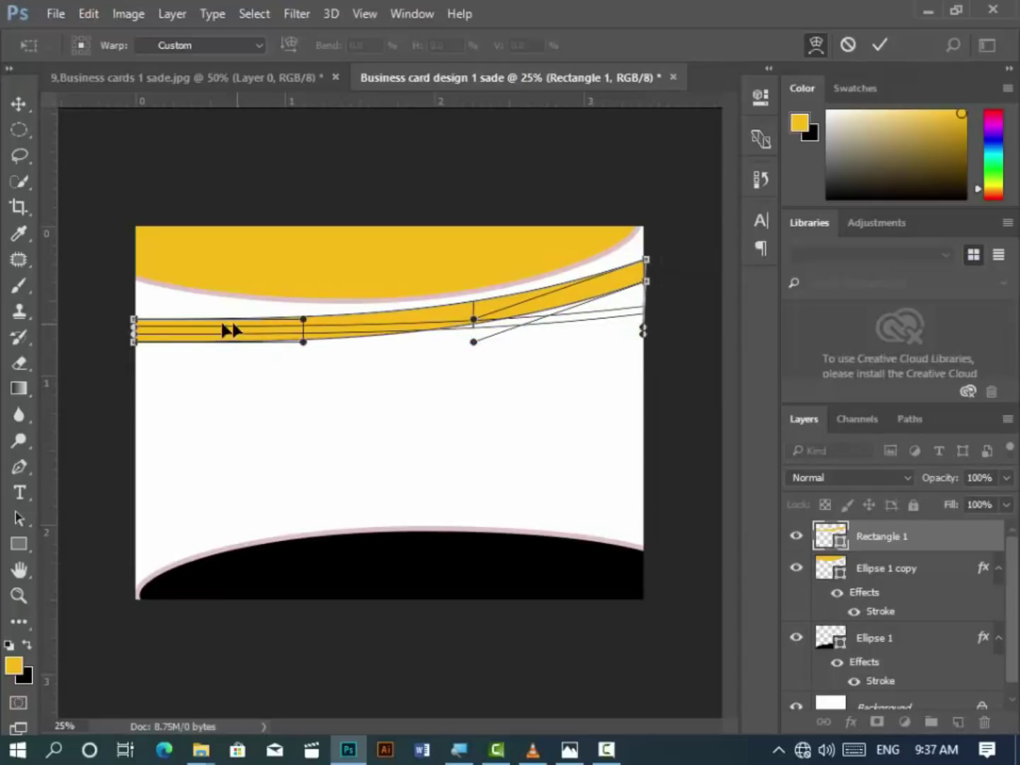
left_click_drag(136, 321, 136, 295)
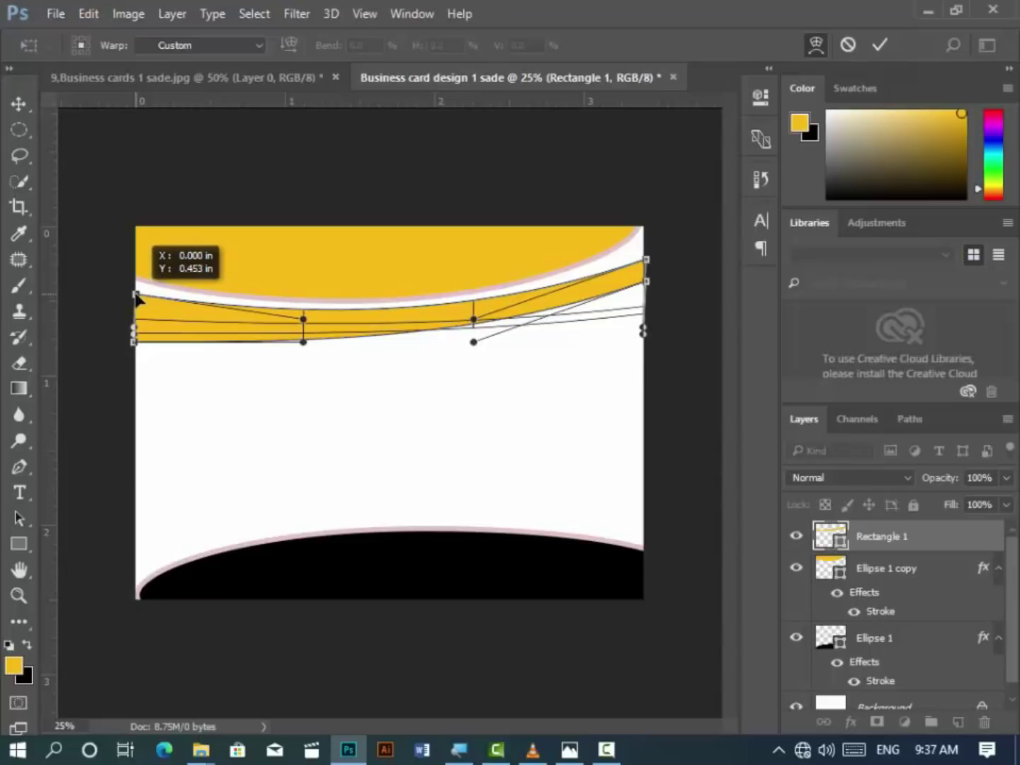
left_click_drag(134, 341, 137, 295)
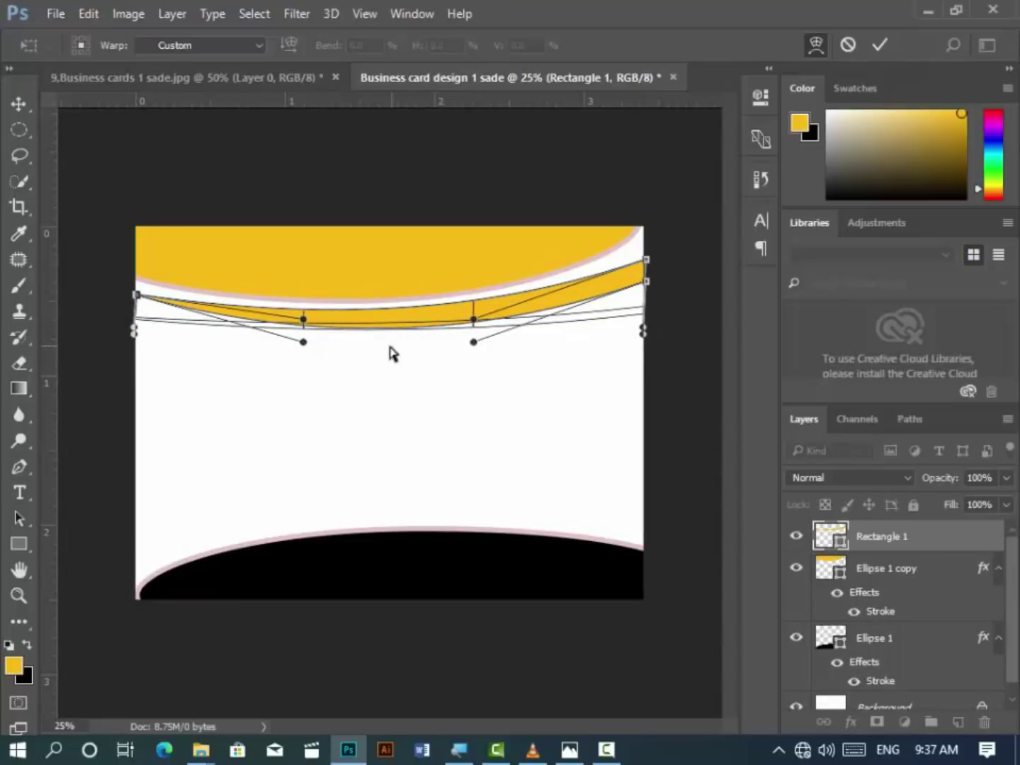
left_click_drag(474, 342, 469, 335)
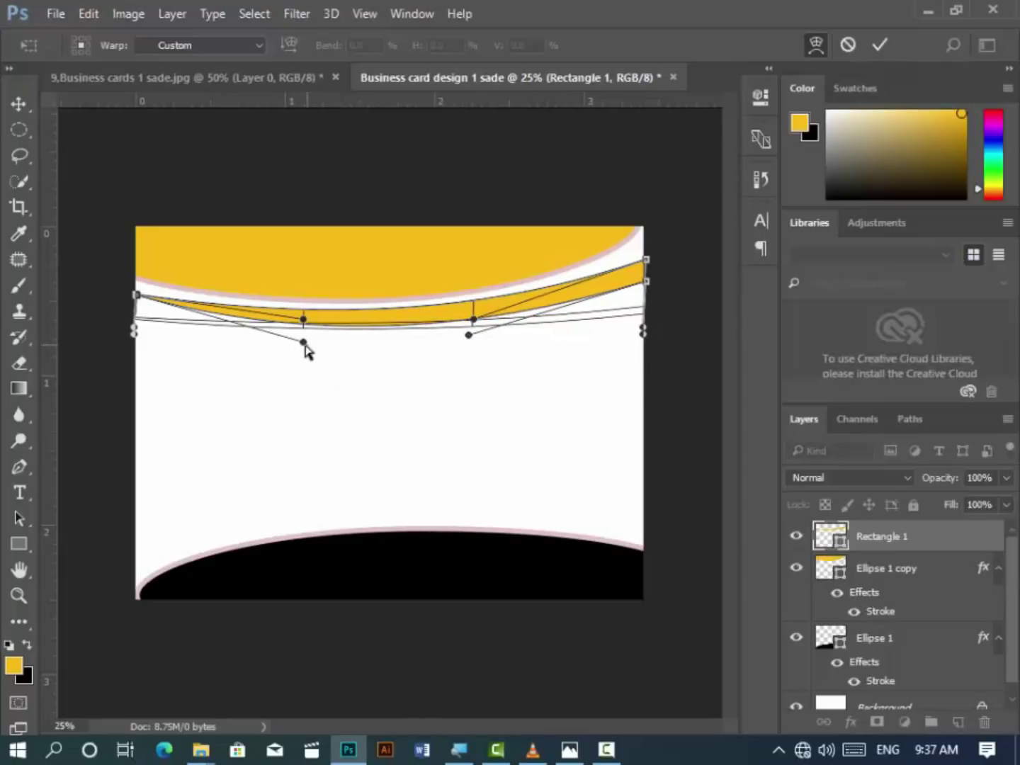
left_click_drag(304, 343, 307, 338)
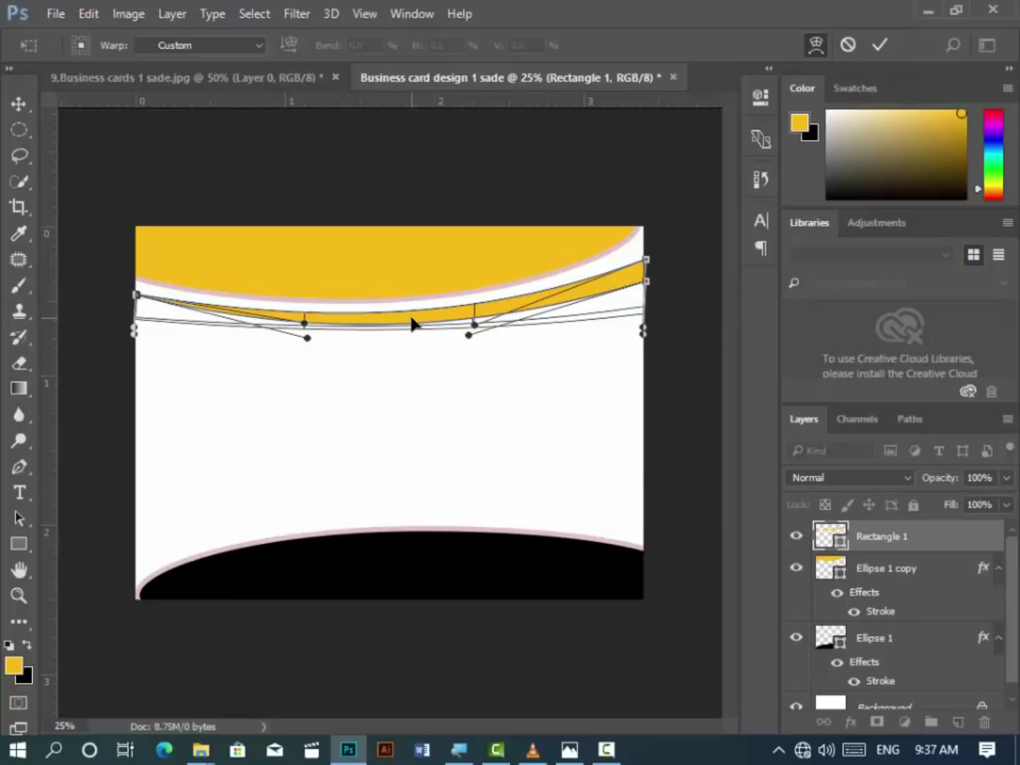
left_click(878, 45)
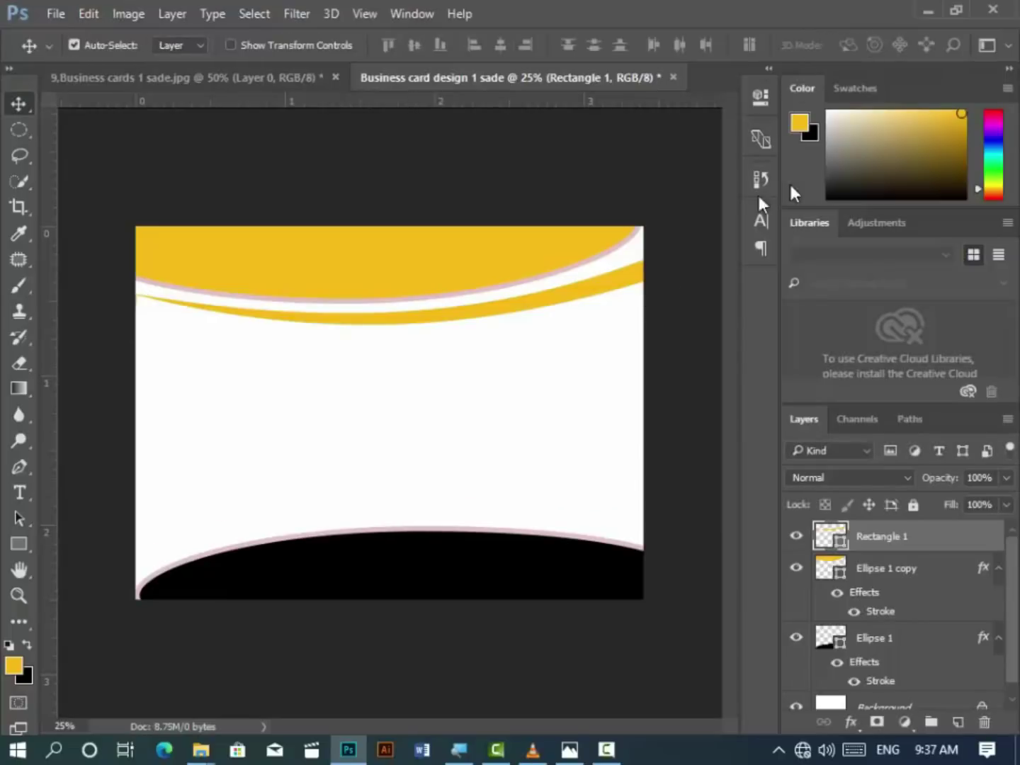
Warp the swoosh a second time to lift its right end higher.
key("ctrl+t")
right_click(620, 280)
left_click(640, 439)
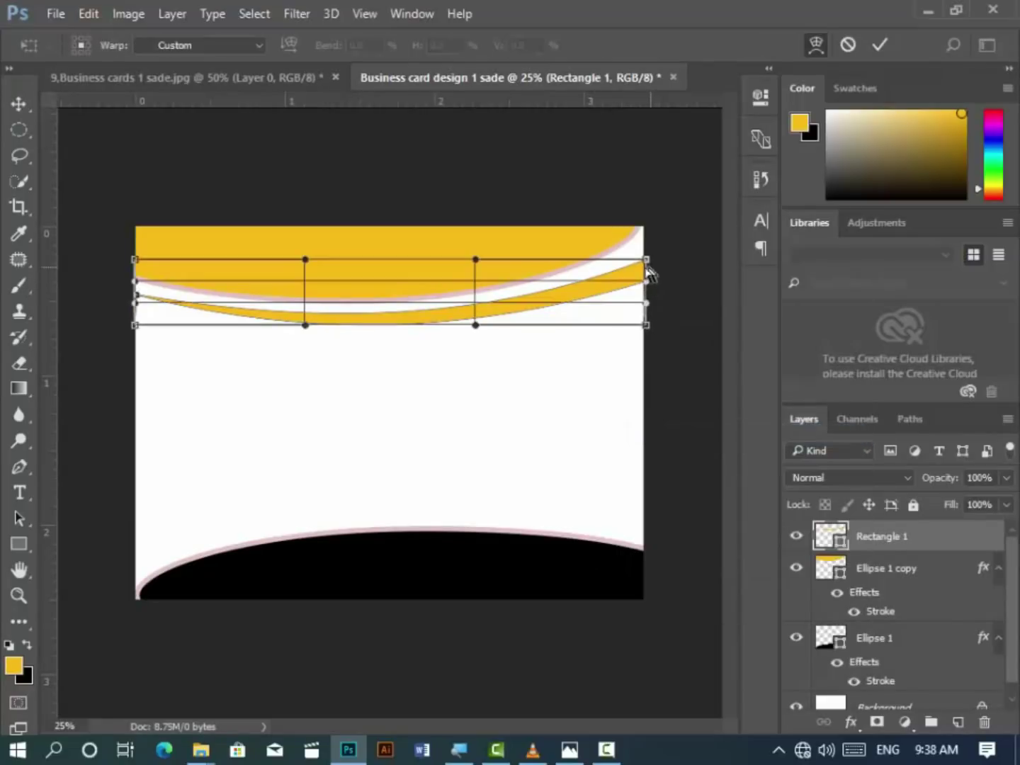
mouse_move(647, 260)
left_mouse_down()
mouse_move(644, 251)
mouse_move(647, 282)
left_mouse_up()
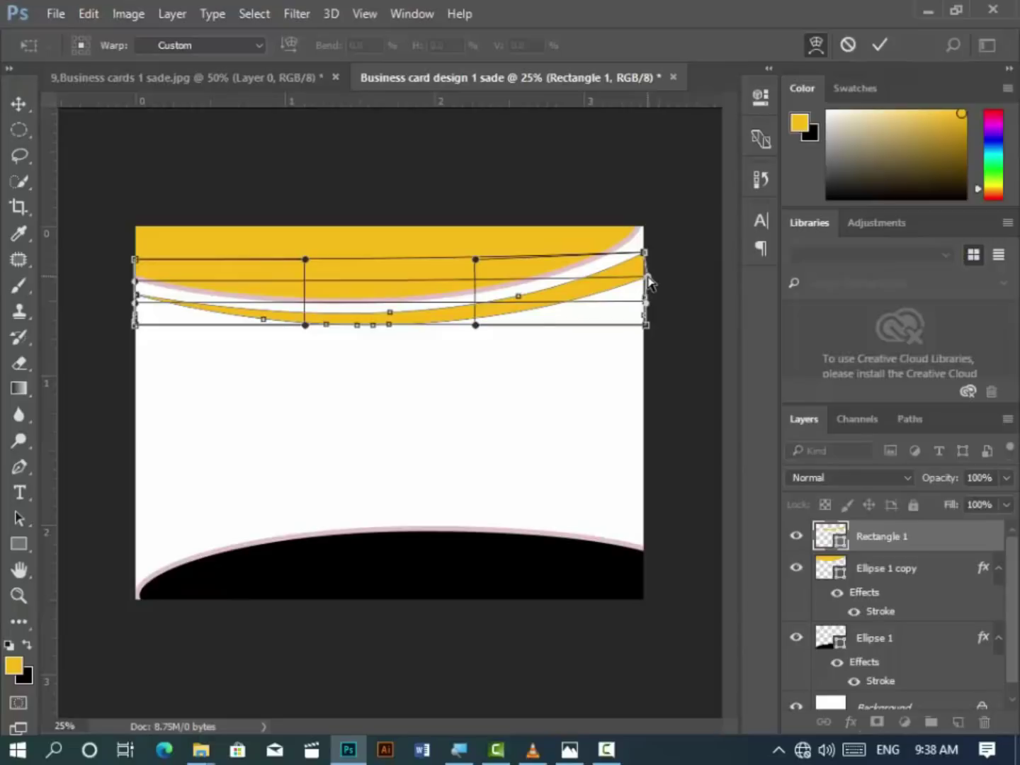
left_click(880, 45)
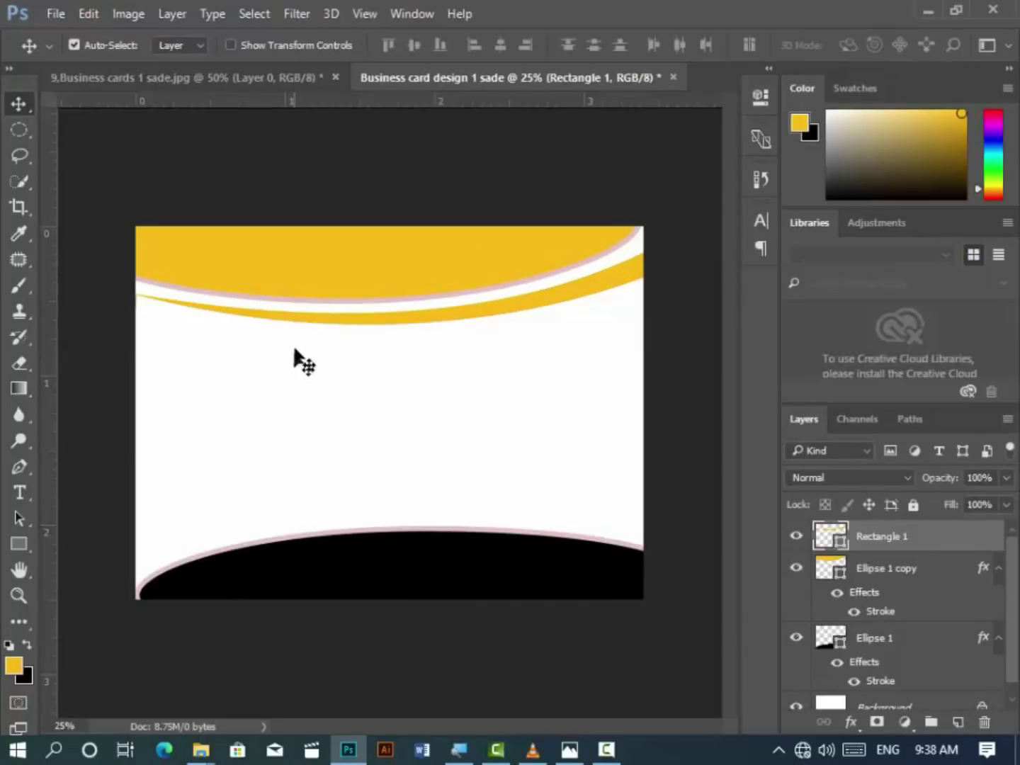
Duplicate the yellow swoosh and move the copy down the card.
left_click_drag(323, 327, 322, 326)
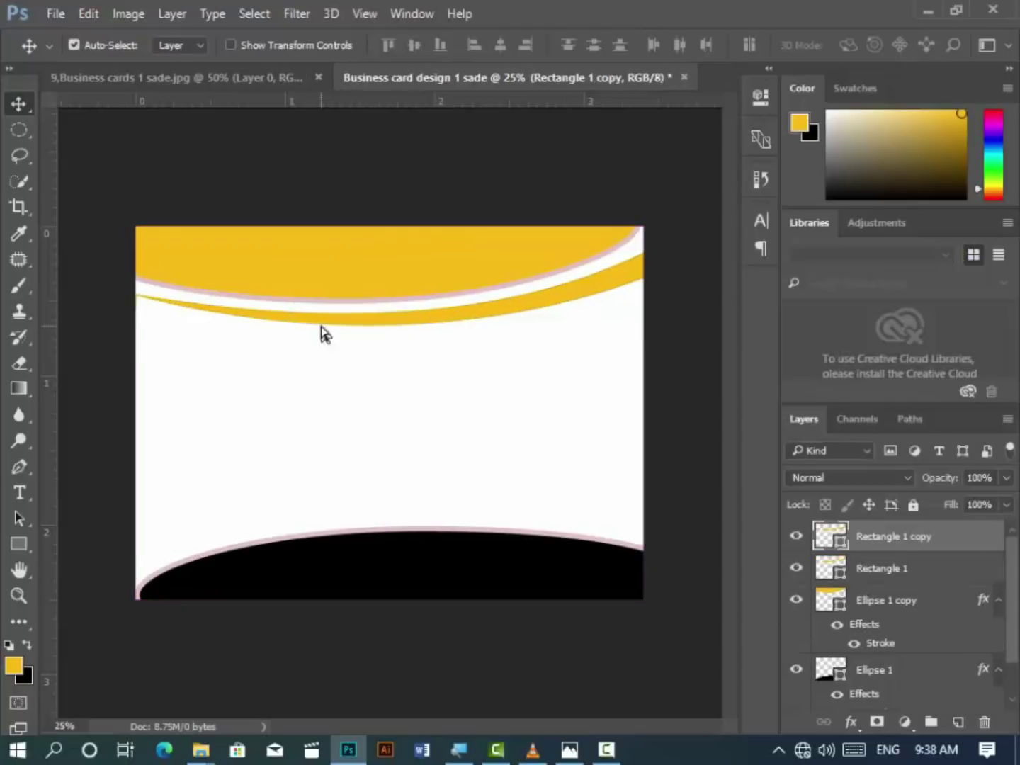
key("shift+Down")
key("shift+Down")
key("shift+Down")
key("shift+Down")
key("shift+Down")
key("shift+Down")
key("shift+Down")
key("shift+Down")
key("shift+Down")
key("shift+Down")
key("shift+Down")
key("shift+Down")
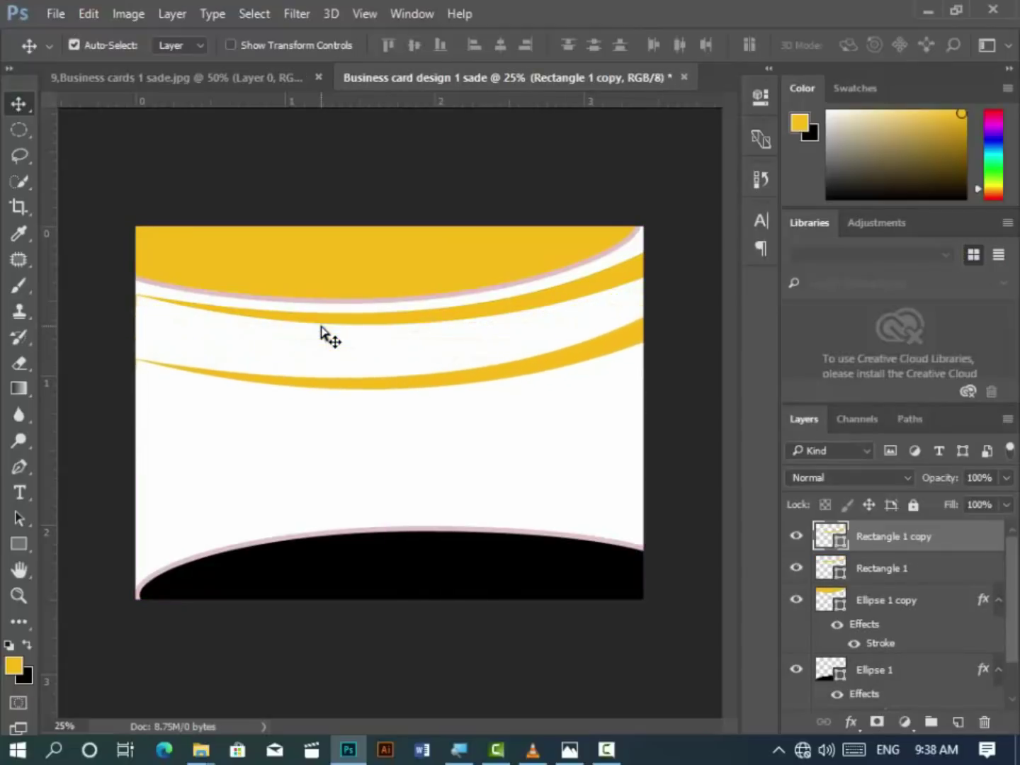
key("shift+Down")
key("shift+Down")
key("shift+Down")
key("shift+Down")
key("shift+Down")
key("shift+Down")
key("shift+Down")
key("shift+Down")
key("shift+Down")
key("shift+Down")
key("shift+Down")
key("shift+Down")
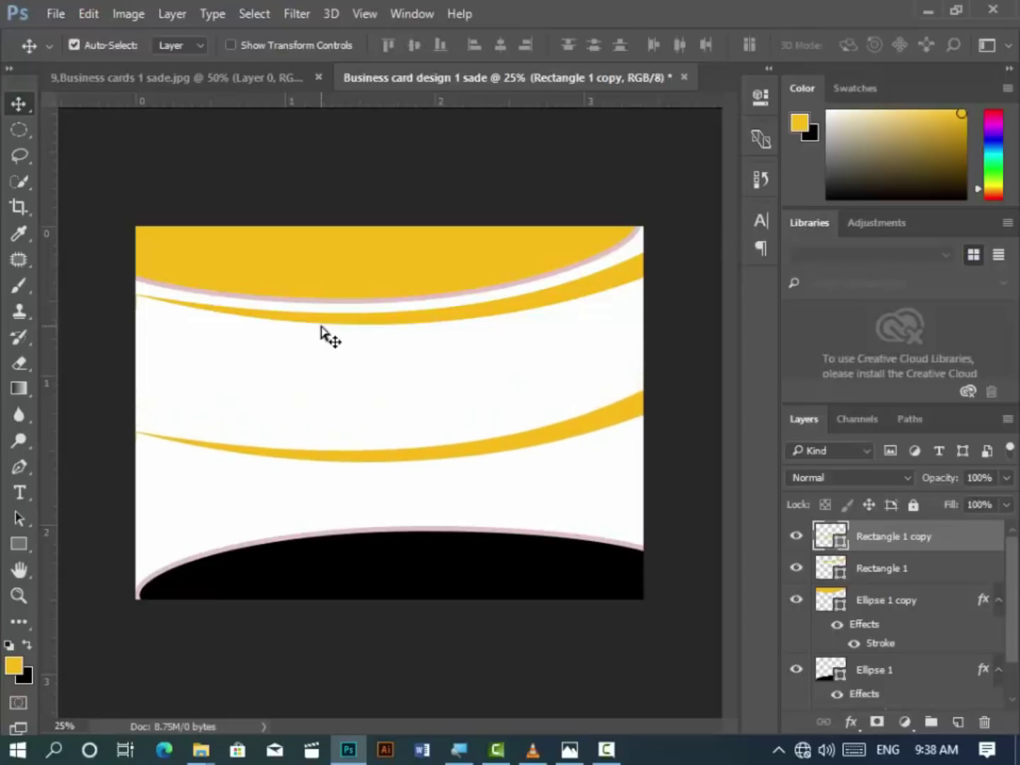
key("shift+Down")
key("shift+Down")
key("shift+Down")
key("shift+Down")
key("shift+Down")
key("shift+Down")
key("shift+Down")
key("shift+Down")
key("shift+Down")
key("shift+Down")
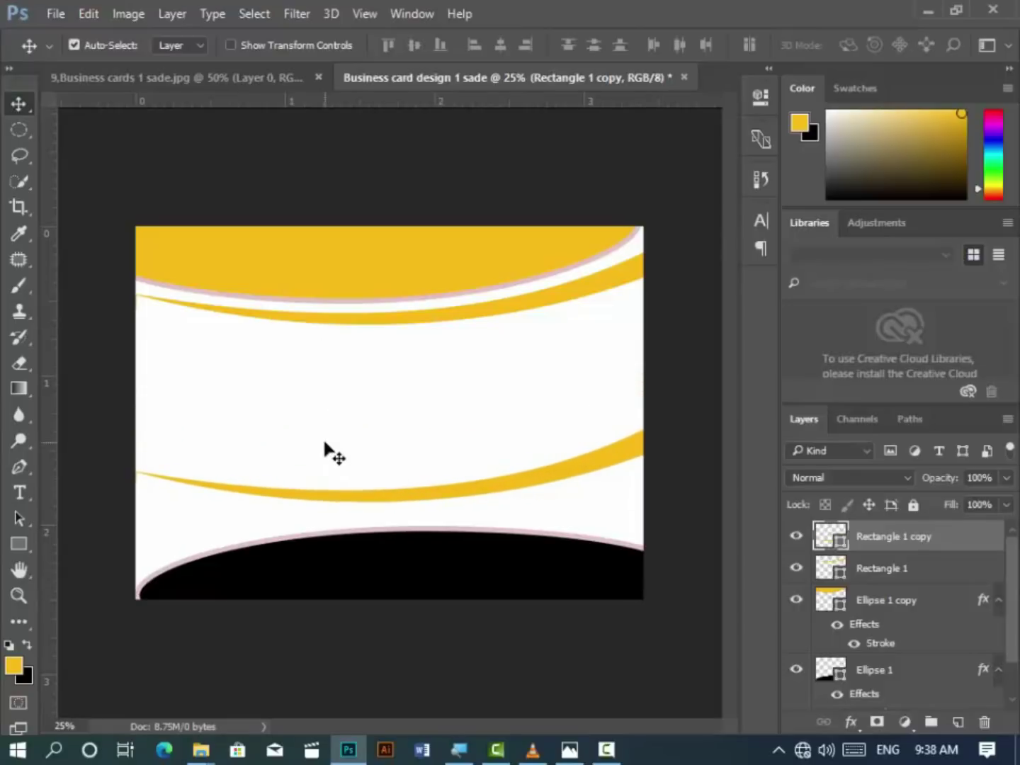
Flip the copied band vertically and position it just above the black bottom curve.
key("ctrl+t")
right_click(494, 466)
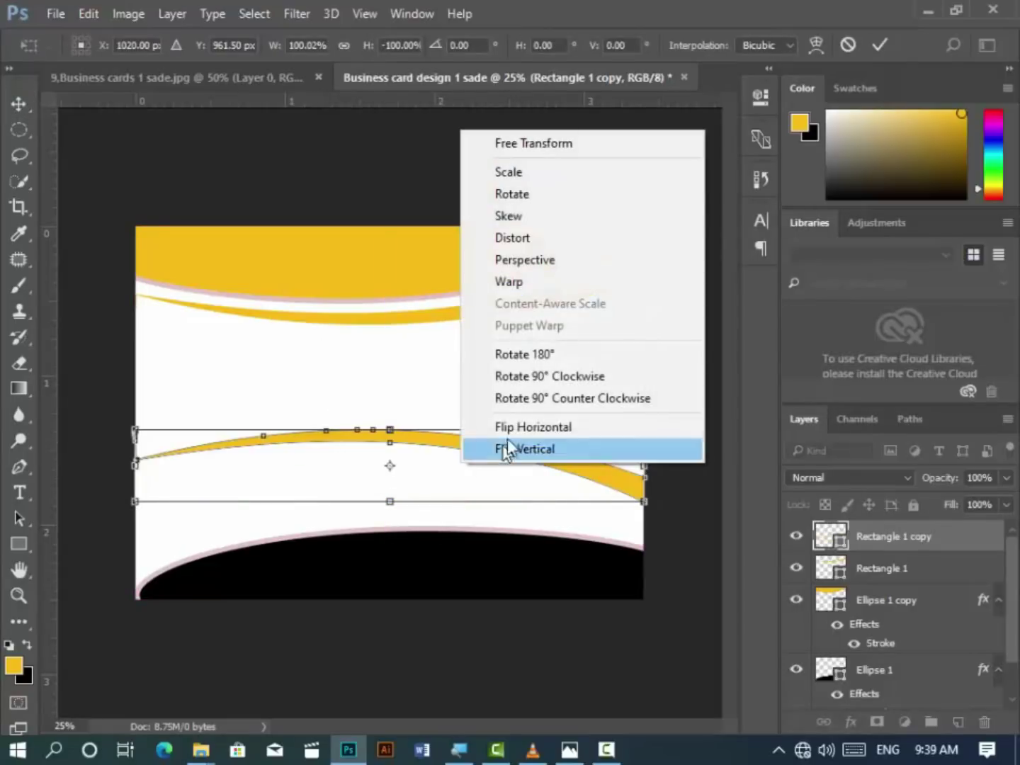
left_click(516, 426)
left_click(879, 44)
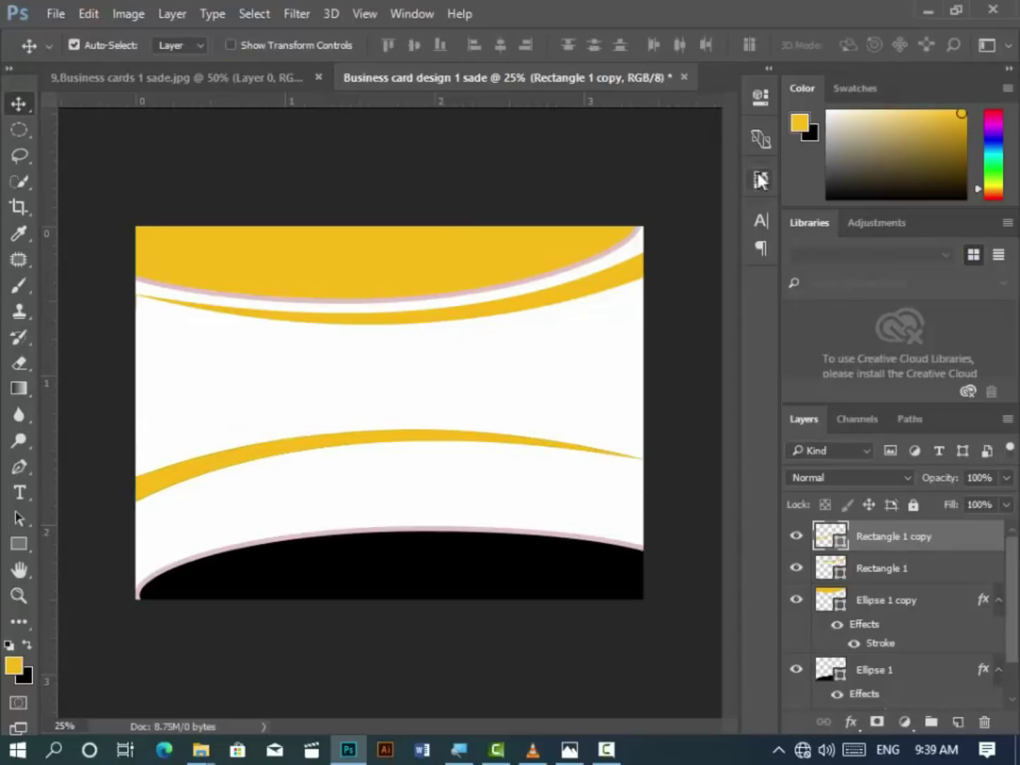
key("shift+Down")
key("shift+Down")
key("shift+Down")
key("shift+Down")
key("shift+Down")
key("shift+Down")
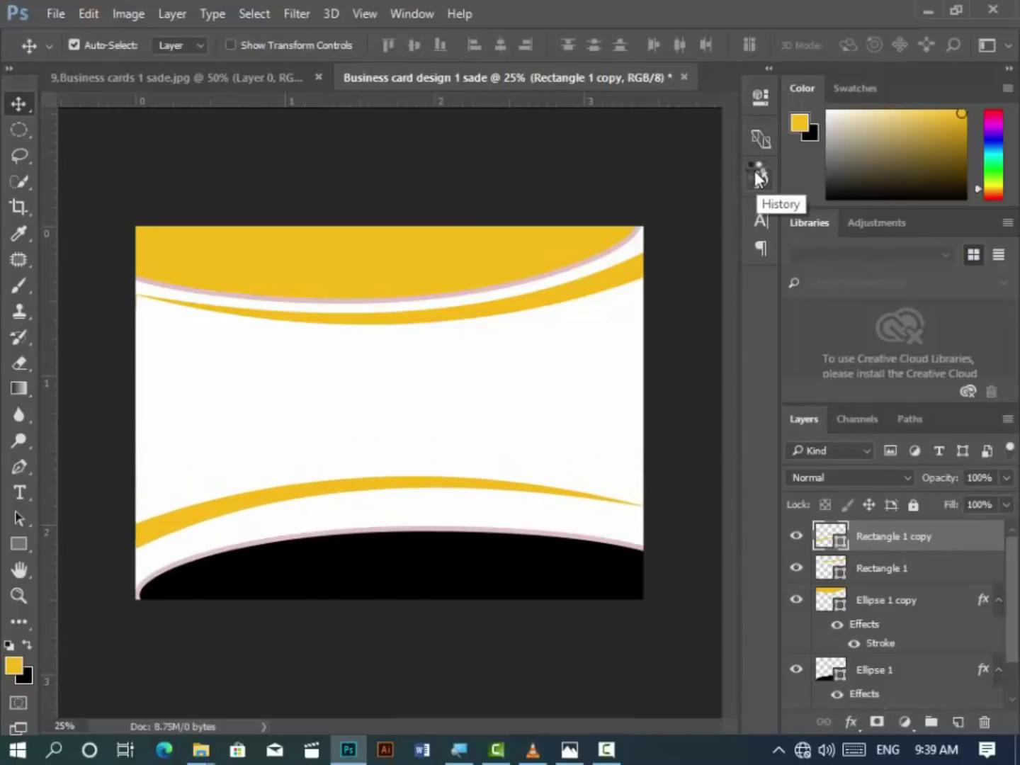
key("shift+Down")
key("shift+Down")
key("shift+Down")
key("shift+Down")
key("shift+Down")
key("shift+Down")
key("Up")
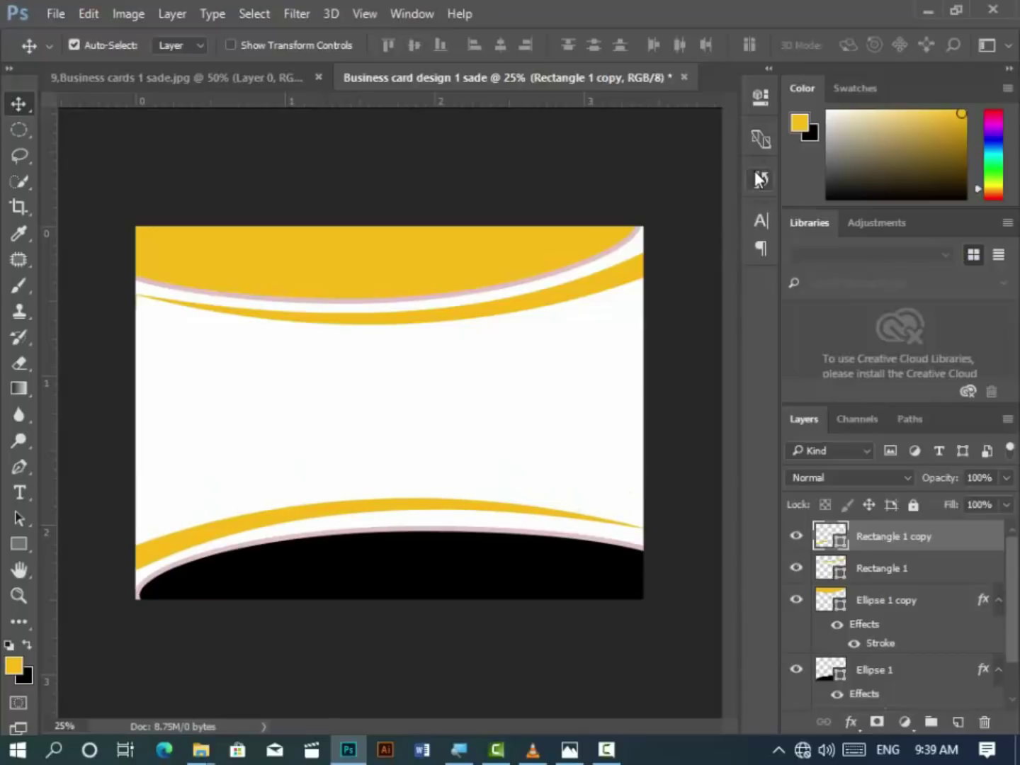
key("Up")
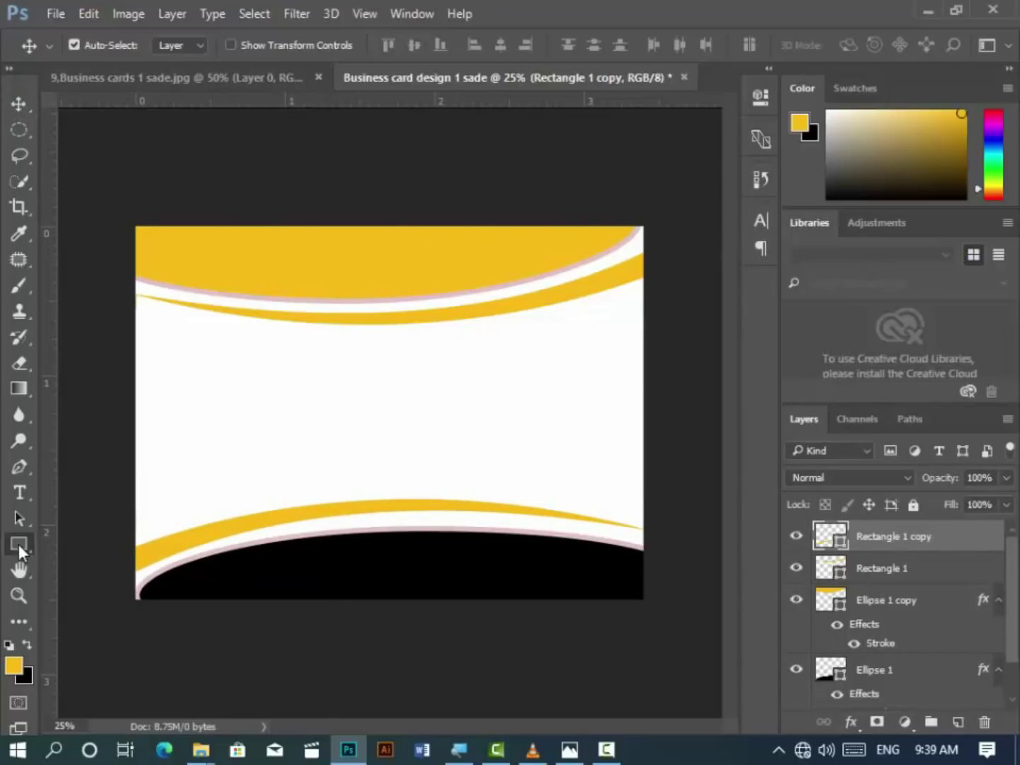
Switch to the Custom Shape Tool and choose the hexagon outline preset.
left_click_drag(18, 544, 134, 641)
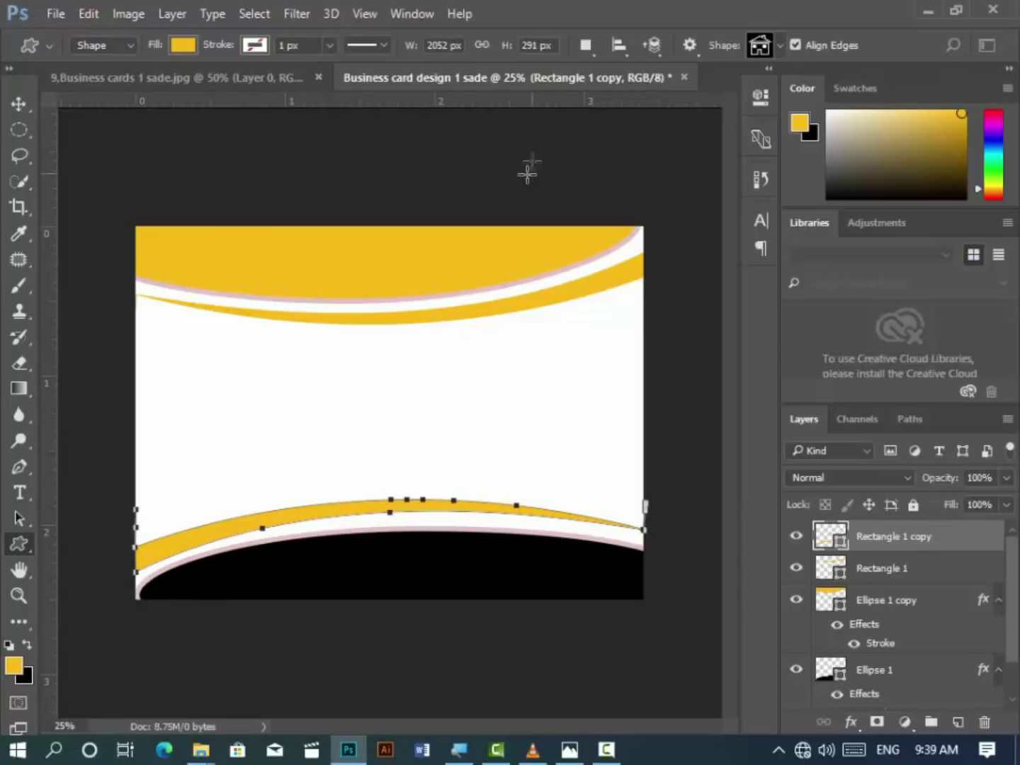
left_click(781, 46)
scroll(737, 212, "down", 2)
scroll(737, 234, "down", 2)
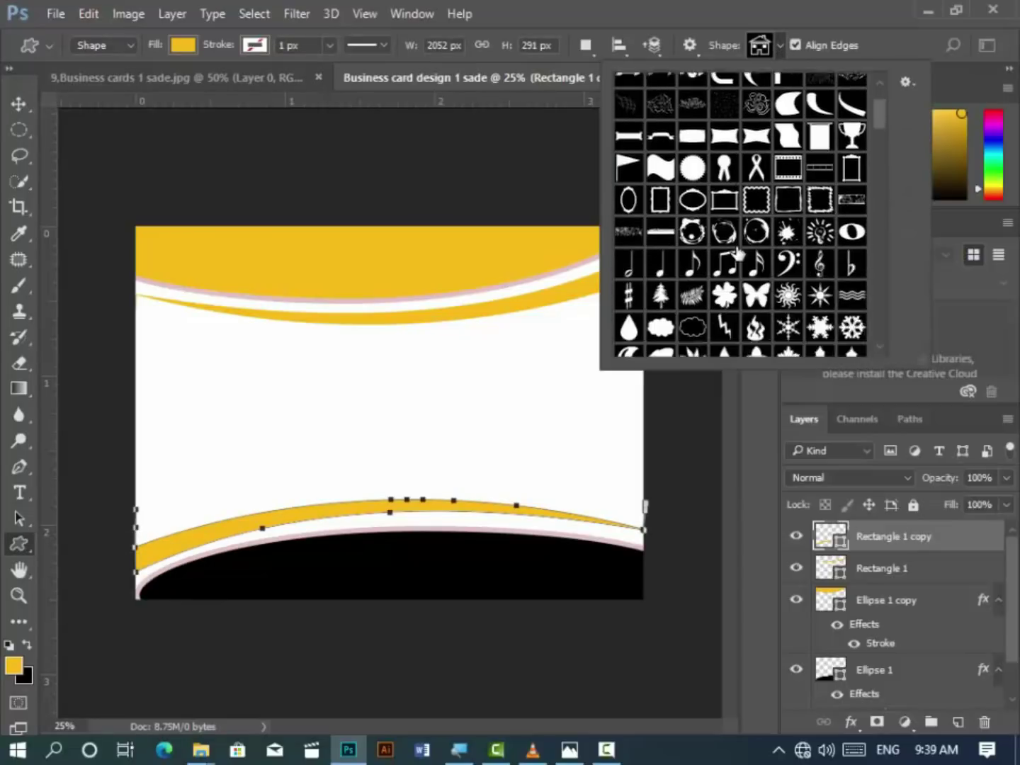
scroll(738, 251, "down", 2)
scroll(736, 251, "down", 2)
scroll(737, 252, "down", 2)
scroll(738, 252, "down", 2)
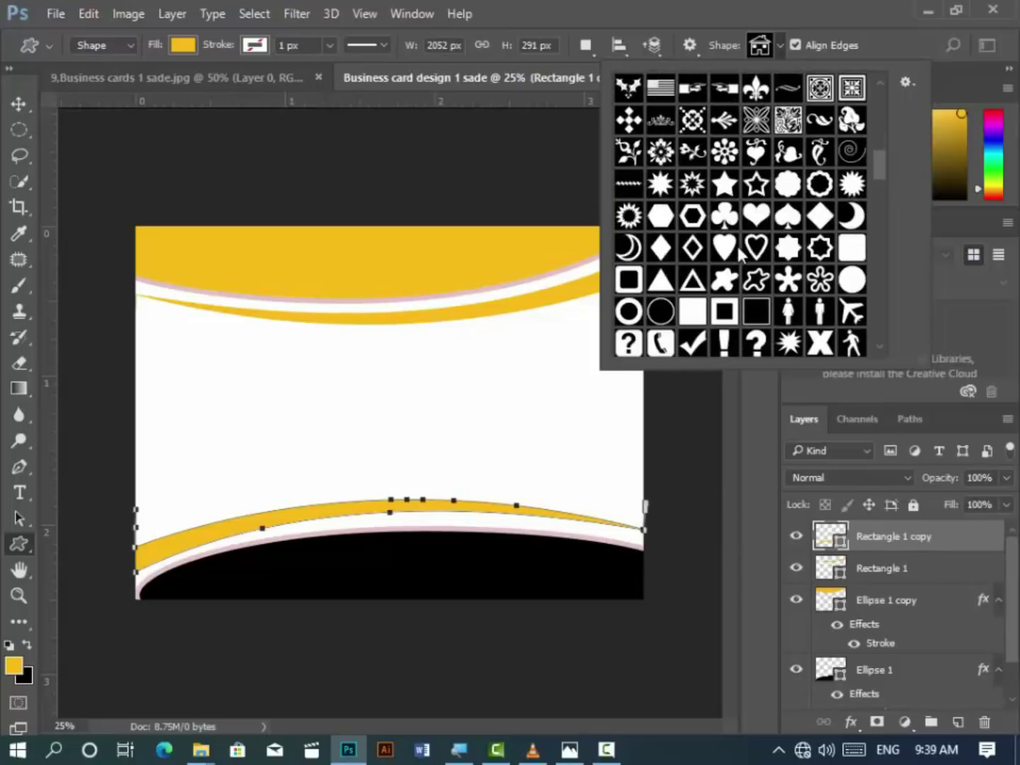
scroll(739, 253, "down", 2)
scroll(740, 253, "down", 1)
scroll(737, 250, "down", 4)
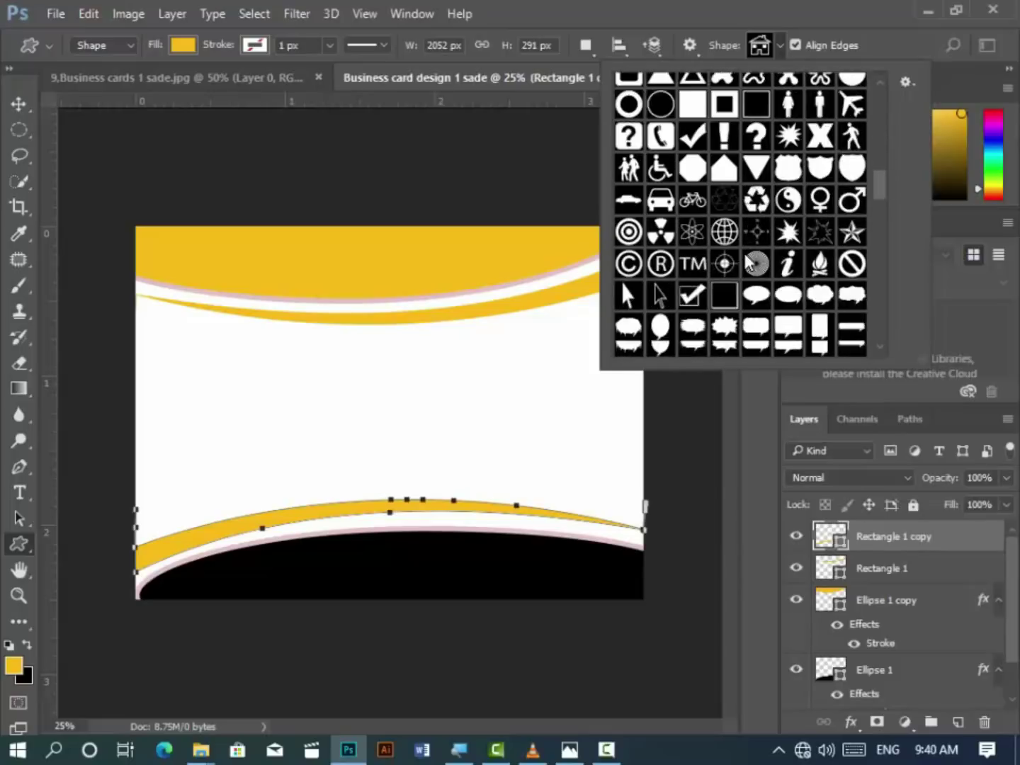
scroll(740, 254, "down", 5)
scroll(744, 259, "down", 6)
scroll(748, 264, "down", 4)
scroll(748, 264, "down", 5)
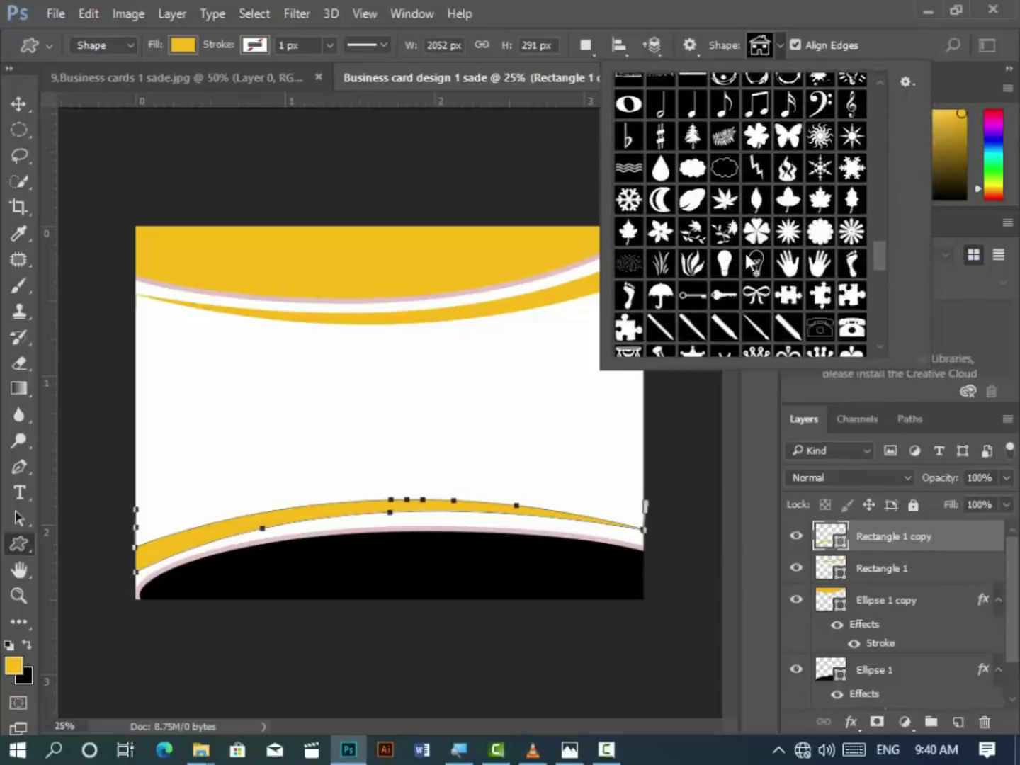
scroll(749, 262, "down", 5)
scroll(748, 263, "down", 4)
scroll(748, 263, "down", 1)
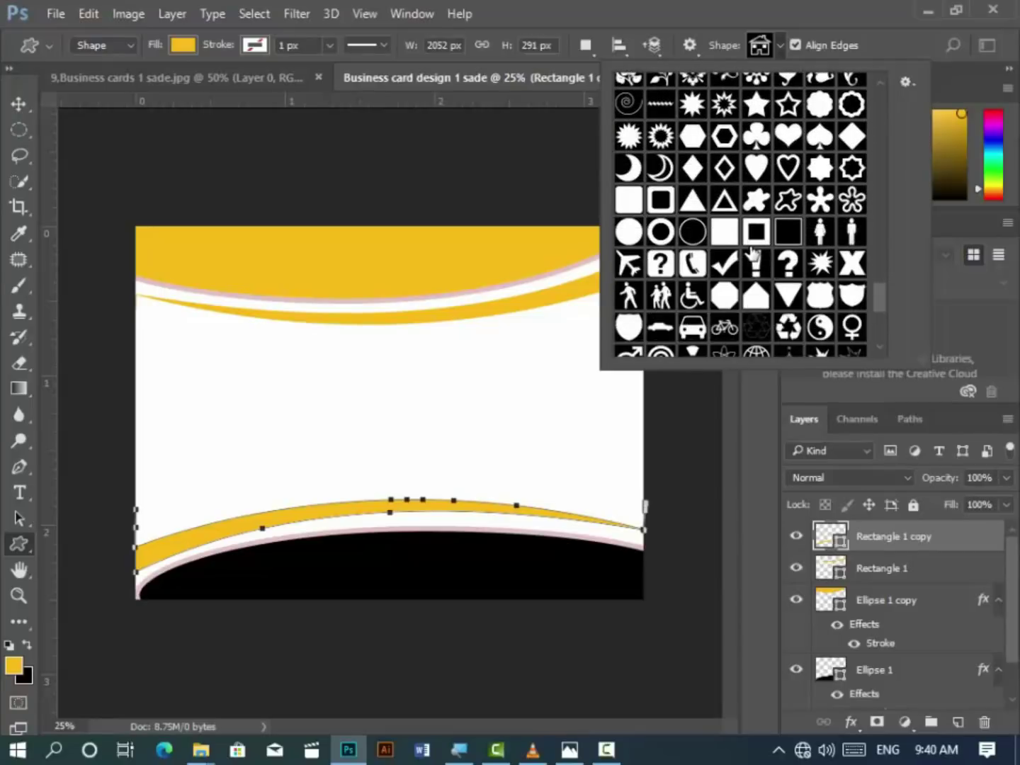
scroll(754, 253, "down", 2)
scroll(753, 254, "down", 4)
scroll(753, 253, "down", 2)
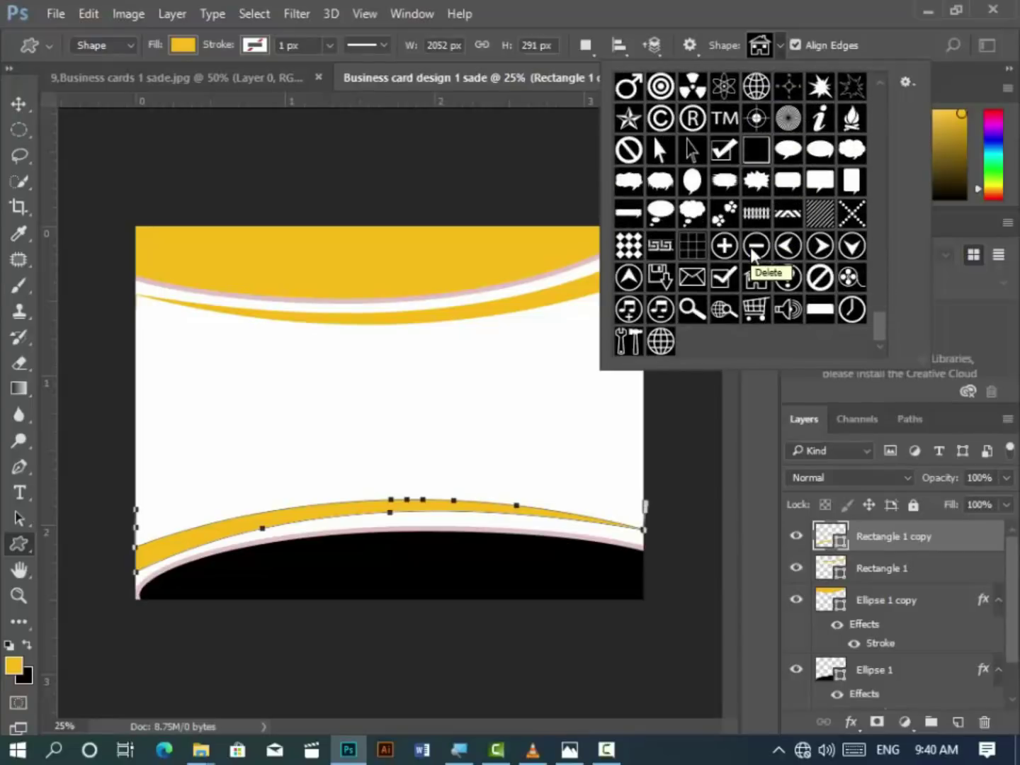
scroll(754, 255, "up", 7)
scroll(755, 258, "up", 1)
scroll(756, 260, "up", 2)
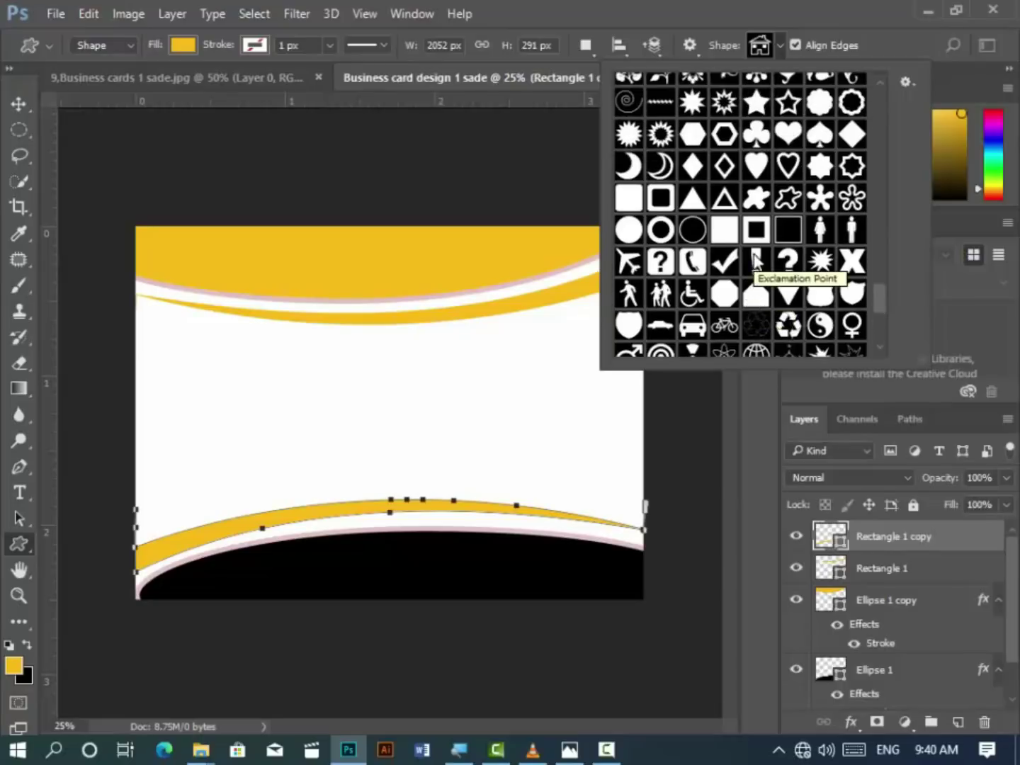
left_click(723, 134)
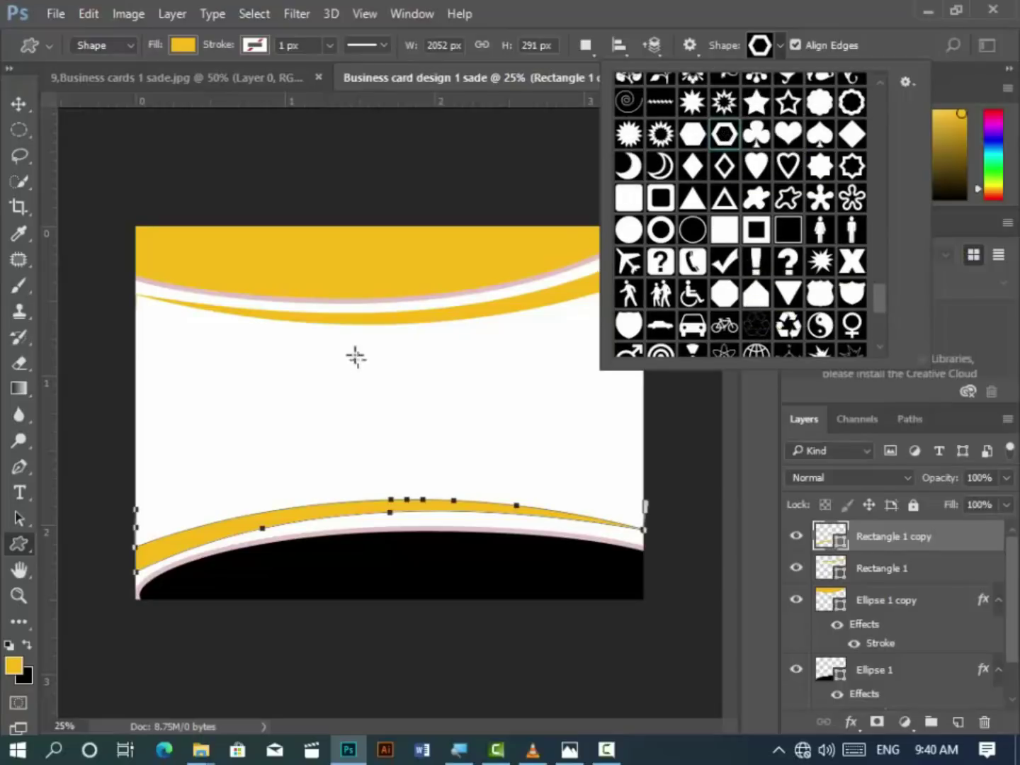
Draw a small yellow hexagon outline, Shape 1, above the card's centre.
left_click_drag(355, 357, 408, 405)
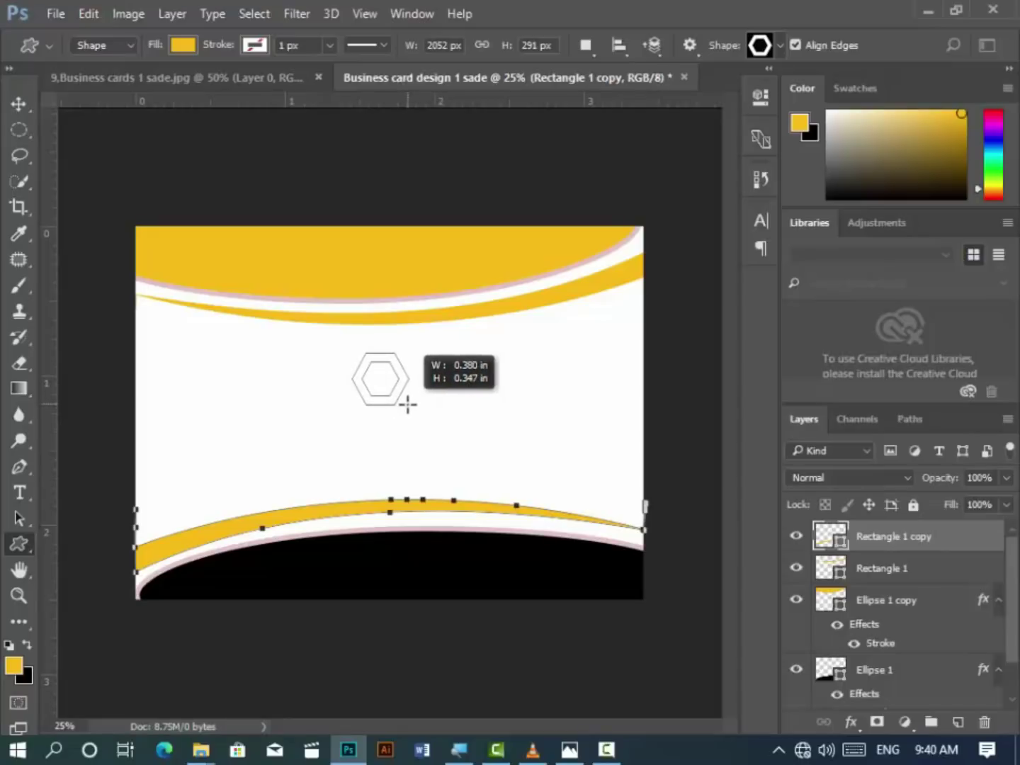
left_click_drag(407, 404, 405, 405)
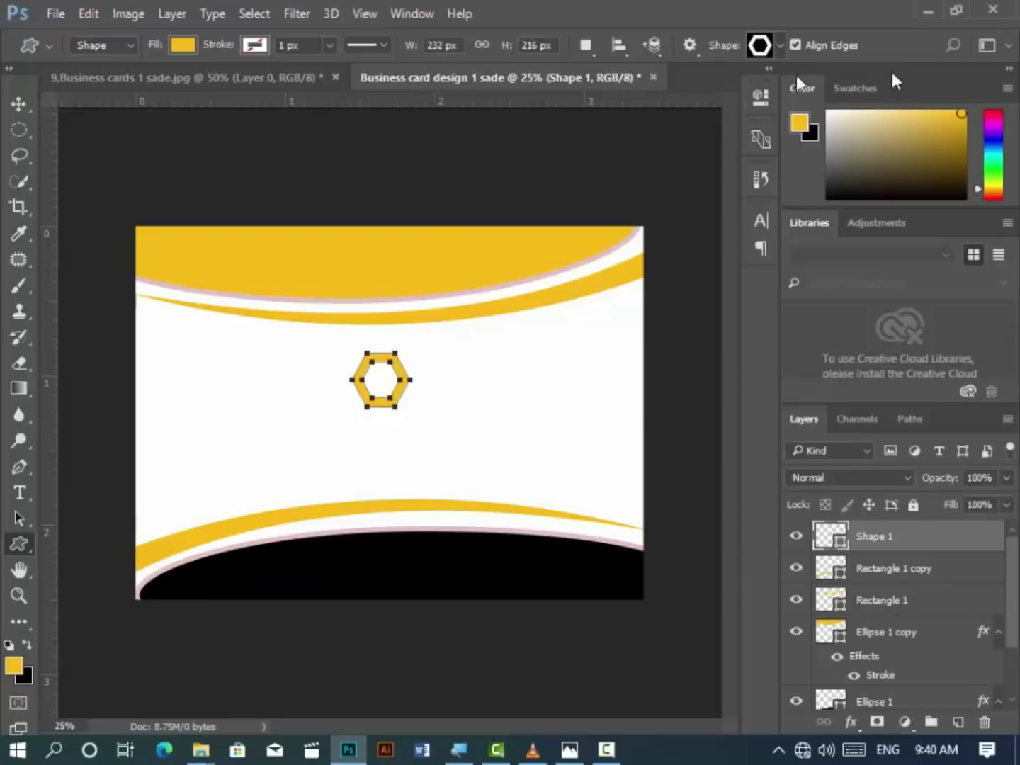
left_click(19, 104)
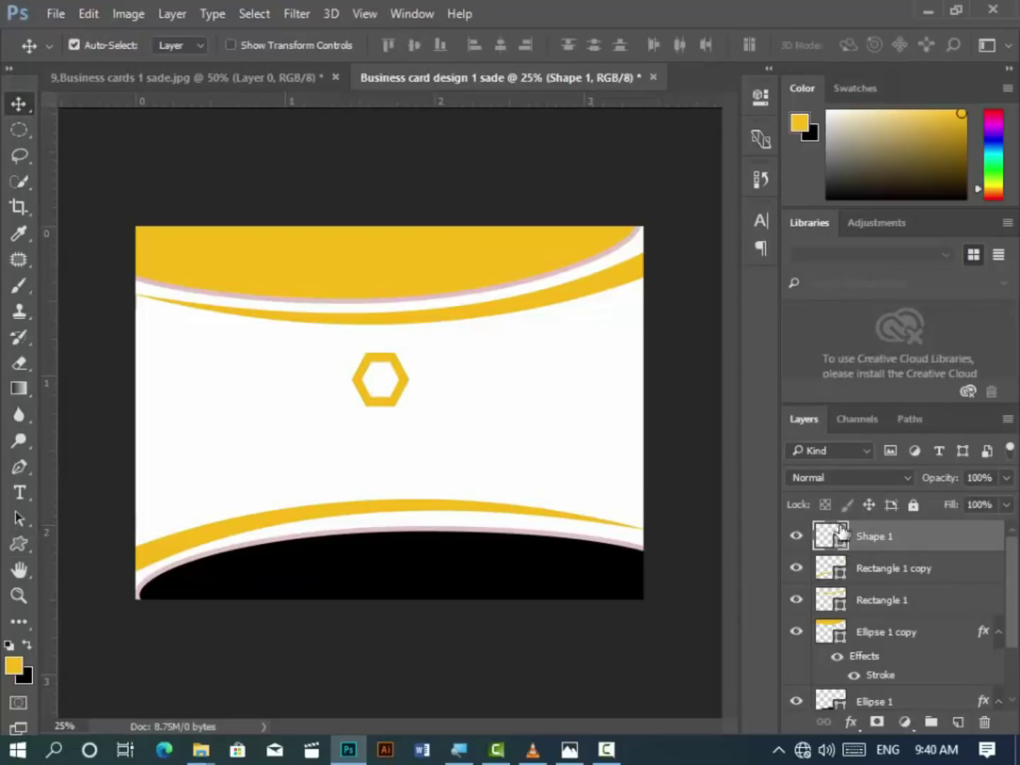
Duplicate the hexagon layer and make the copy red.
key("ctrl+j")
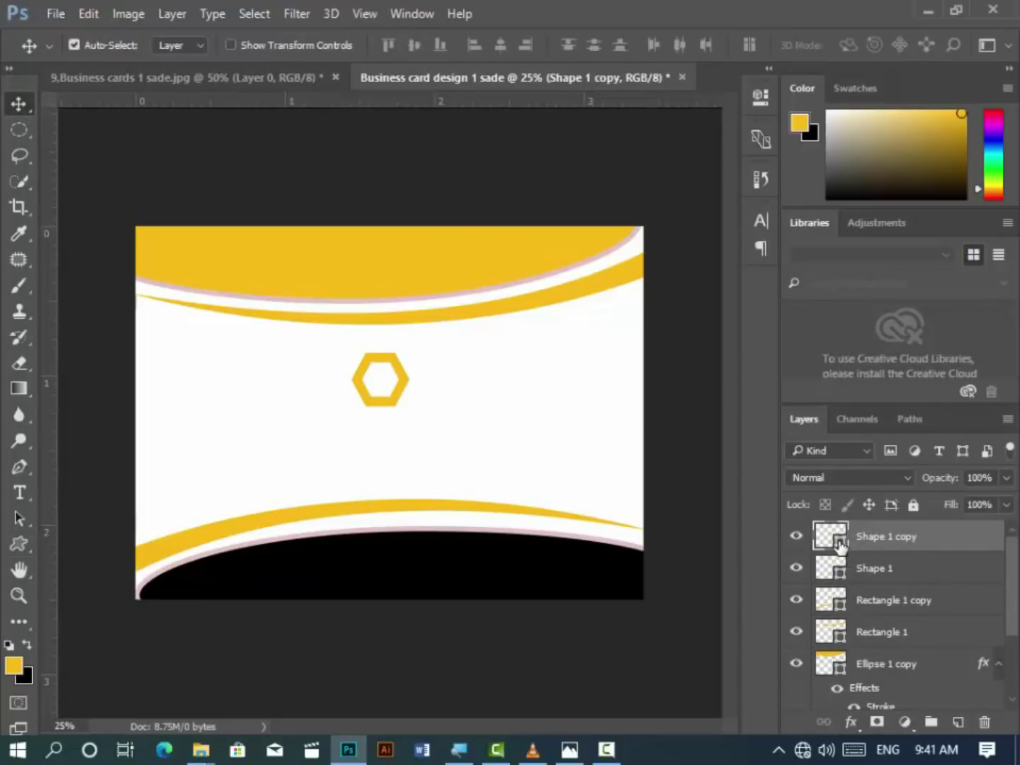
double_click(838, 545)
left_click_drag(526, 124, 775, 124)
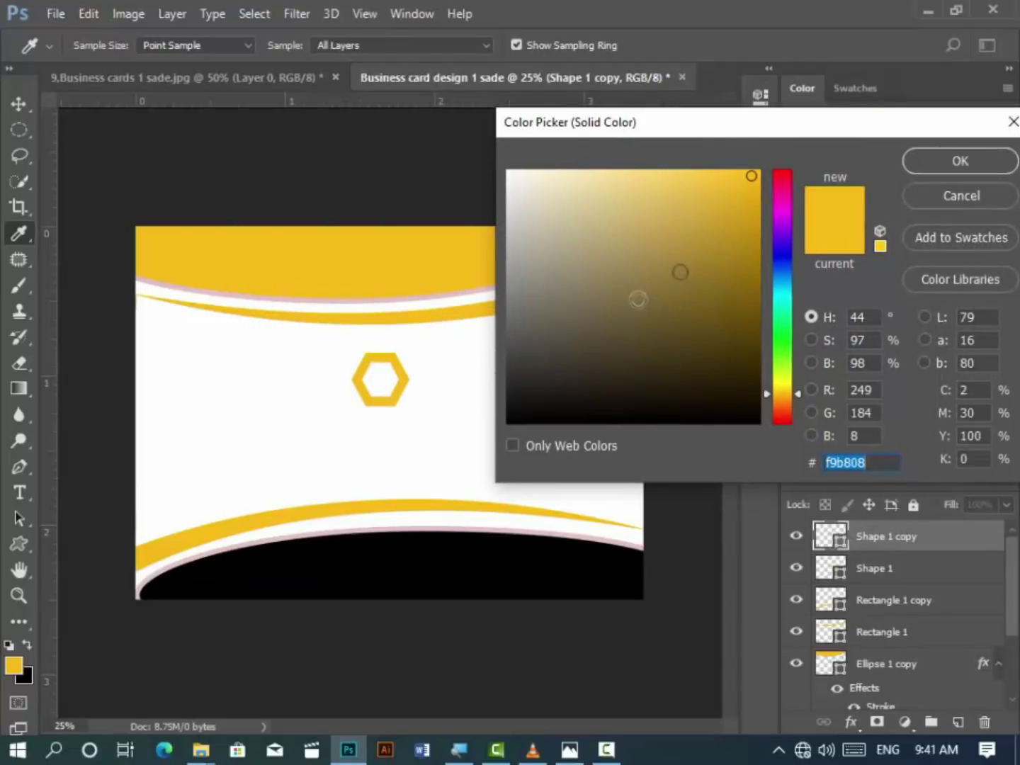
left_click(781, 173)
left_click(935, 168)
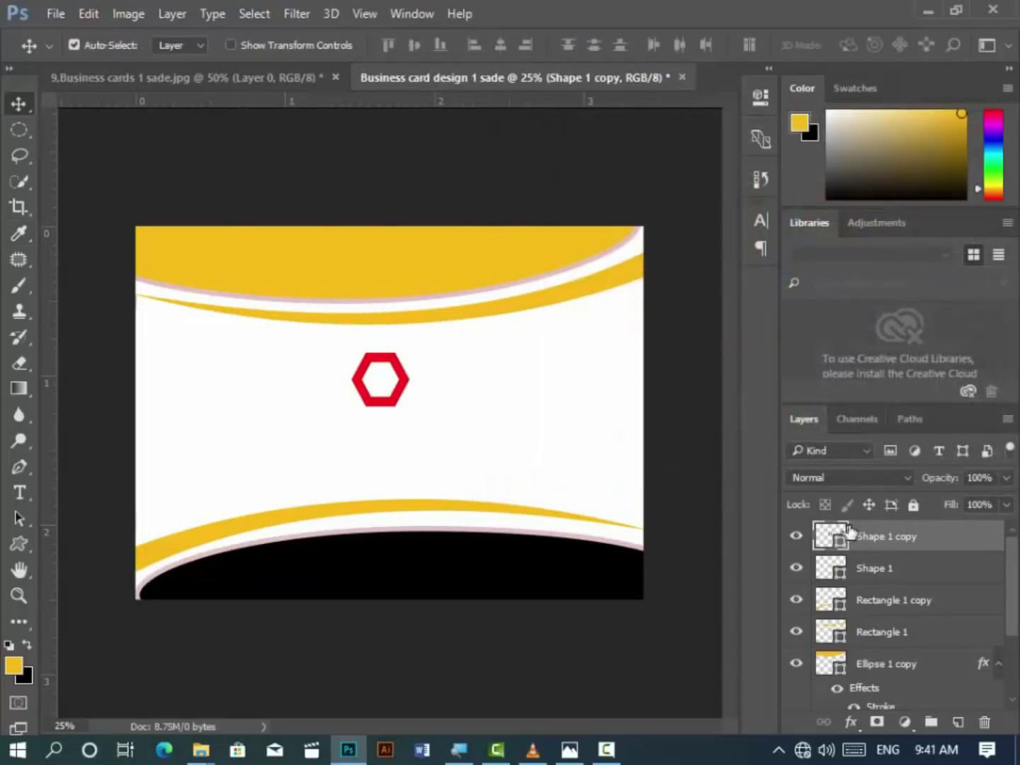
Scale the red hexagon copy down to about 94% so a yellow edge shows.
key("ctrl+t")
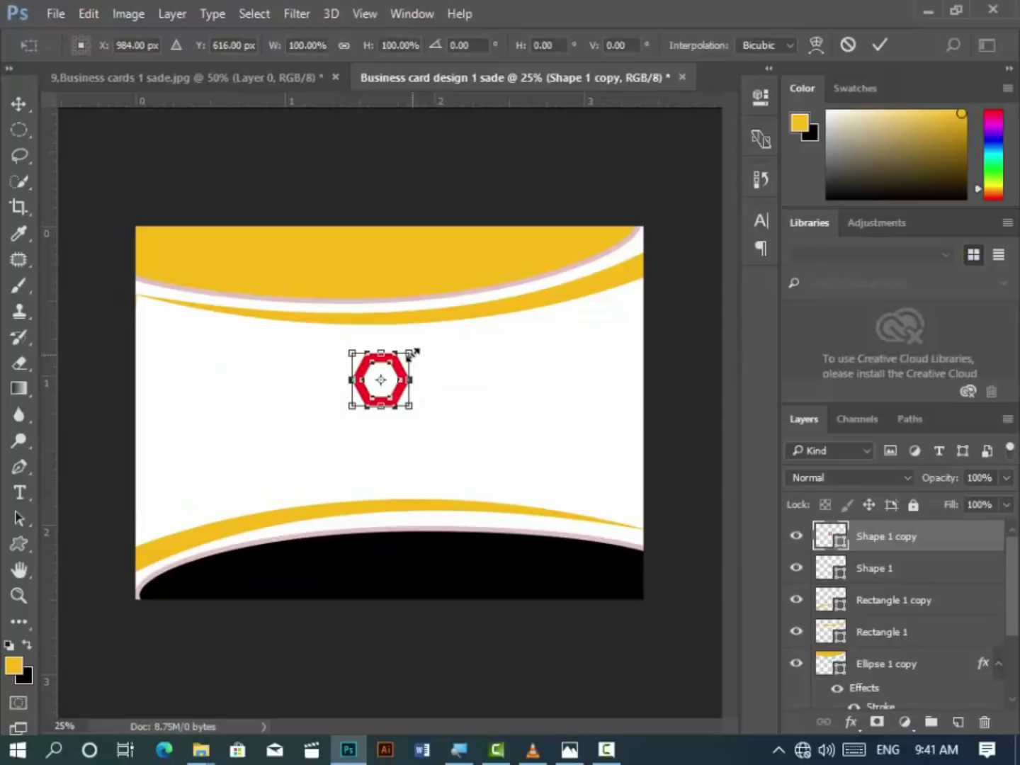
left_click_drag(413, 353, 405, 356)
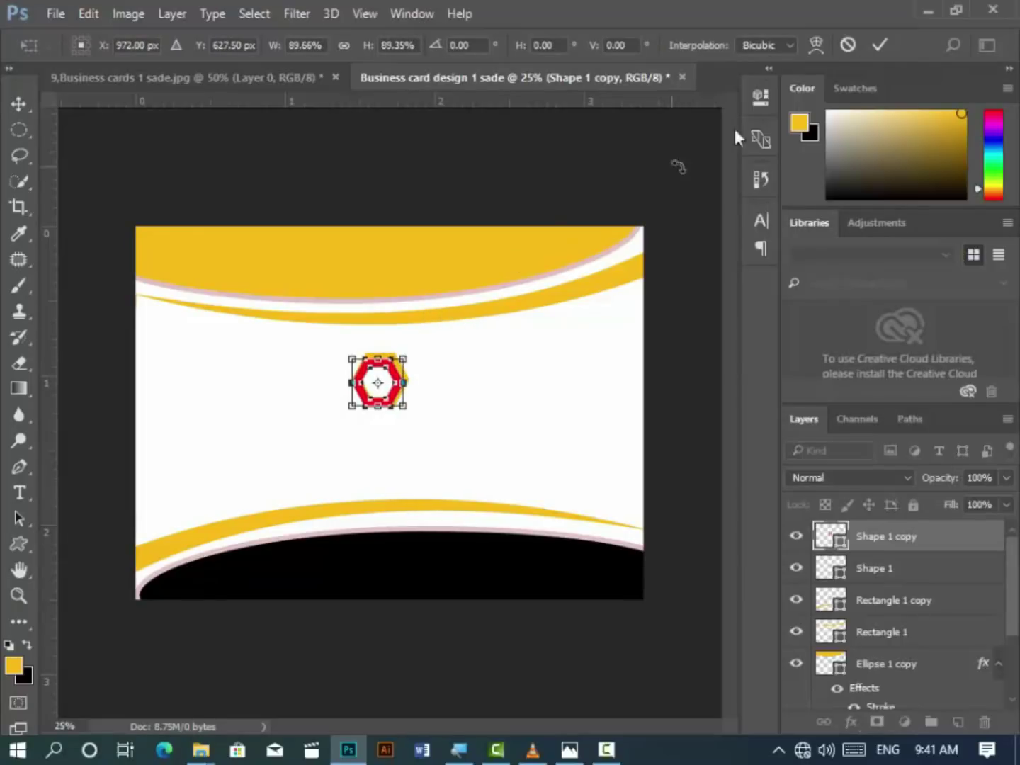
left_click(878, 46)
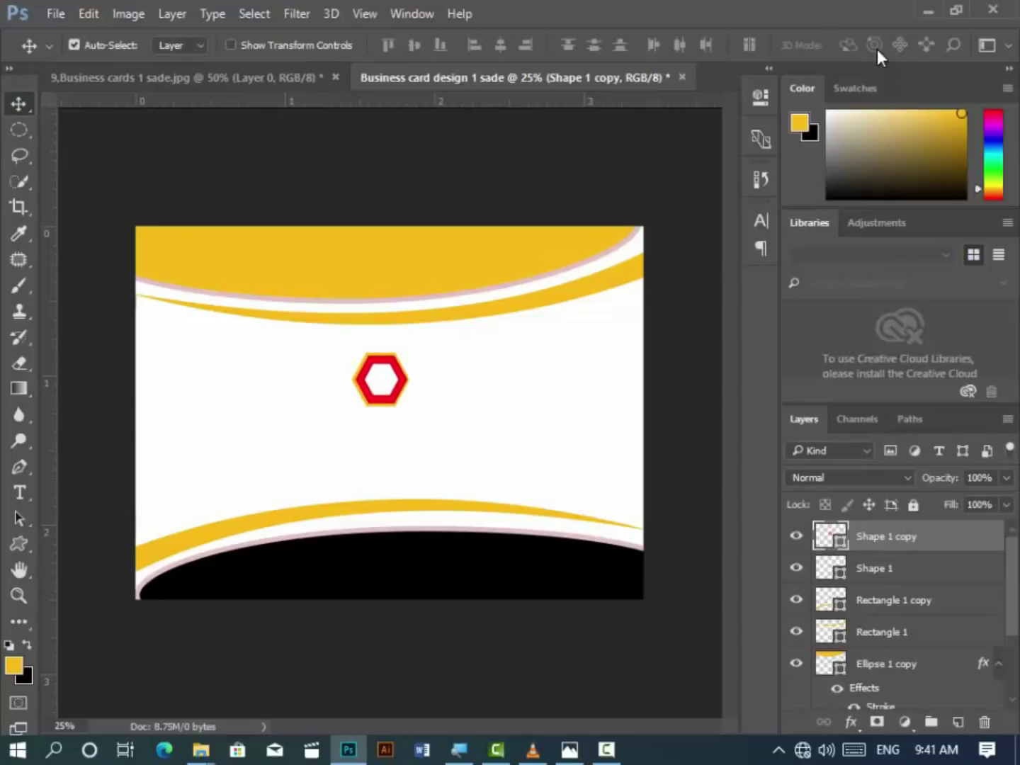
key("ctrl+t")
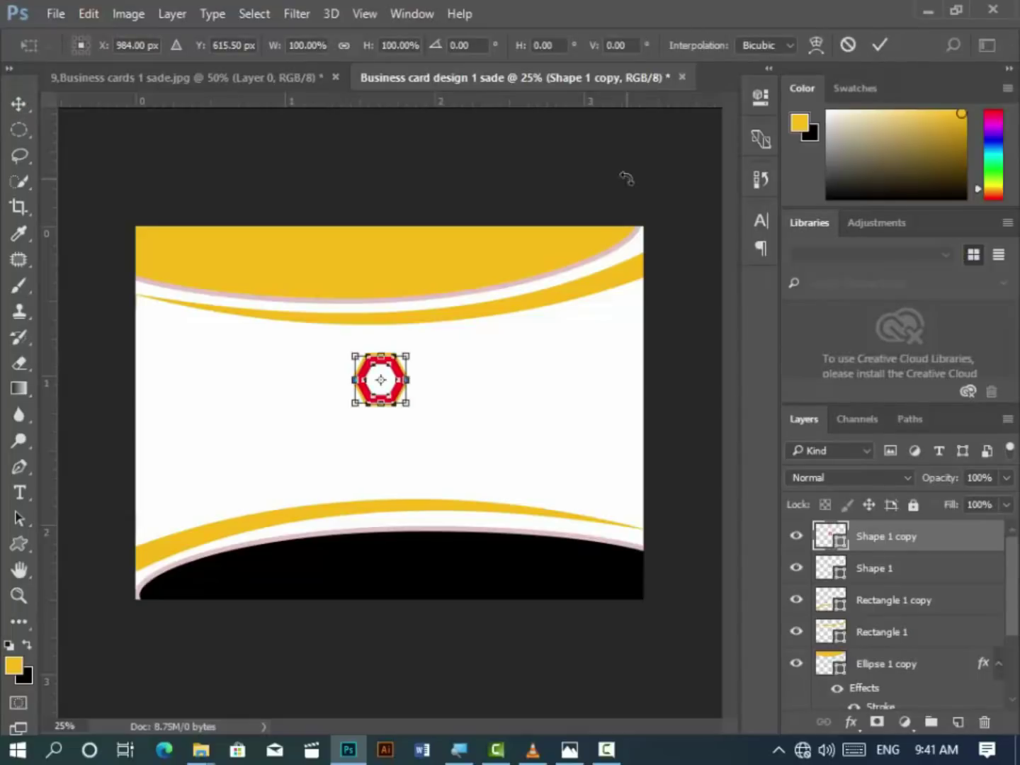
left_click_drag(410, 353, 406, 356)
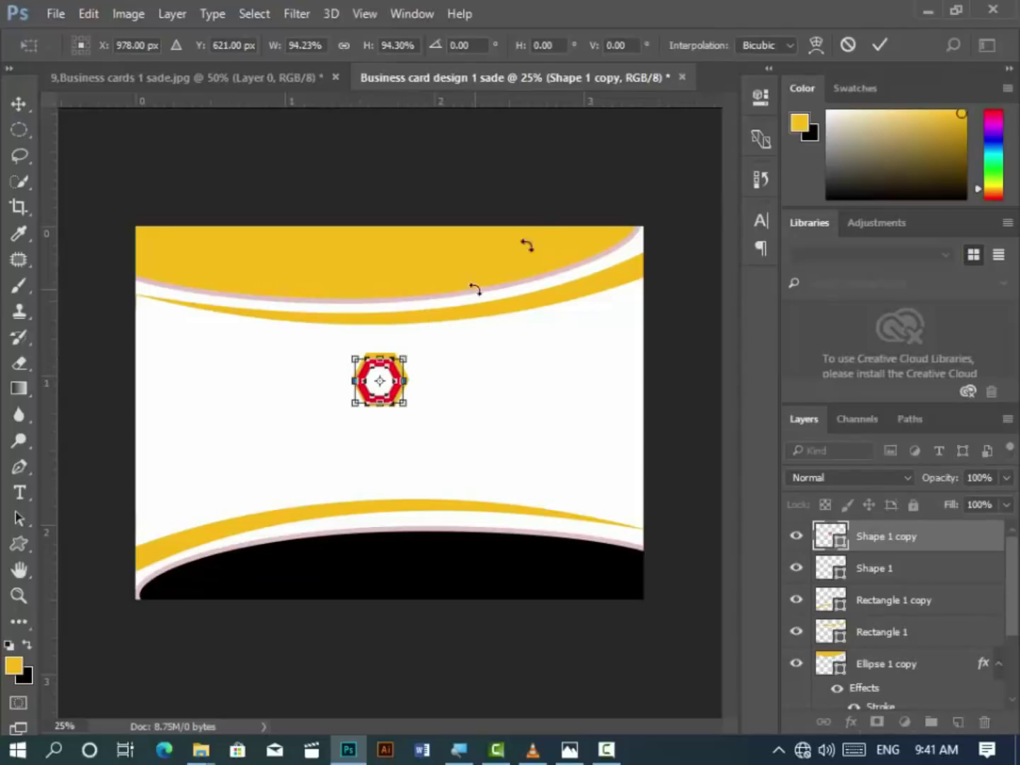
left_click(878, 44)
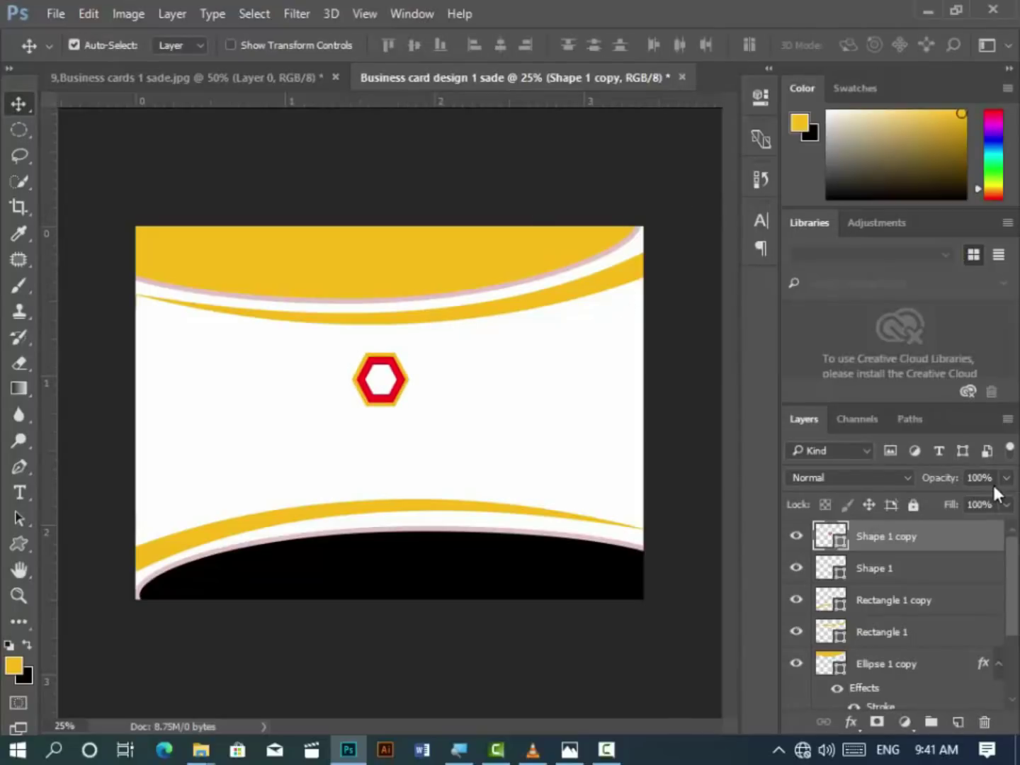
Rasterize both the Shape 1 copy and Shape 1 layers.
right_click(953, 535)
left_click(618, 395)
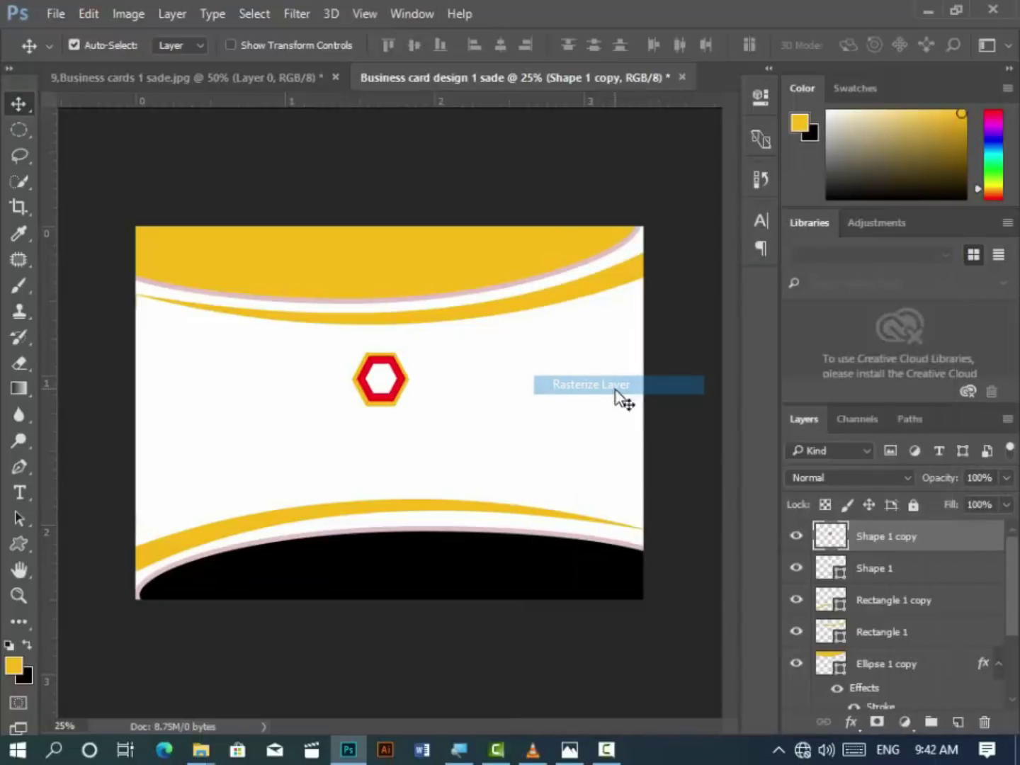
right_click(937, 572)
left_click(623, 385)
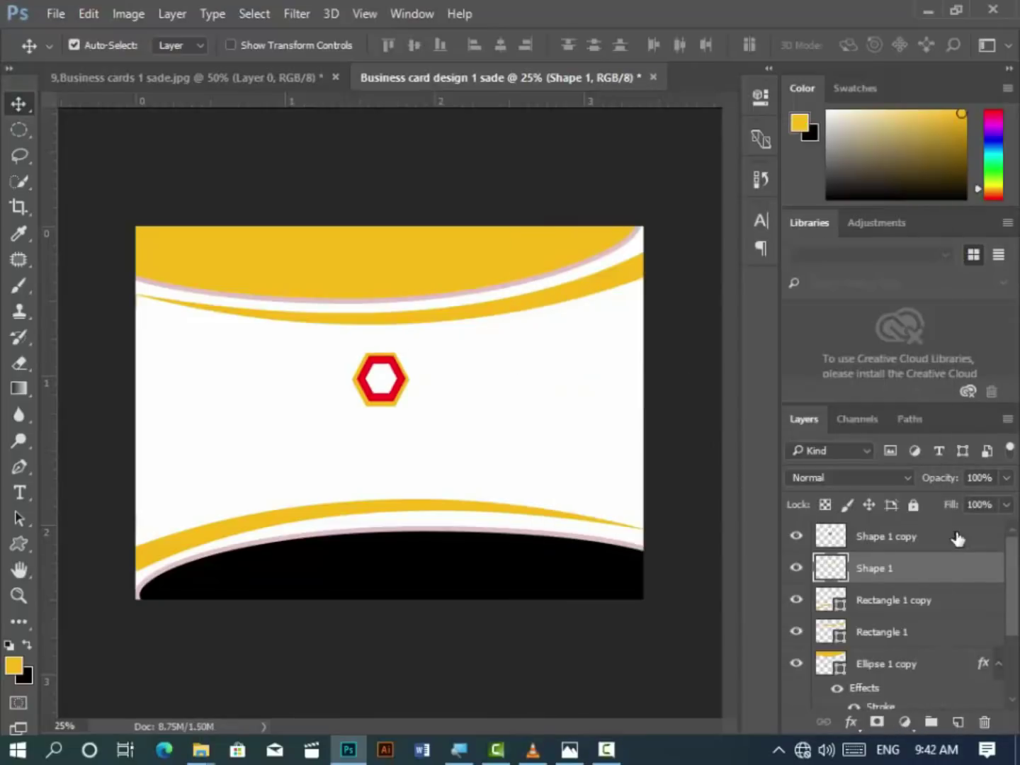
Delete the selected inner area on Shape 1 copy and Shape 1, leaving a thin ring.
left_click(832, 538)
key("Delete")
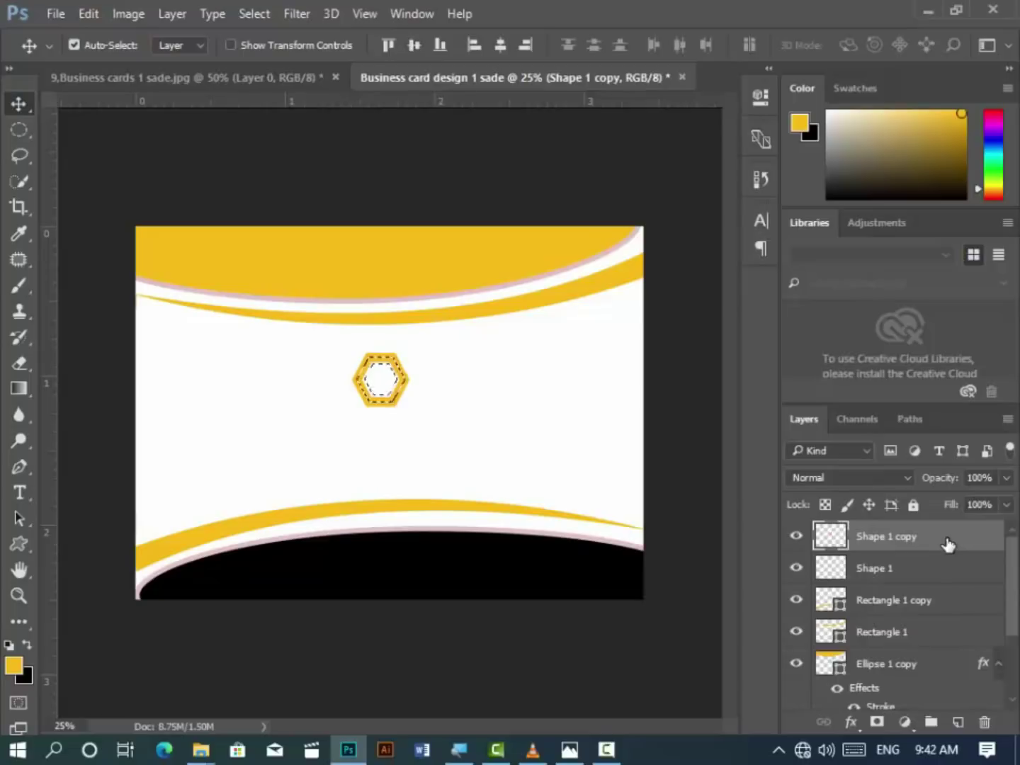
left_click(947, 578)
key("Delete")
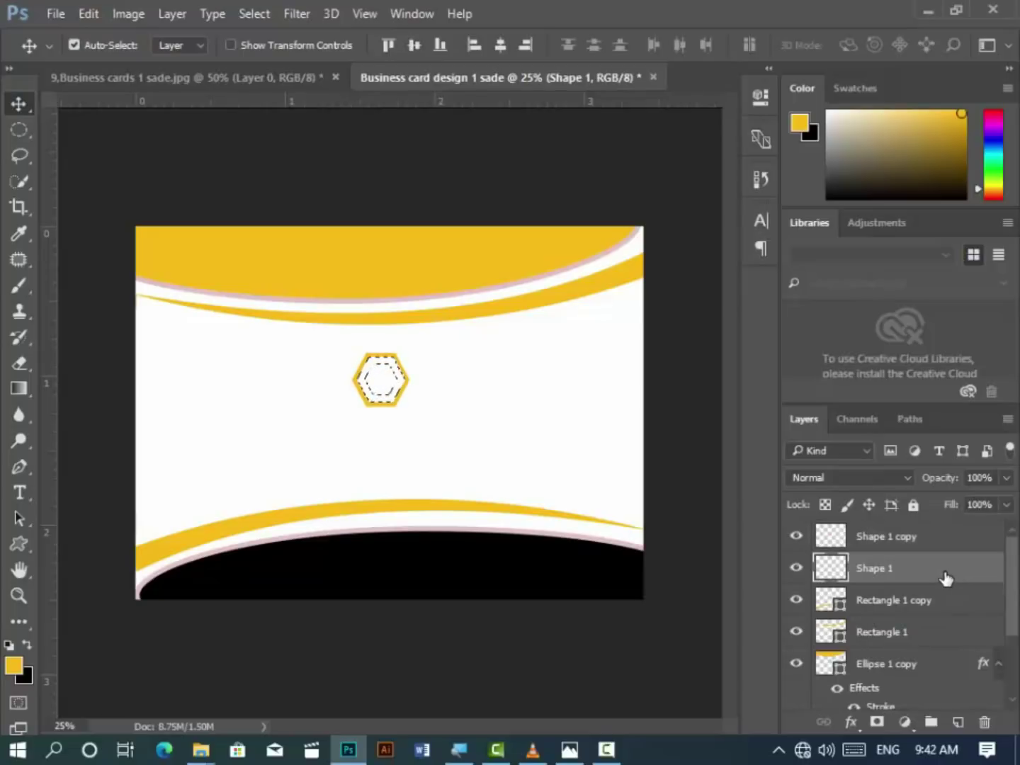
left_click(963, 537)
Delete the Shape 1 copy layer and clear the selection.
left_click(985, 722)
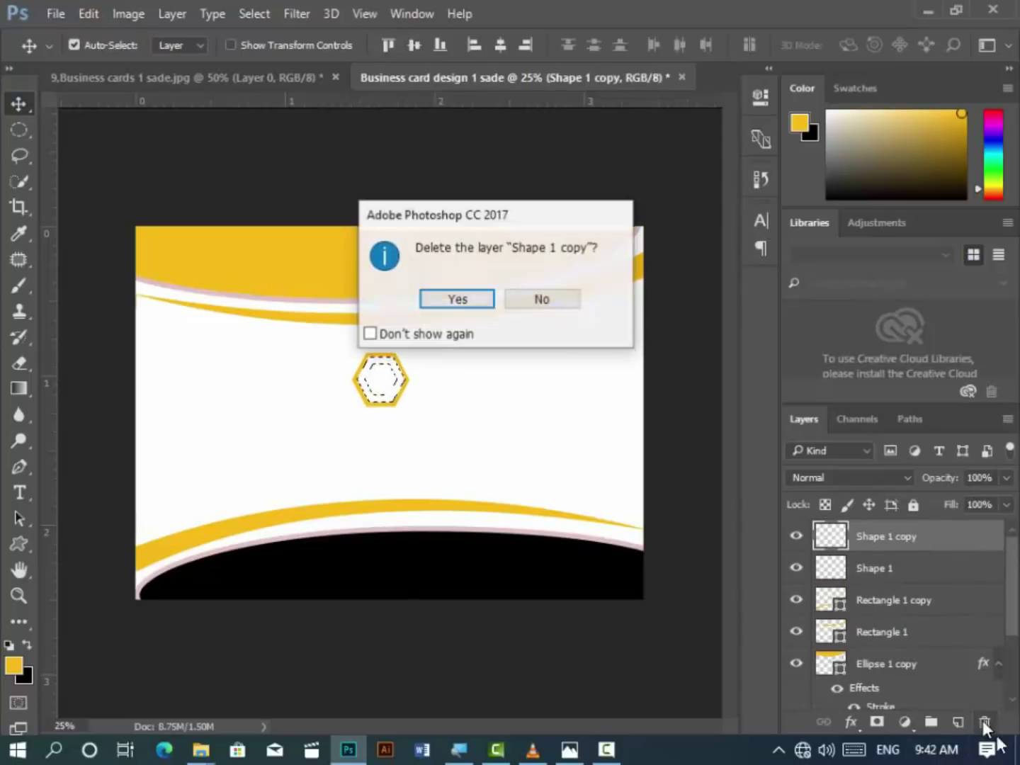
left_click(471, 300)
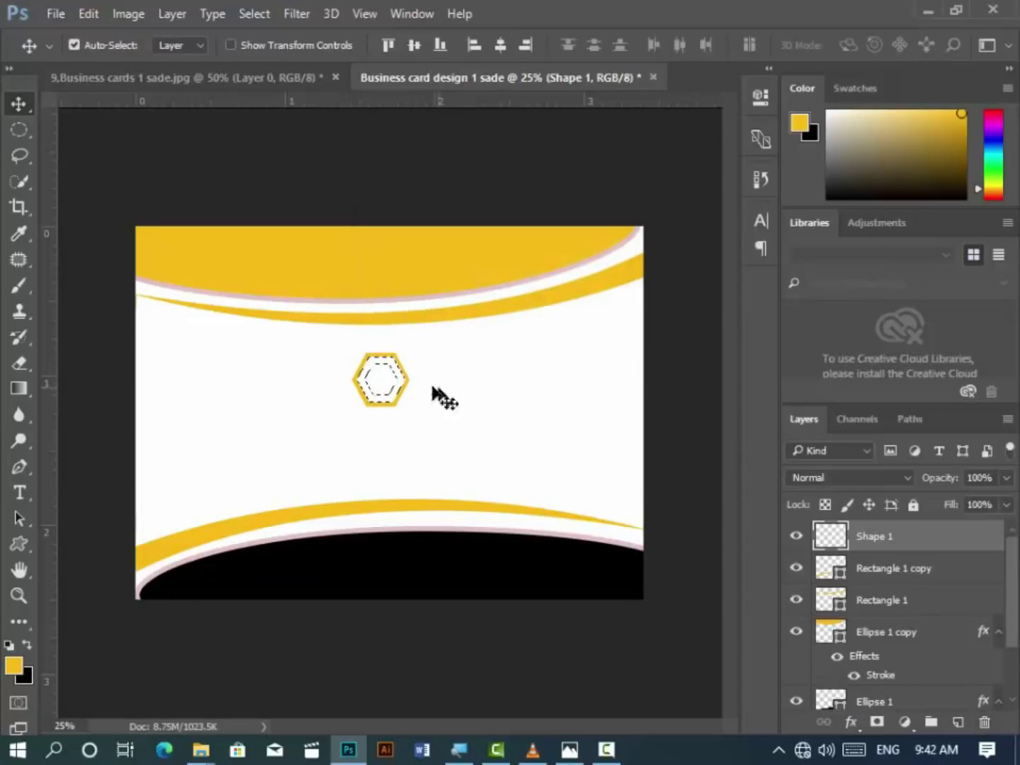
key("ctrl+d")
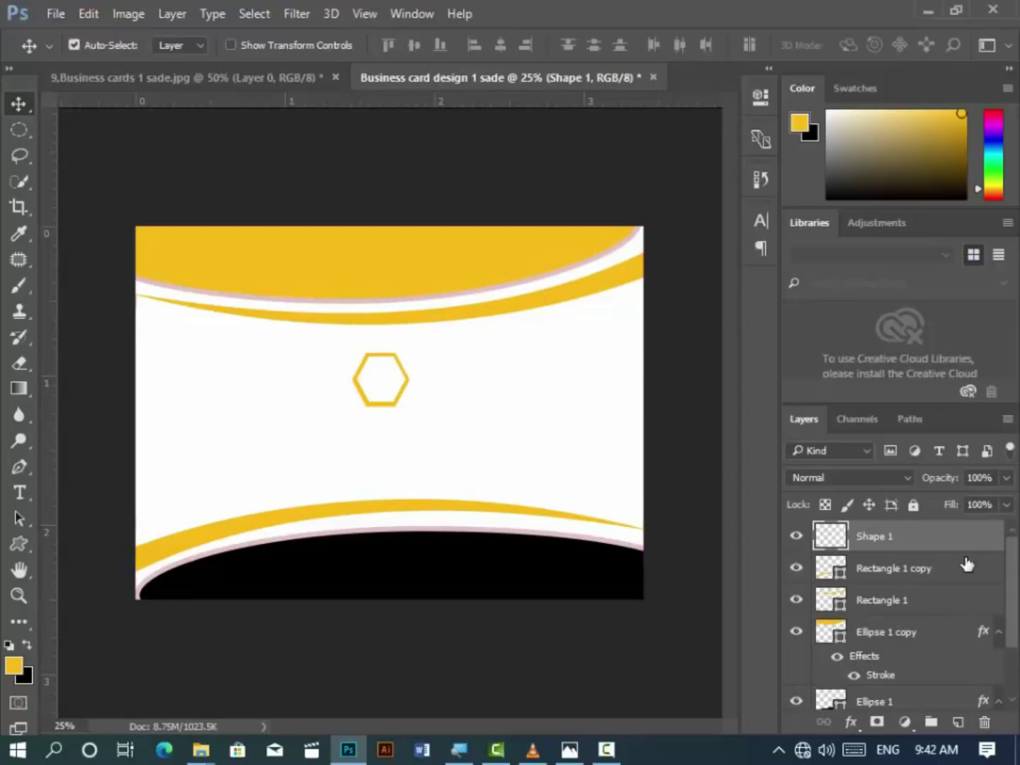
Add a #000000 Color Overlay to Shape 1 so the hexagon outline turns black.
double_click(961, 539)
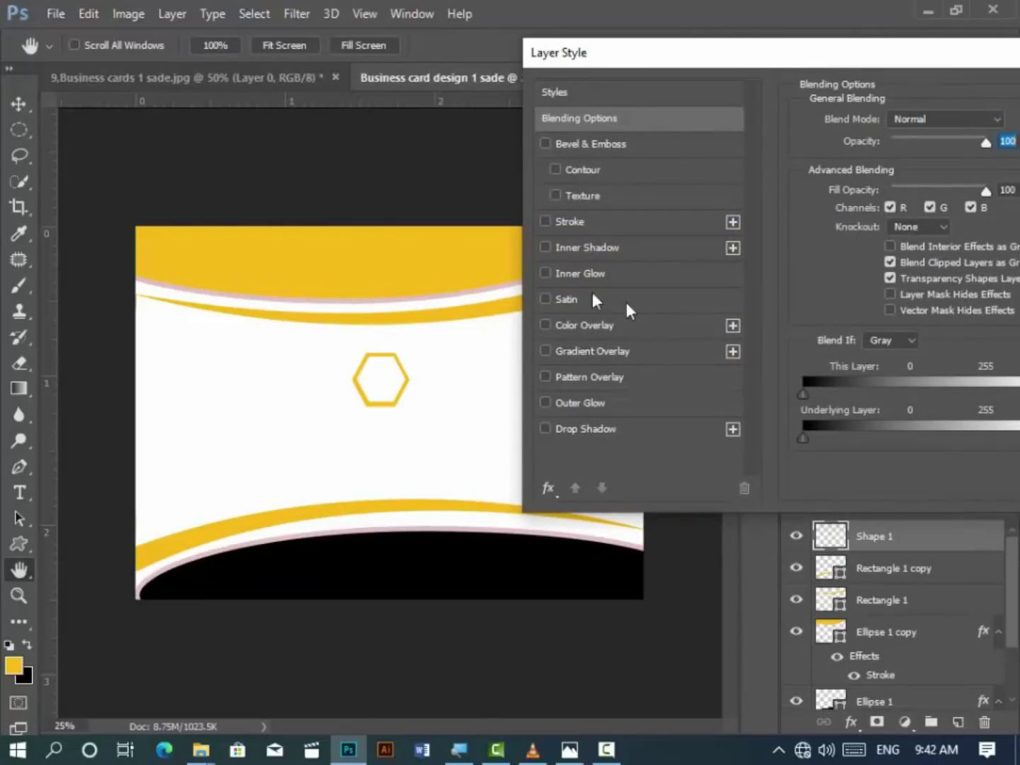
left_click(544, 324)
left_click(674, 325)
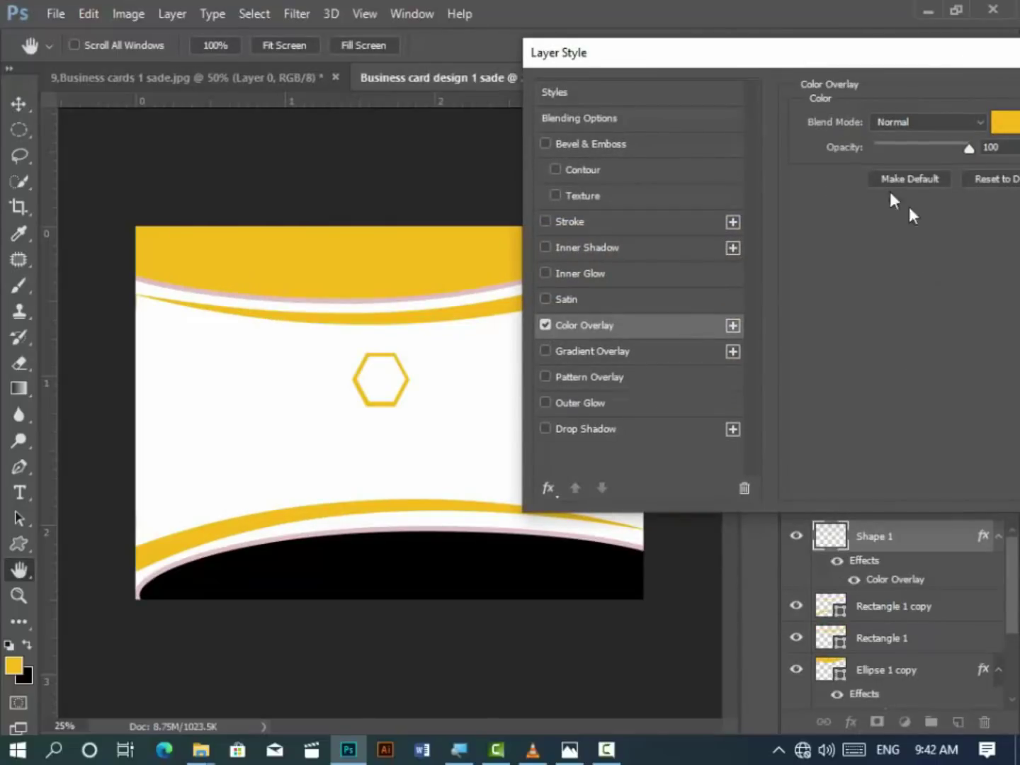
left_click_drag(948, 56, 858, 64)
left_click(920, 132)
left_click_drag(257, 413, 256, 423)
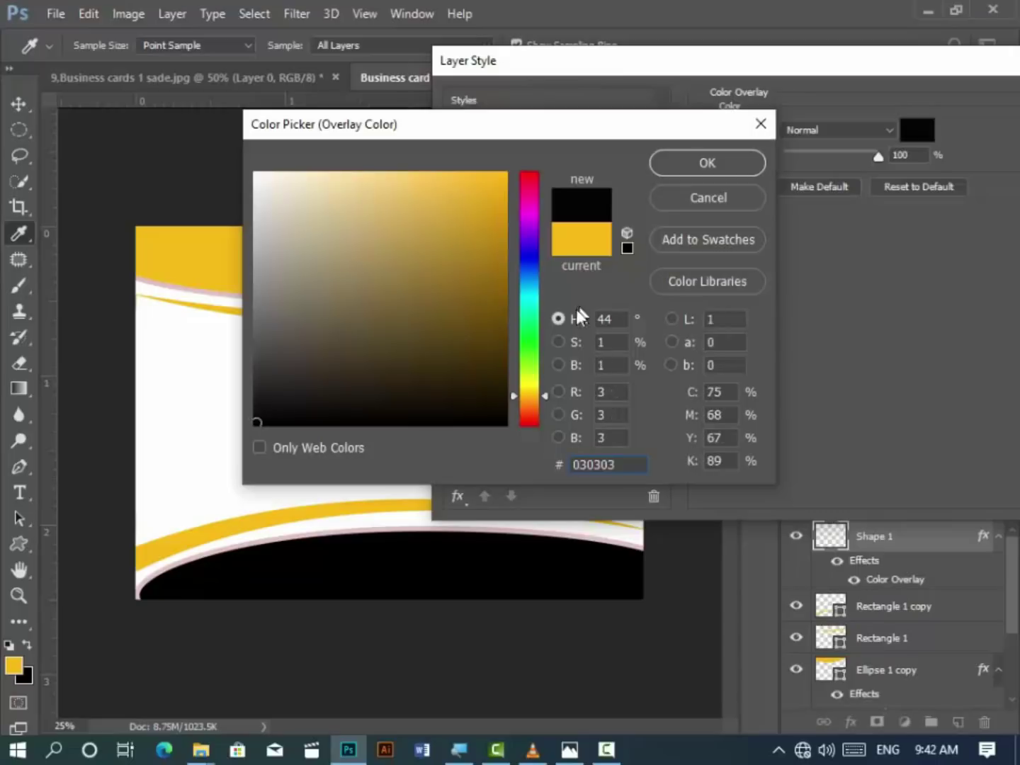
type("000000")
left_click(707, 162)
left_click(973, 112)
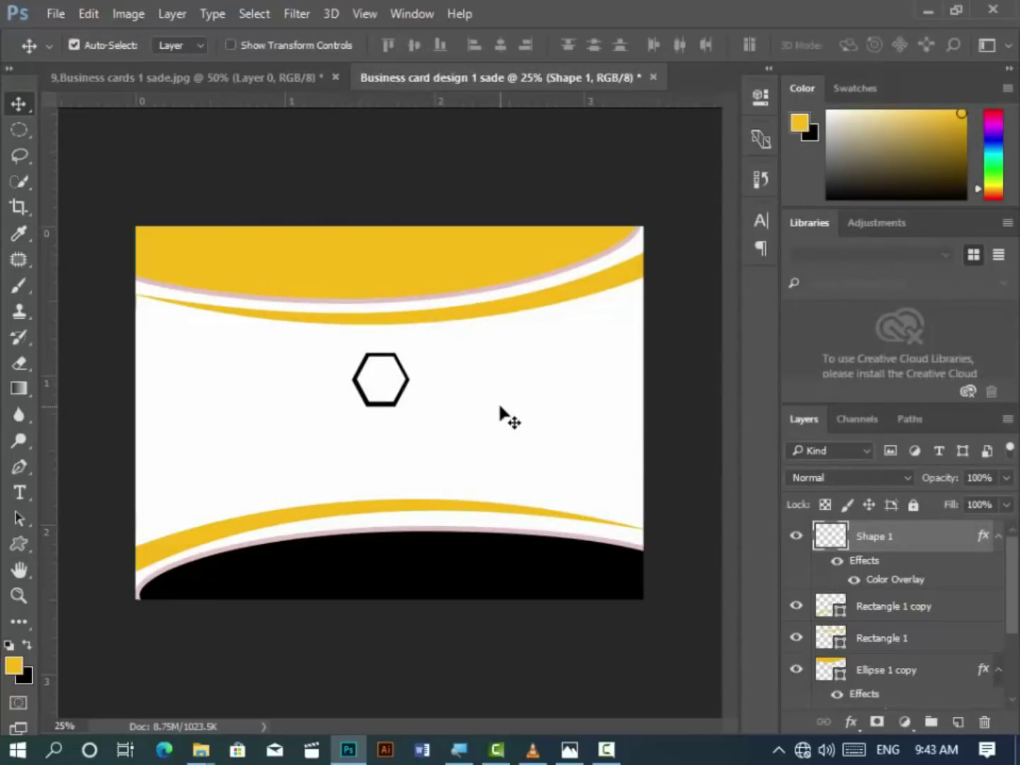
Draw a black triangle outline, Shape 2, left of and below the hexagon.
left_click(20, 543)
left_click(112, 638)
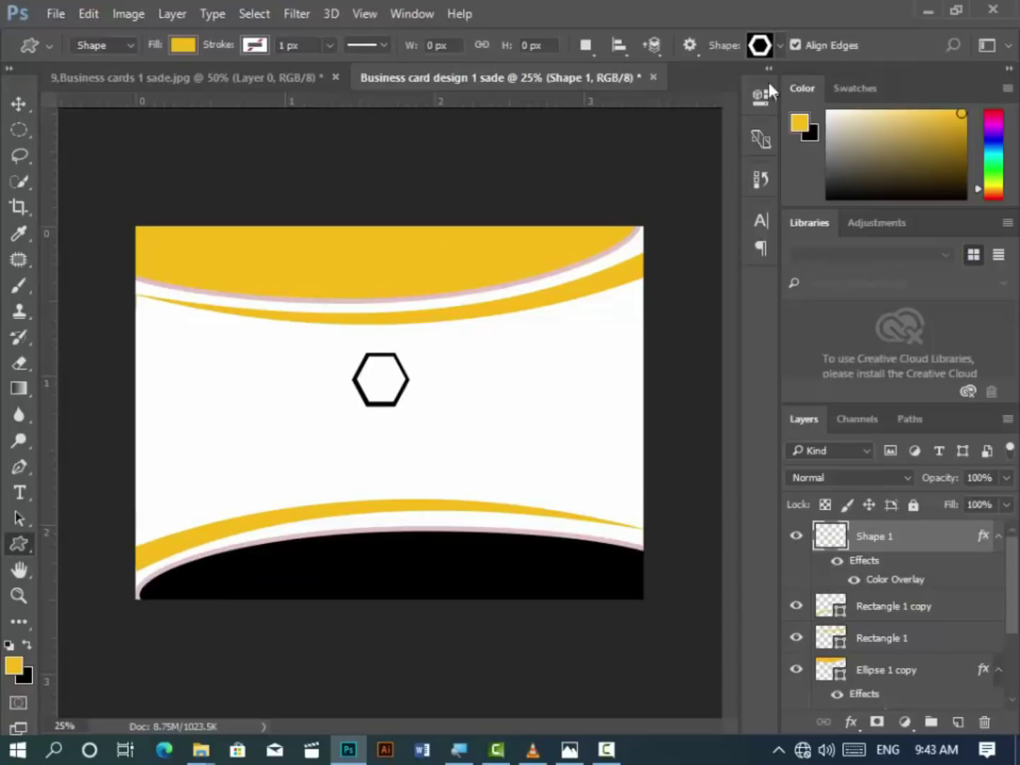
left_click(780, 45)
left_click(717, 207)
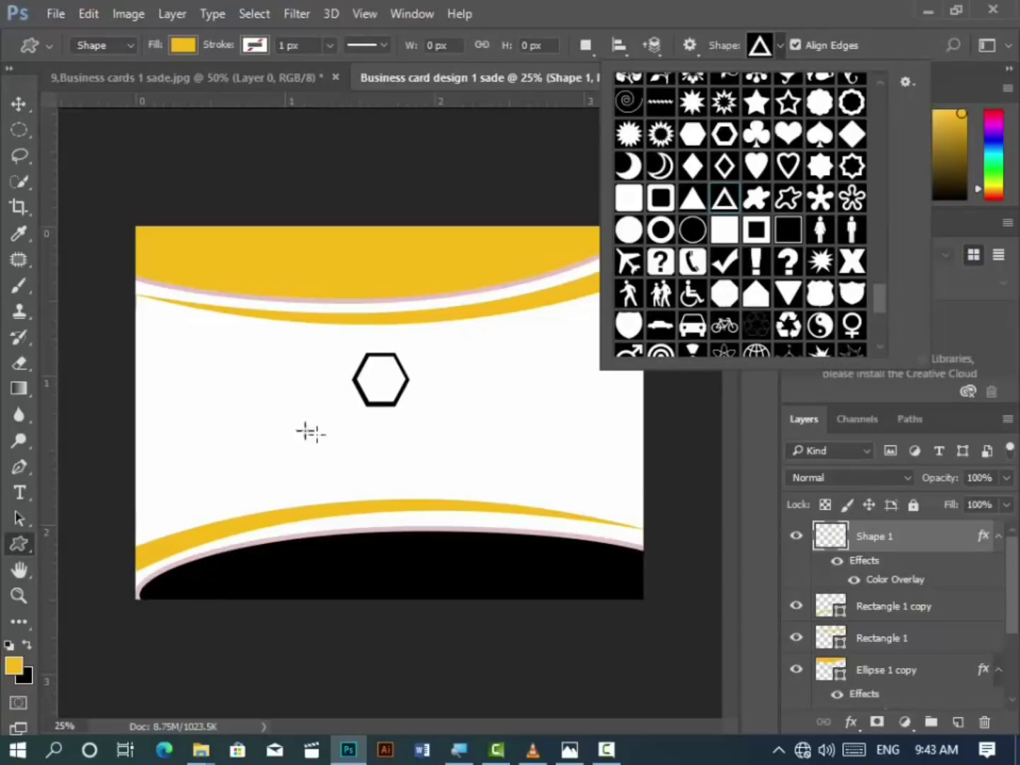
left_click_drag(263, 403, 330, 469)
key("v")
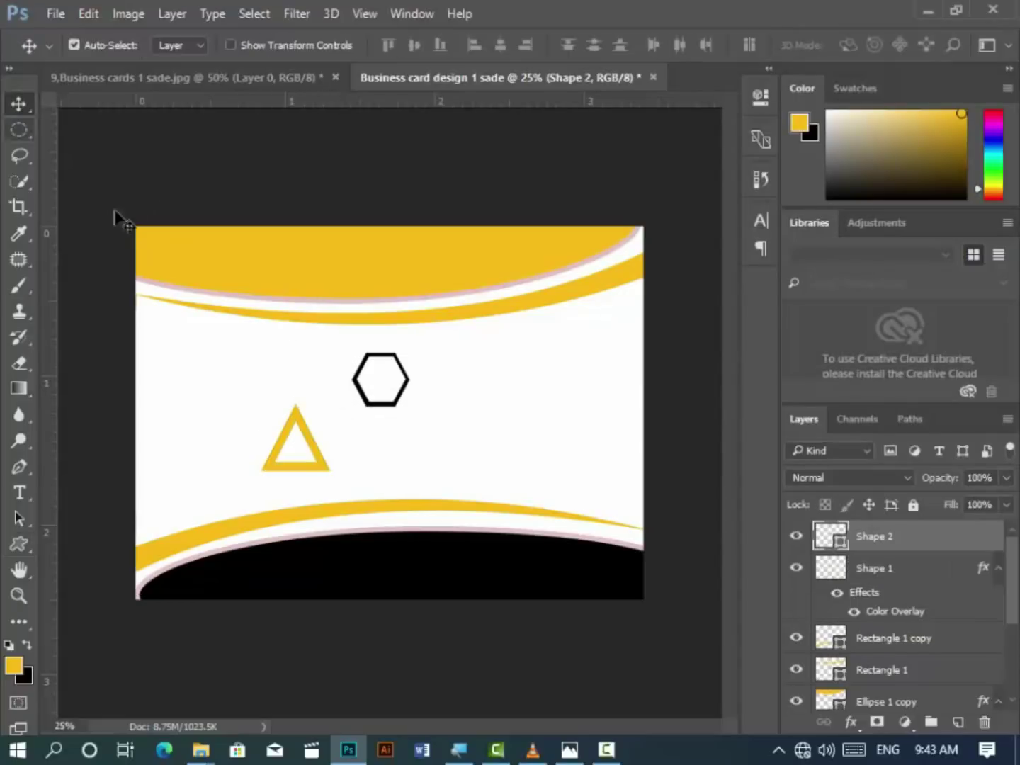
double_click(832, 539)
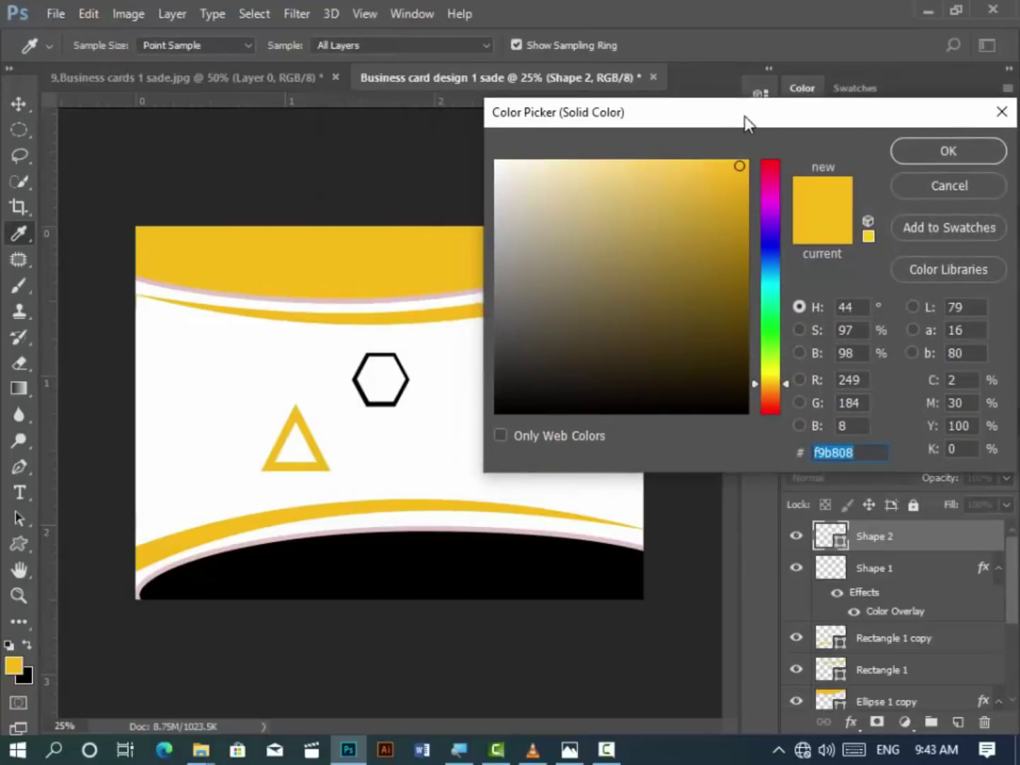
left_click(498, 410)
left_click(947, 157)
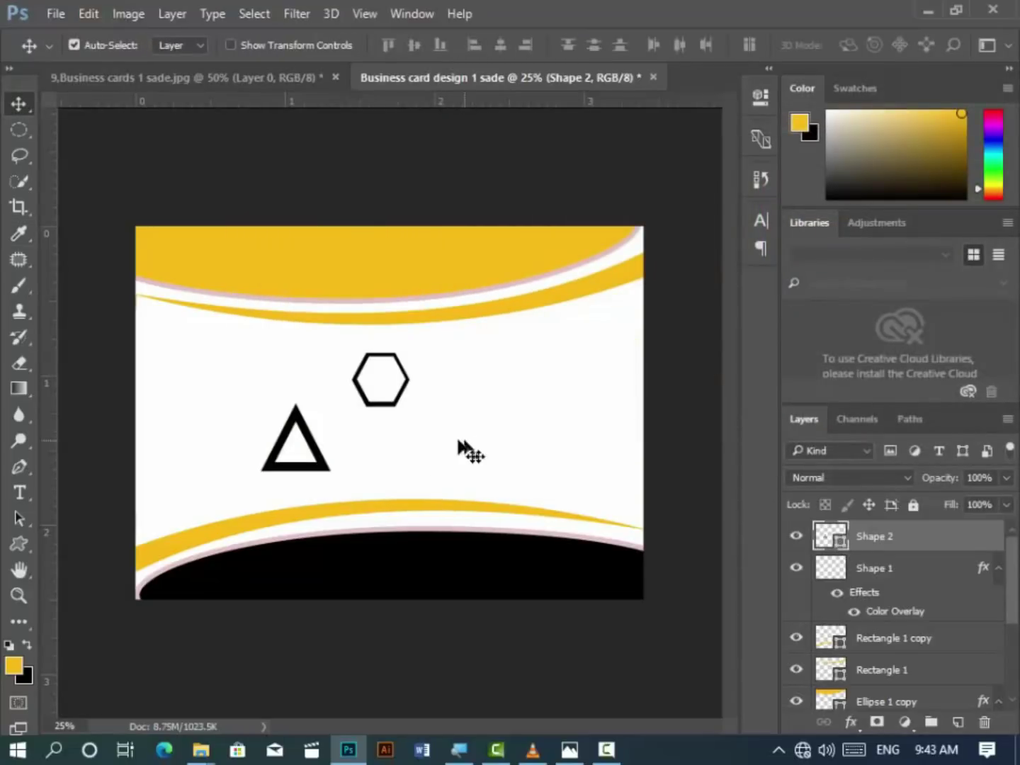
Flip the triangle vertically so it points downward.
key("ctrl+t")
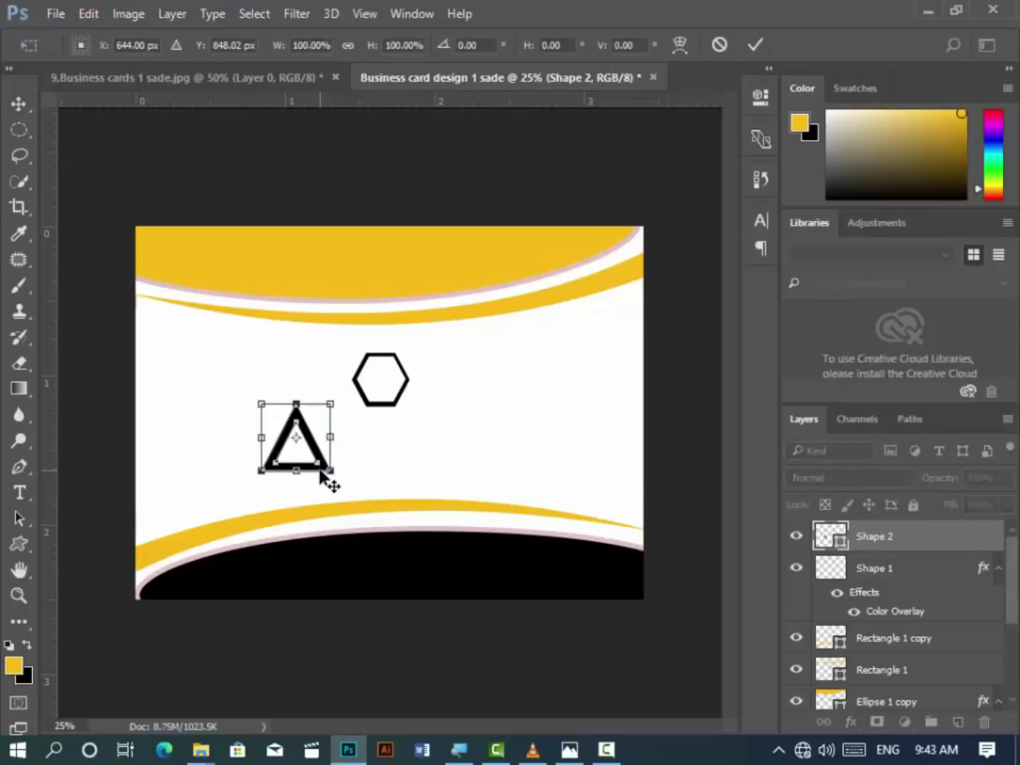
right_click(312, 454)
left_click(374, 427)
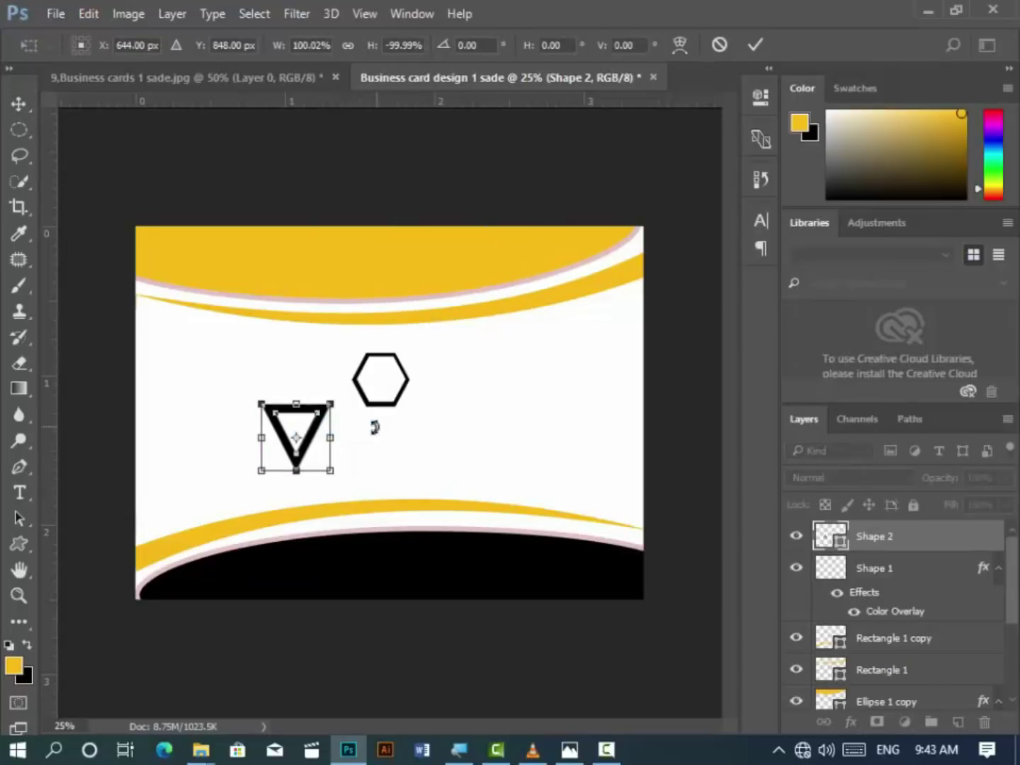
left_click(756, 44)
left_click(211, 340)
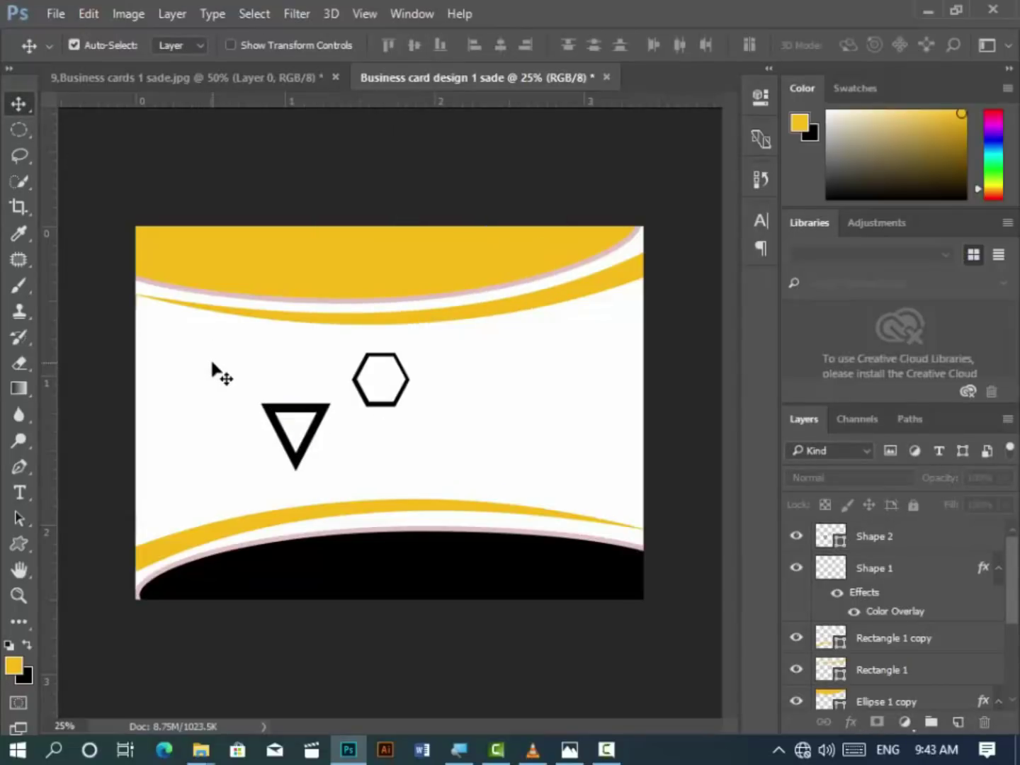
Marquee a small area at the triangle's top-left and rasterize the Shape 2 layer.
left_click(19, 129)
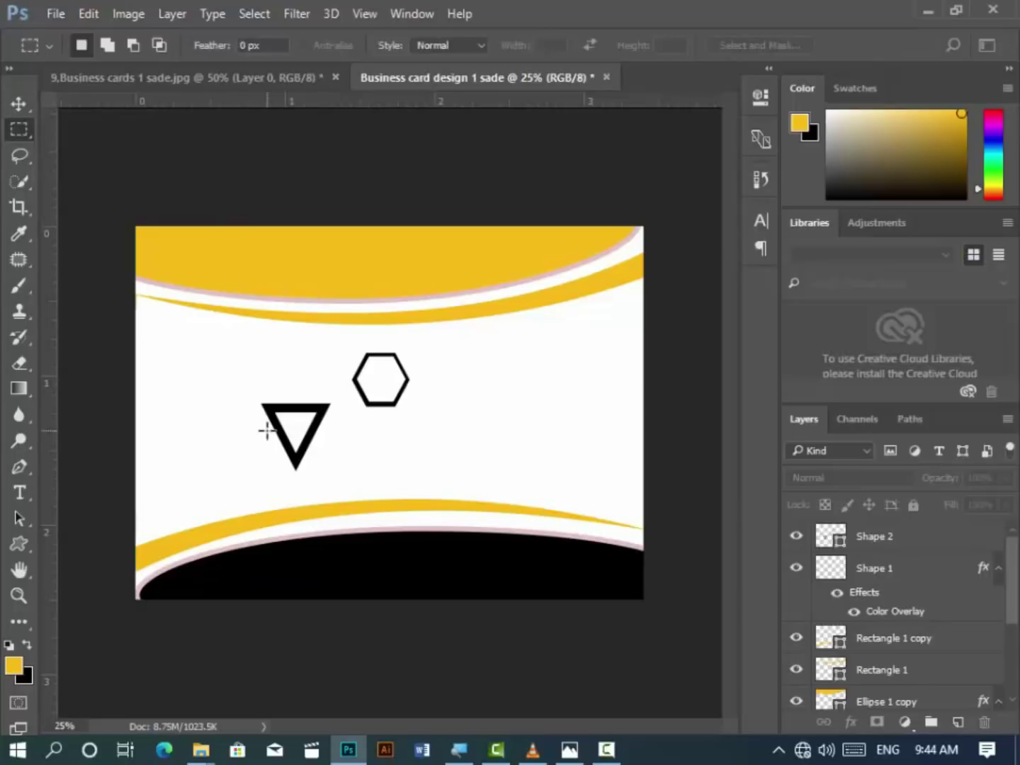
left_click_drag(277, 400, 294, 411)
key("ctrl+plus")
key("ctrl+plus")
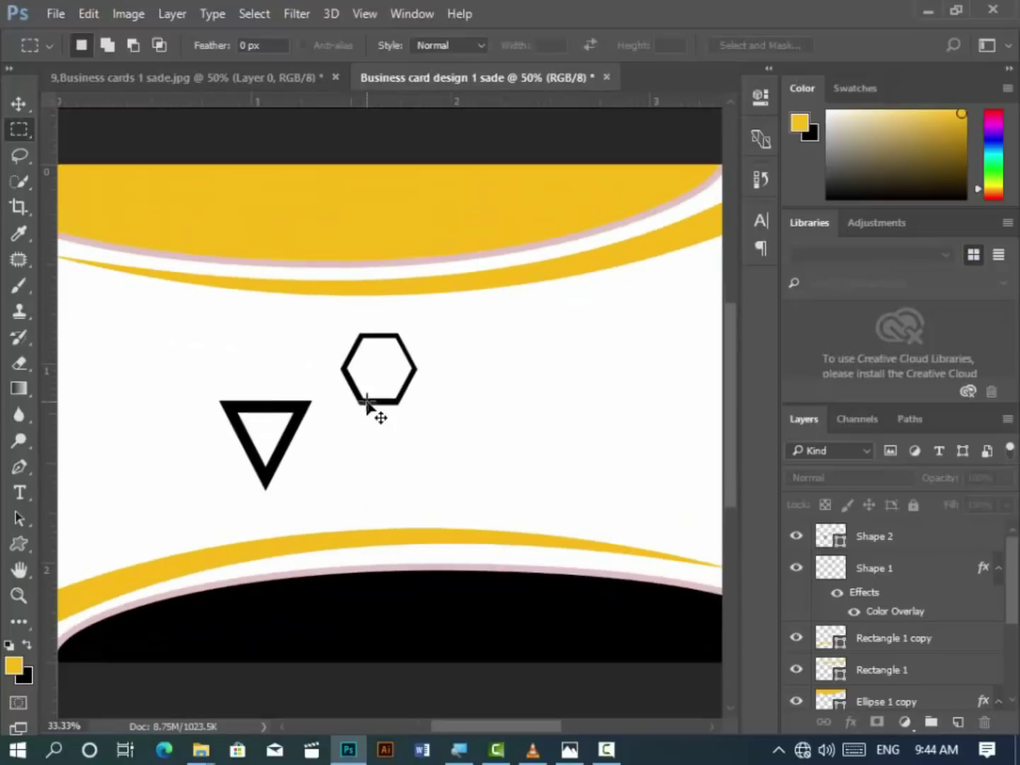
left_click(945, 536)
right_click(946, 539)
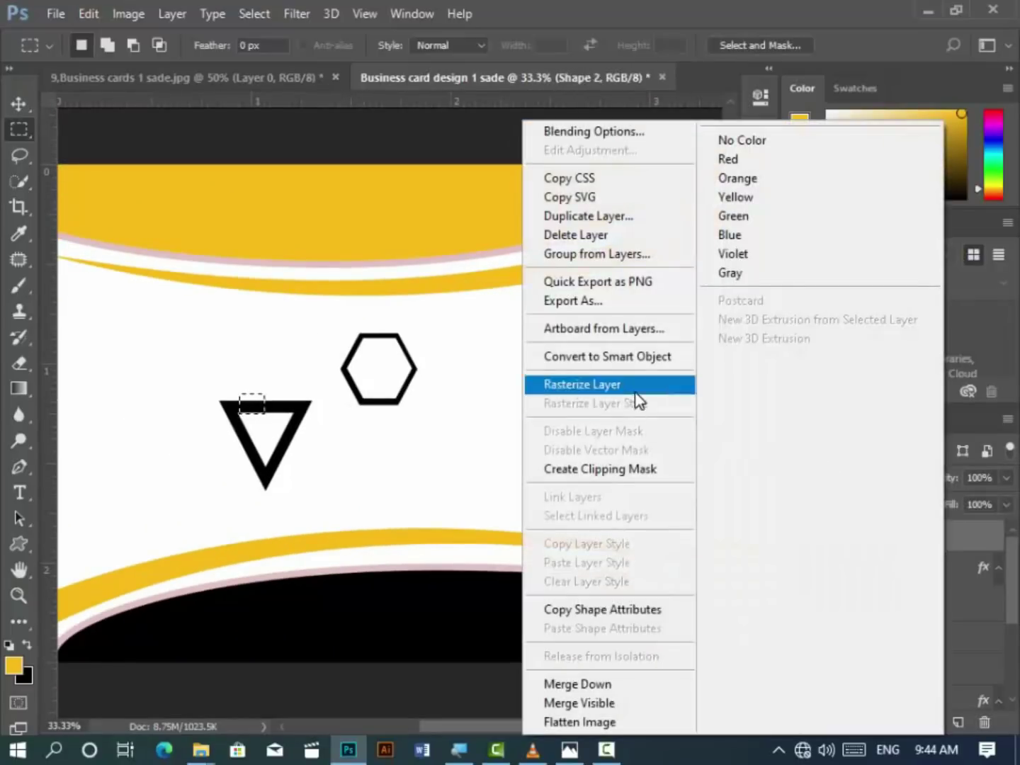
left_click(635, 392)
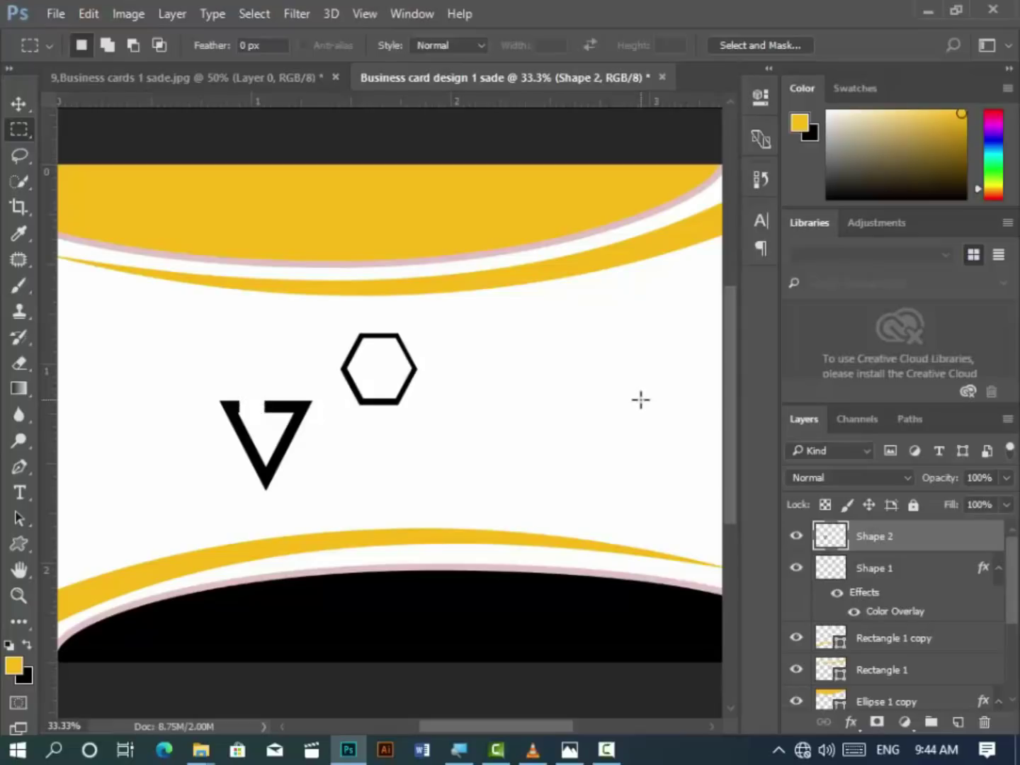
Rotate the hexagon about 90° so it stands upright, stretching it slightly upward.
left_click(18, 103)
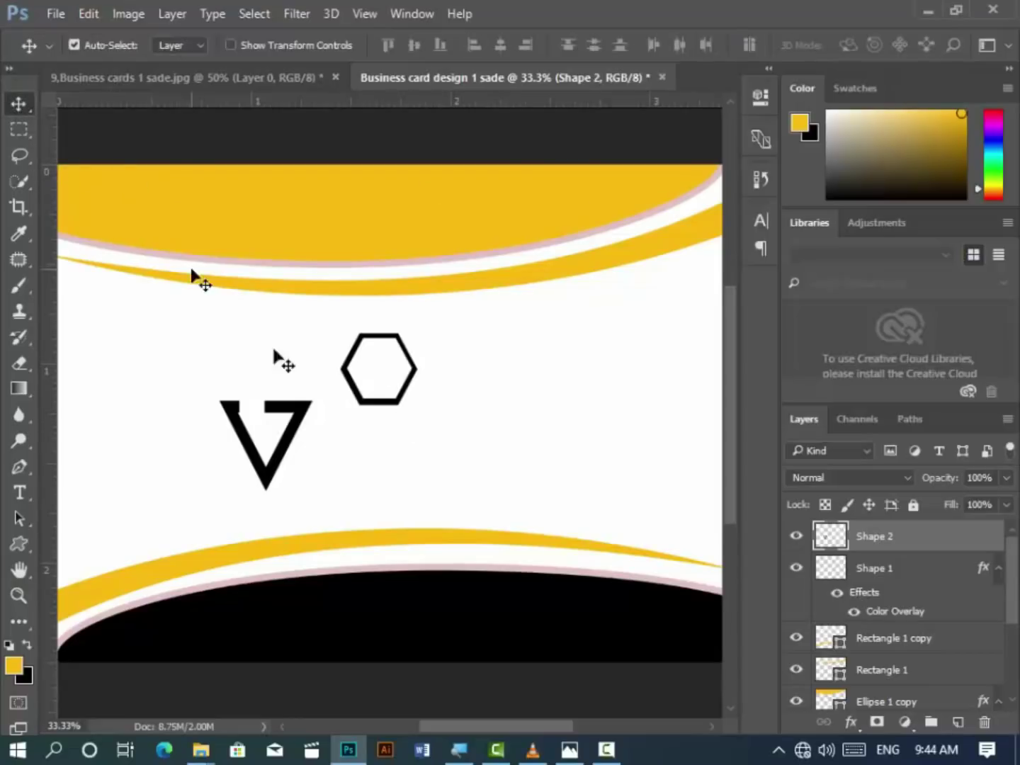
left_click(354, 397)
key("ctrl+t")
right_click(414, 373)
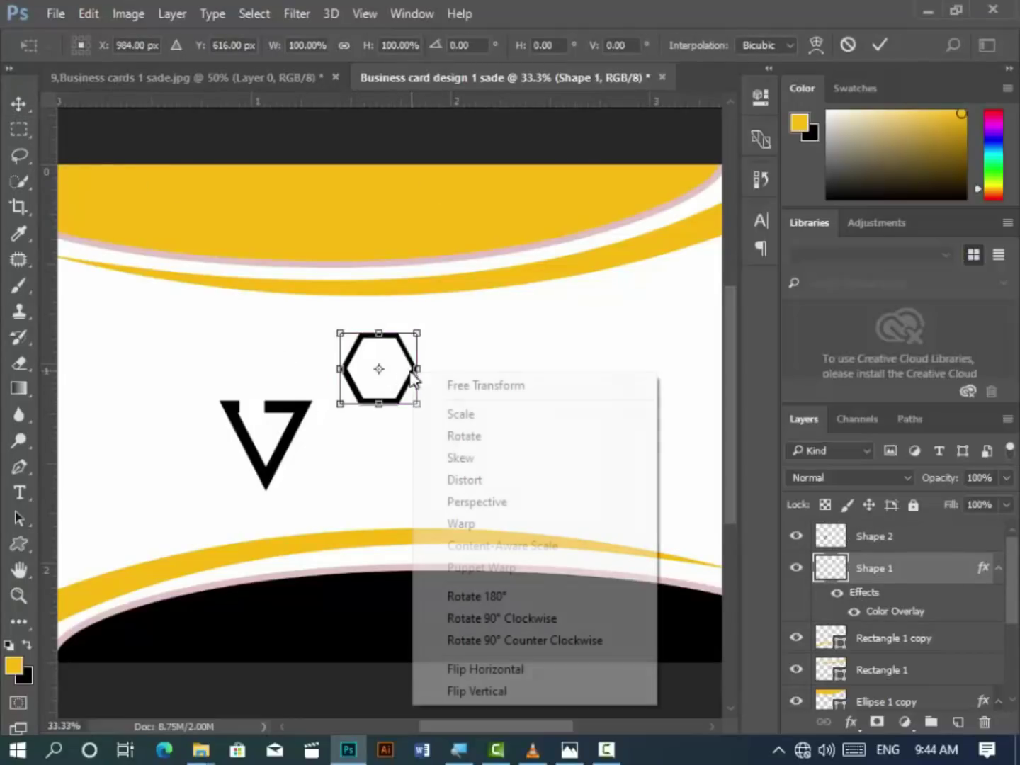
left_click(495, 691)
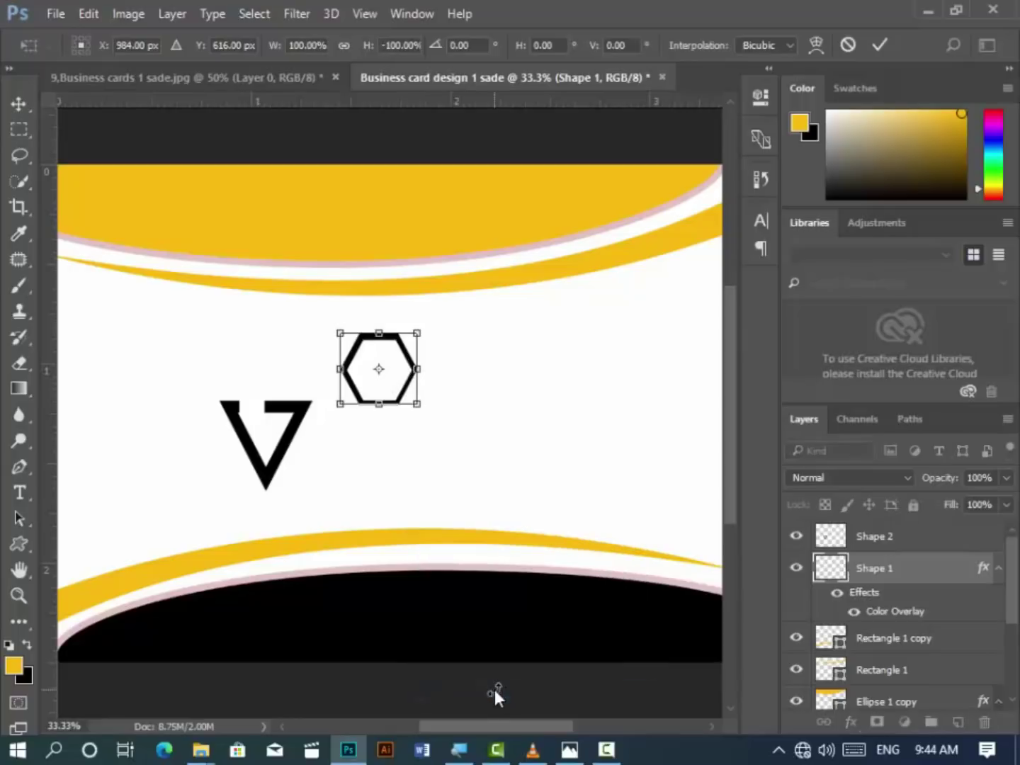
right_click(387, 375)
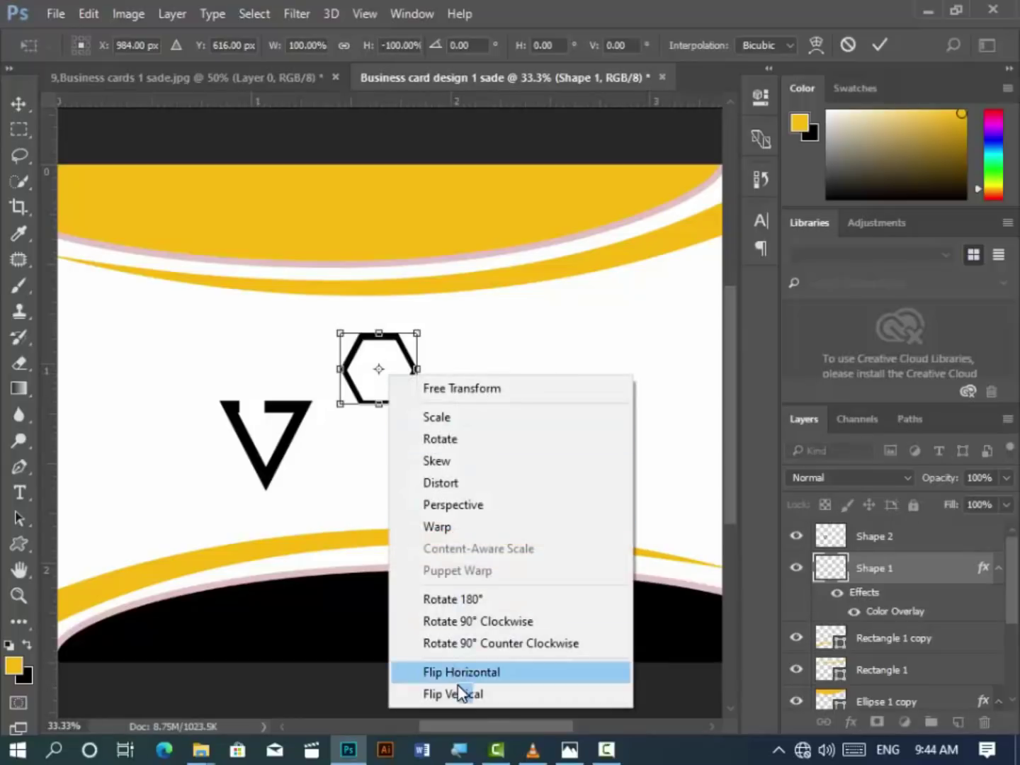
left_click(457, 692)
left_click_drag(500, 367, 389, 275)
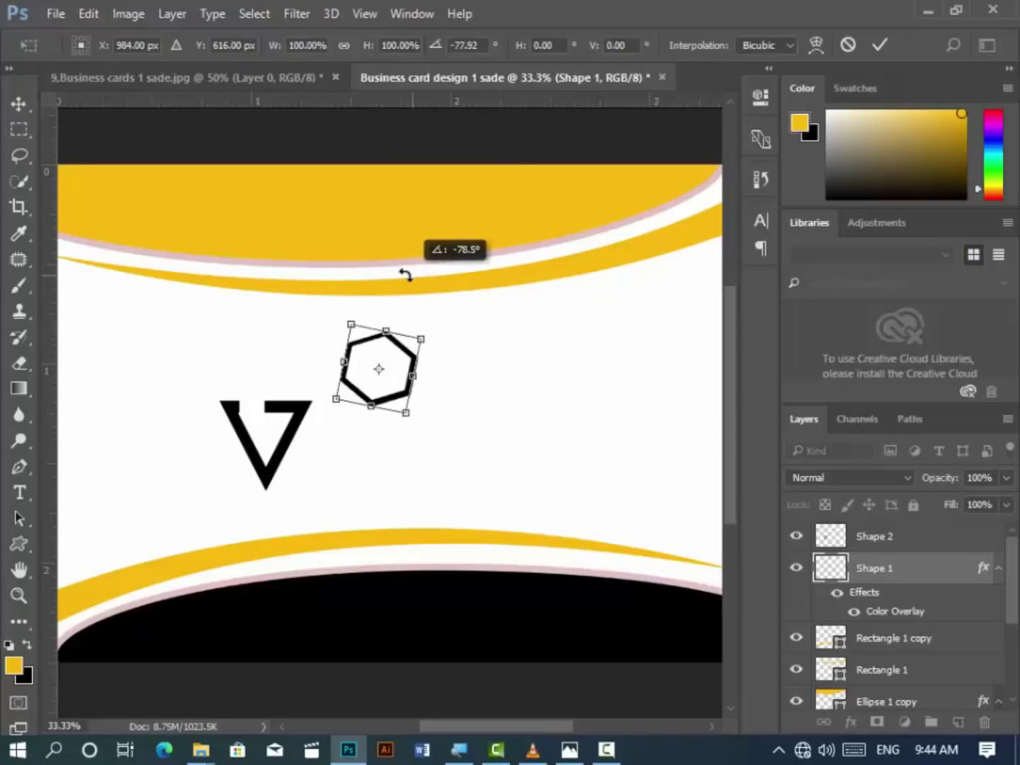
left_click_drag(379, 329, 380, 327)
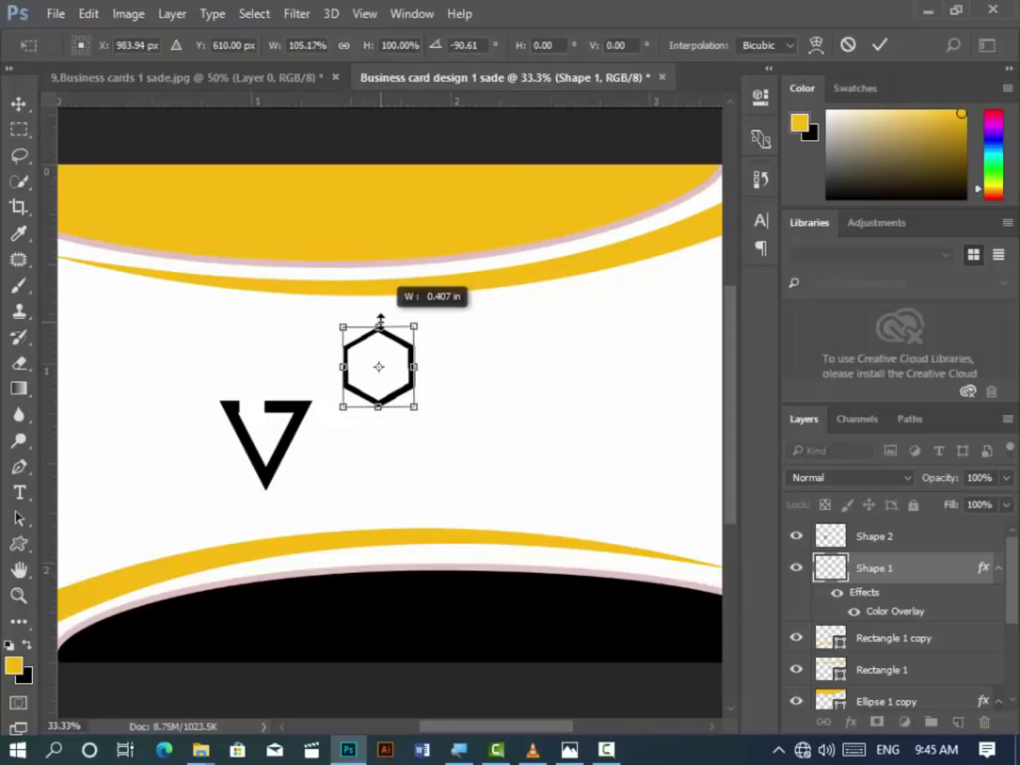
left_click(879, 45)
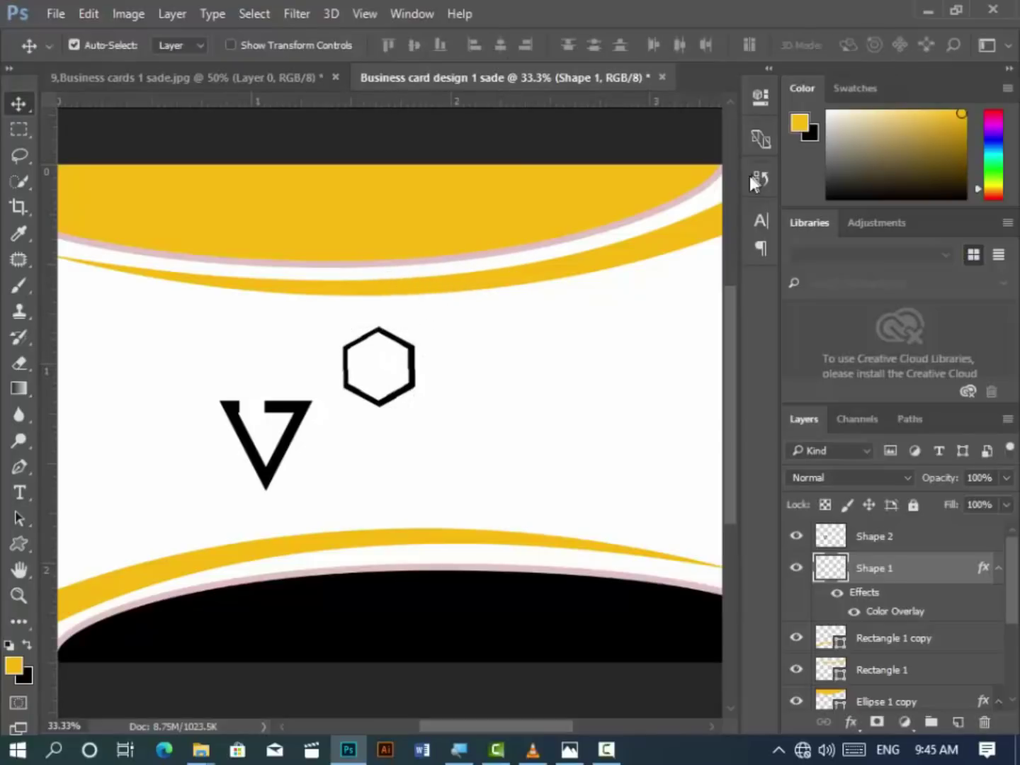
Scale the V to about 47% and centre it inside the hexagon.
left_click(290, 434)
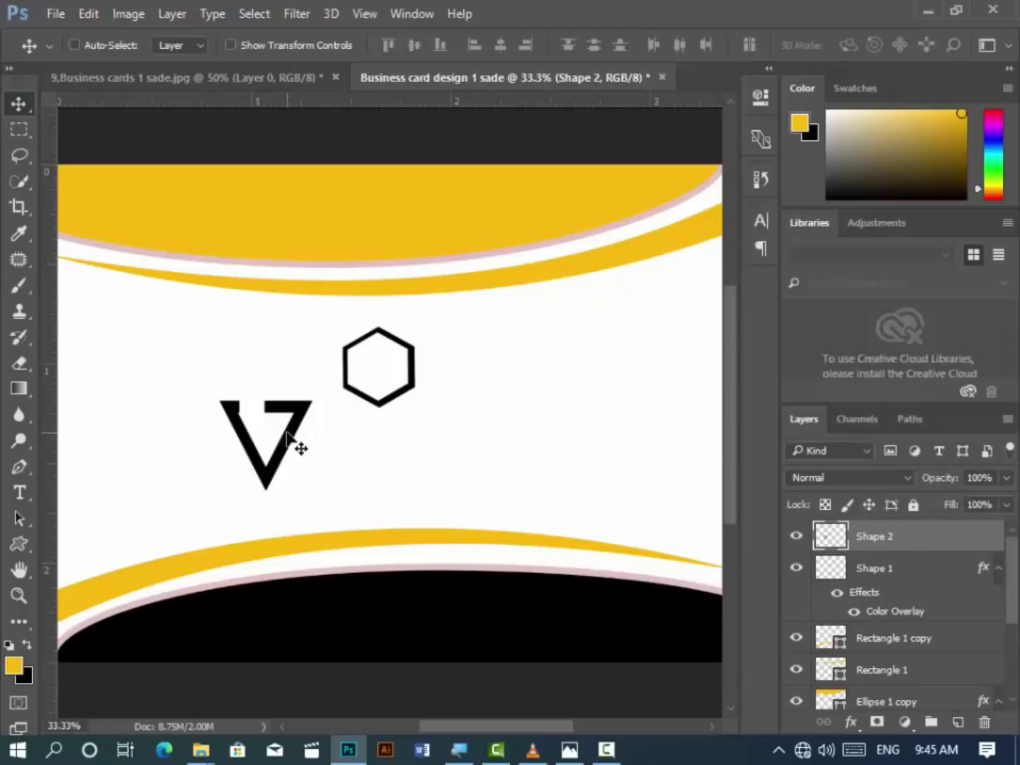
key("ctrl+t")
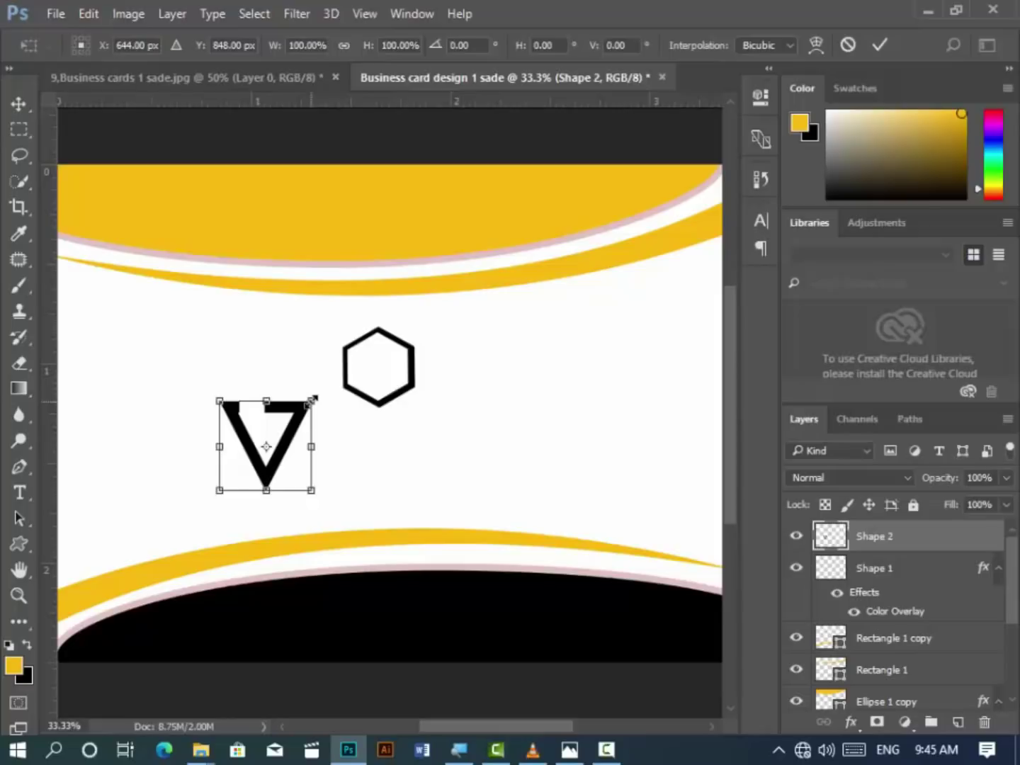
mouse_move(311, 401)
left_mouse_down()
mouse_move(277, 452)
mouse_move(318, 398)
left_mouse_up()
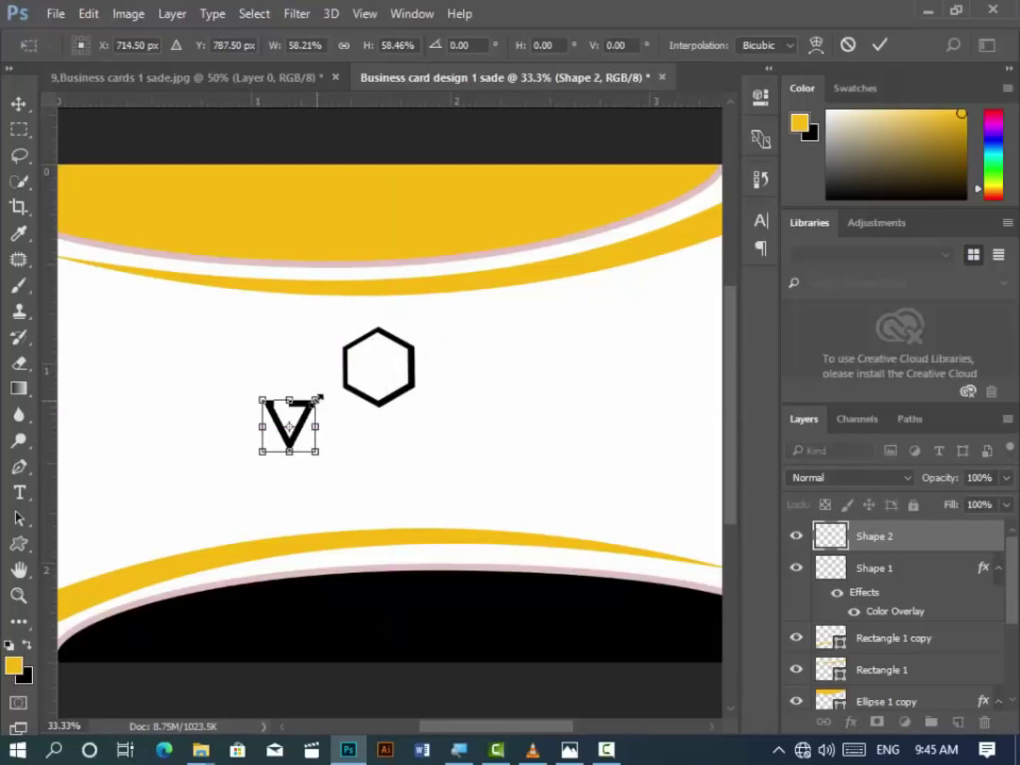
mouse_move(318, 398)
left_mouse_down()
mouse_move(309, 410)
mouse_move(402, 353)
left_mouse_up()
left_click(880, 45)
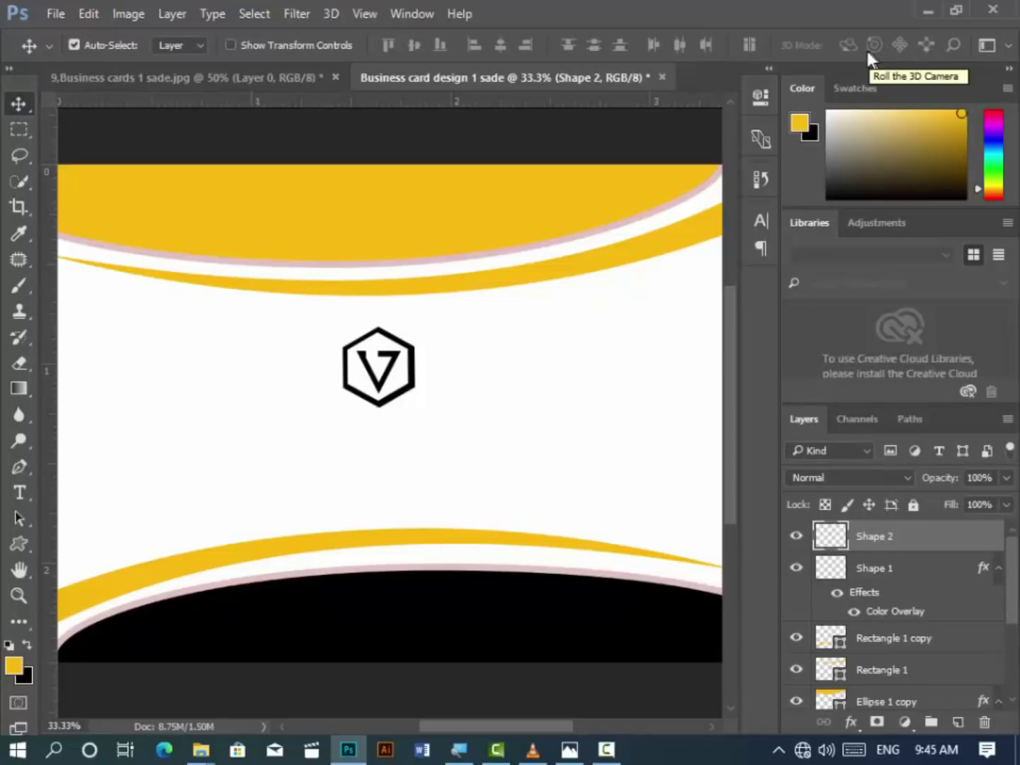
key("ctrl")
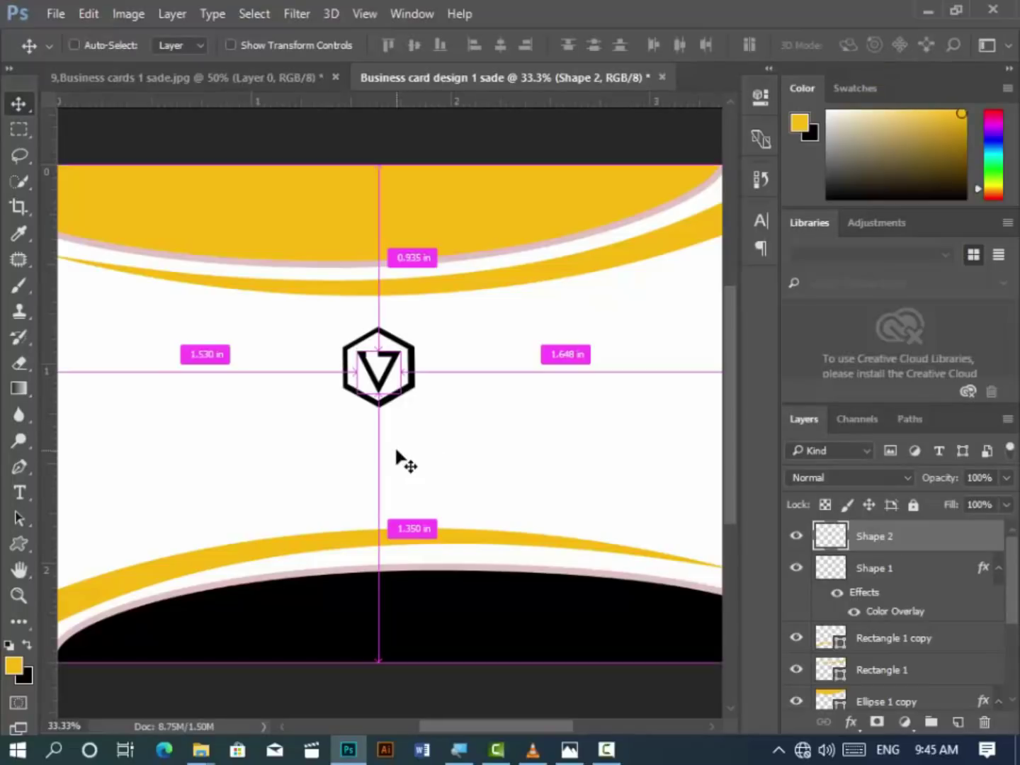
key("ctrl+plus")
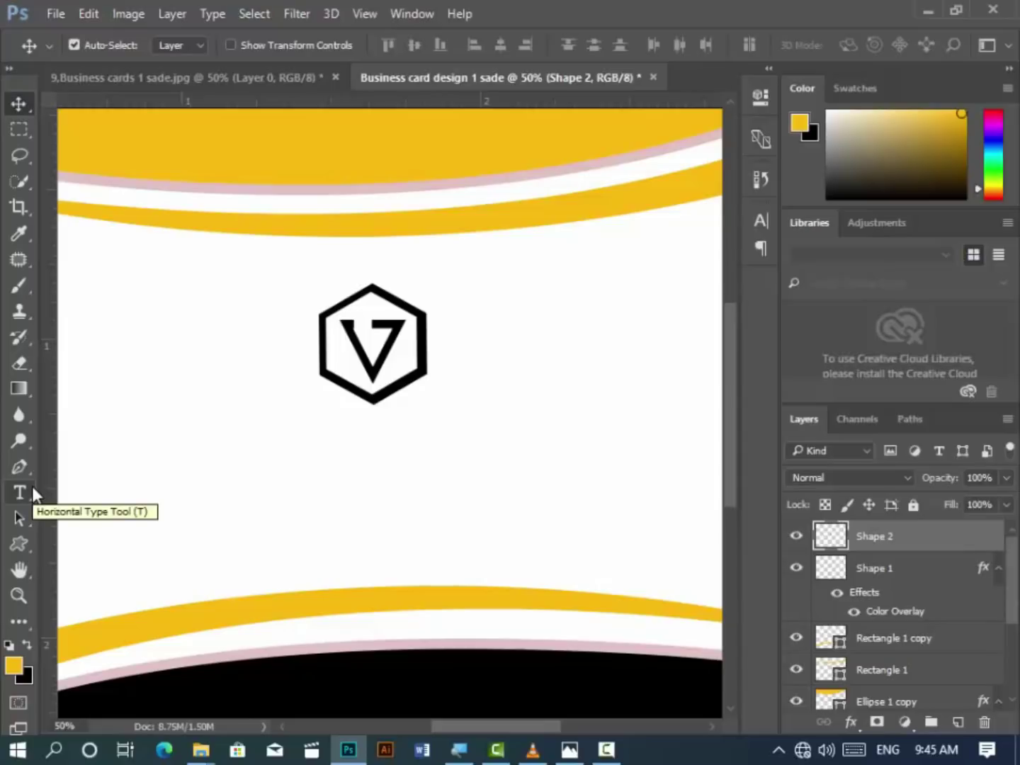
Draw a small square at the V's top-left gap and tilt it about -15.6°.
left_click(27, 544)
left_click(106, 540)
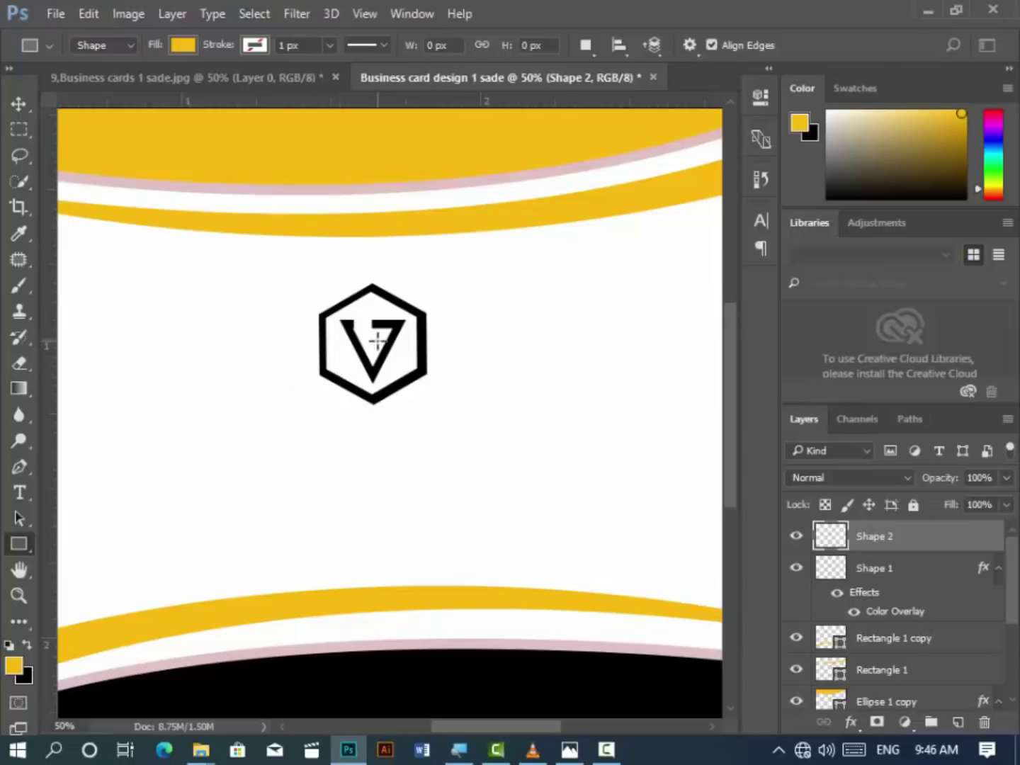
left_click_drag(371, 318, 378, 329)
left_click(703, 89)
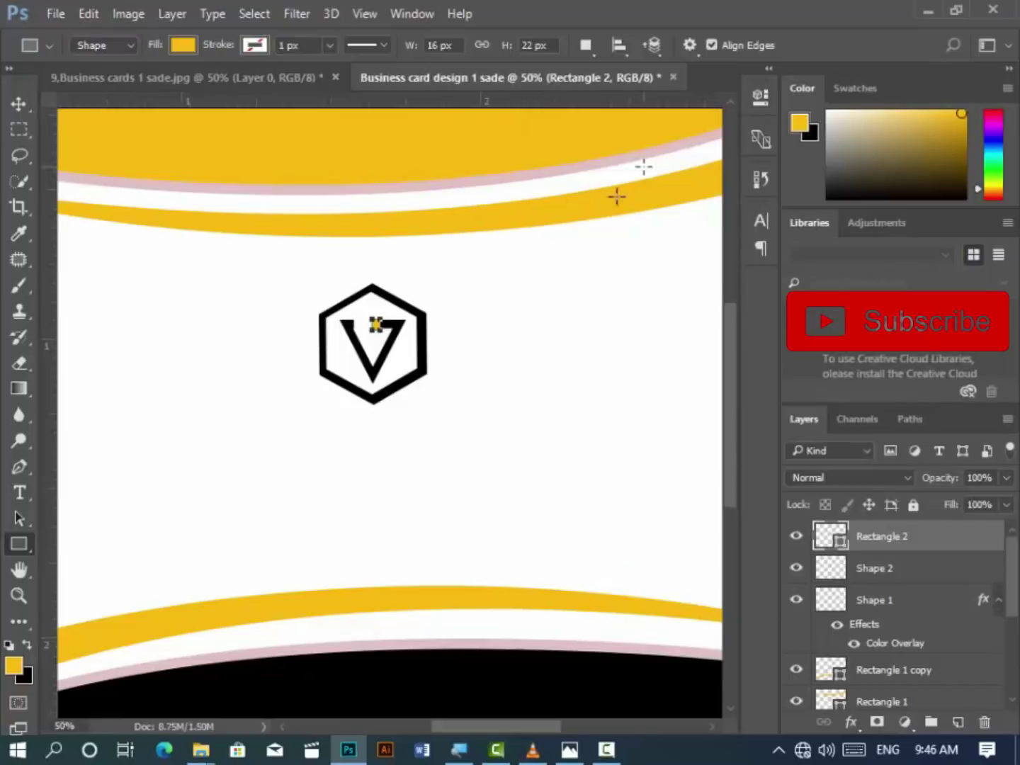
key("v")
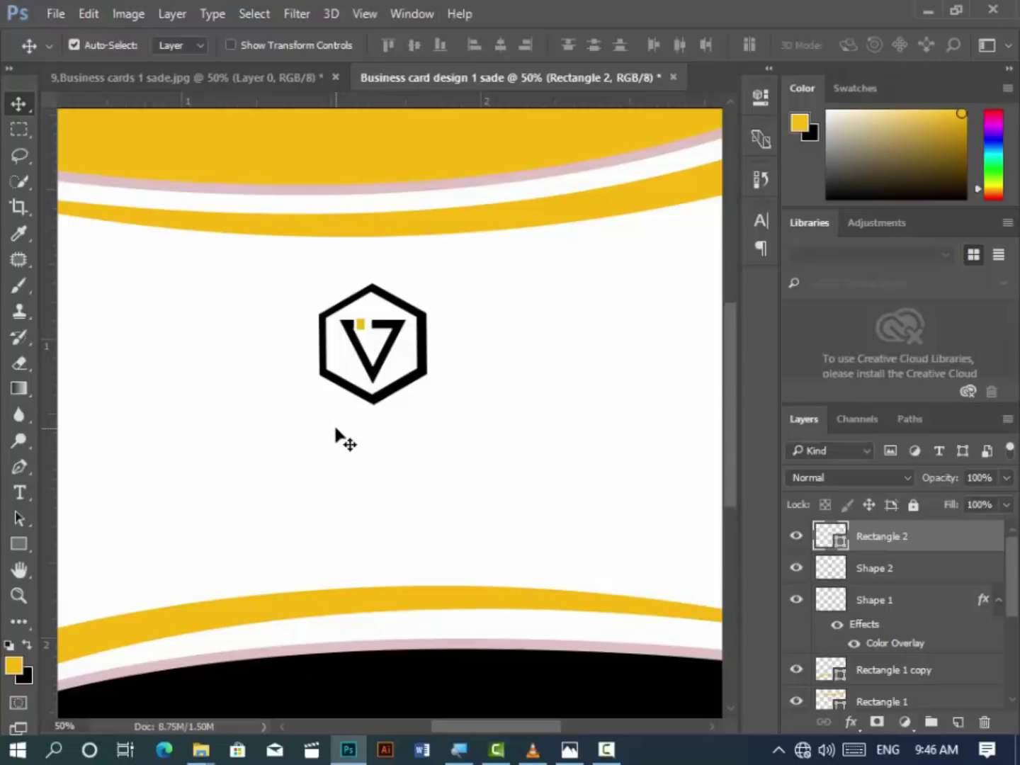
scroll(335, 428, "up", 3)
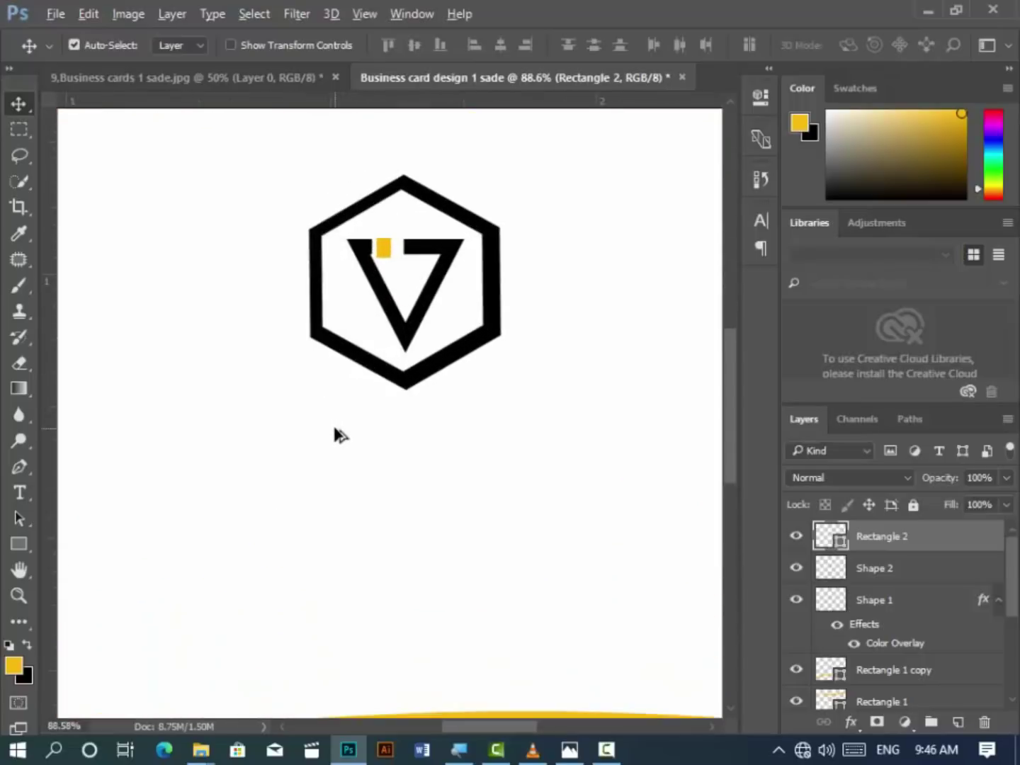
right_click(385, 249)
key("Escape")
left_click_drag(424, 265, 423, 264)
key("ctrl+t")
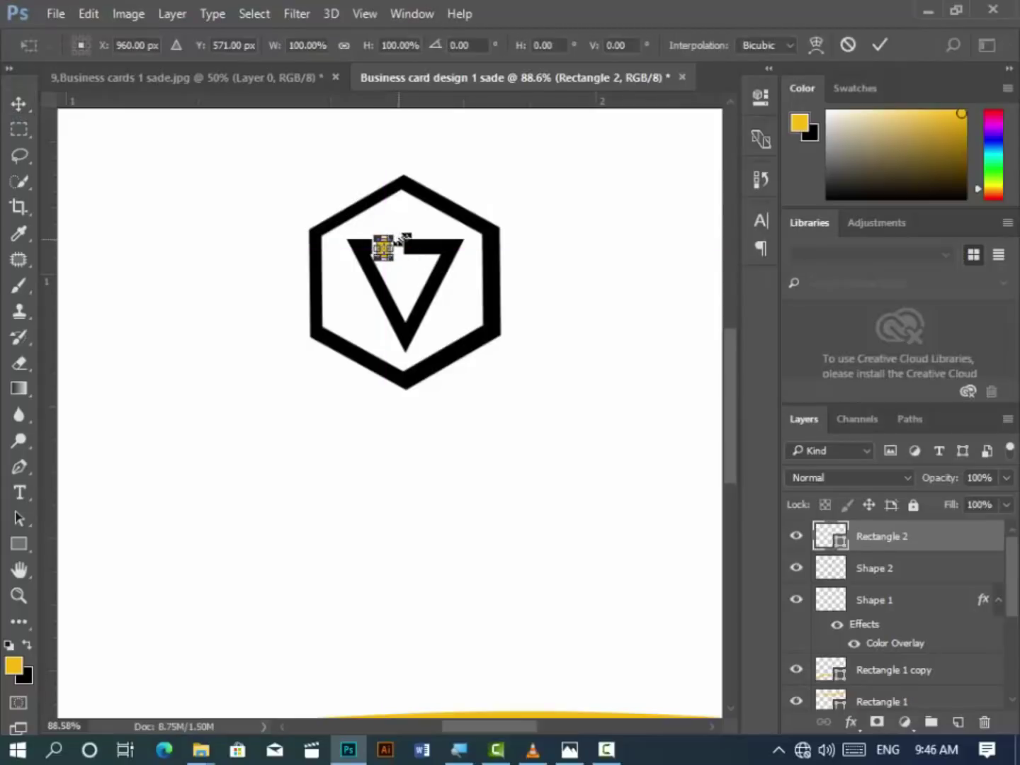
left_click_drag(402, 236, 568, 197)
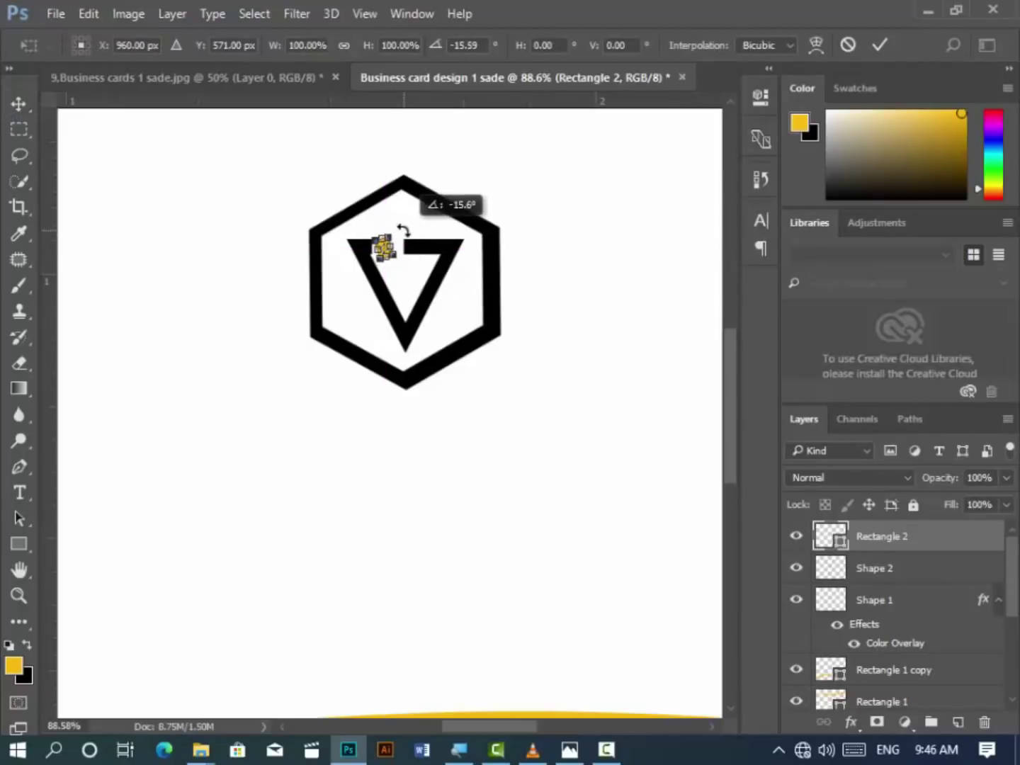
left_click(880, 45)
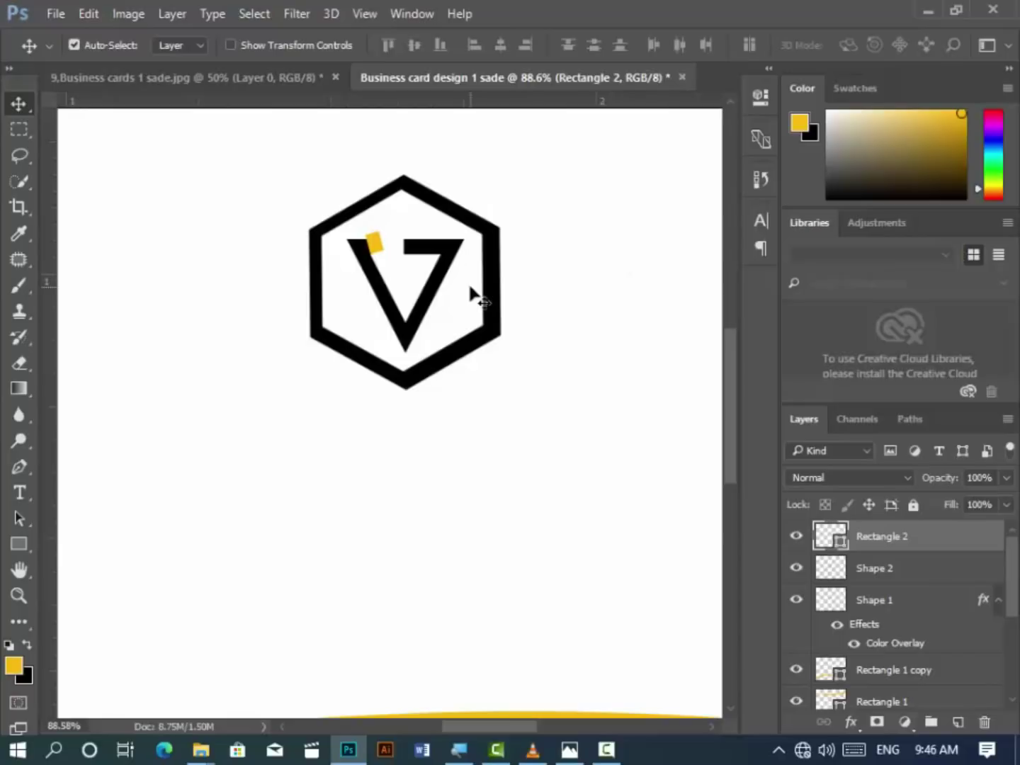
Rasterize the square, cut its shape out of the V, deselect, and view the whole card.
right_click(957, 540)
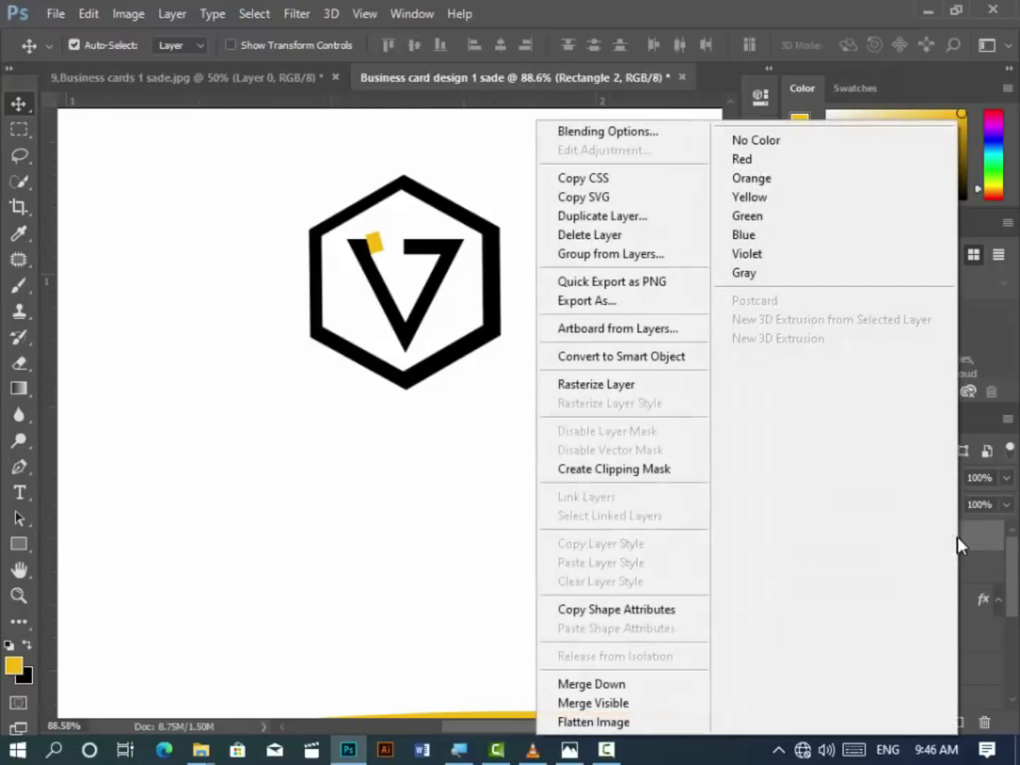
left_click(617, 386)
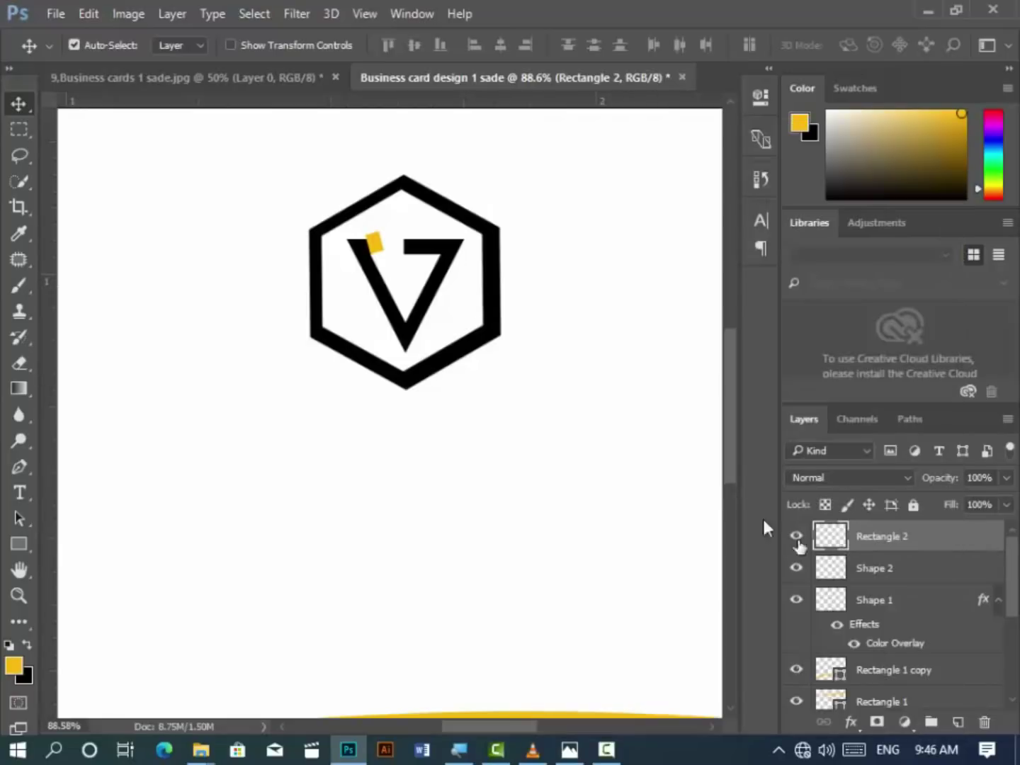
left_click(836, 544, "ctrl")
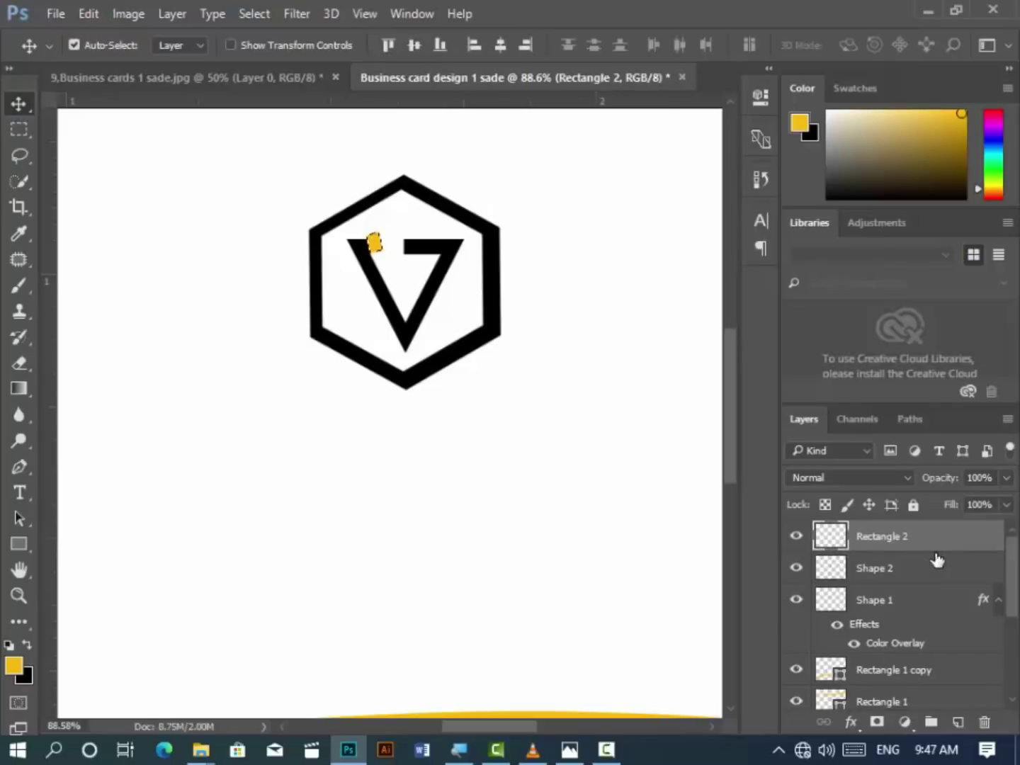
key("Delete")
left_click(942, 571)
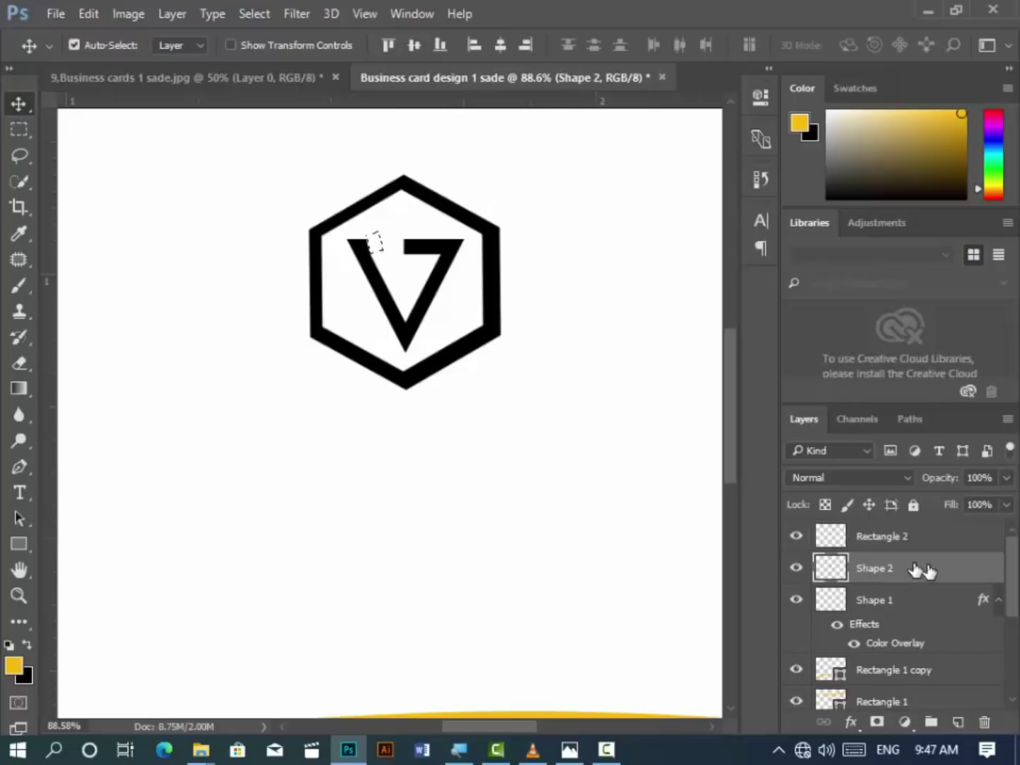
key("ctrl")
key("ctrl+d")
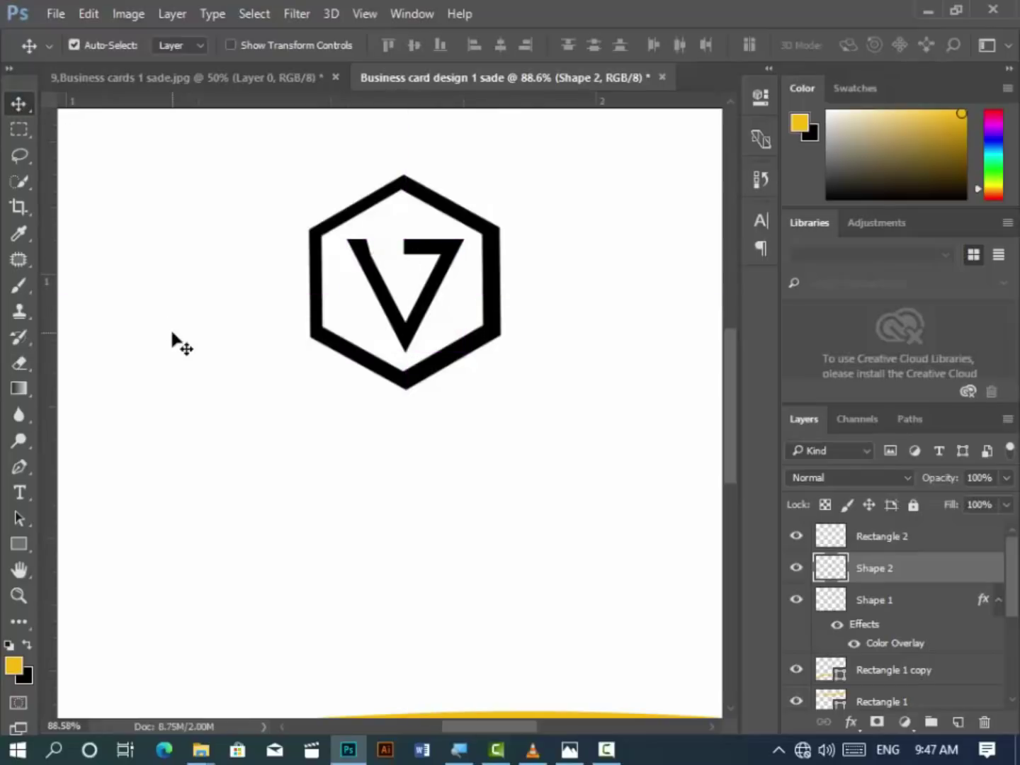
key("ctrl+0")
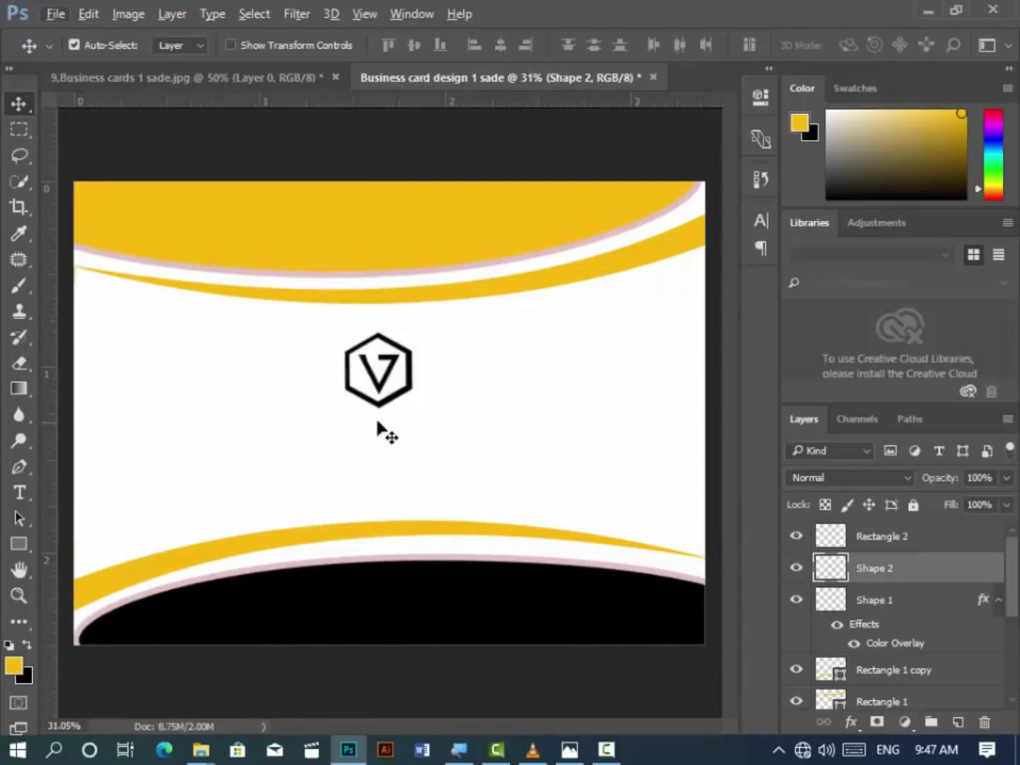
Scale the hexagon-and-V logo layers down to about 79%.
left_click_drag(404, 388, 407, 392)
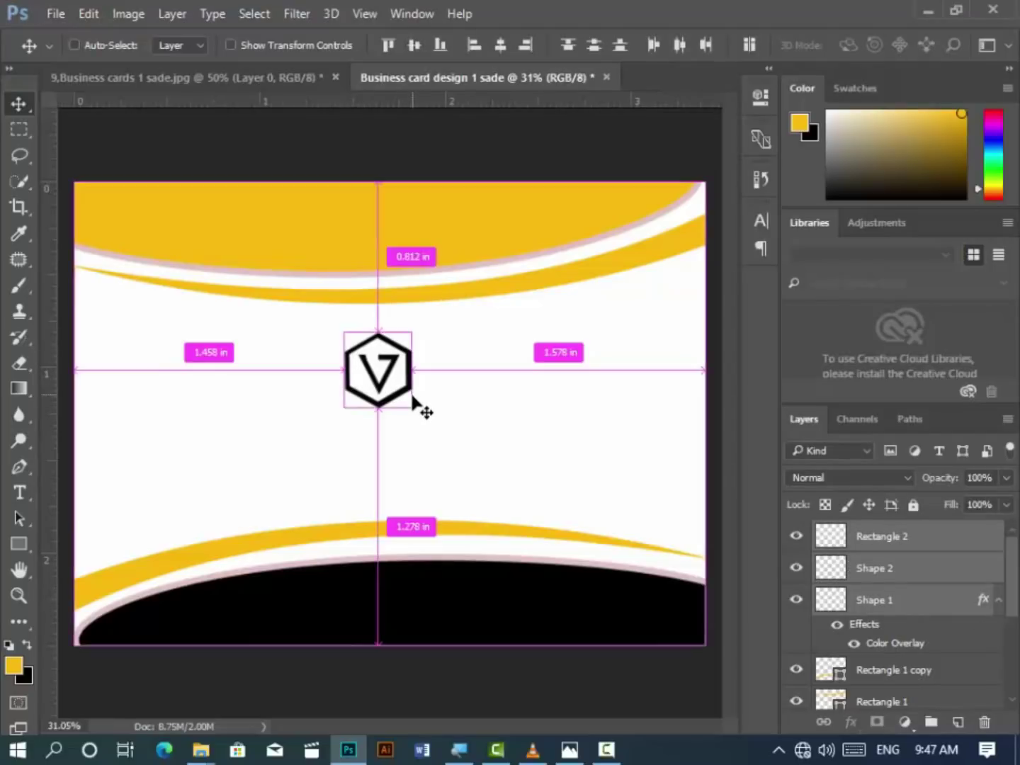
key("ctrl+t")
mouse_move(412, 329)
left_mouse_down()
mouse_move(400, 347)
mouse_move(408, 379)
left_mouse_up()
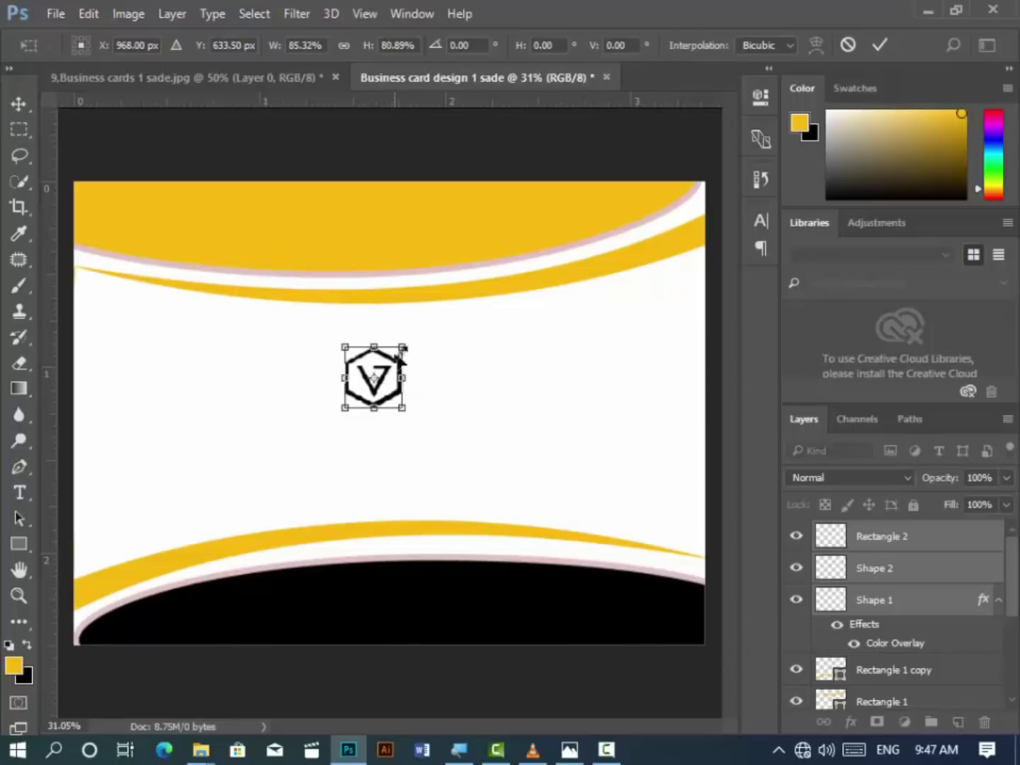
left_click_drag(404, 347, 401, 351)
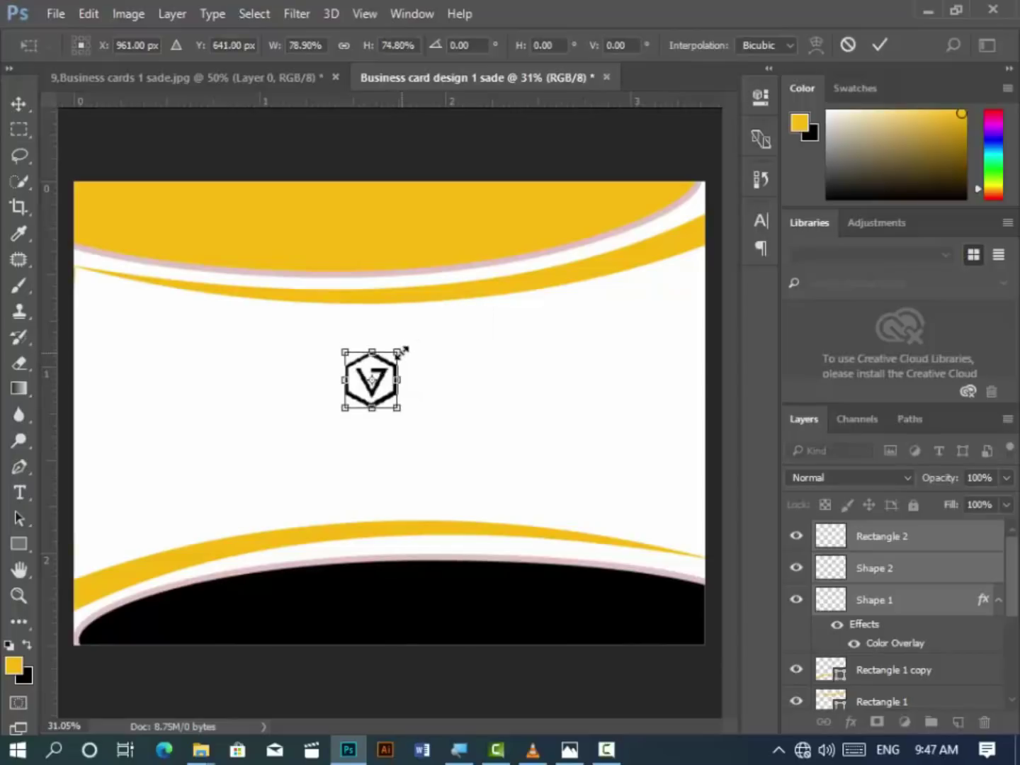
left_click(880, 45)
Nudge the logo slightly up and to the right.
key("shift+Up")
key("shift+Up")
key("shift+Up")
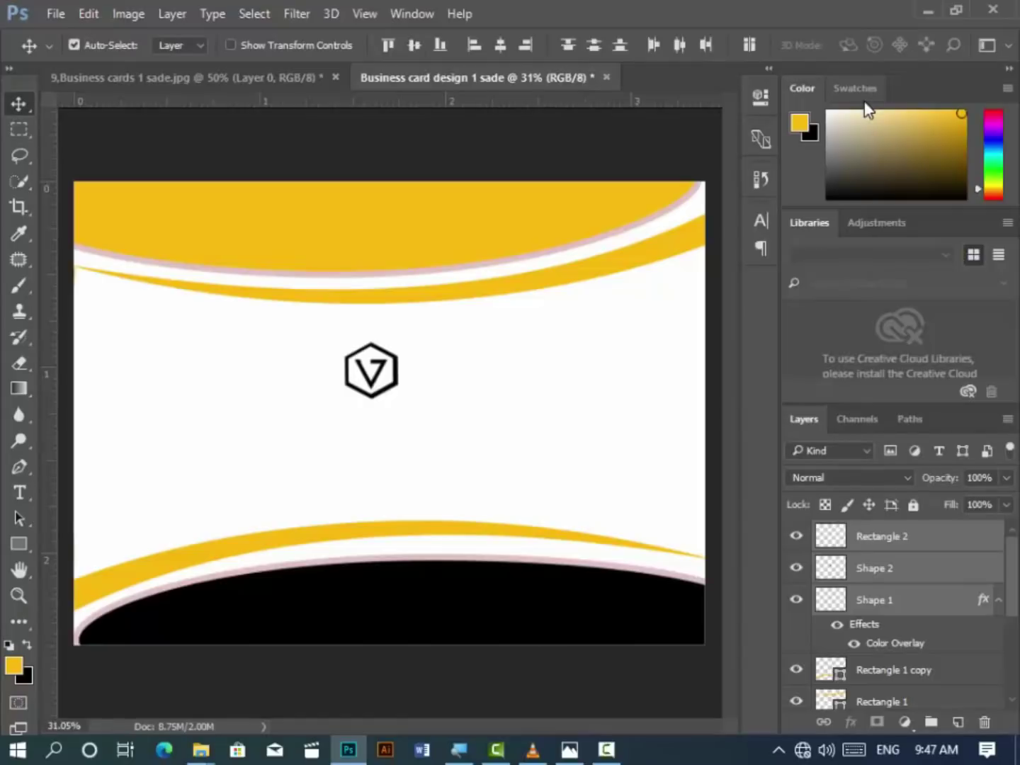
key("shift+Up")
key("shift+Up")
key("shift+Right")
key("shift+Right")
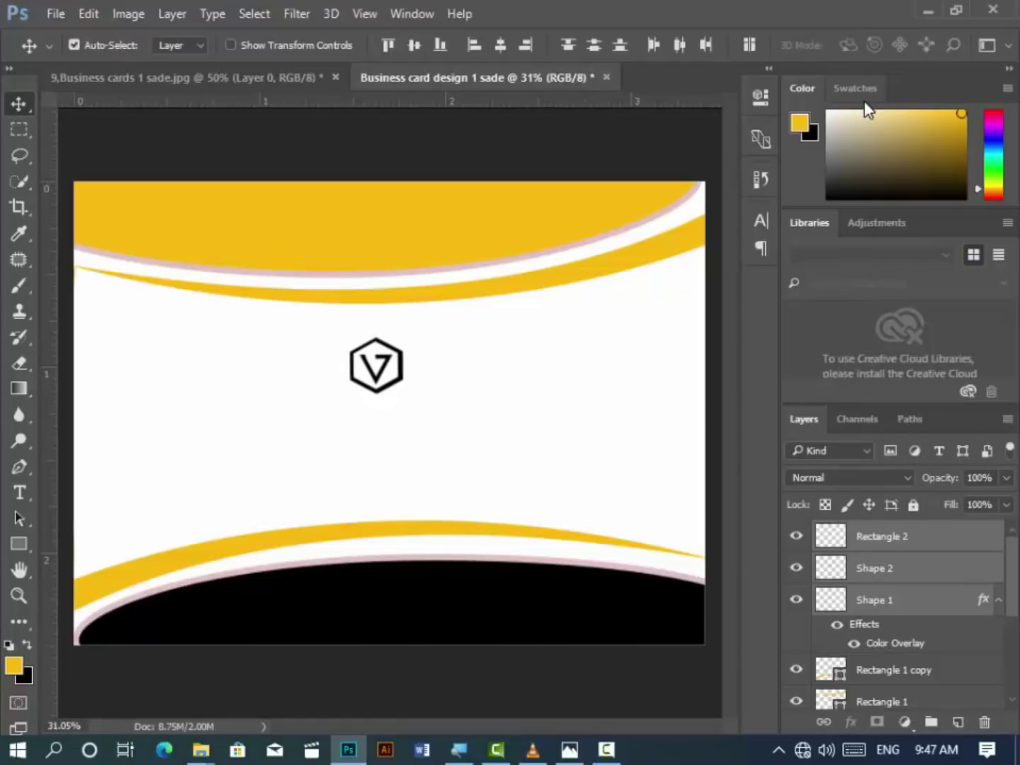
key("shift+Right")
key("shift+Right")
key("shift+Right")
key("shift+Right")
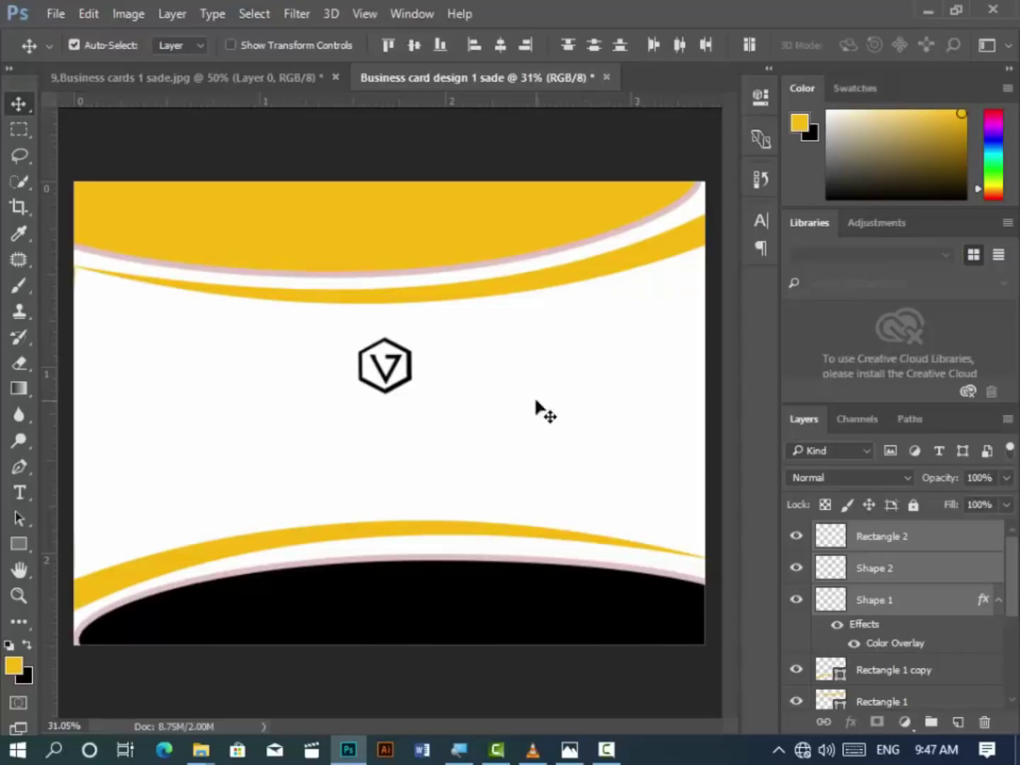
Type COMPANY NAME below the logo and enlarge it to 13.01 pt.
left_click(21, 493)
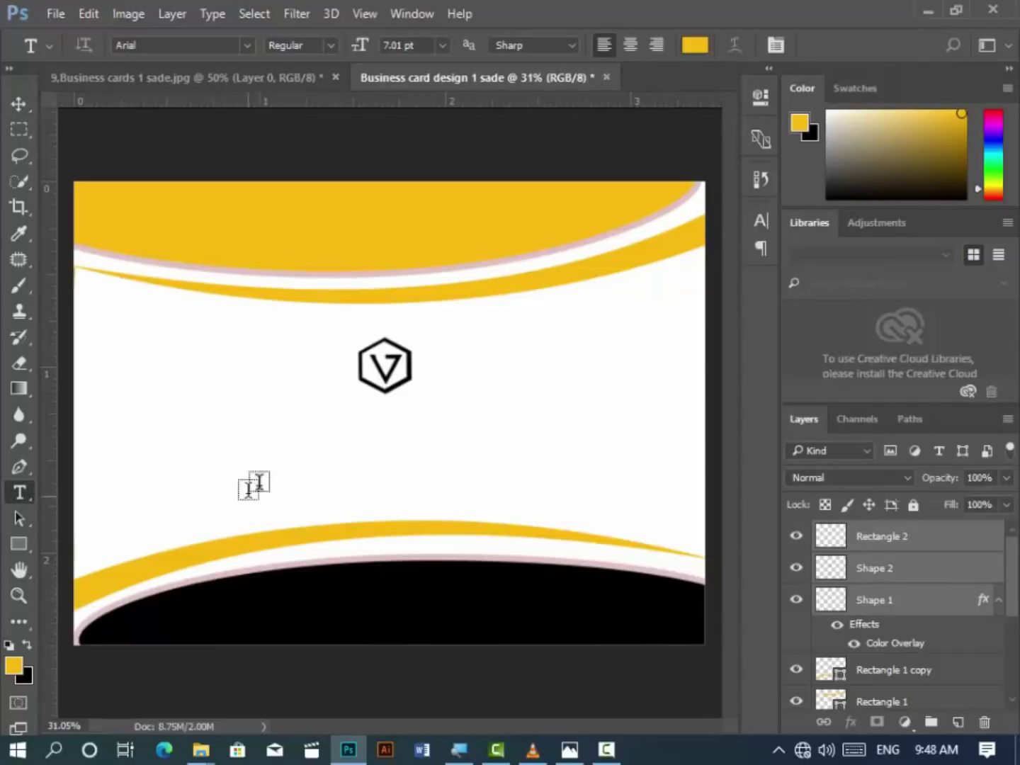
left_click(252, 443)
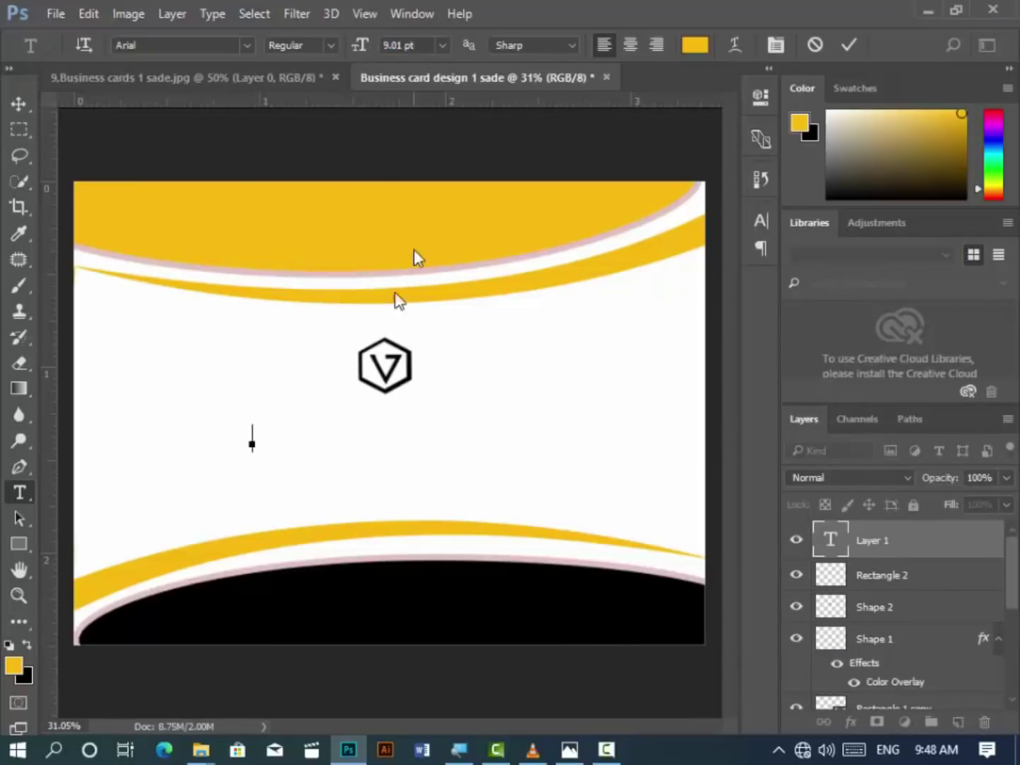
type("C")
type("OMP AN")
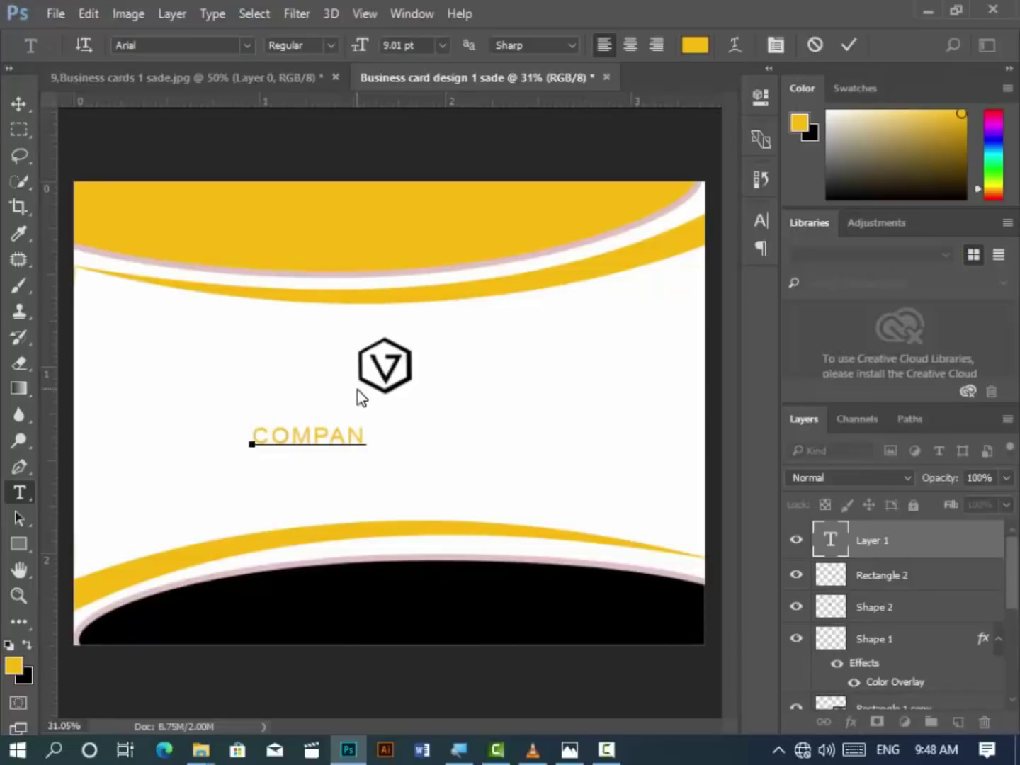
type("Y")
type(" NAM")
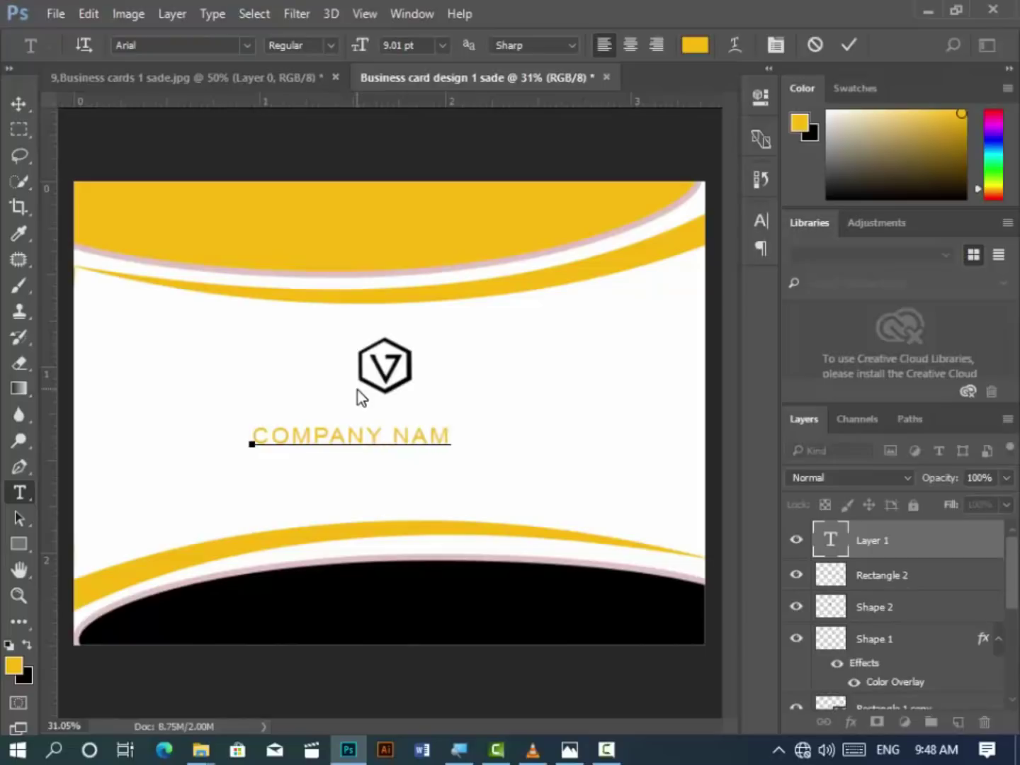
type("E")
key("shift+Left")
left_click_drag(392, 440, 244, 436)
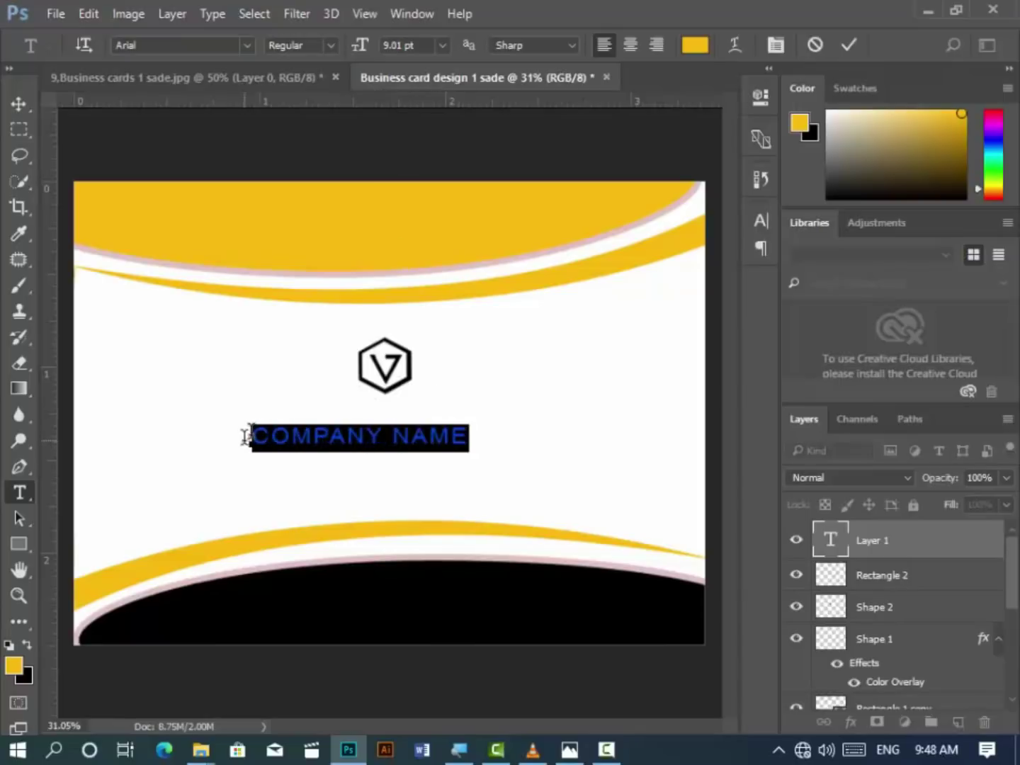
left_click_drag(361, 50, 362, 51)
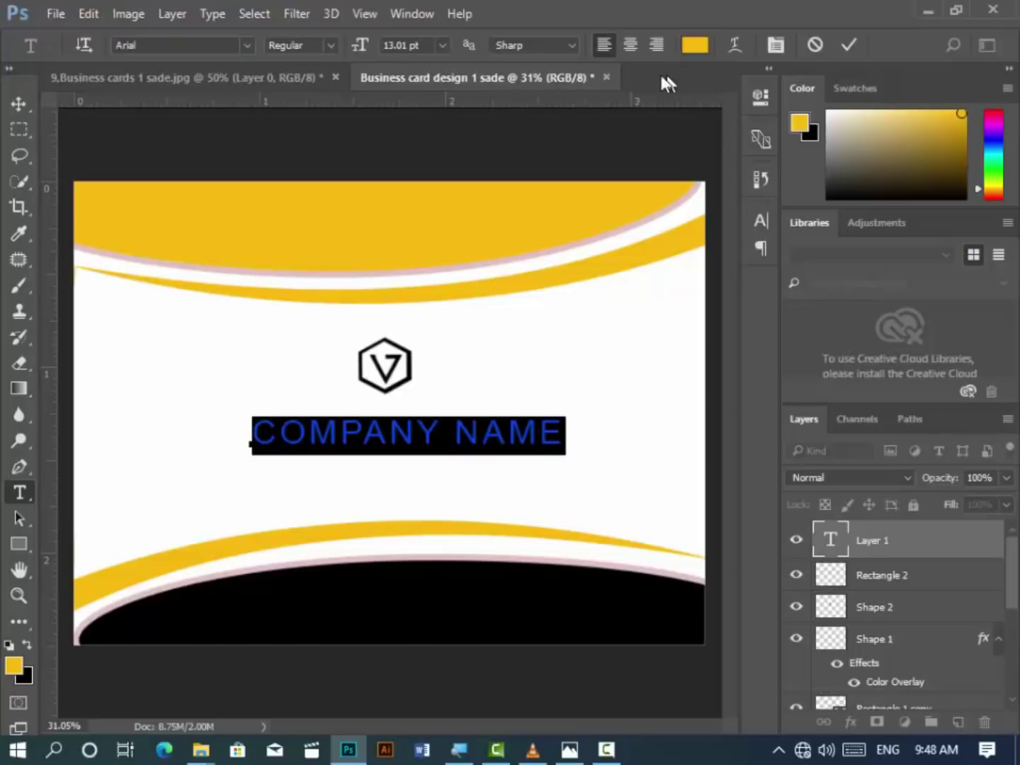
Colour the COMPANY NAME text pure black (000000) and commit it.
left_click(695, 44)
left_click(499, 408)
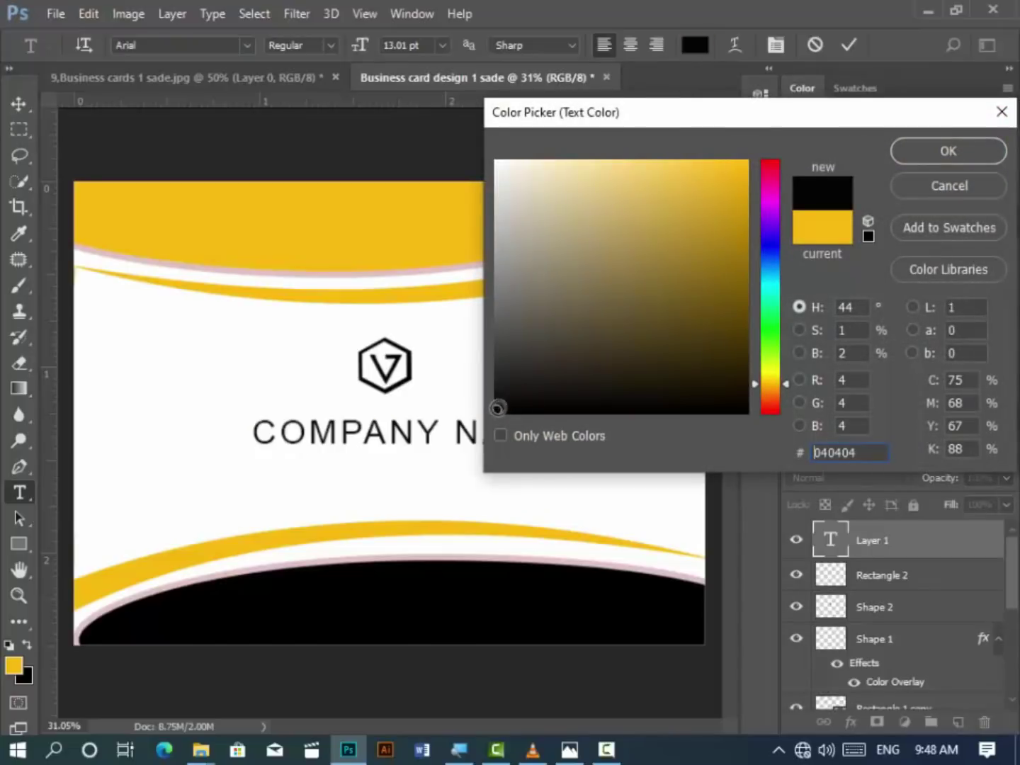
type("000000")
left_click(983, 145)
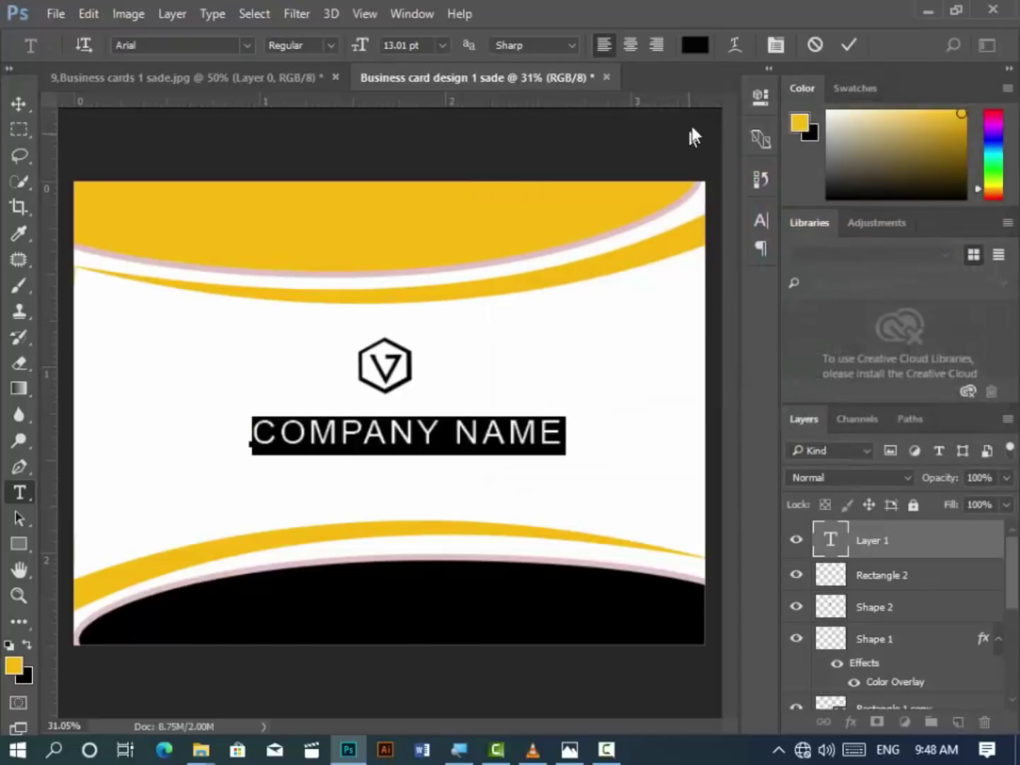
left_click(848, 45)
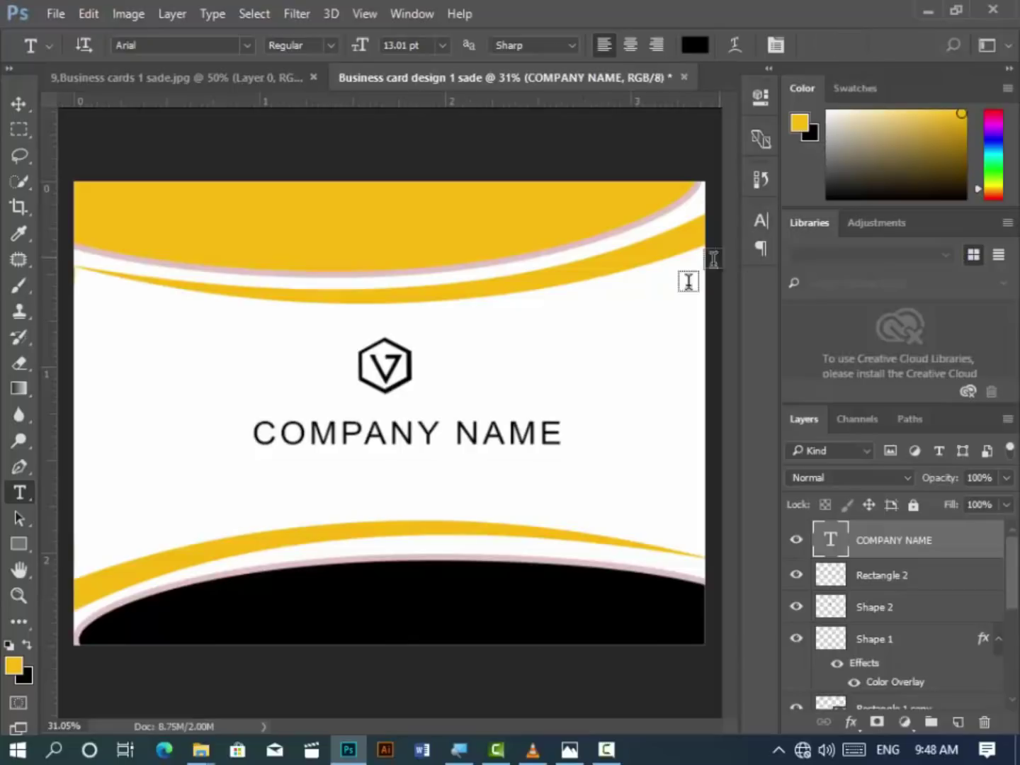
Nudge COMPANY NAME left and down, then lower the logo layers.
left_click(27, 108)
key("shift+Left")
key("shift+Left")
key("shift+Left")
key("shift+Left")
key("shift+Left")
key("shift+Left")
key("shift+Left")
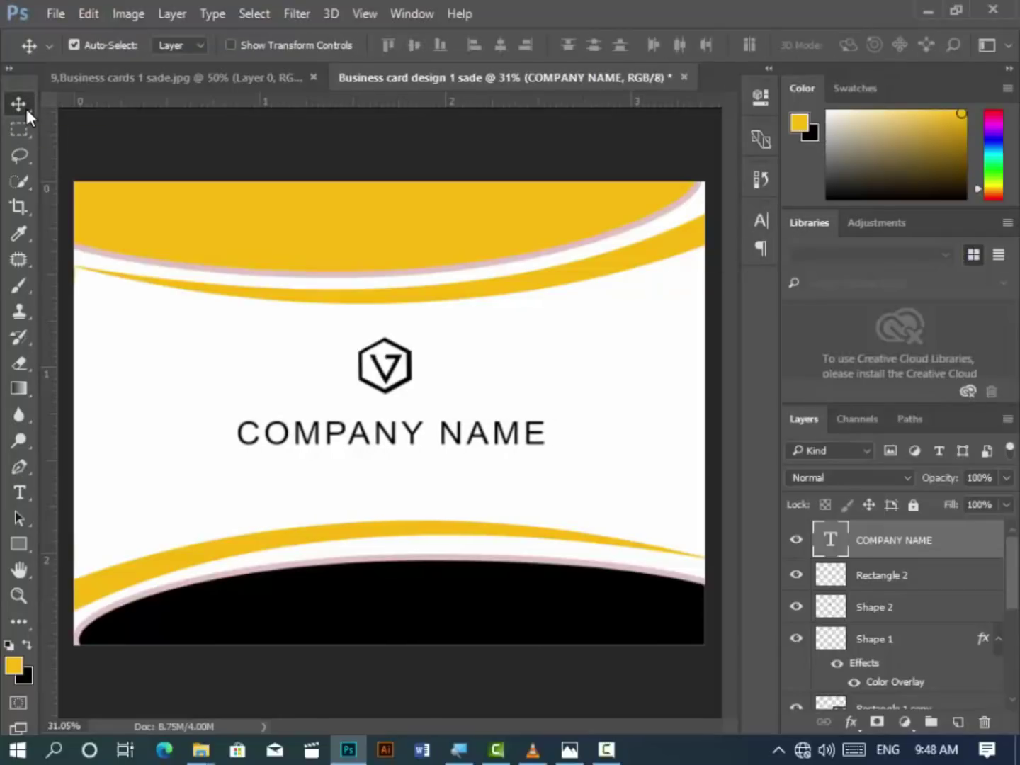
key("shift+Down")
key("shift+Down")
key("shift+Down")
key("shift+Down")
key("shift+Down")
key("shift+Down")
key("shift+Down")
key("shift+Down")
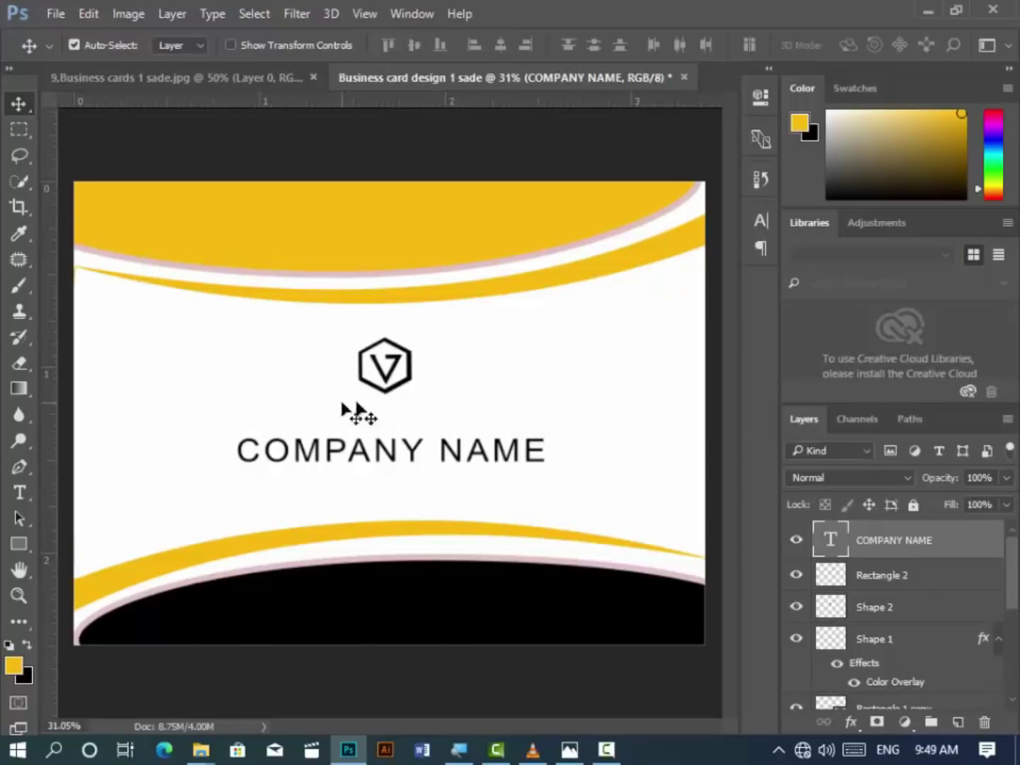
left_click_drag(361, 339, 403, 381)
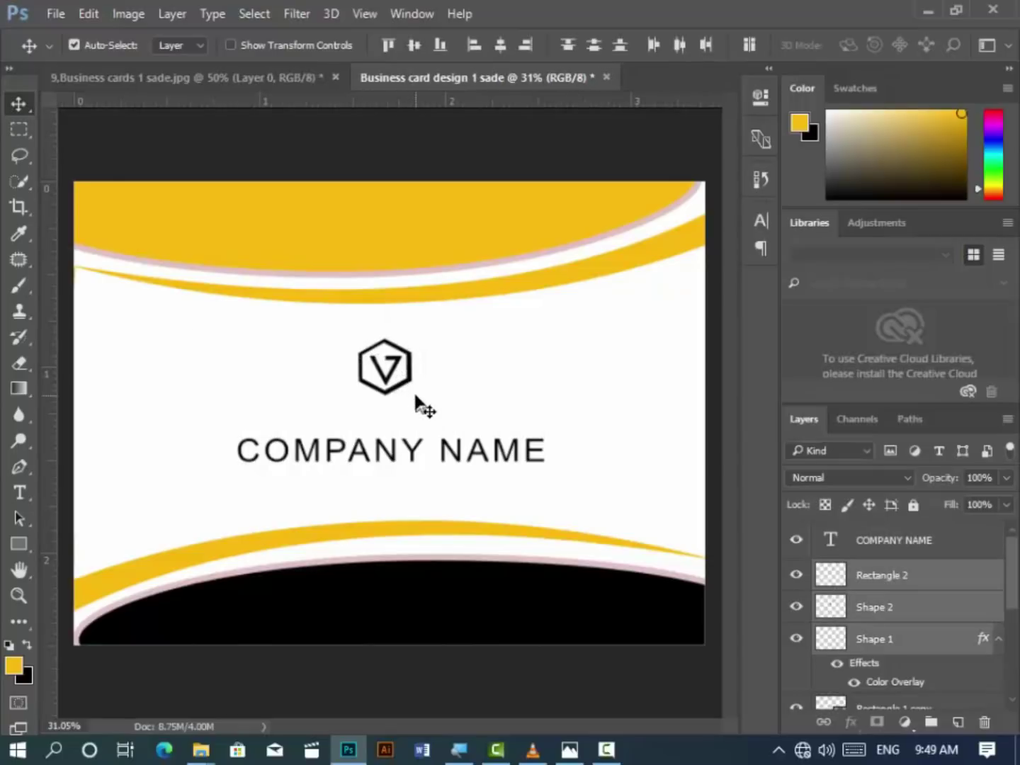
key("shift+Down")
key("shift+Down")
key("shift+Down")
key("shift+Down")
key("shift+Down")
key("shift+Down")
key("shift+Down")
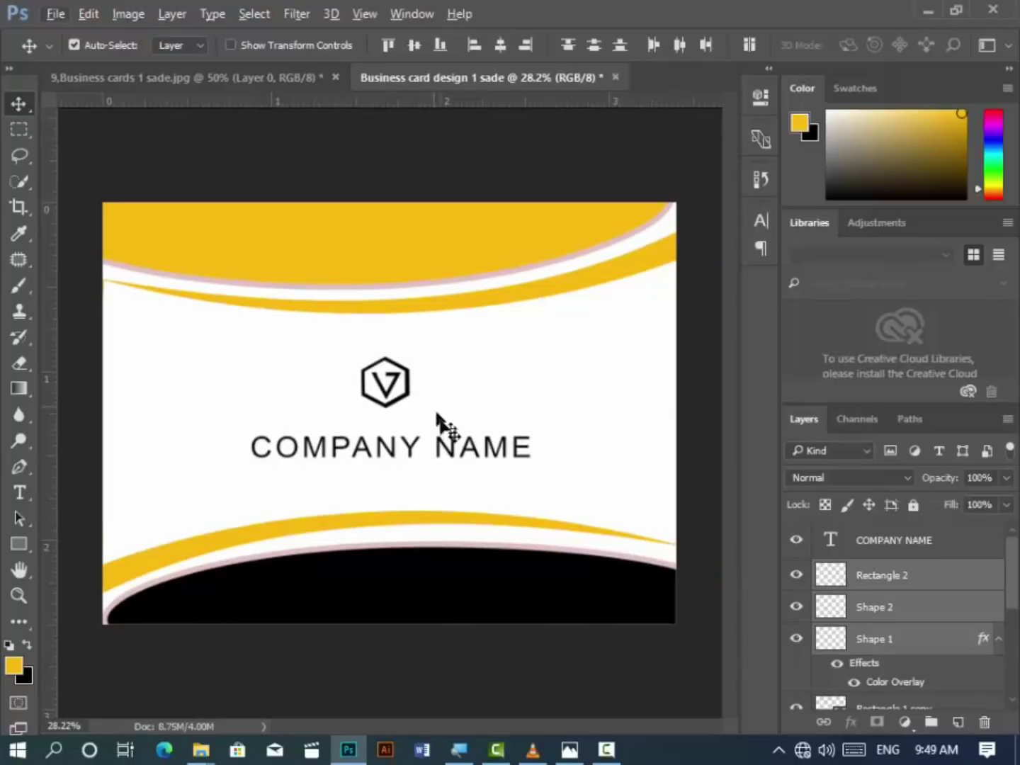
scroll(425, 396, "down", 1)
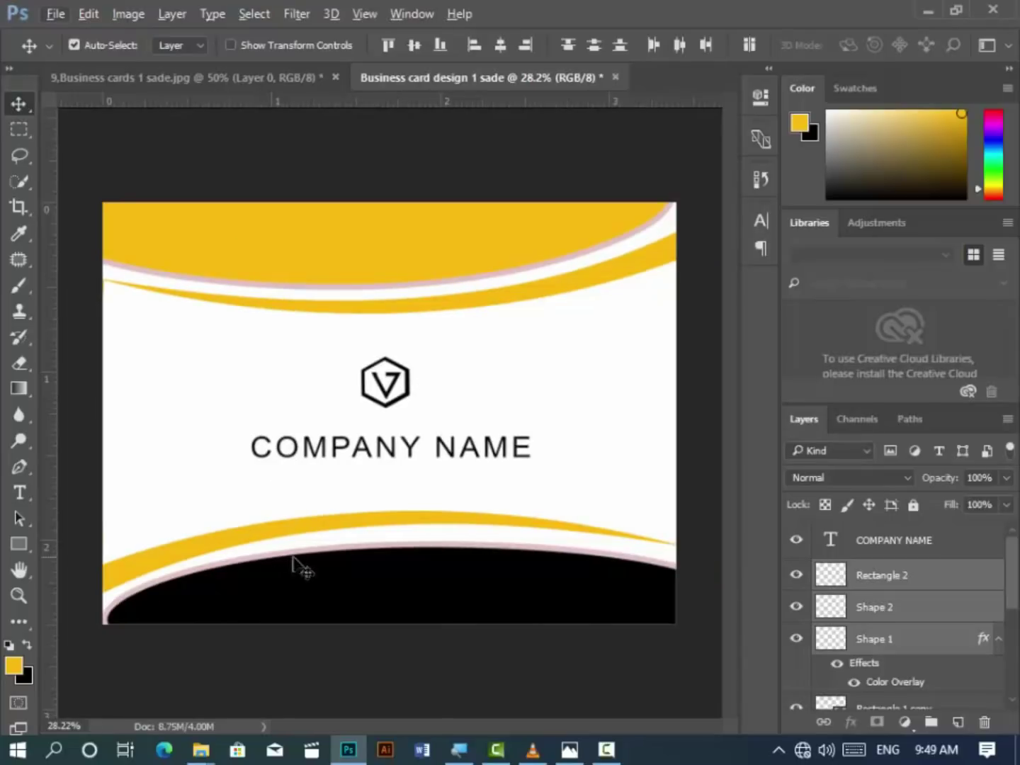
Start a new text layer on the card with white (ffffff) text colour.
left_click(24, 498)
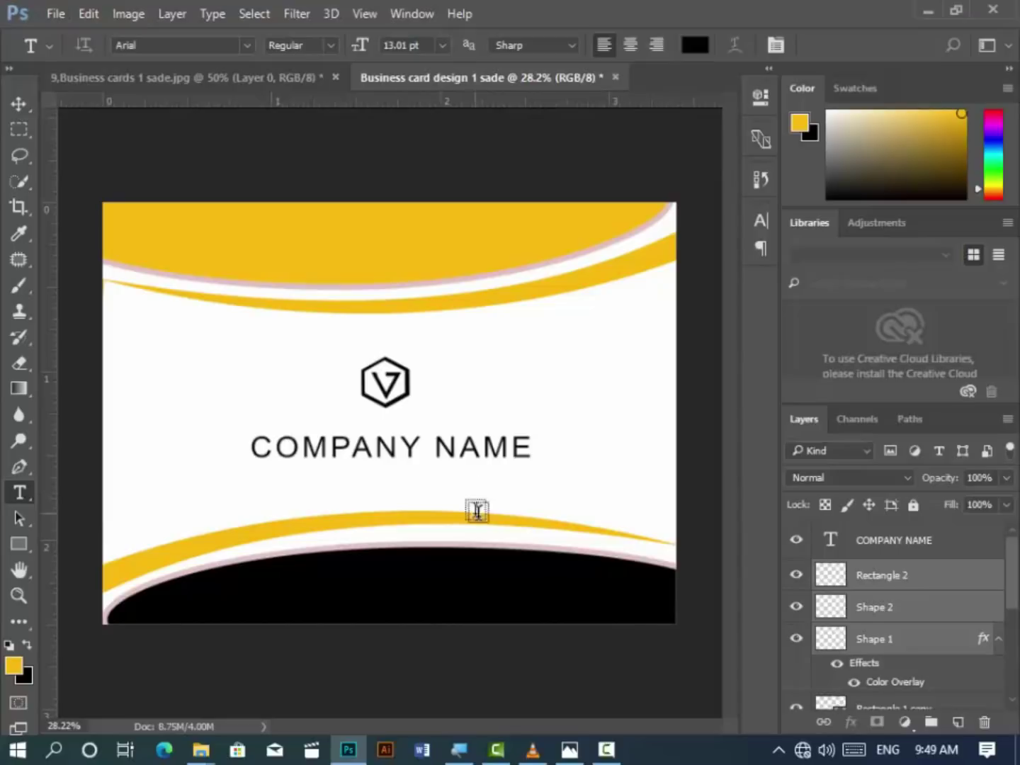
left_click(519, 595)
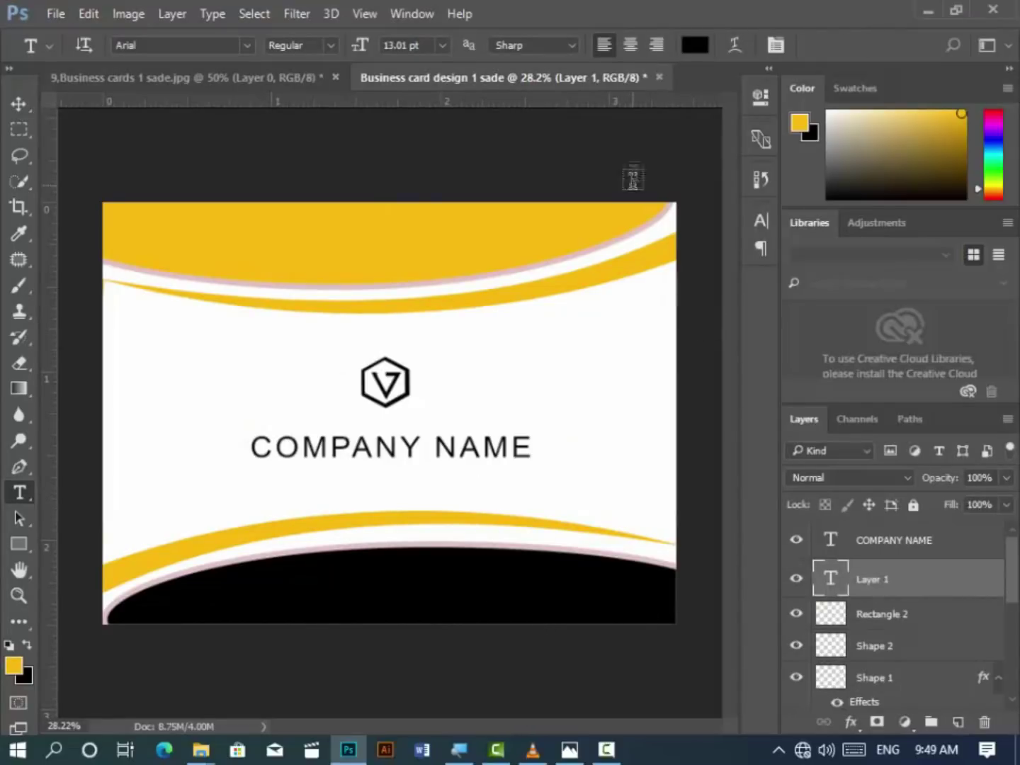
left_click(695, 44)
left_click(500, 162)
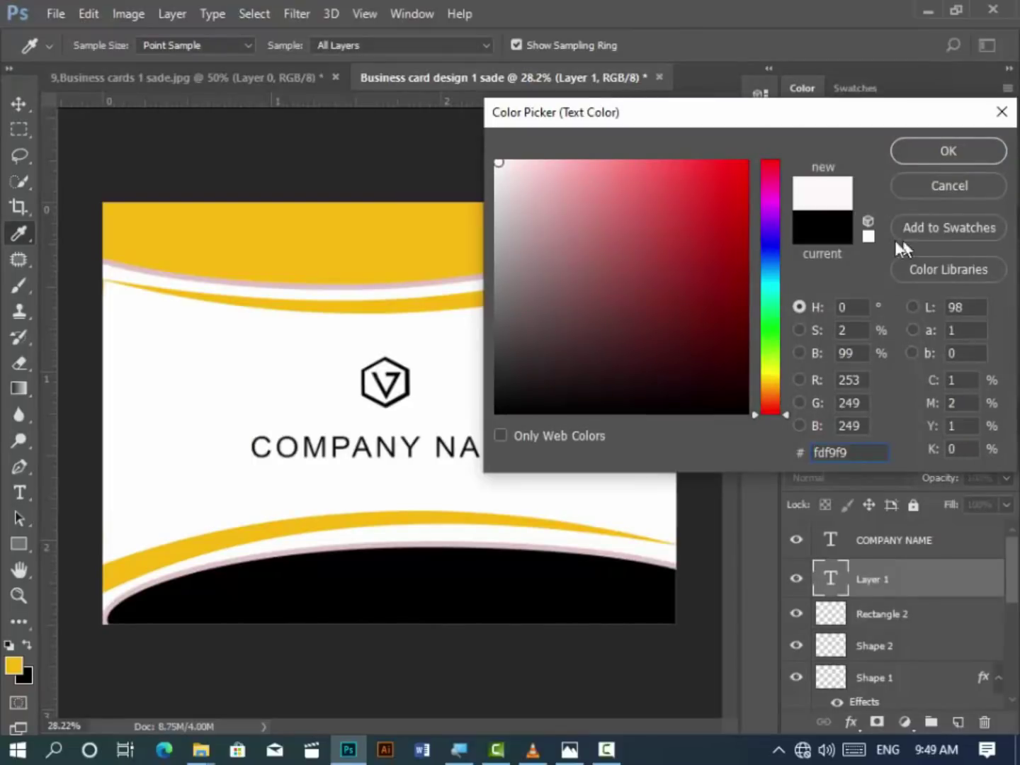
type("ffffff")
left_click(945, 150)
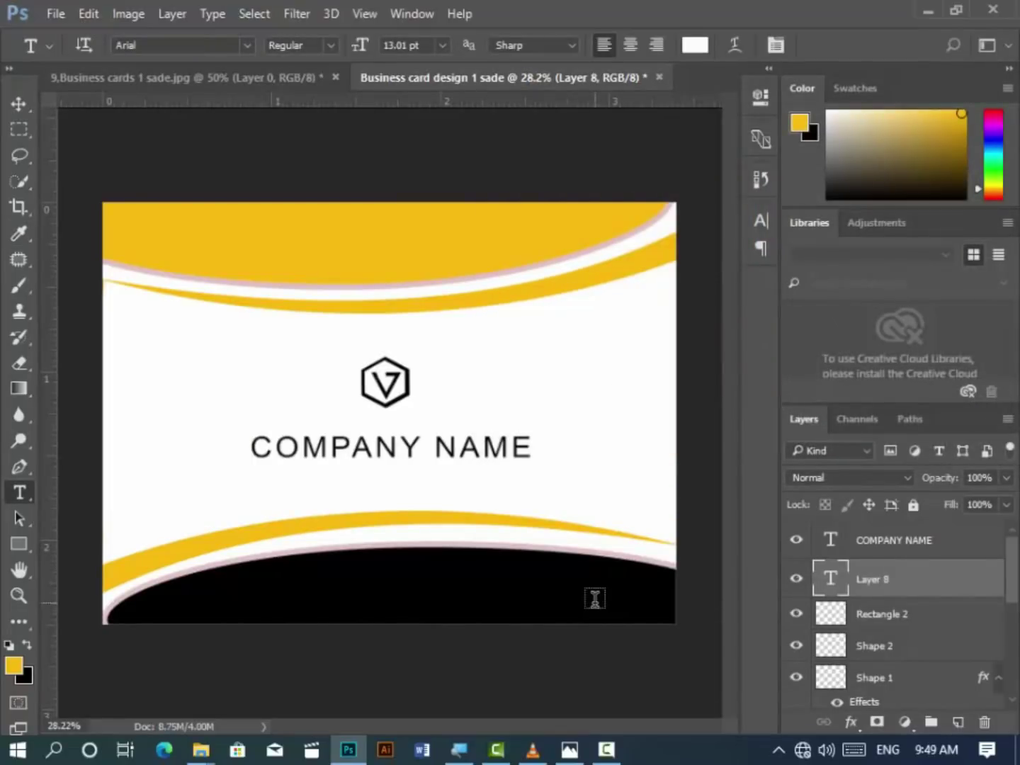
Type the website text on the black band at 7.01 pt and commit it.
double_click(831, 585)
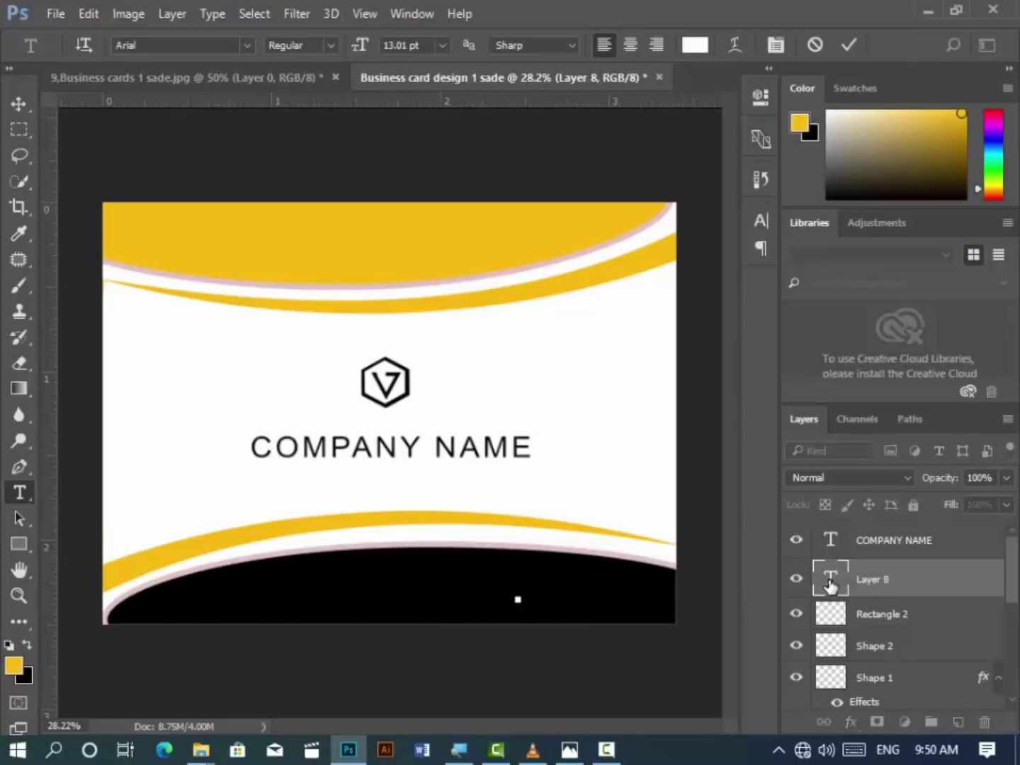
type("ww")
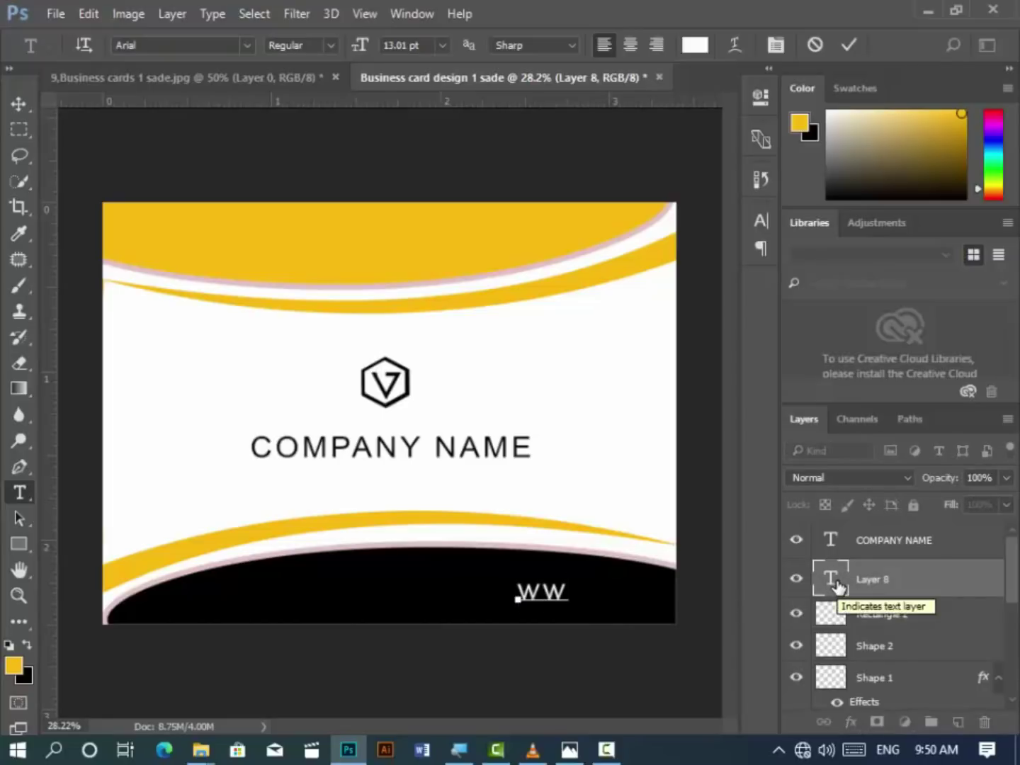
key("BackSpace")
key("BackSpace")
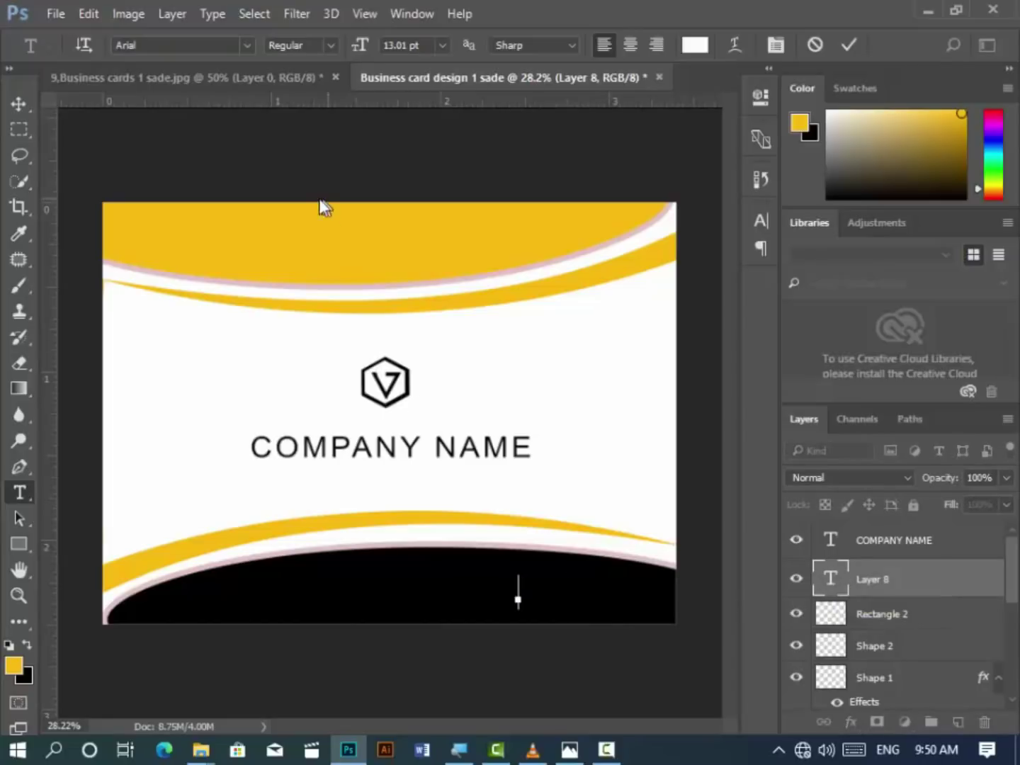
left_click_drag(362, 49, 358, 50)
type("www.websit")
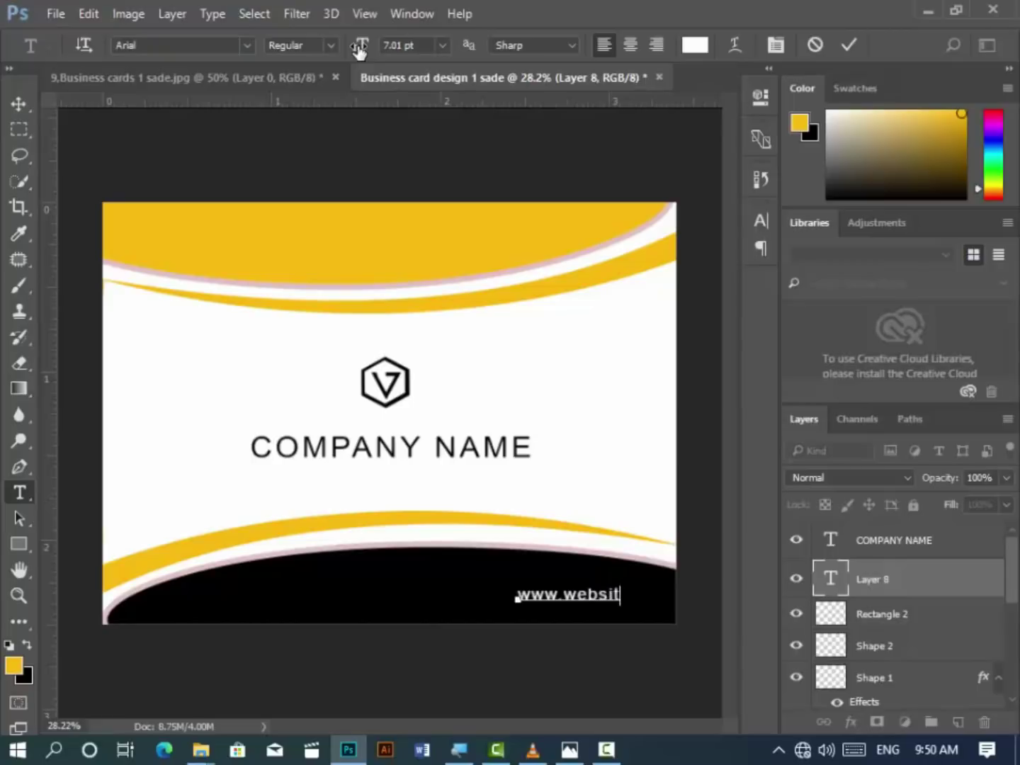
key("ctrl+Return")
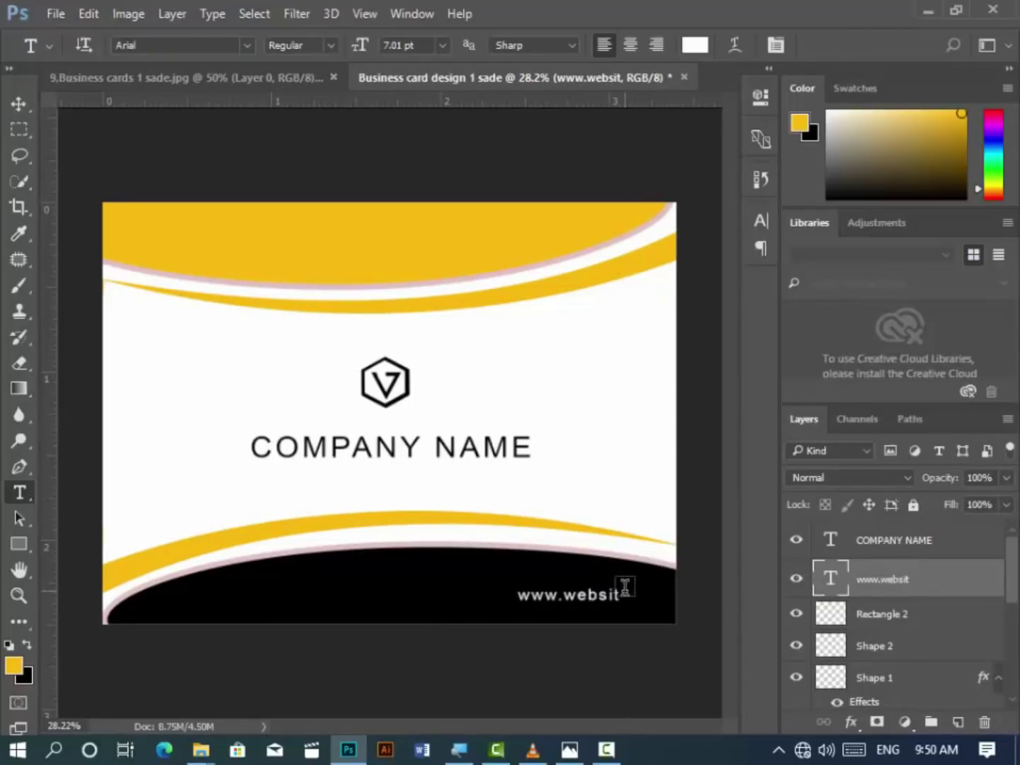
double_click(831, 579)
left_click(619, 596)
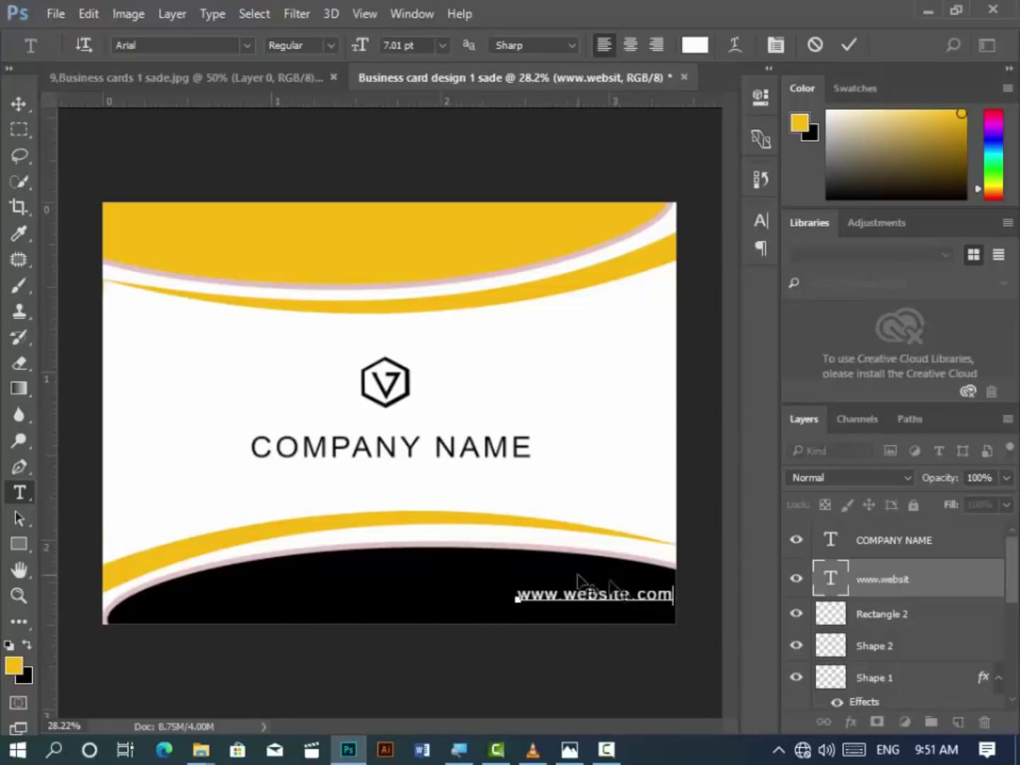
left_click_drag(672, 595, 515, 597)
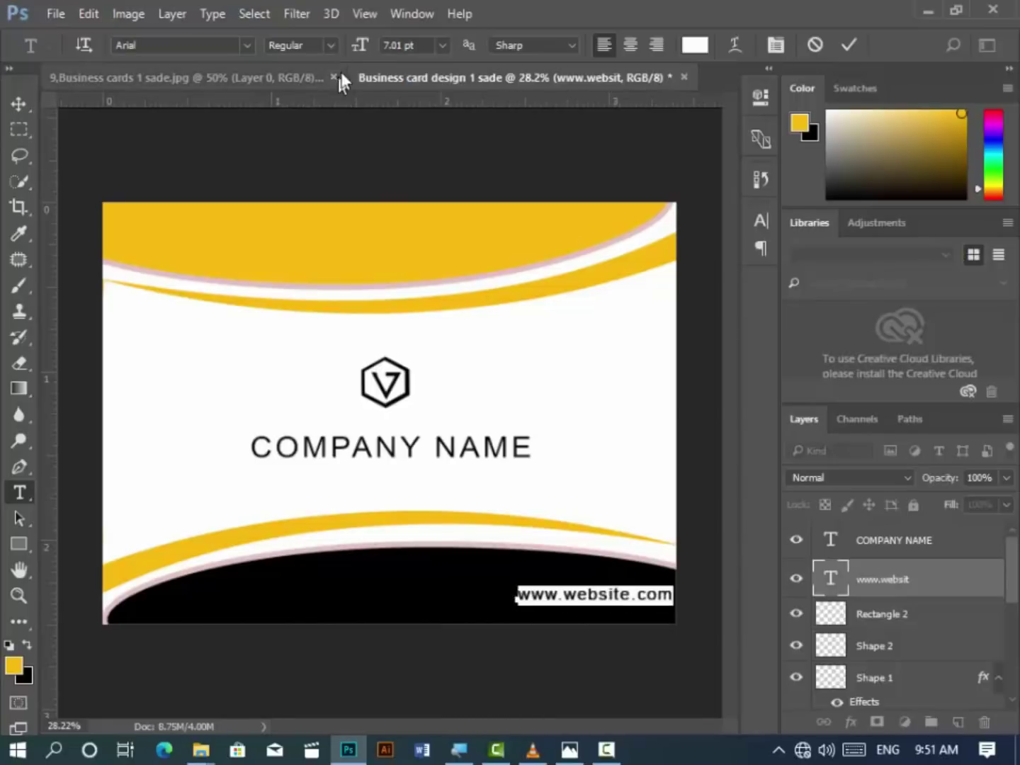
left_click_drag(362, 54, 365, 52)
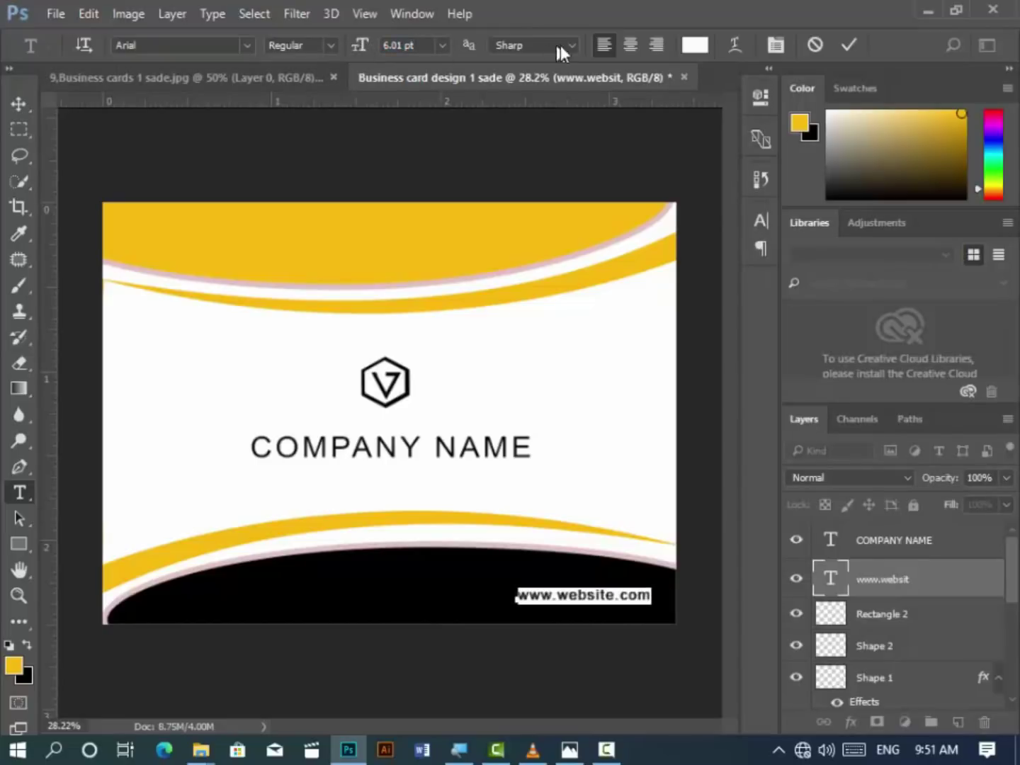
left_click(849, 45)
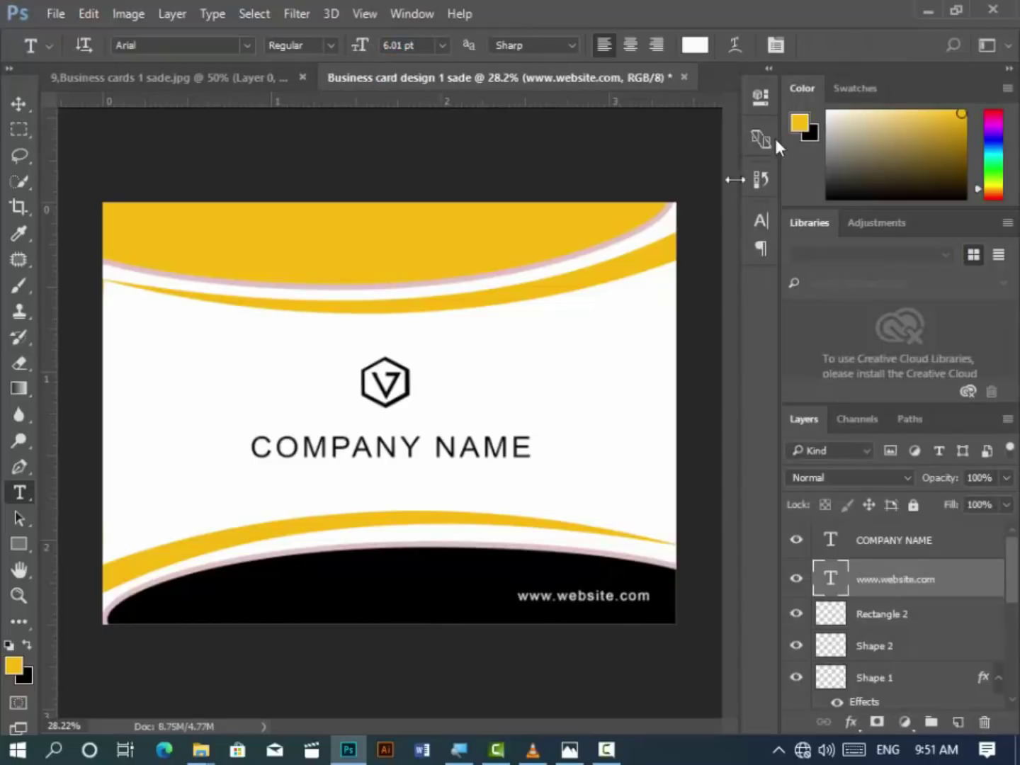
Nudge the website text right and down into the card's bottom-right corner.
left_click(20, 105)
key("shift+Right")
key("shift+Right")
key("shift+Right")
key("shift+Right")
key("shift+Right")
key("shift+Right")
key("shift+Right")
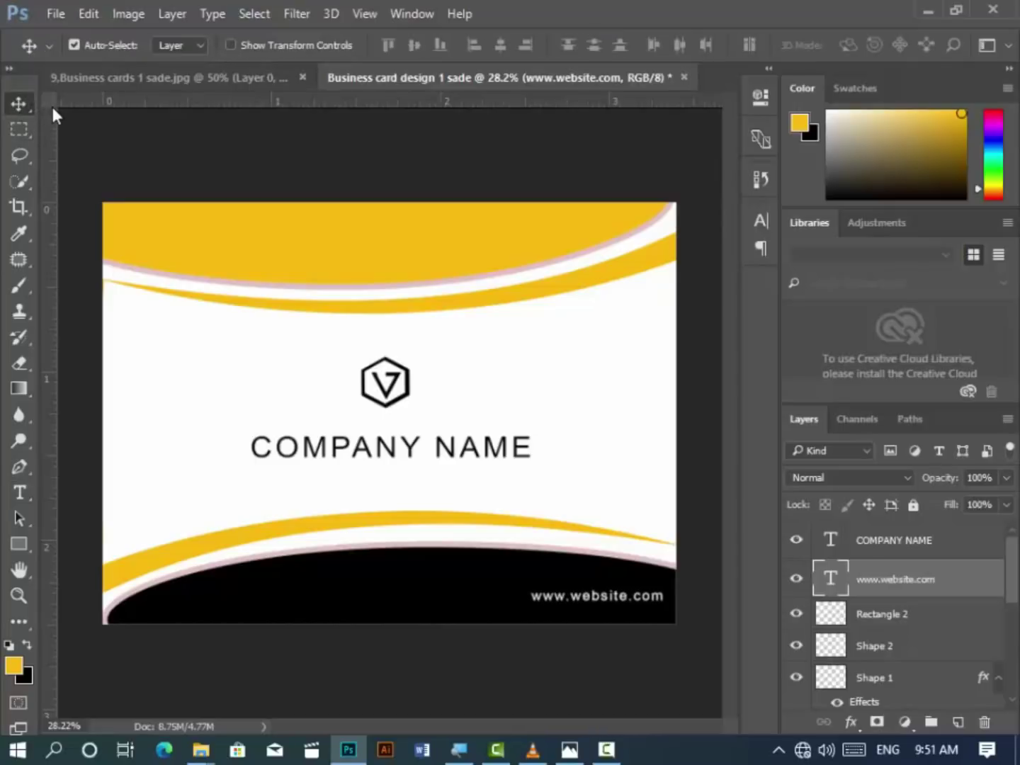
key("shift+Down")
key("shift+Down")
key("shift+Right")
key("shift+Down")
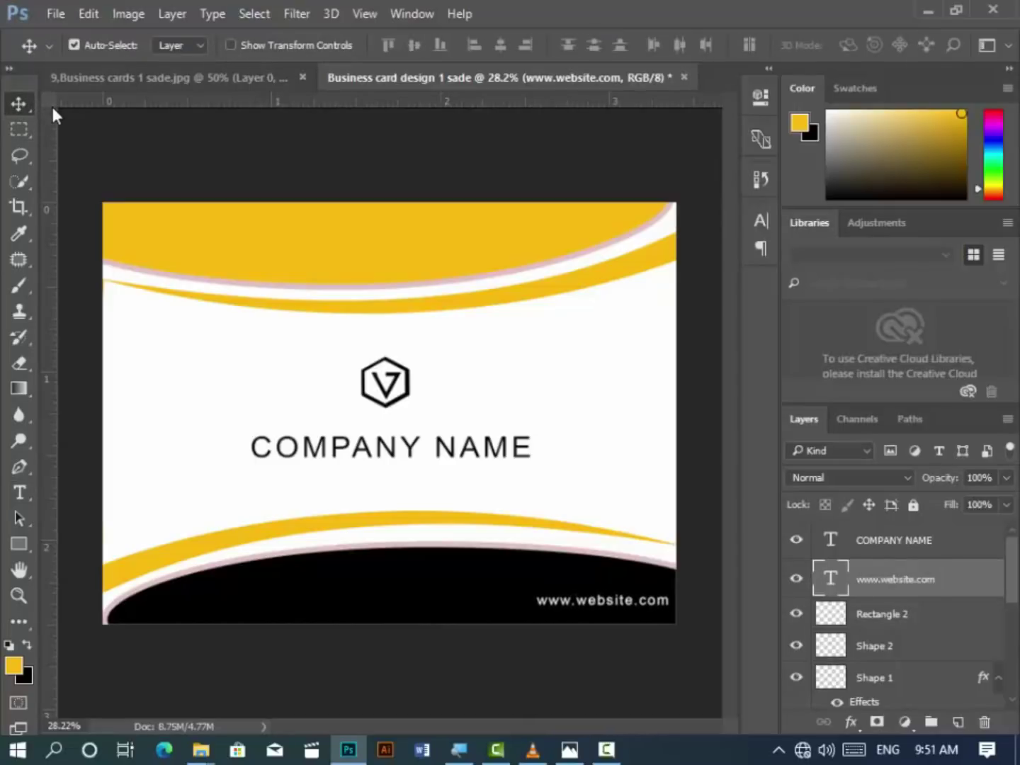
key("shift+Right")
key("shift+Right")
Set up a 3.4 × 2.5 in, 600 ppi document named 'Business card Design 2 saed'.
key("ctrl+n")
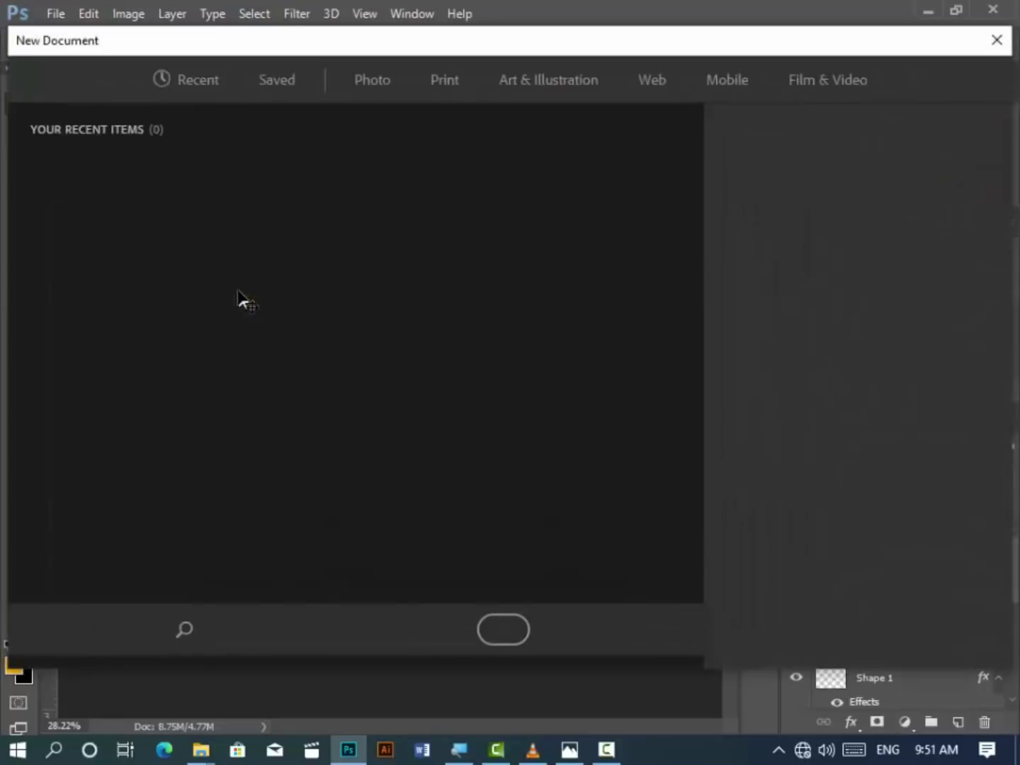
left_click(822, 155)
key("BackSpace")
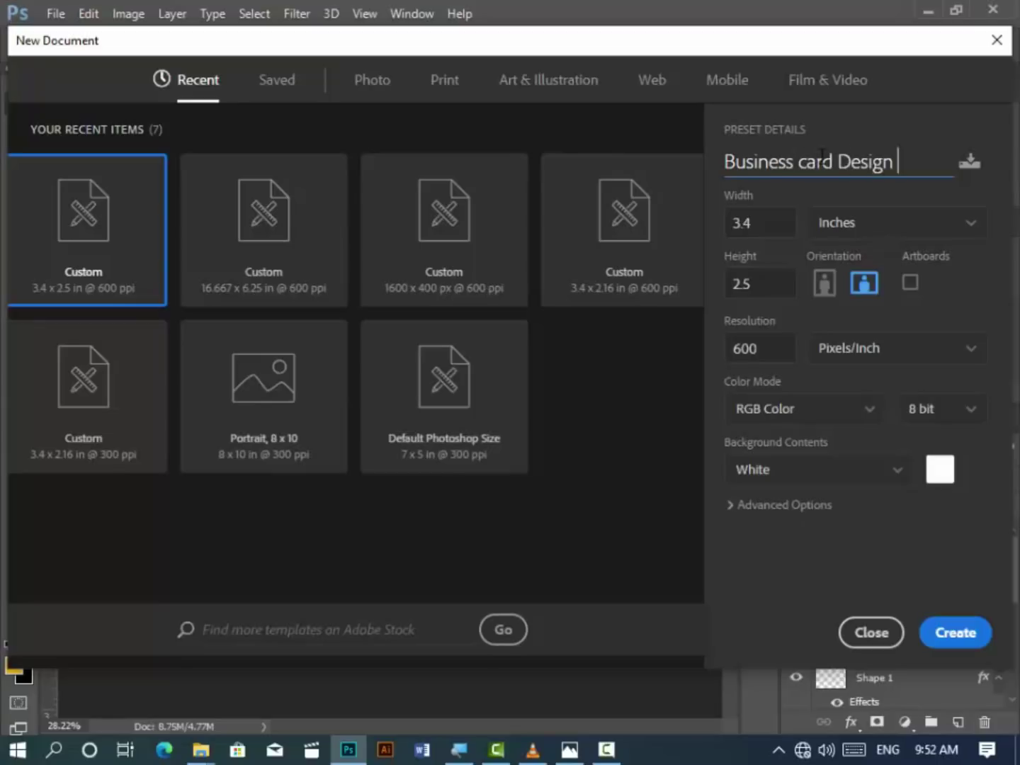
type("saed")
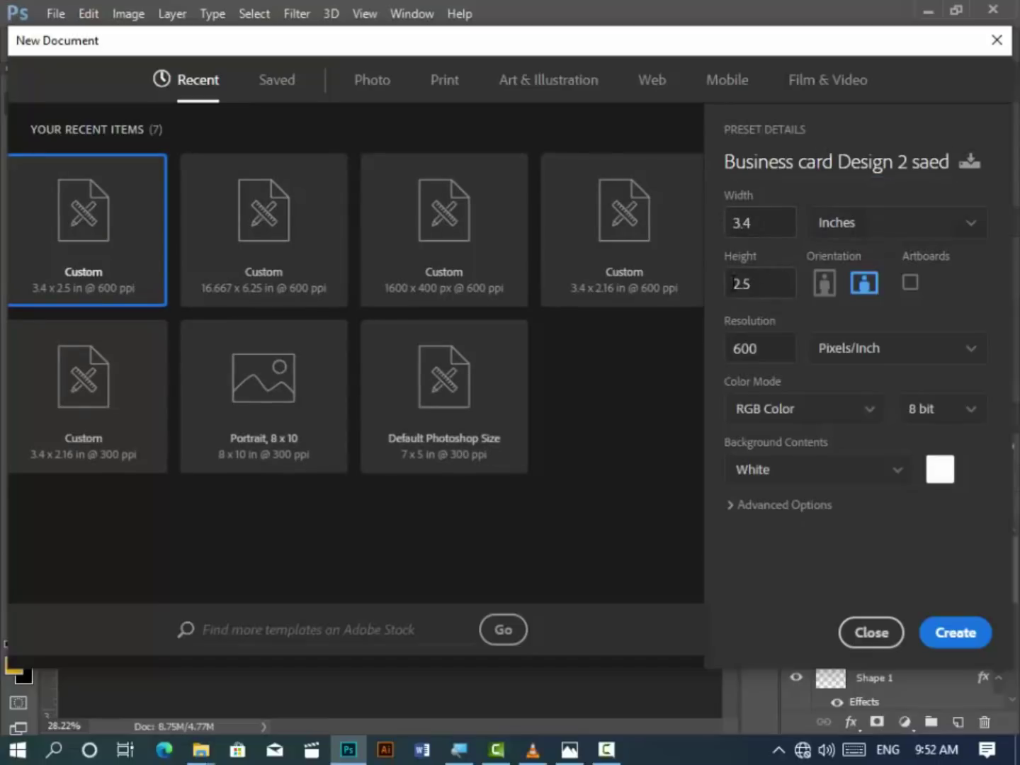
Create the new document and copy the yellow ellipse into it, nudged right and down.
left_click(951, 636)
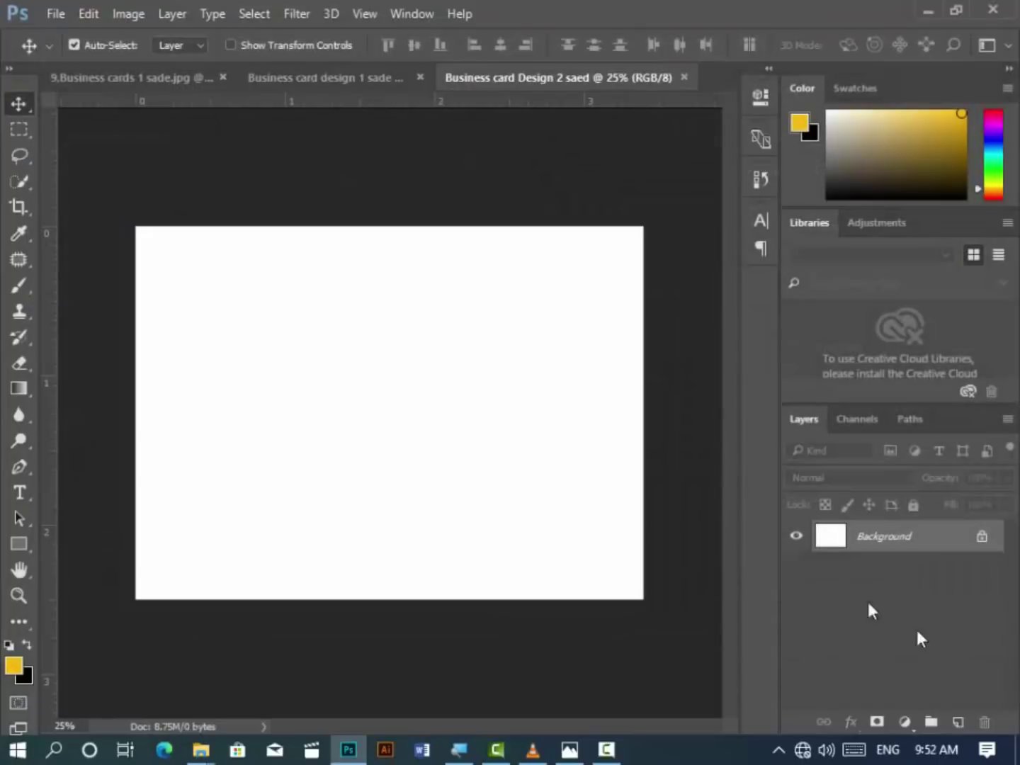
left_click(173, 76)
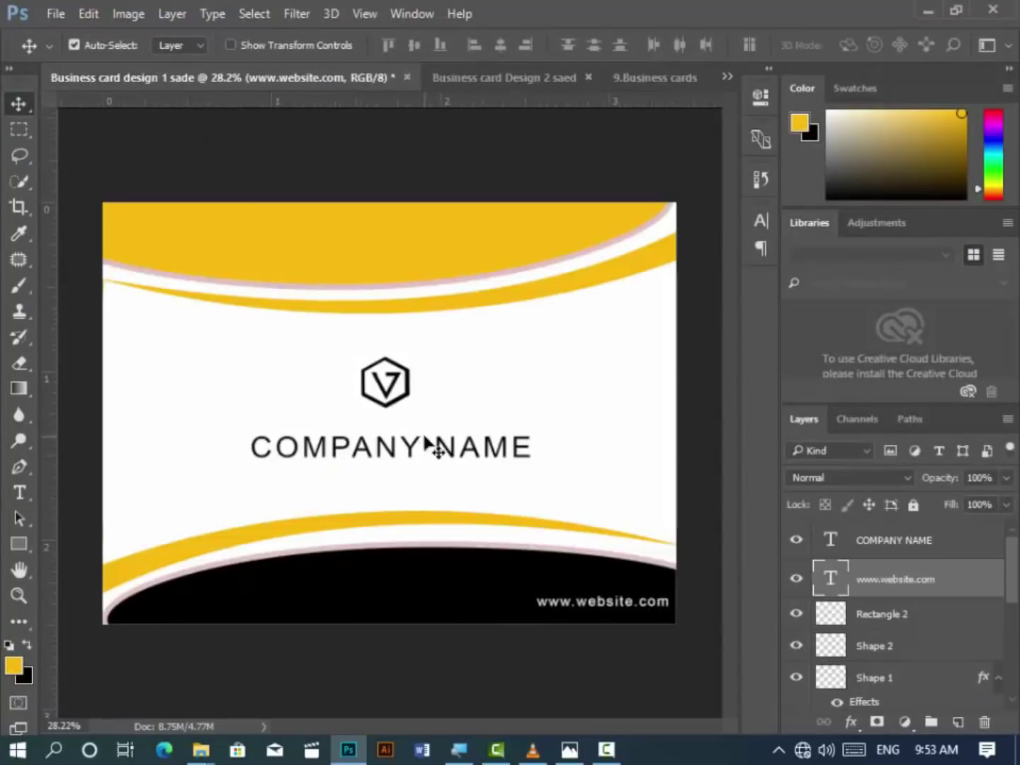
left_click_drag(353, 266, 383, 539)
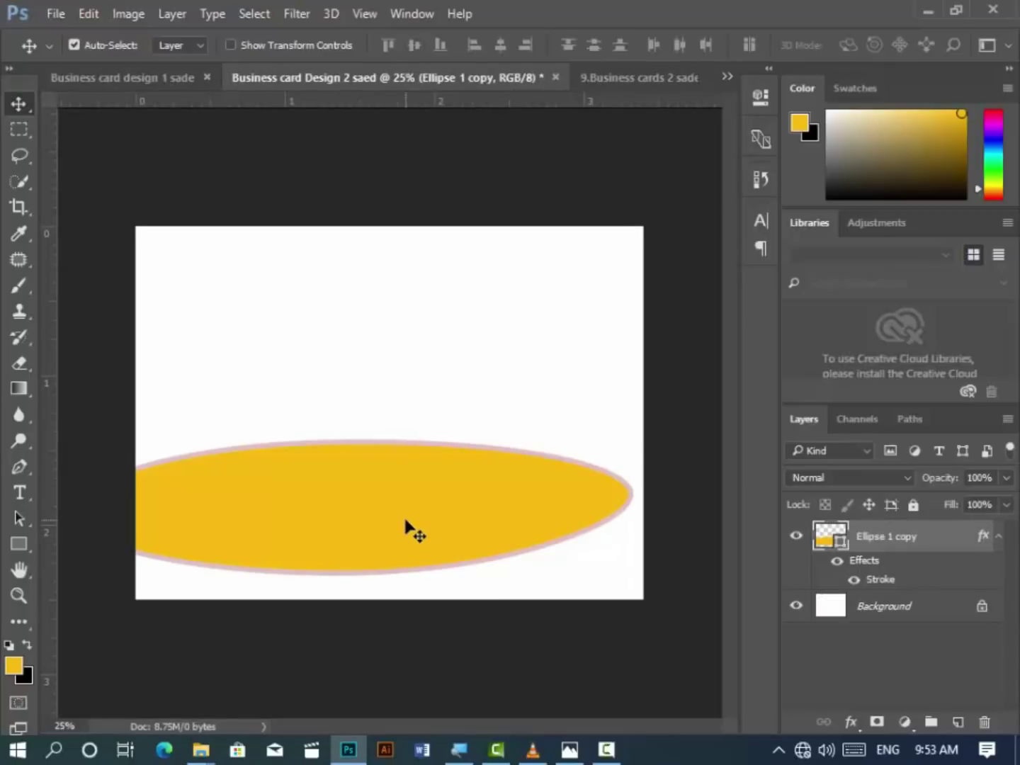
key("shift+Right")
key("shift+Right")
key("shift+Right")
key("shift+Right")
key("shift+Right")
key("shift+Right")
key("shift+Down")
key("shift+Down")
key("shift+Down")
key("shift+Down")
key("shift+Down")
key("shift+Down")
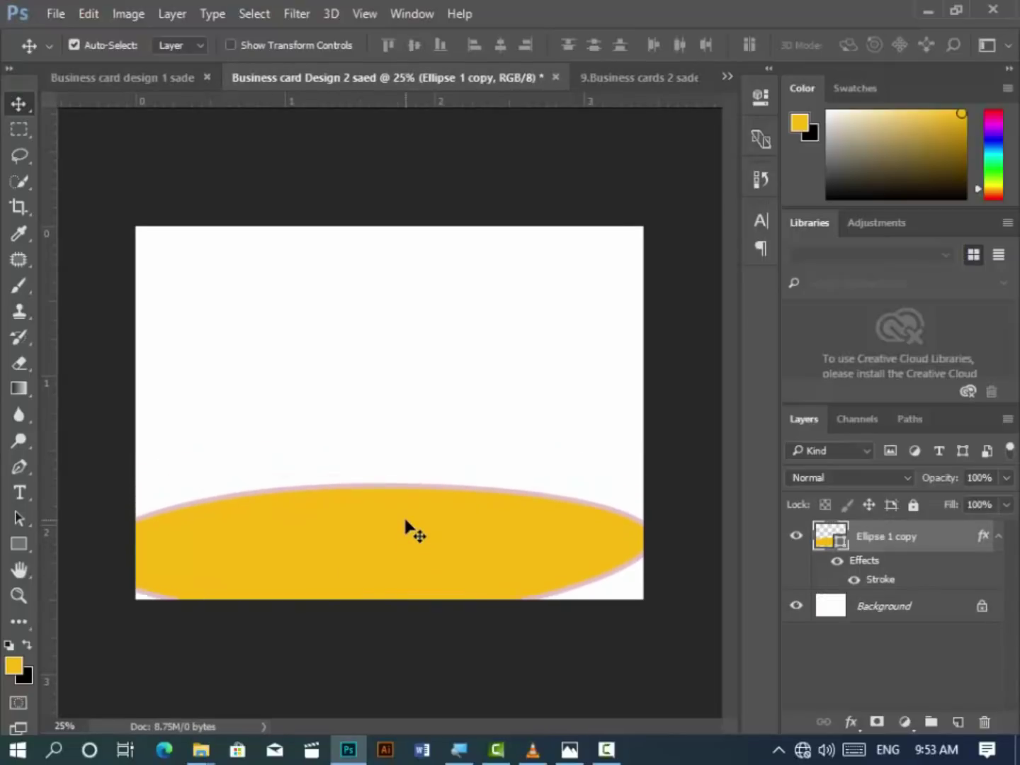
key("shift+Down")
key("shift+Down")
key("shift+Down")
key("shift+Down")
key("shift+Down")
key("shift+Down")
key("shift+Down")
key("shift+Down")
key("shift+Down")
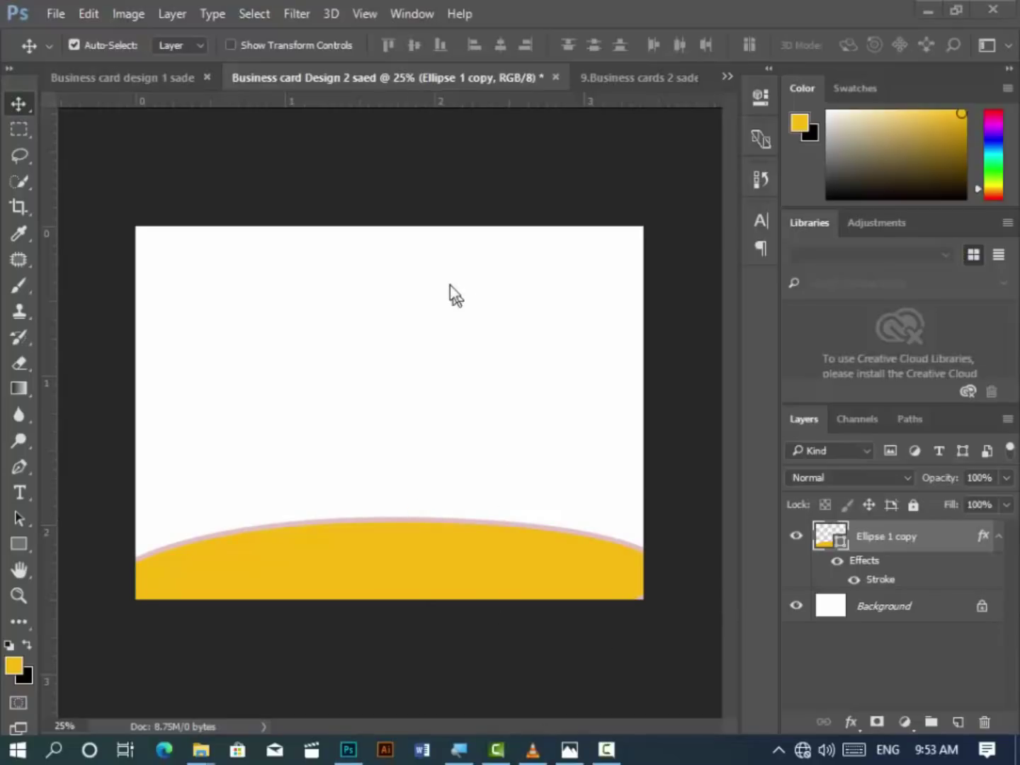
key("shift+Right")
key("shift+Right")
key("shift+Right")
Warp the ellipse, lifting its top edge into a higher arch.
key("shift+Down")
key("shift+Down")
key("shift+Down")
key("ctrl+t")
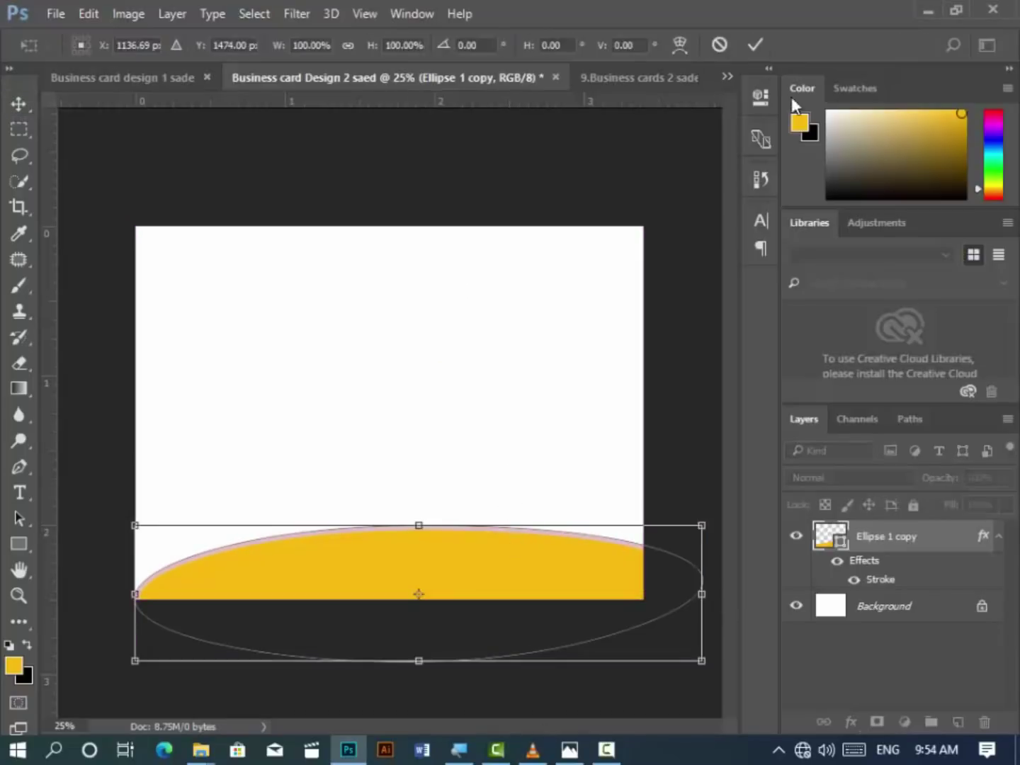
left_click(679, 45)
left_click_drag(619, 532, 623, 530)
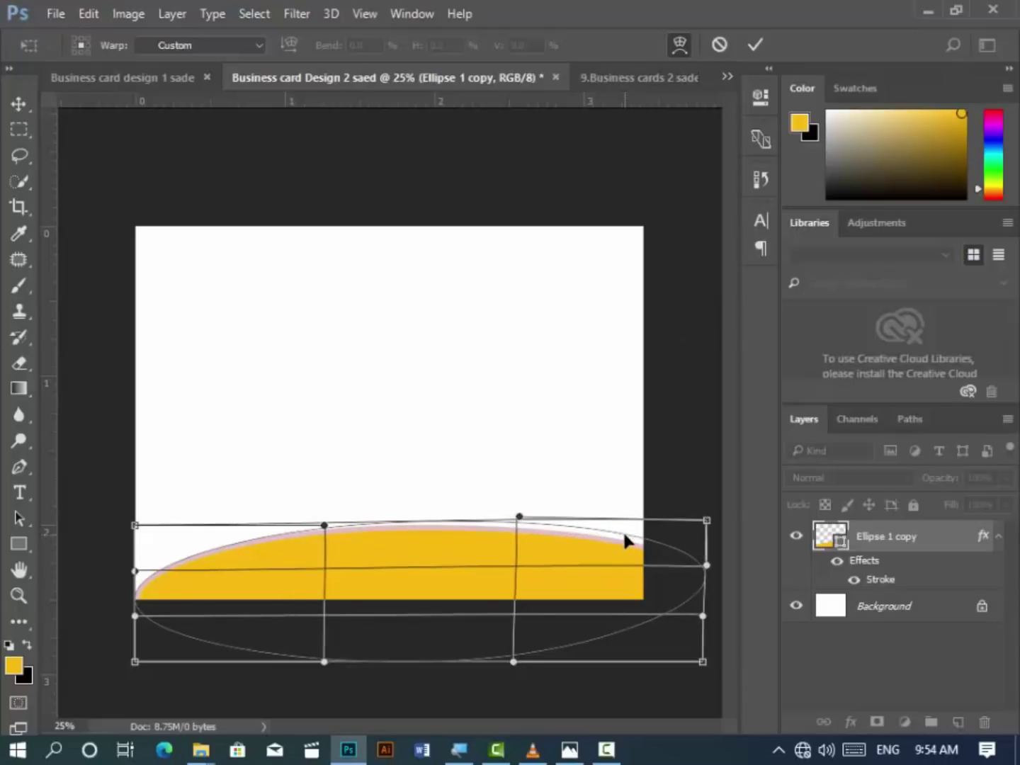
left_click_drag(409, 532, 400, 520)
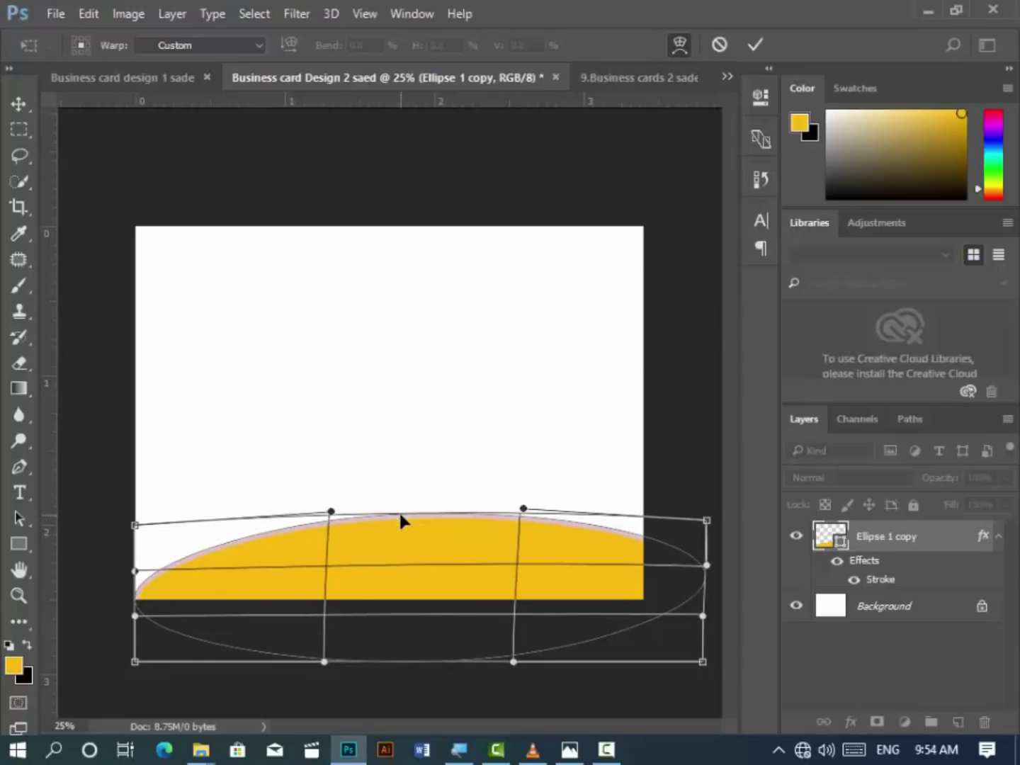
key("Return")
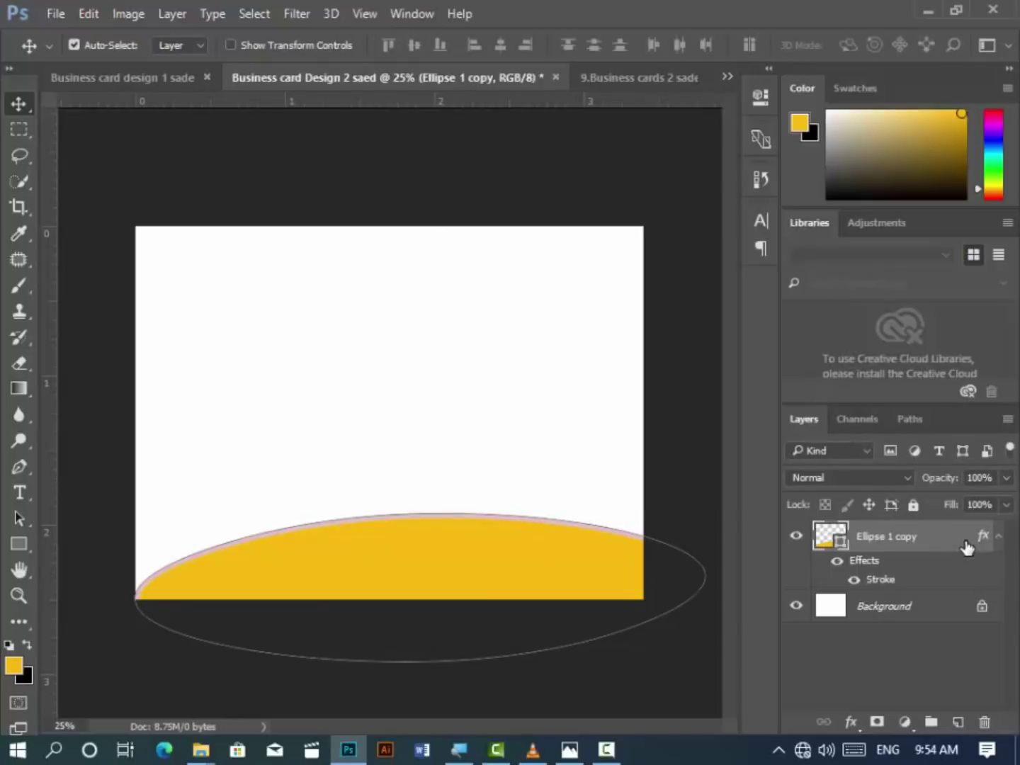
Raise the ellipse's pink stroke to 27 px and copy the yellow swoosh from the first design.
double_click(966, 546)
left_click_drag(397, 89, 642, 83)
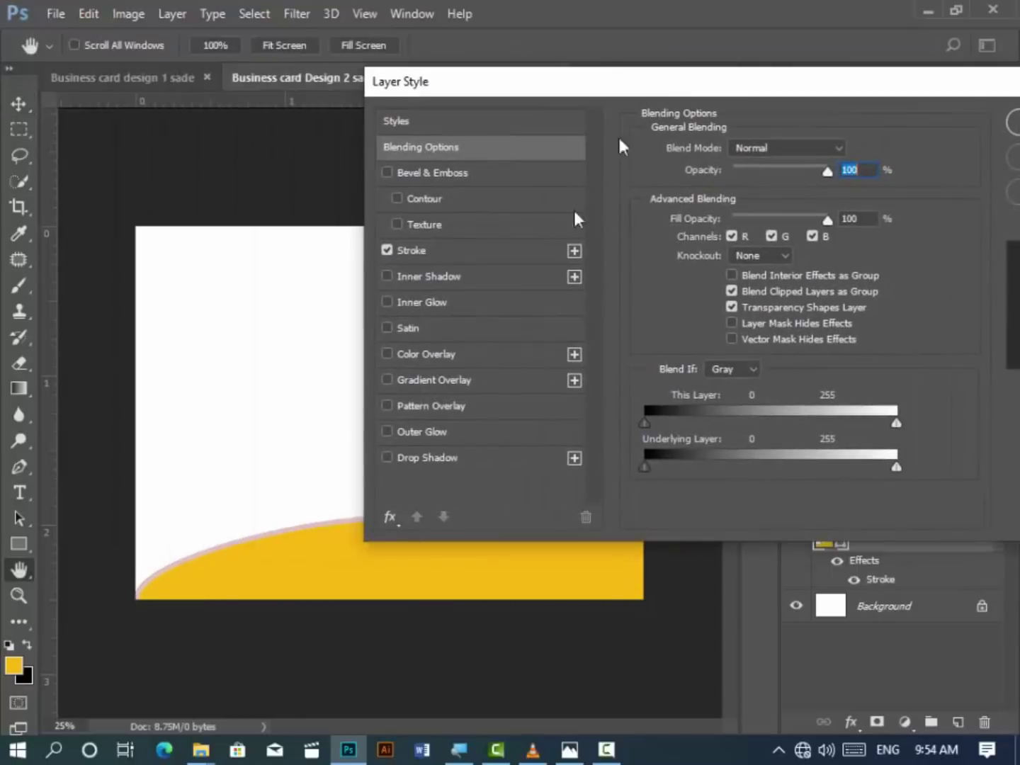
left_click(494, 252)
left_click_drag(728, 149, 730, 144)
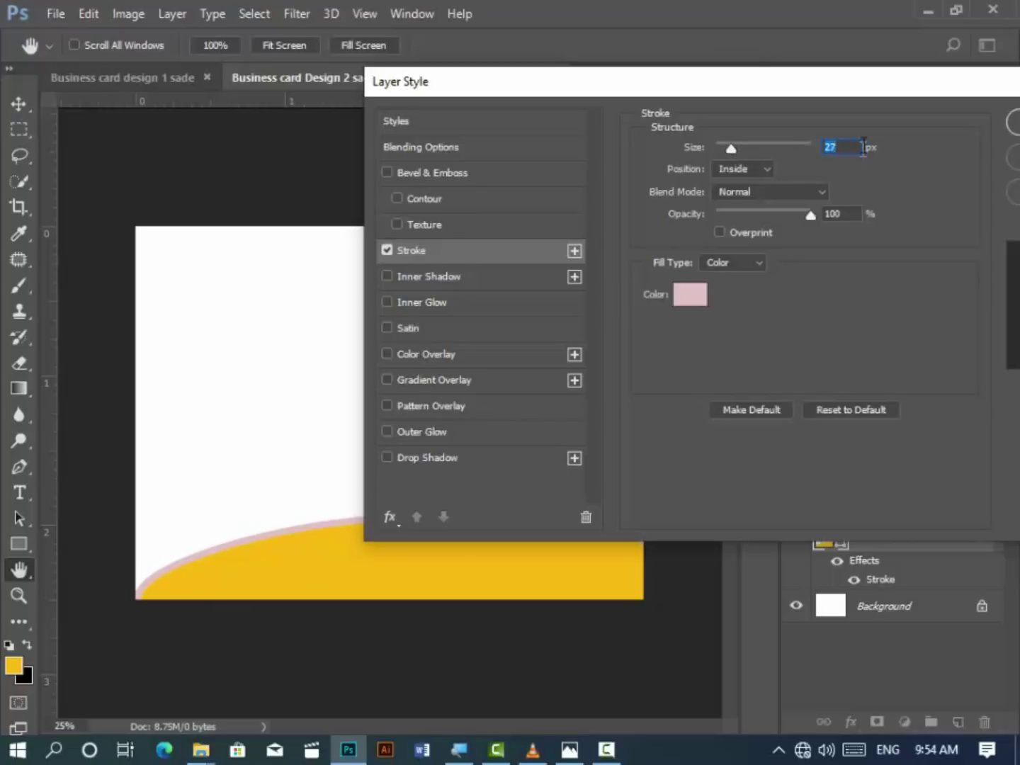
key("Return")
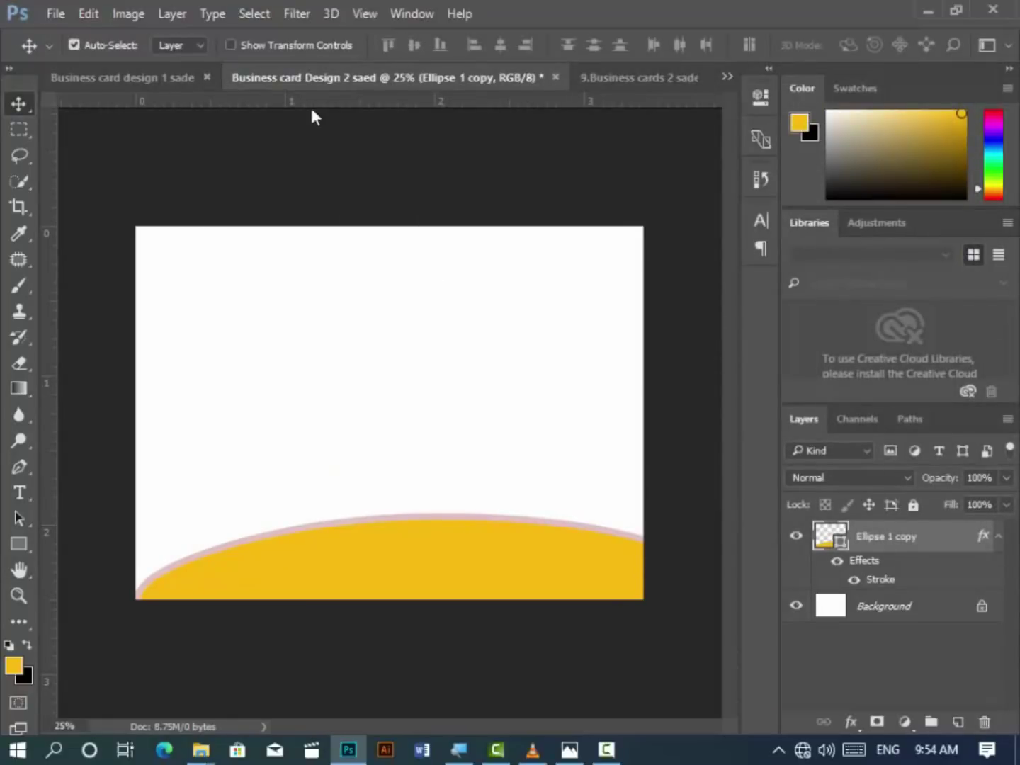
left_click(170, 78)
mouse_move(381, 533)
left_mouse_down()
mouse_move(501, 130)
mouse_move(388, 459)
left_mouse_up()
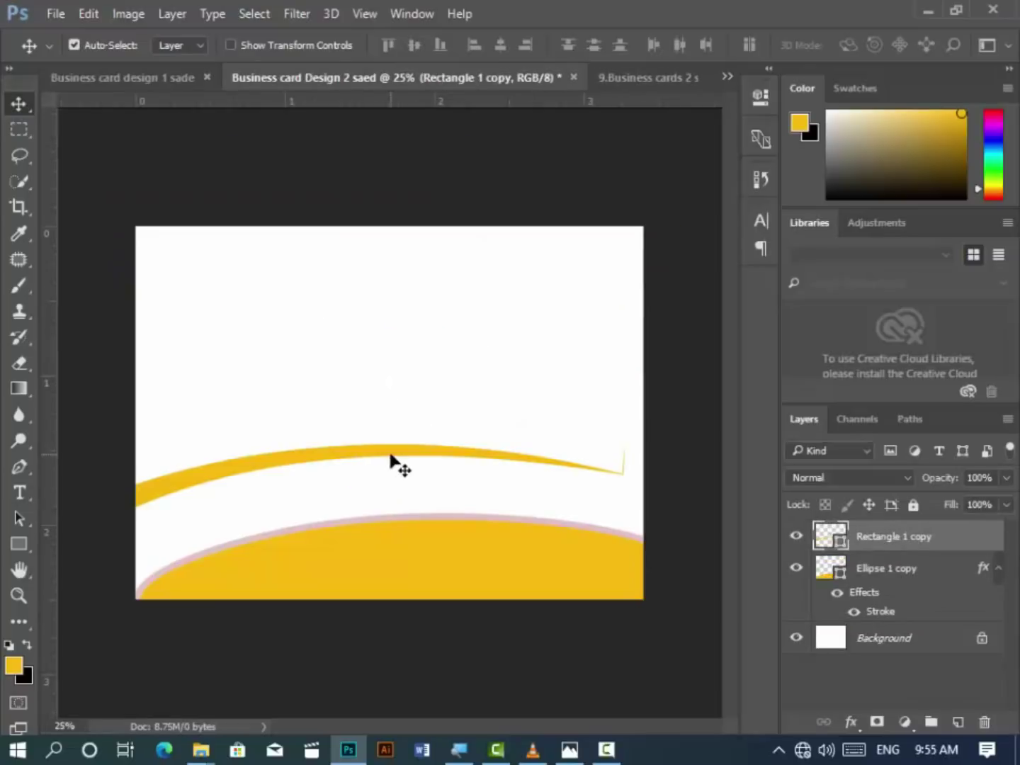
Nudge the thin yellow wave right and three steps down.
key("Right")
key("Right")
key("Right")
key("Down")
key("Down")
key("Down")
key("Down")
key("Down")
key("Down")
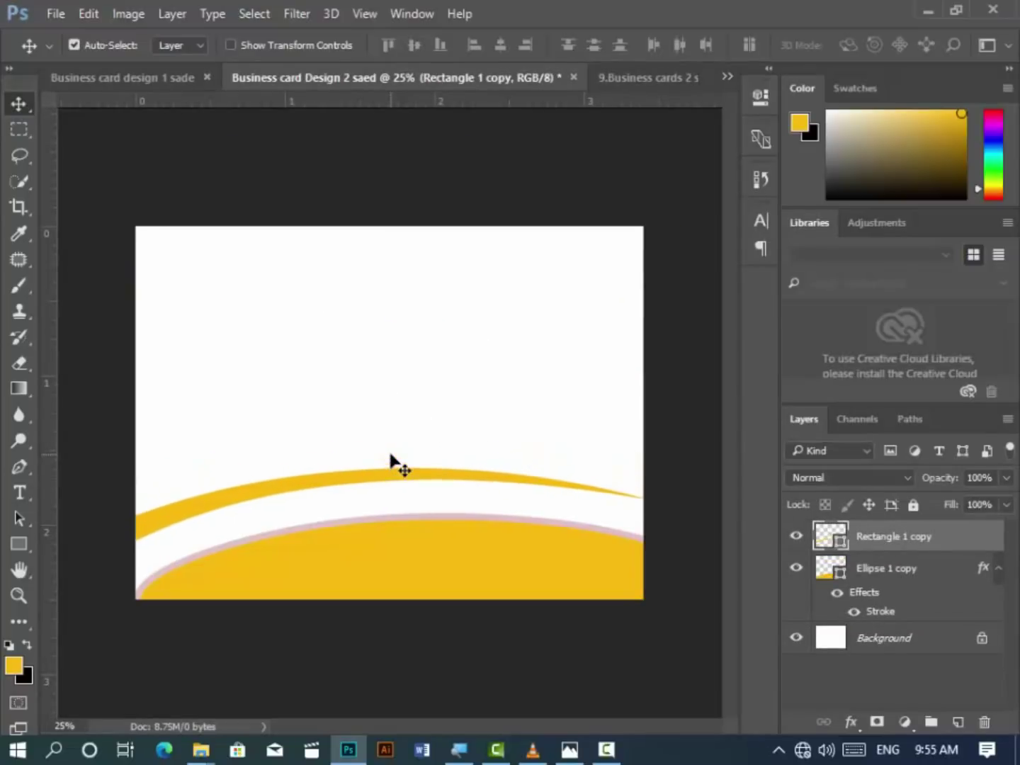
key("Down")
key("Down")
key("Down")
key("Down")
key("Down")
key("Down")
key("Down")
key("Down")
key("Down")
key("Down")
key("Down")
key("Down")
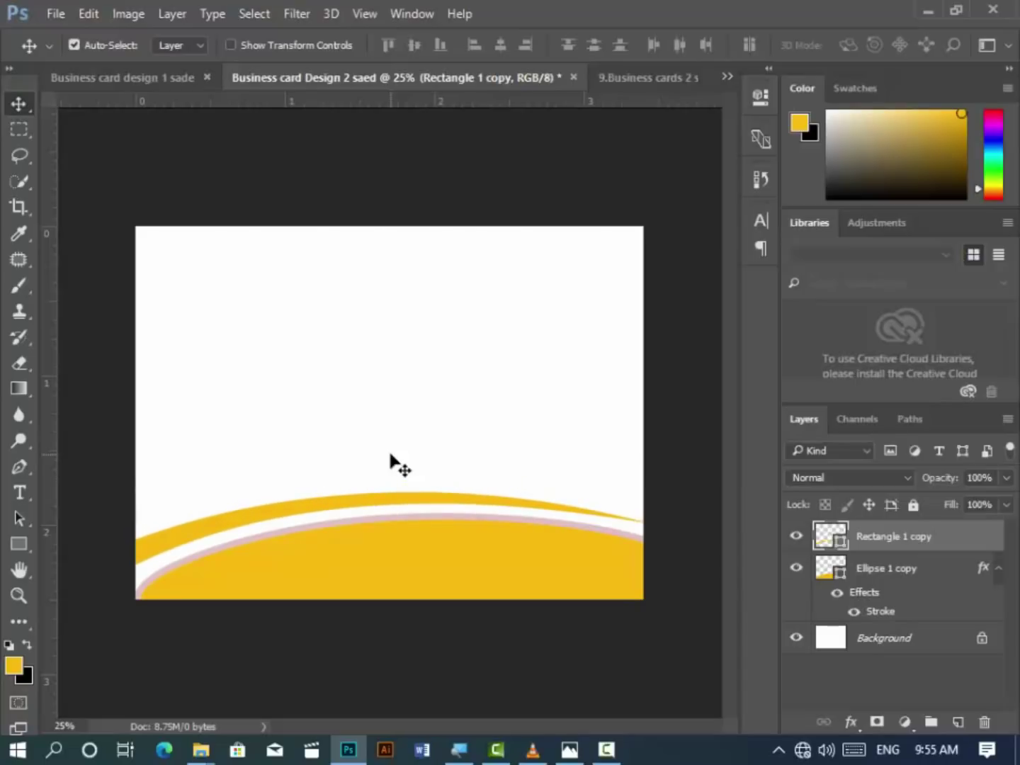
key("Down")
key("Down")
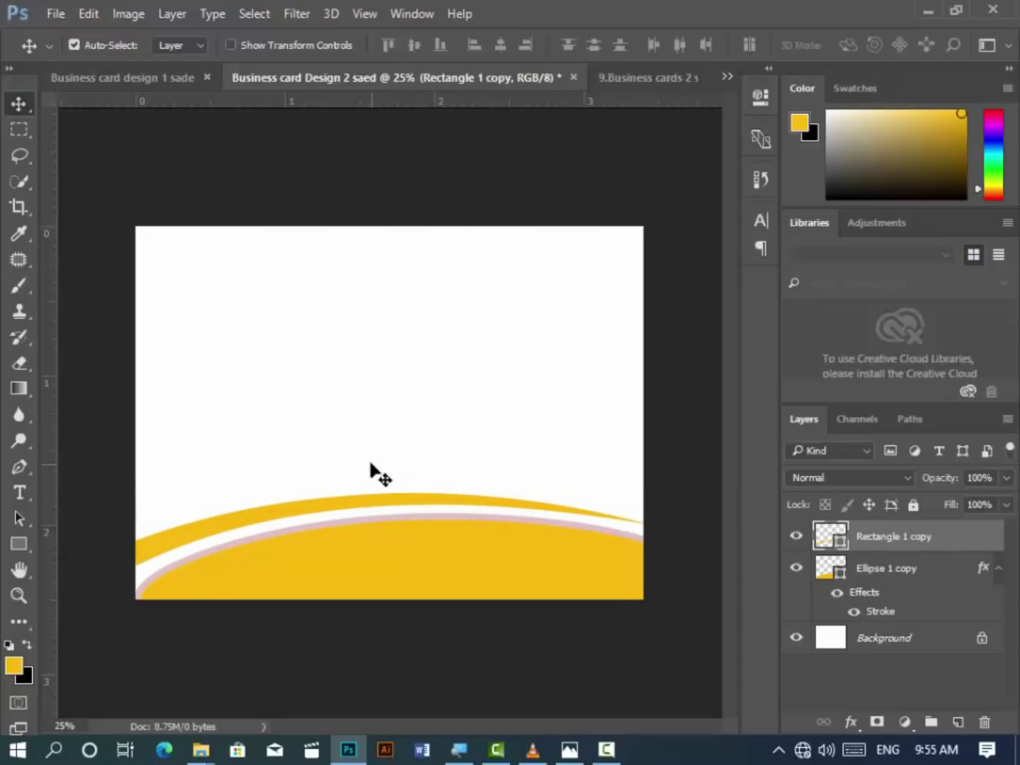
Draw a black rectangle over the card's upper right, stacked below the yellow curve.
left_click(19, 544)
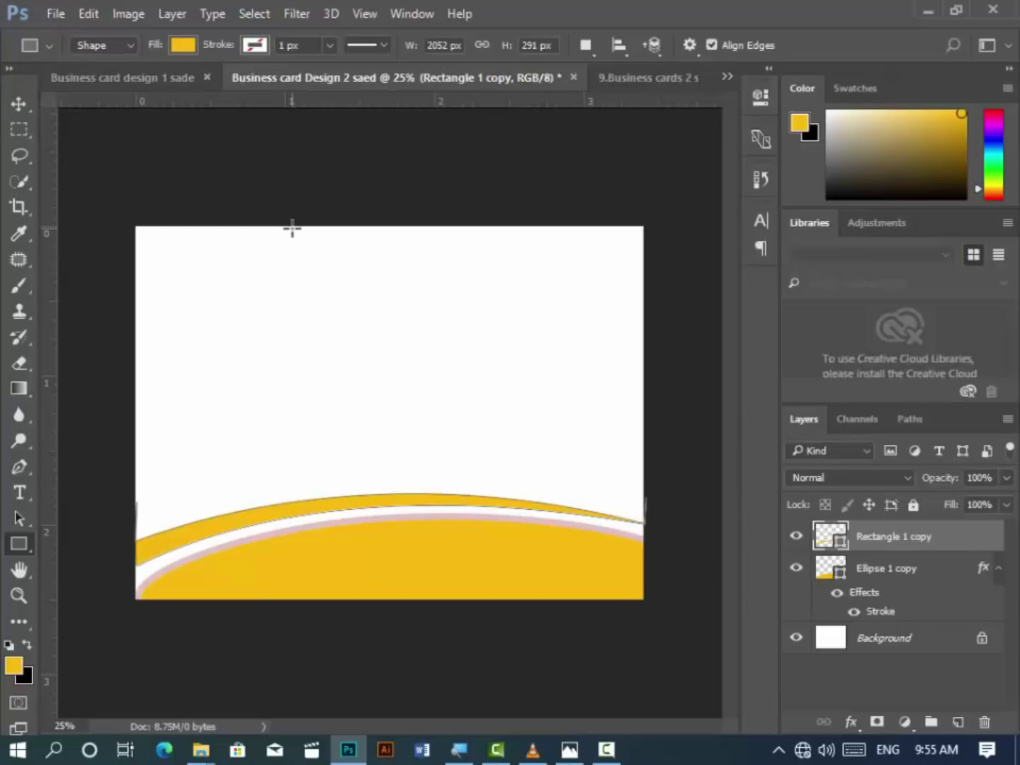
left_click_drag(291, 230, 656, 549)
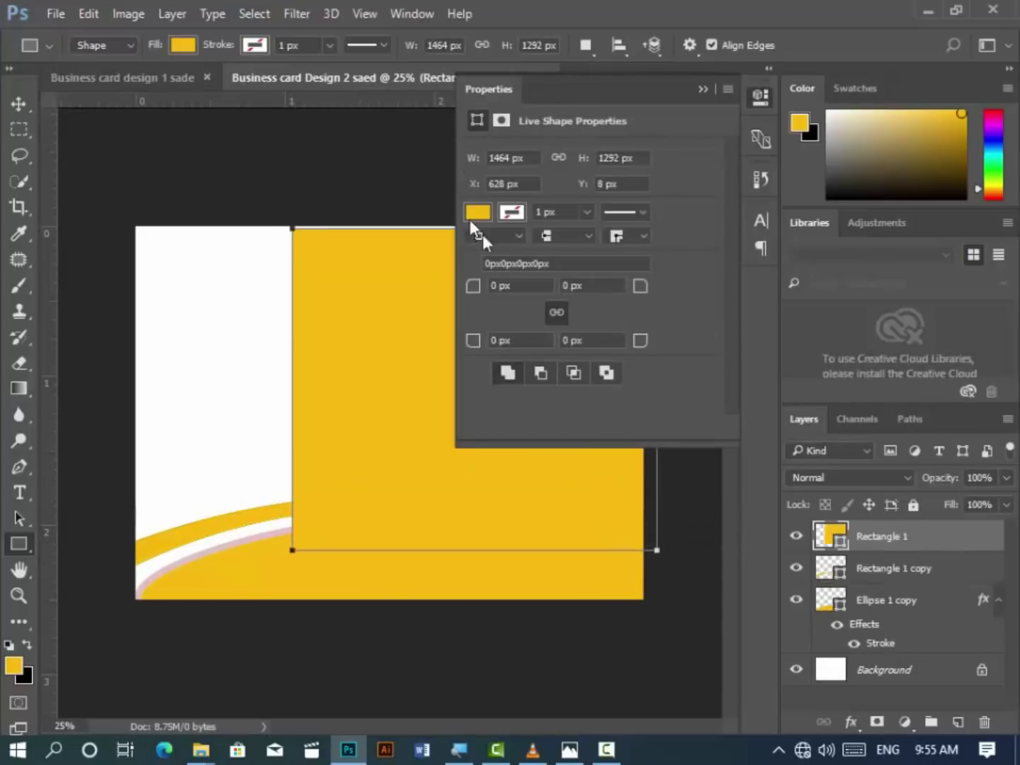
left_click(477, 212)
left_click(479, 318)
left_click(702, 90)
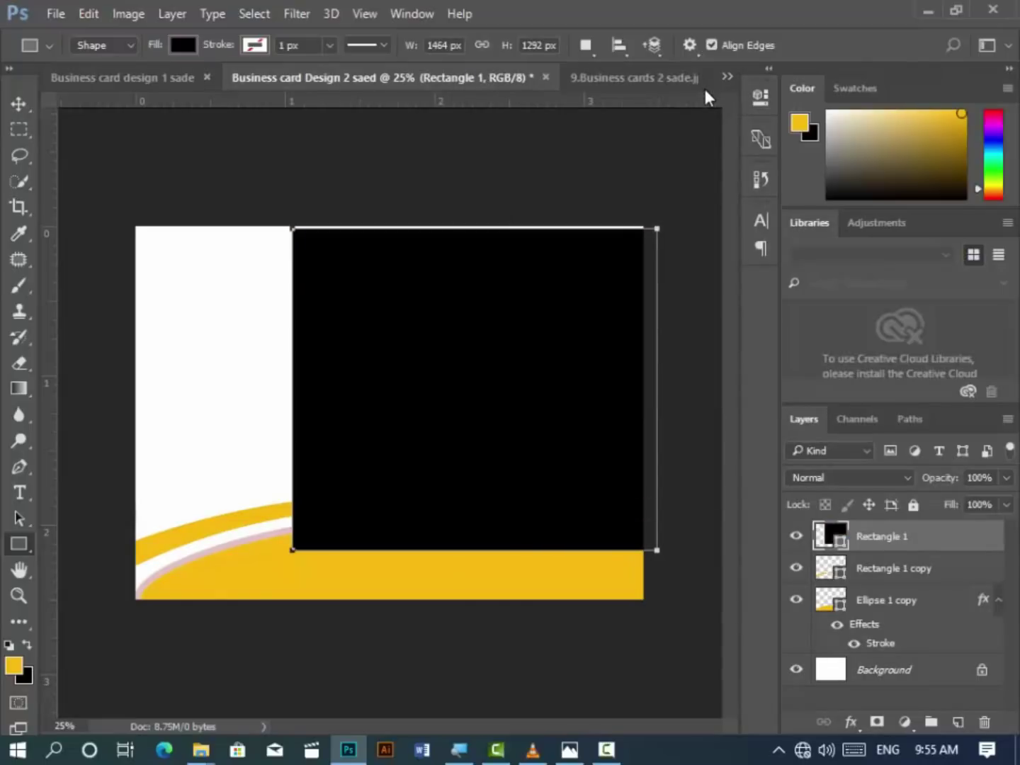
left_click(27, 110)
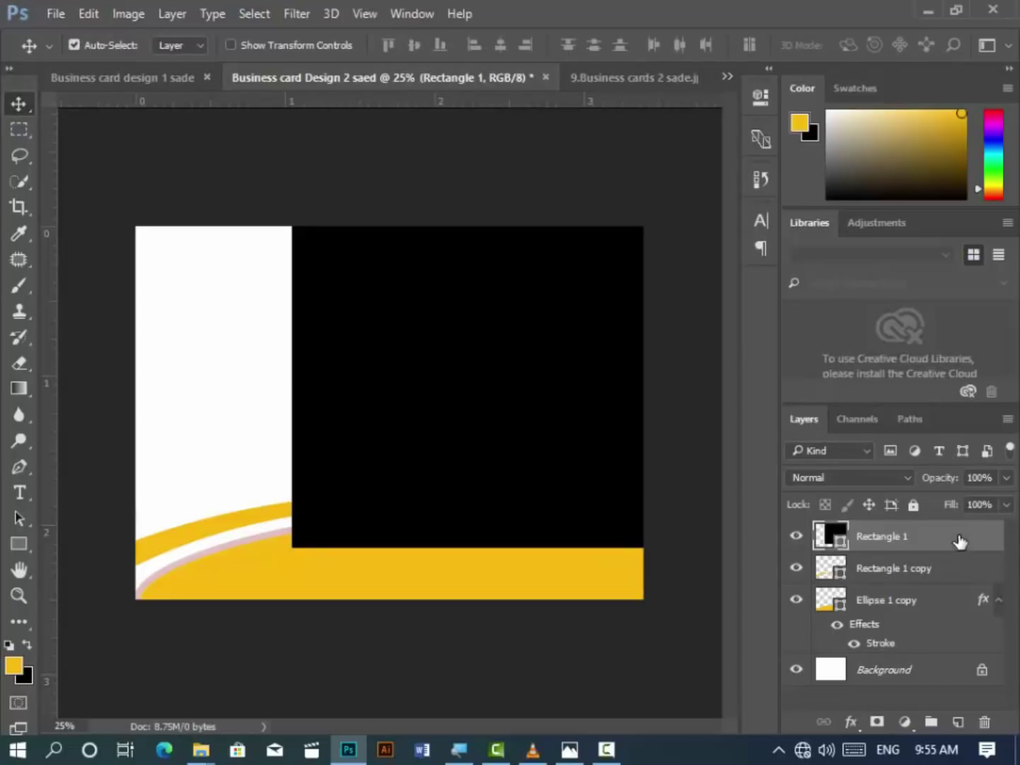
left_click_drag(958, 542, 949, 640)
Distort the black rectangle so its left edge slants down toward the yellow wave.
right_click(410, 334)
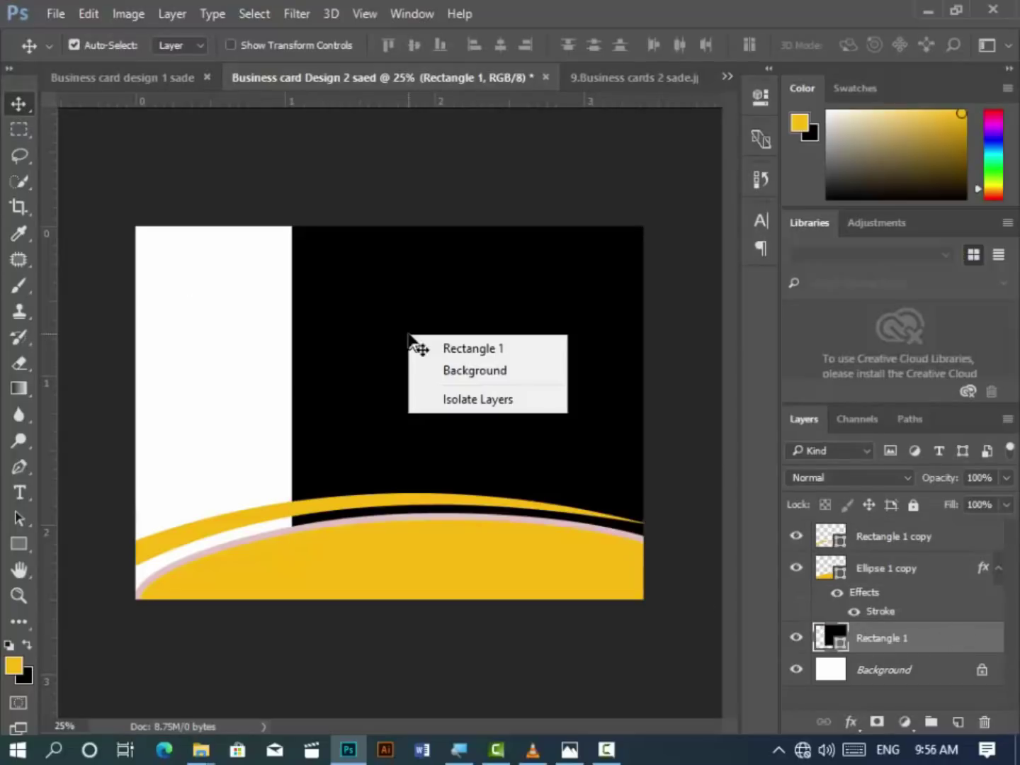
left_click(758, 18)
key("ctrl+t")
right_click(526, 329)
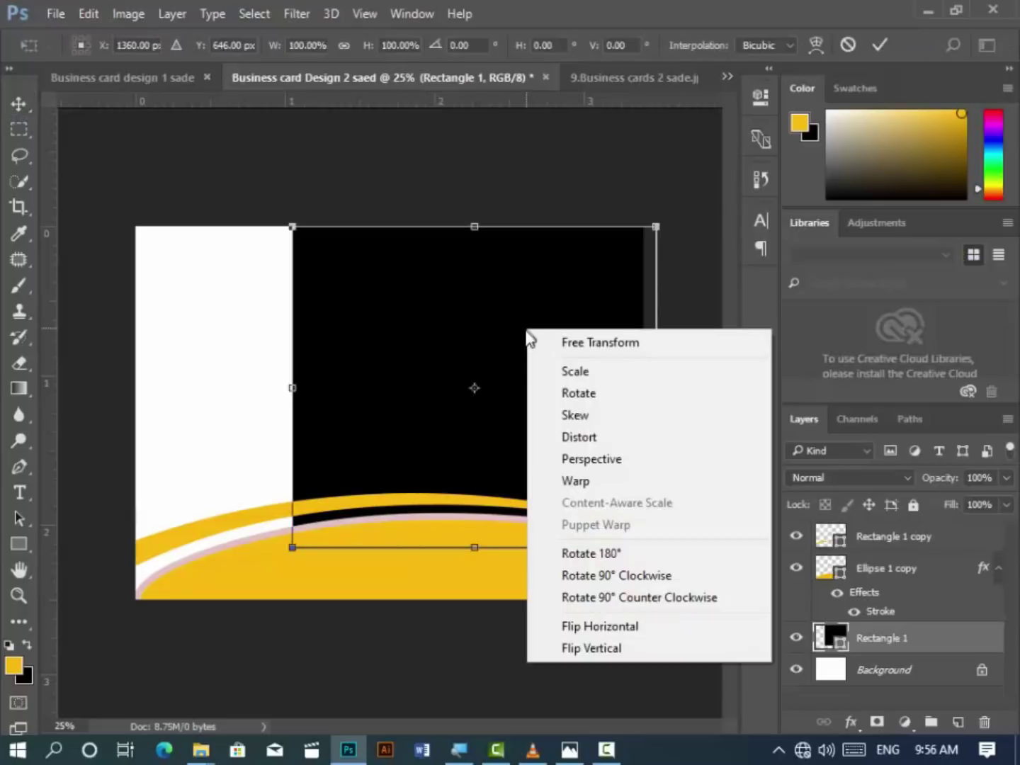
left_click(603, 439)
left_click_drag(293, 226, 284, 234)
left_click_drag(292, 547, 374, 530)
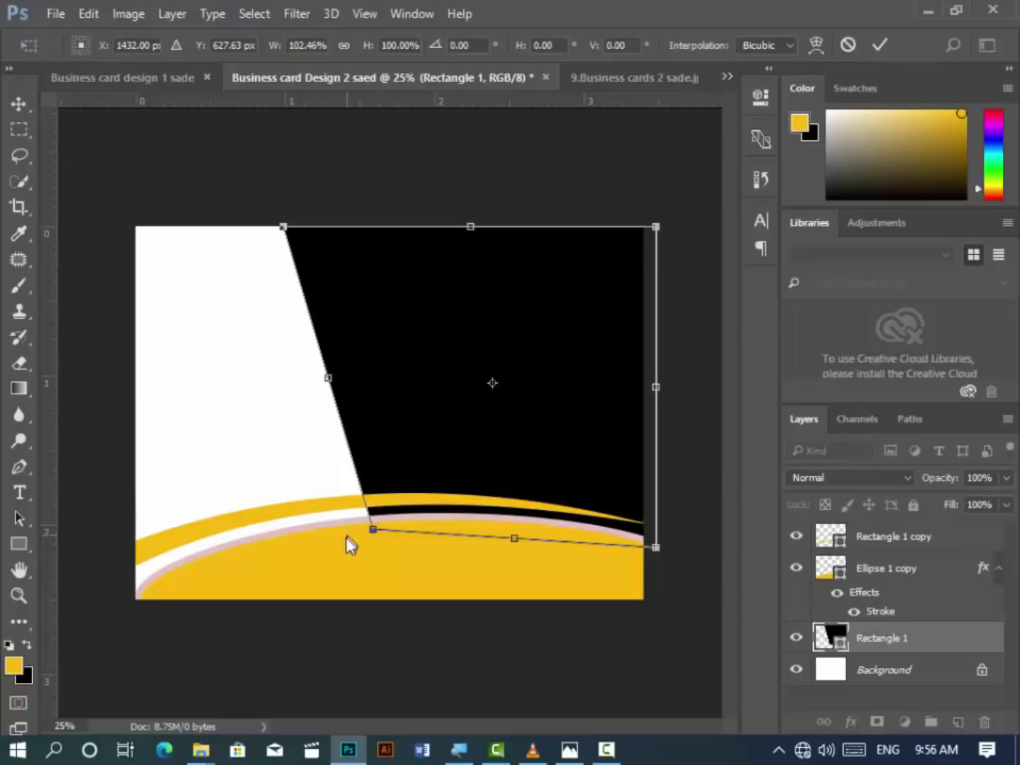
left_click_drag(283, 226, 267, 226)
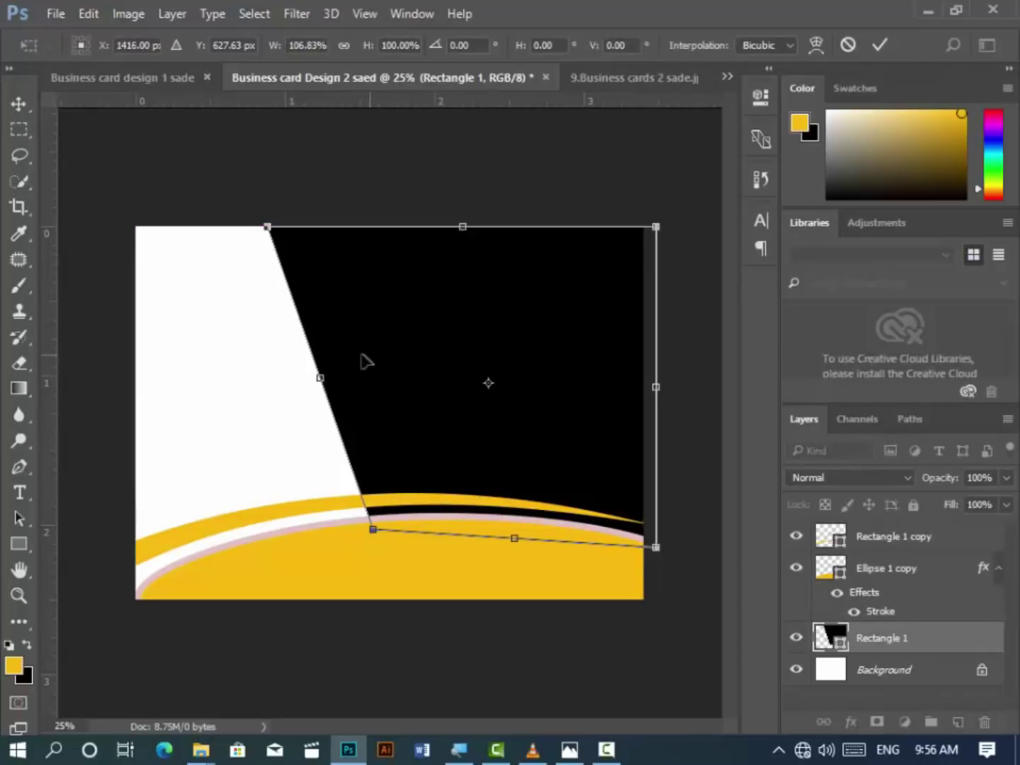
left_click_drag(361, 353, 359, 354)
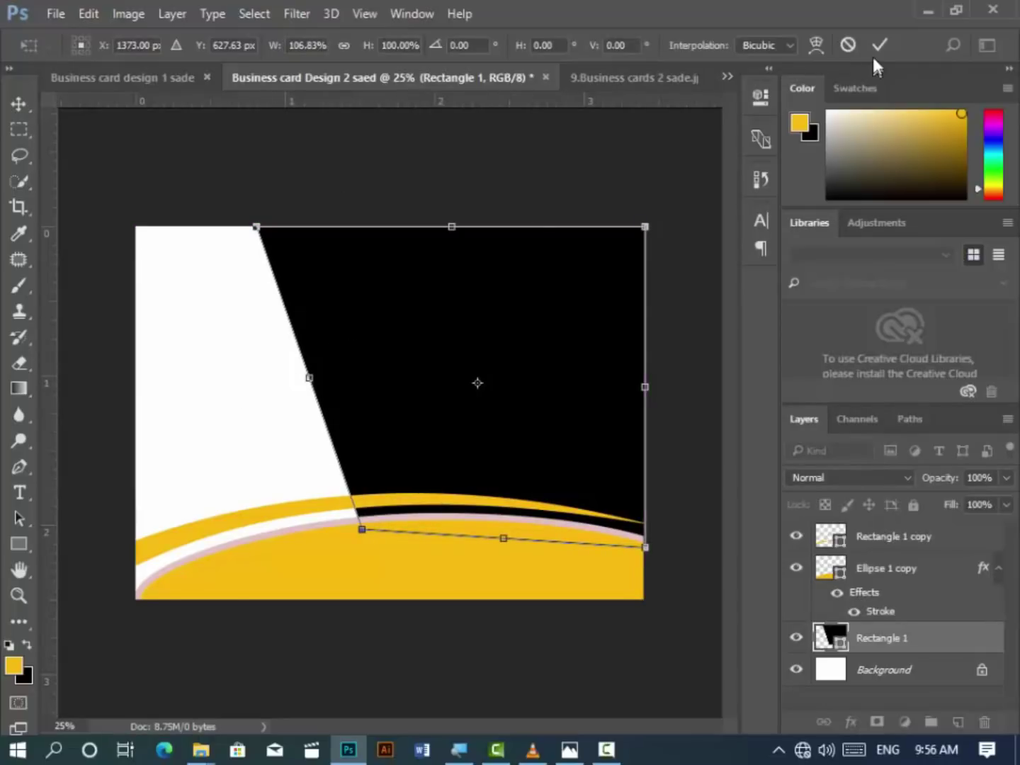
left_click(879, 45)
Distort the black panel again, pushing its top-left corner further left, and apply.
key("ctrl+t")
right_click(357, 312)
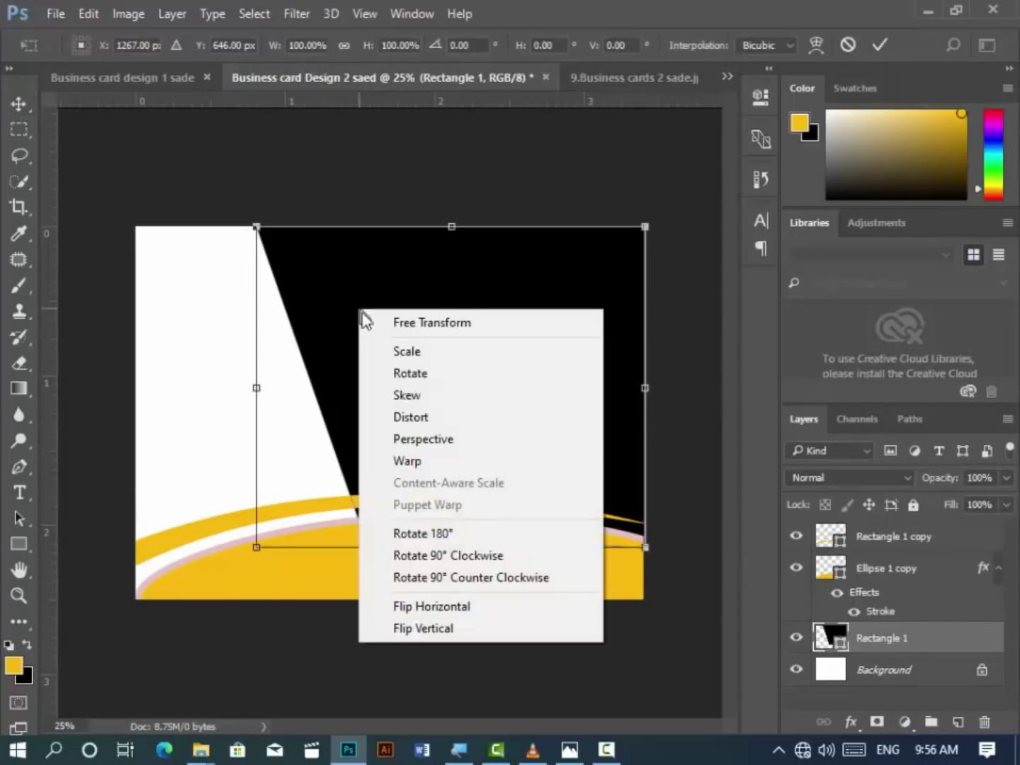
left_click(419, 417)
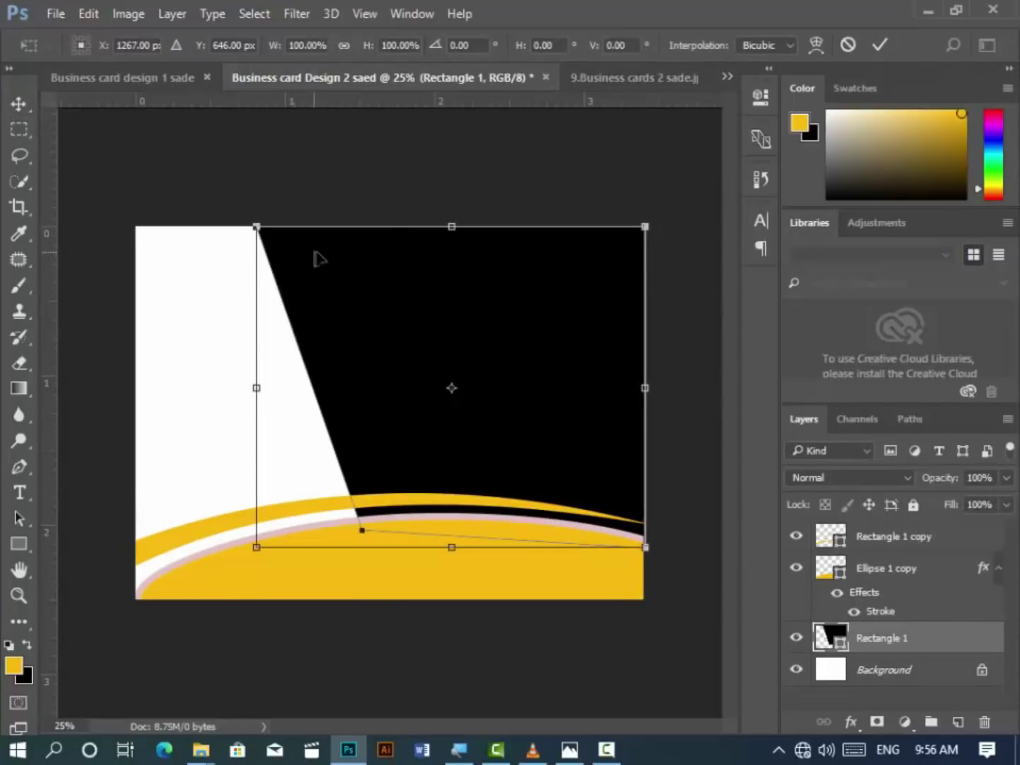
left_click_drag(319, 258, 307, 259)
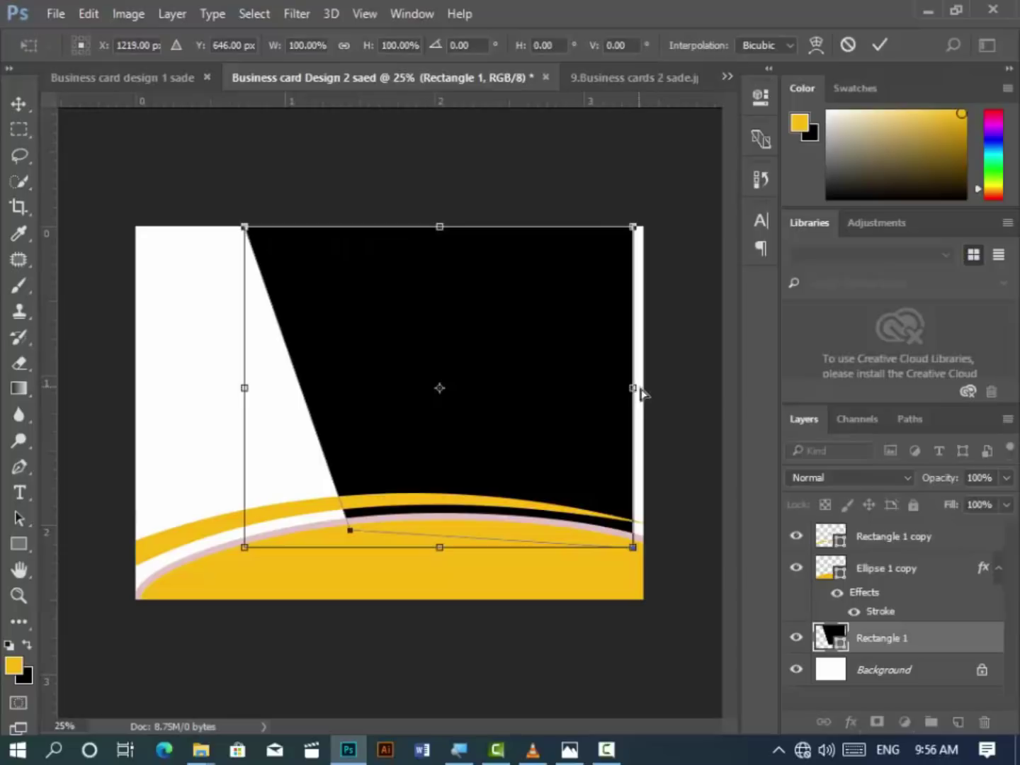
left_click_drag(245, 227, 233, 227)
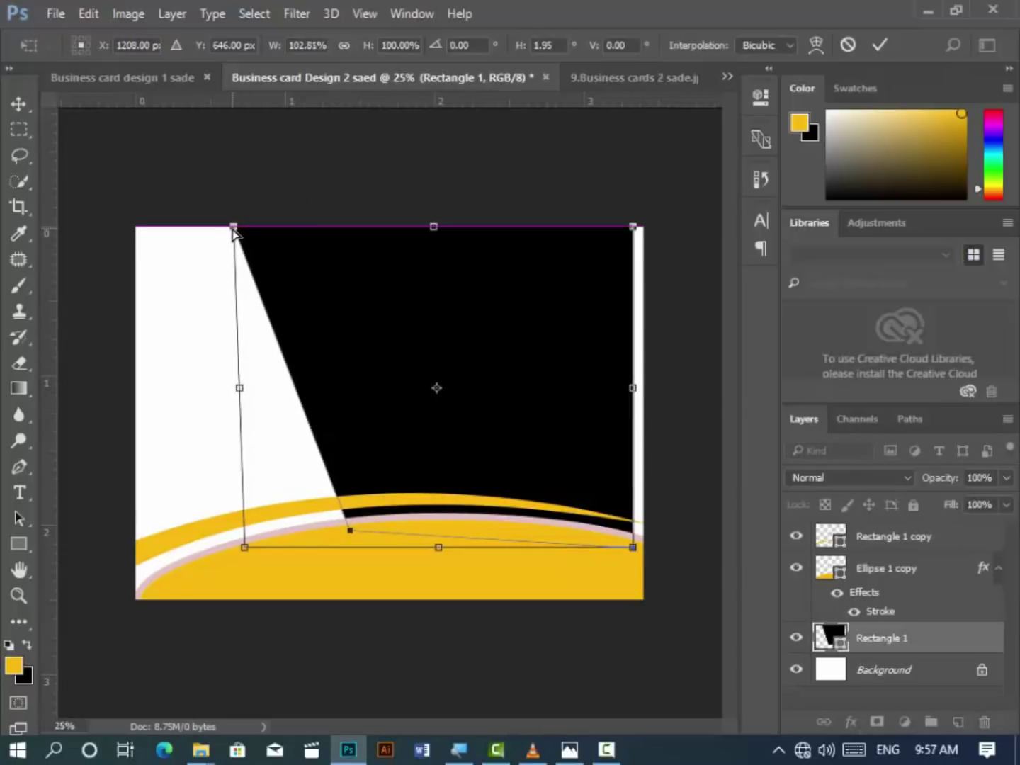
left_click_drag(337, 269, 320, 269)
left_click(880, 45)
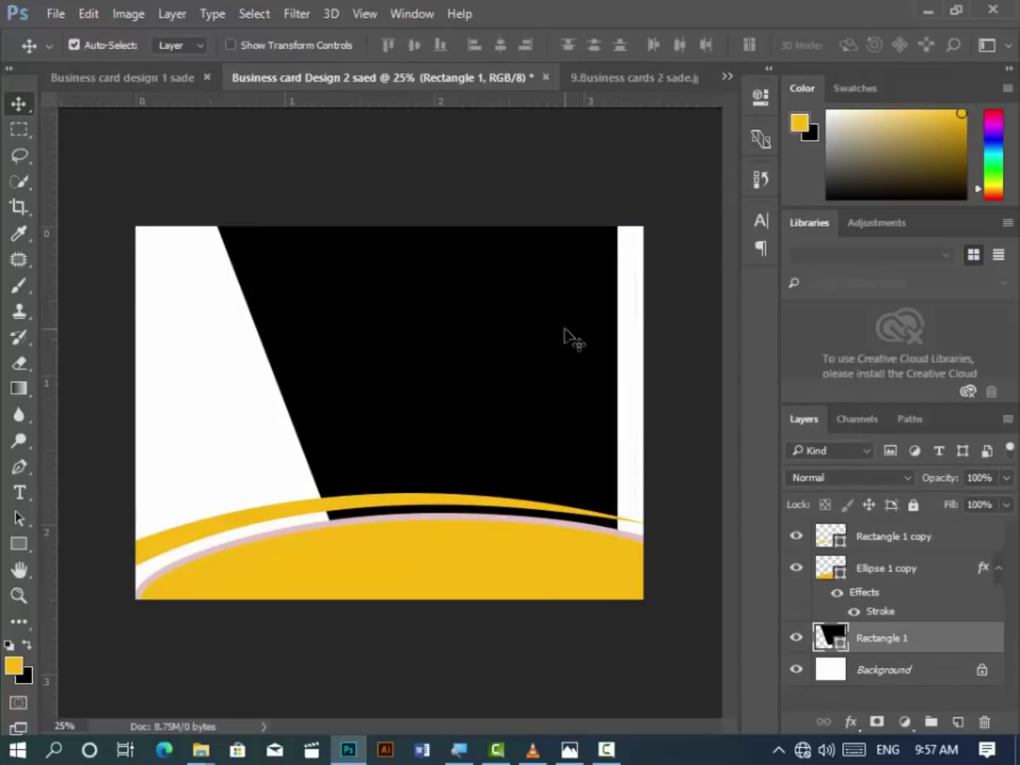
key("ctrl+t")
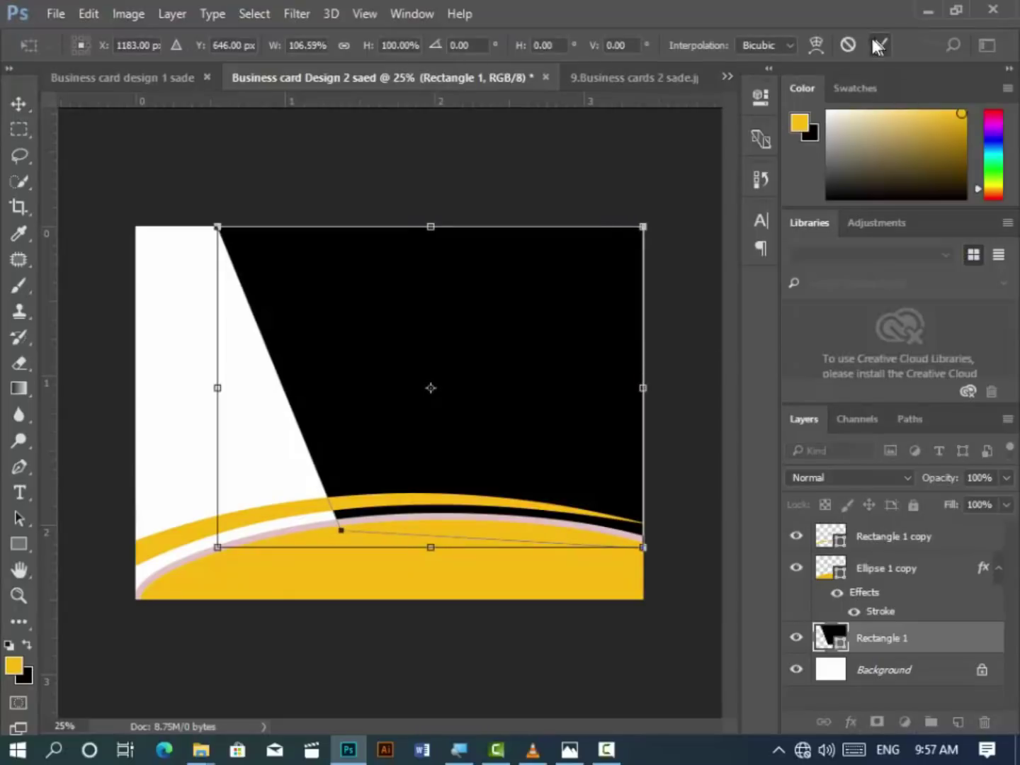
left_click(878, 44)
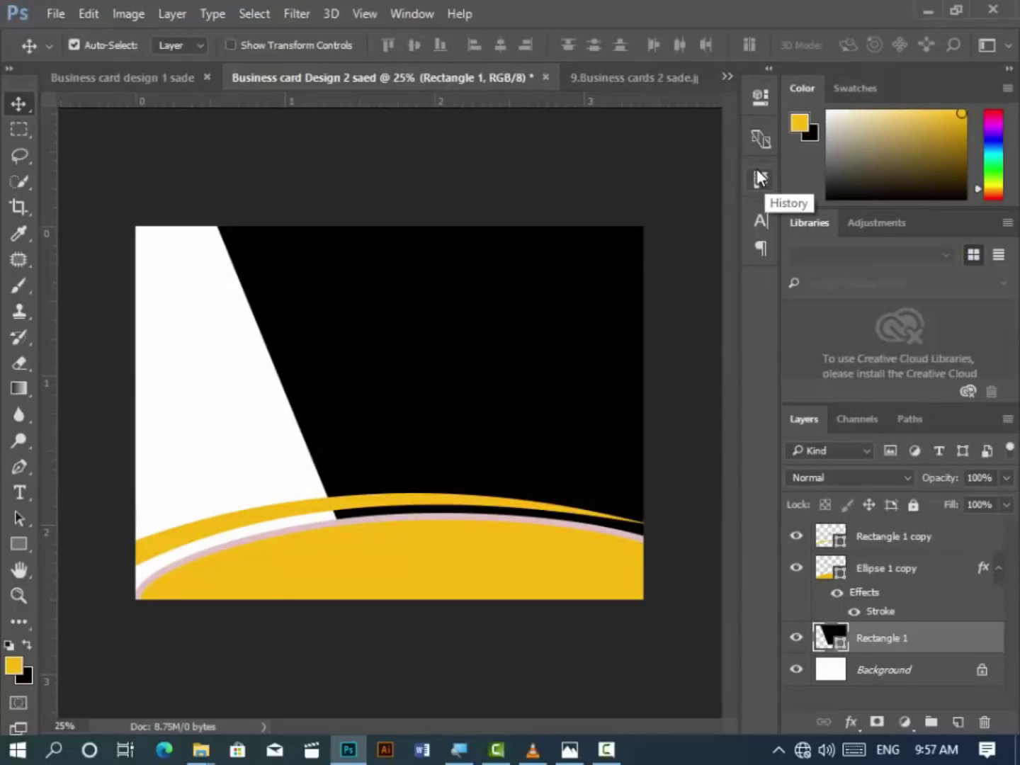
Start a text line in the white area with black as the text colour.
left_click(19, 495)
left_click(50, 488)
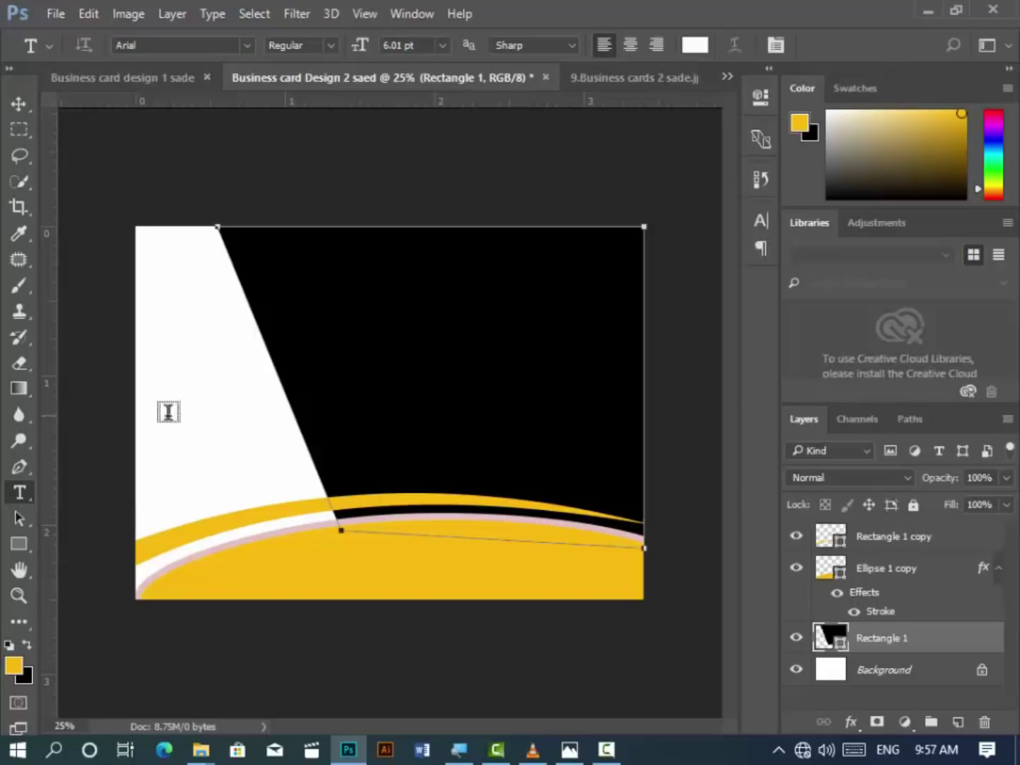
left_click(155, 418)
left_click(696, 46)
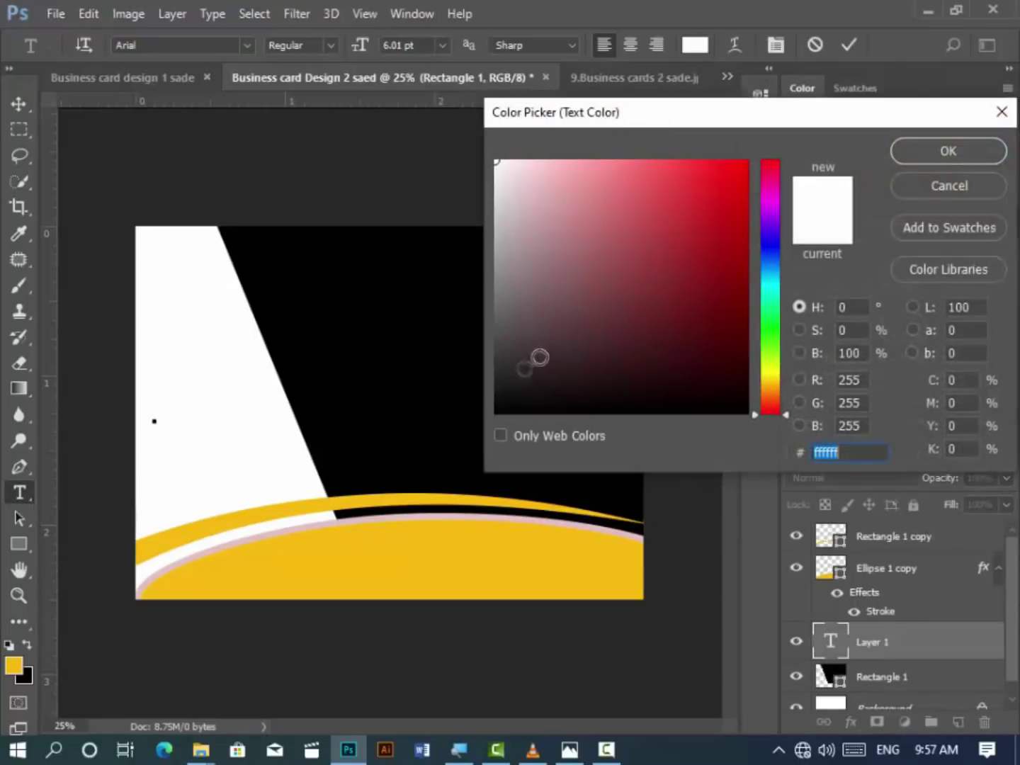
left_click(498, 413)
left_click(865, 226)
left_click(949, 151)
type("JOHNE DOE")
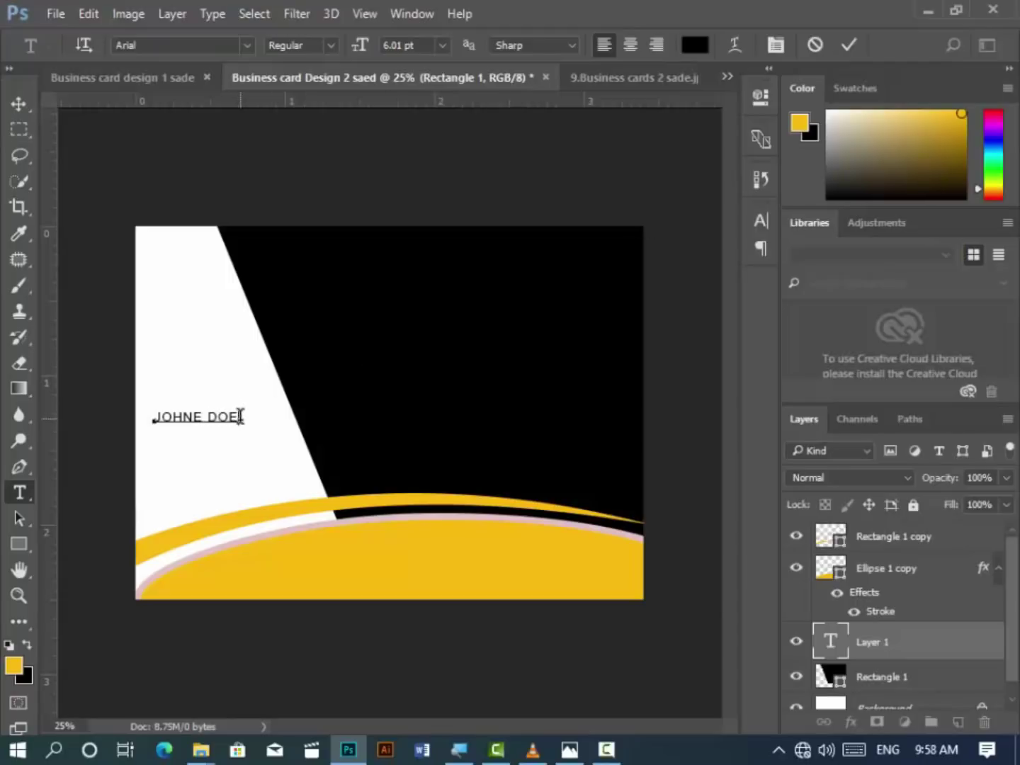
Set the JOHNE DOE title to 8.01 pt and commit it.
left_click_drag(244, 417, 155, 417)
left_click_drag(356, 49, 363, 49)
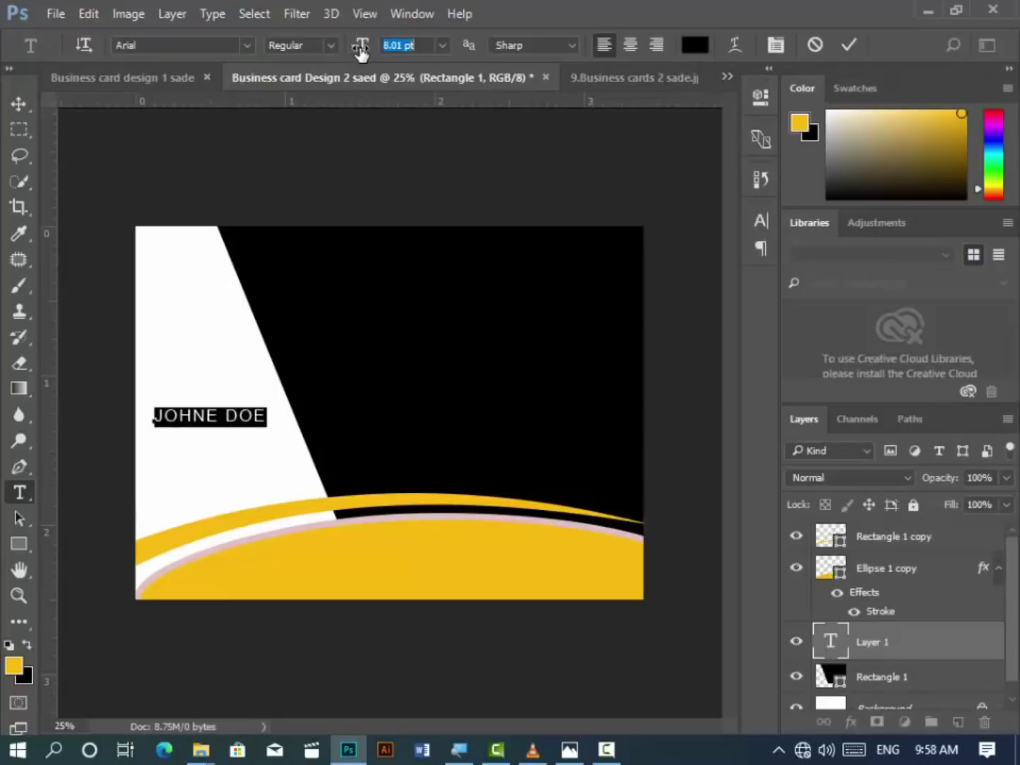
left_click(848, 45)
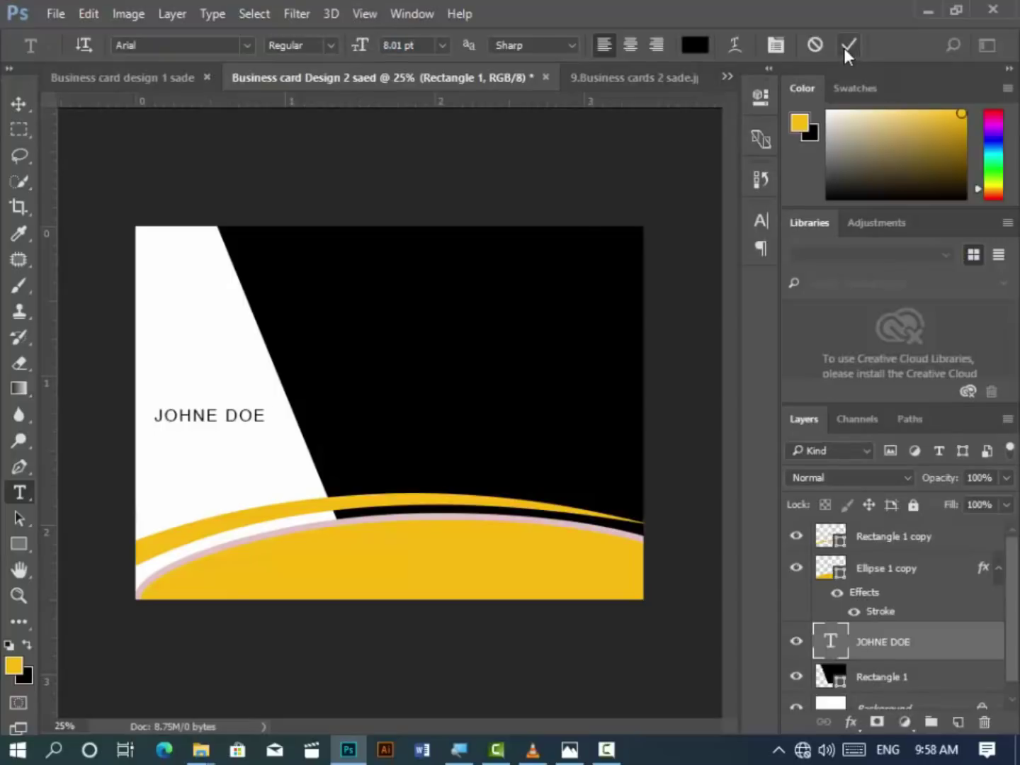
left_click(19, 103)
left_click(20, 492)
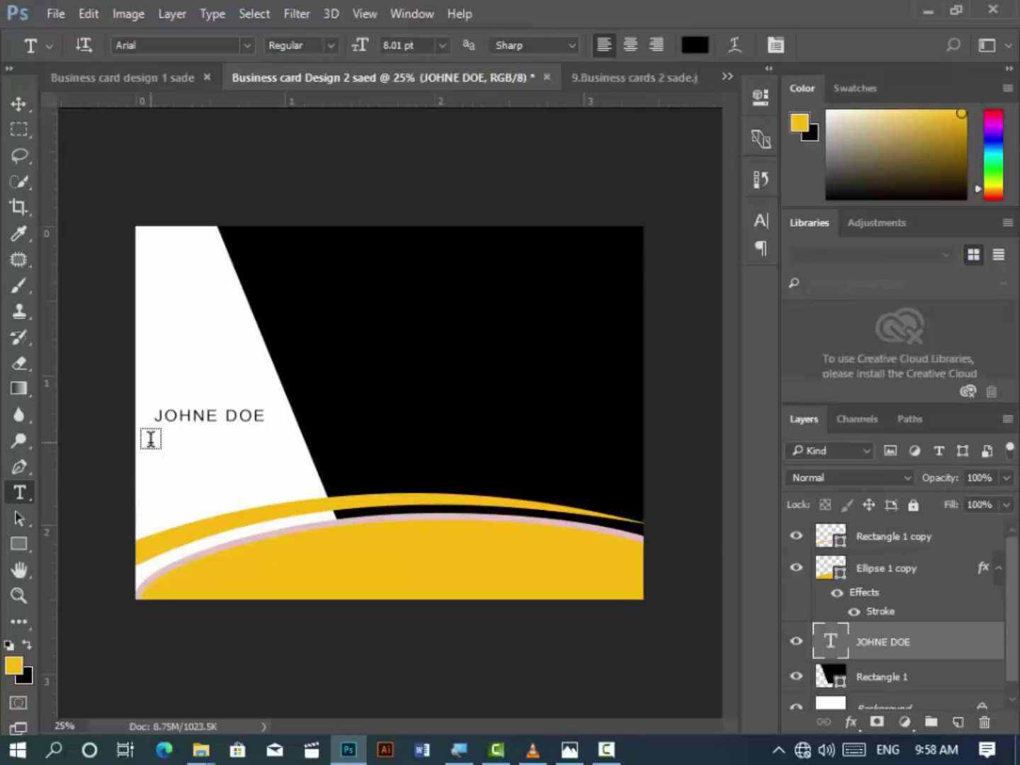
Add the Professinal Gtaphic line below JOHNE DOE, capitalising its first P.
left_click(151, 439)
type("professinal Gtaphic")
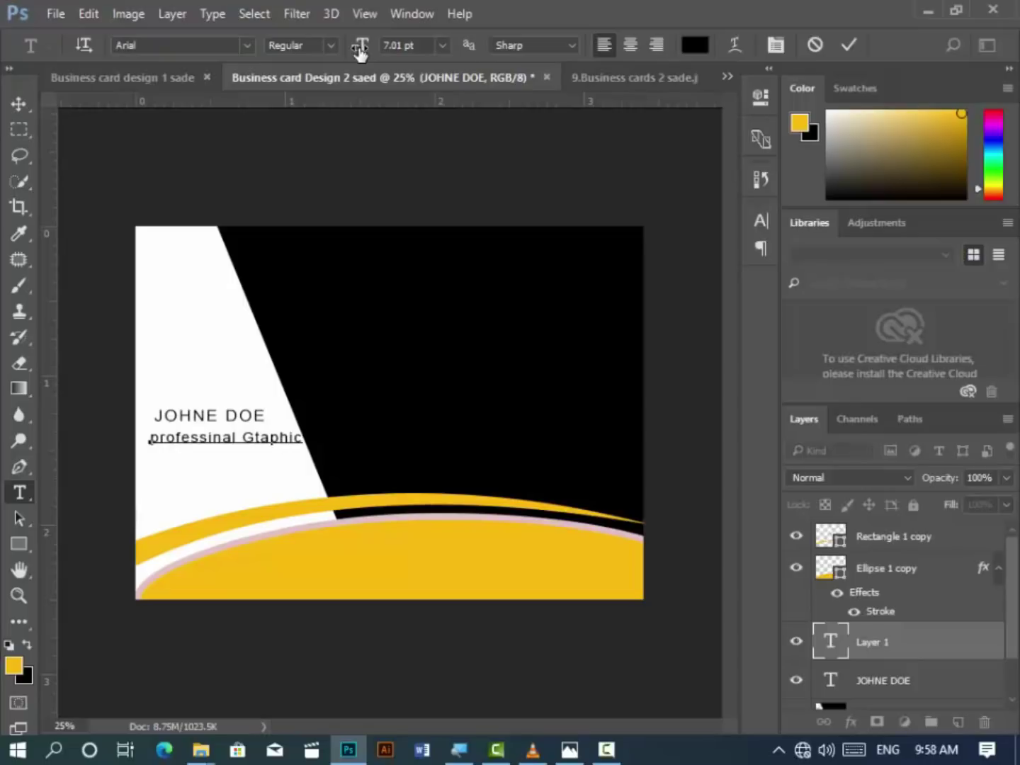
left_click_drag(162, 437, 149, 437)
type("P")
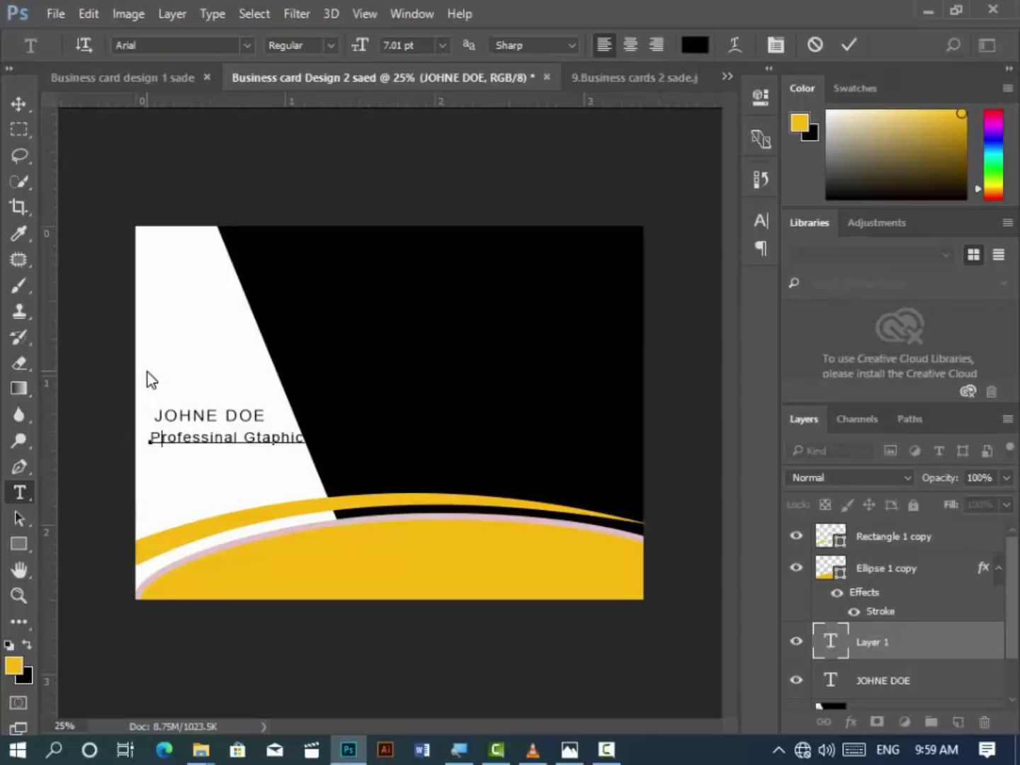
left_click_drag(304, 438, 150, 437)
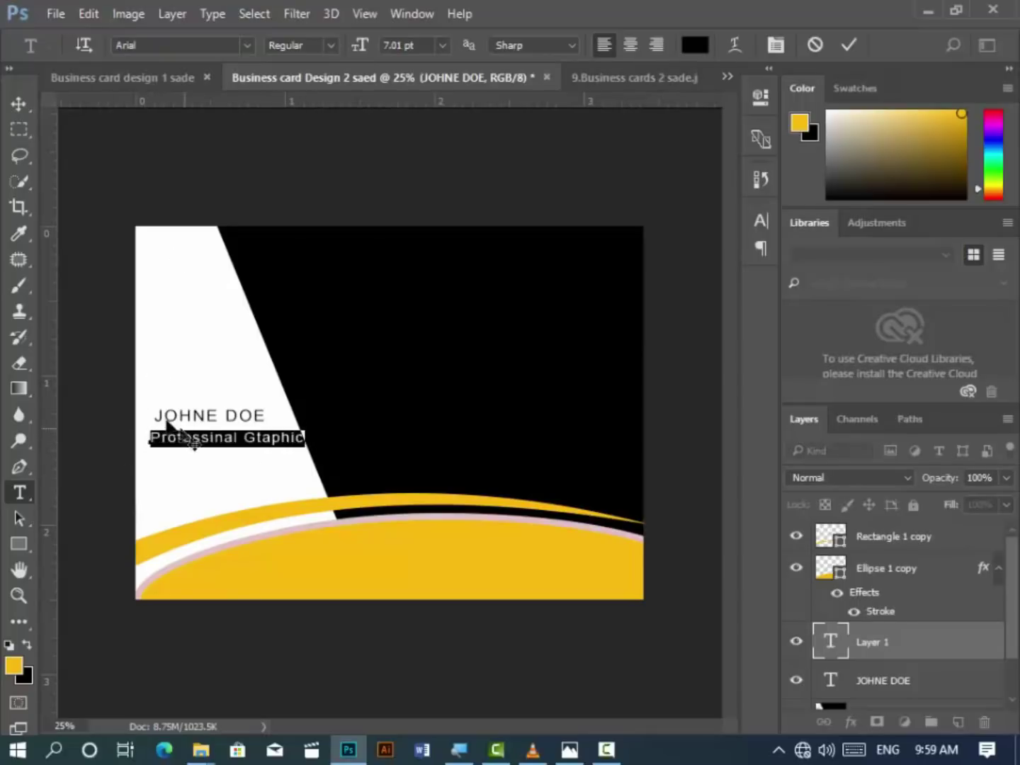
Set the Professinal Gtaphic subtitle to 7.01 pt and commit it.
left_click(362, 52)
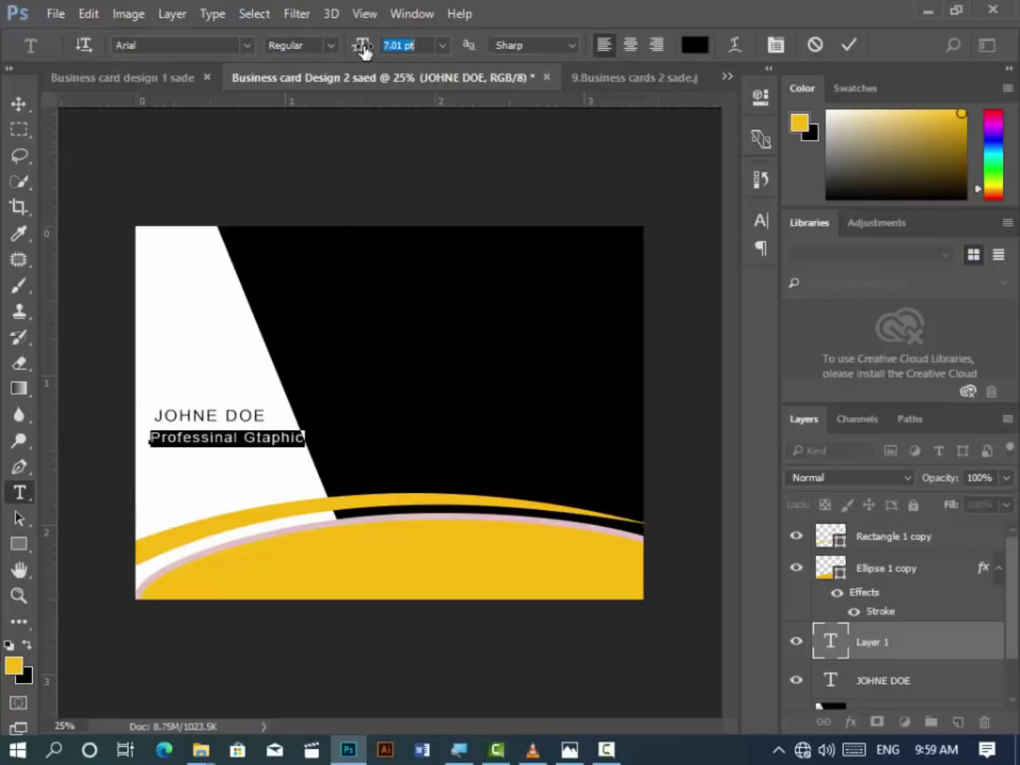
key("Down")
key("Up")
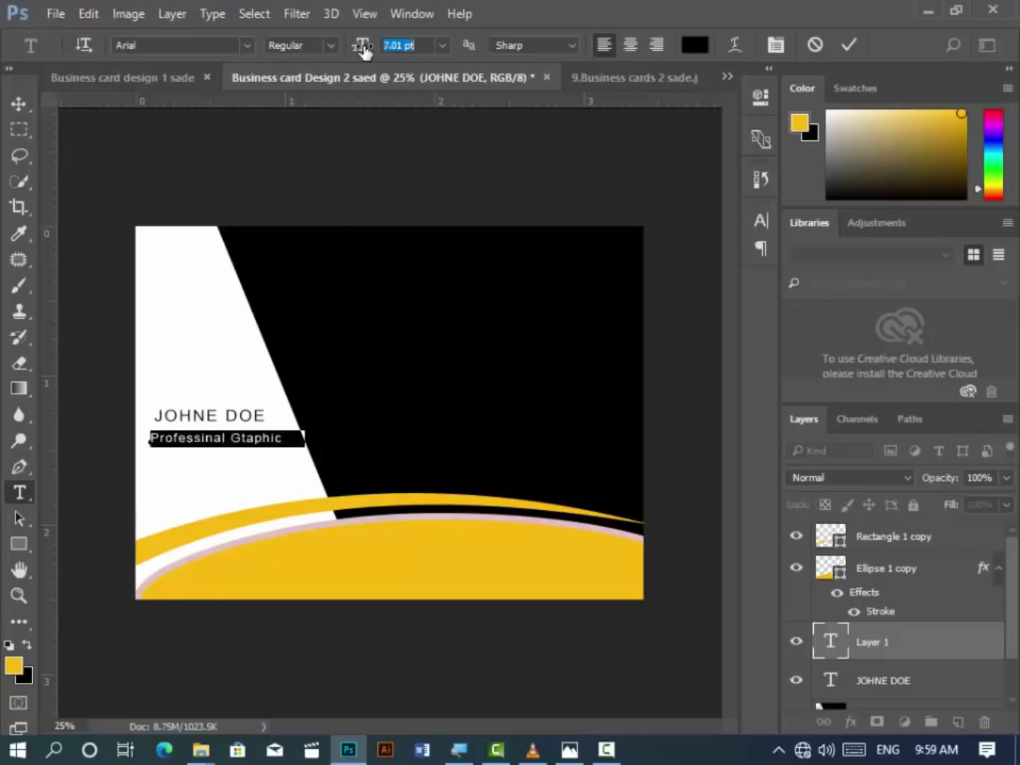
key("Down")
key("Up")
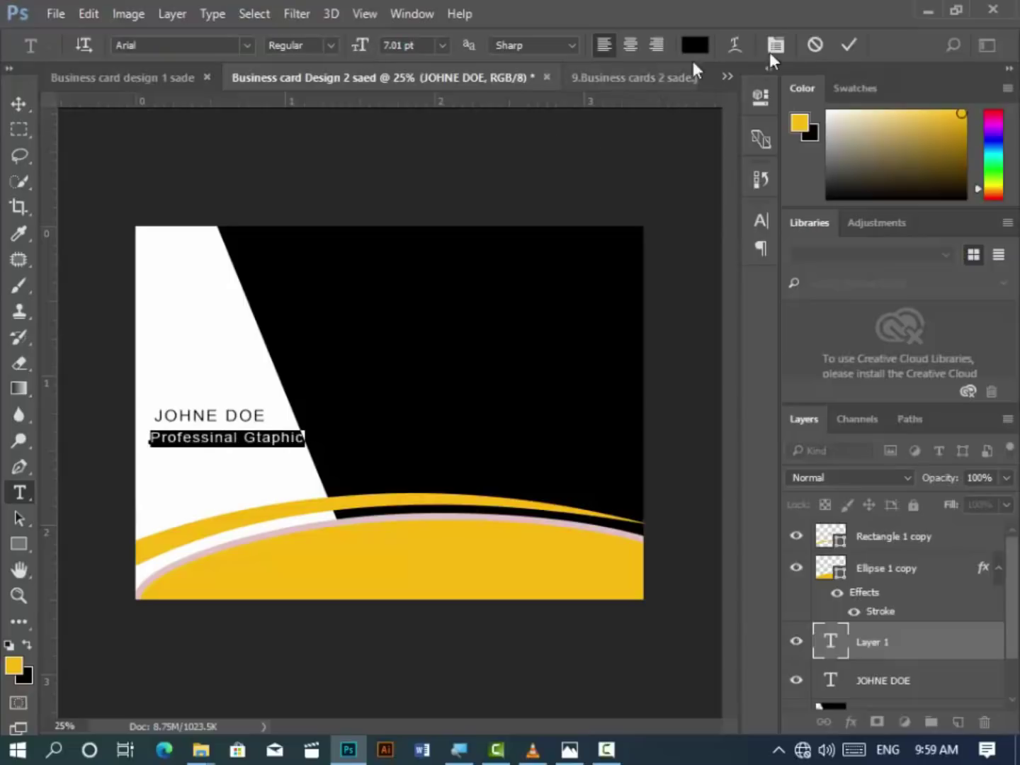
left_click(849, 45)
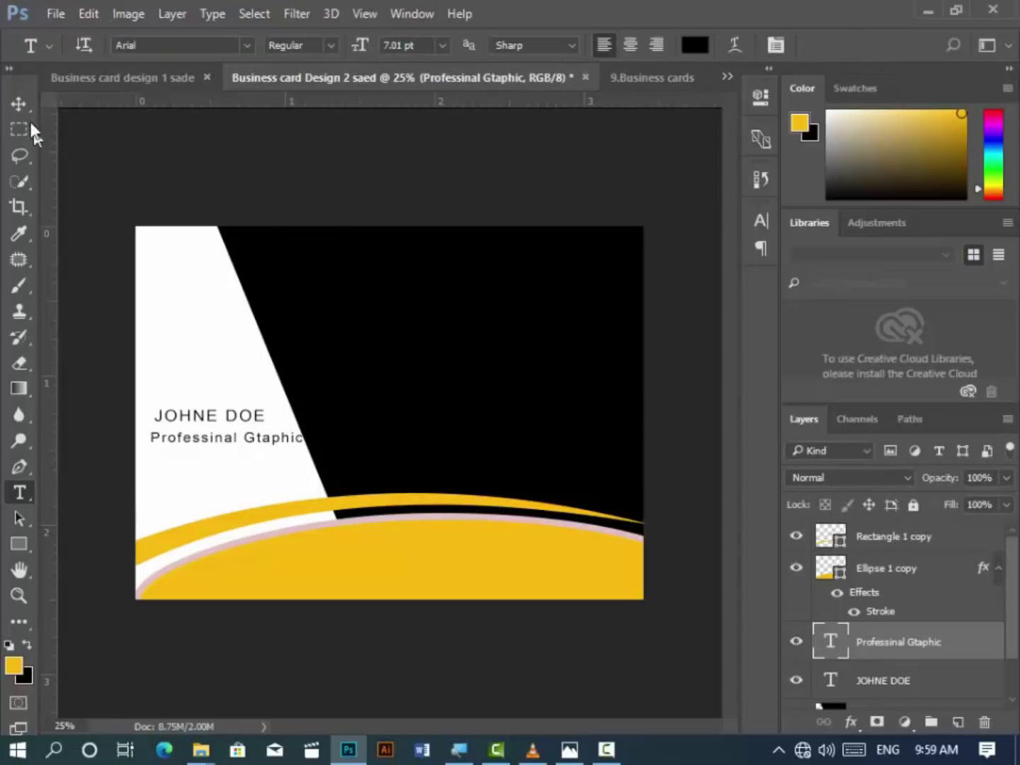
Nudge the subtitle down and shift JOHNE DOE slightly lower.
left_click(19, 104)
key("shift+Left")
key("shift+Left")
key("shift+Left")
key("shift+Left")
key("shift+Down")
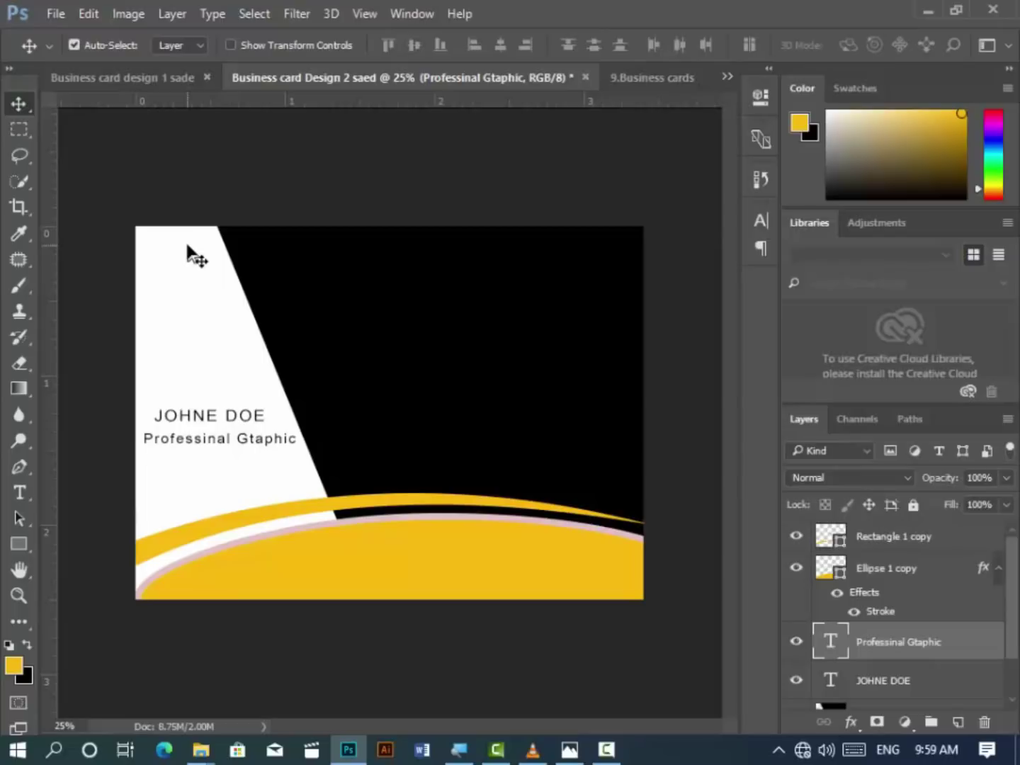
key("shift+Down")
key("shift+Down")
key("shift+Down")
key("shift+Down")
key("shift+Down")
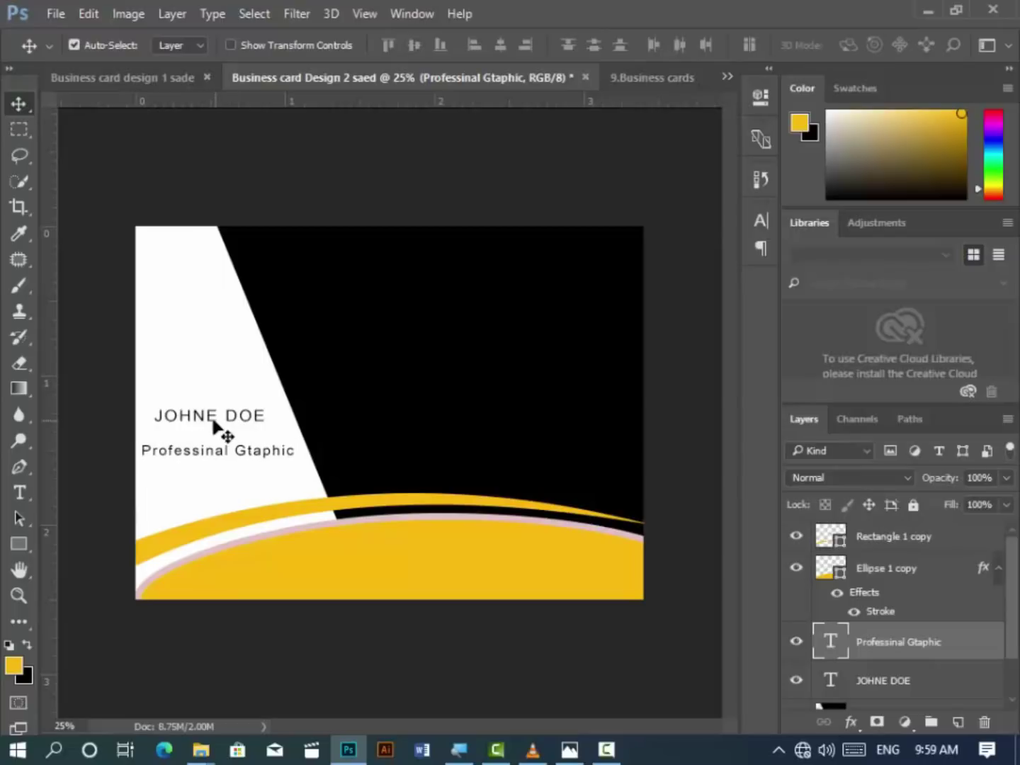
left_click(209, 424)
key("shift+Down")
key("shift+Down")
key("shift+Down")
key("shift+Down")
key("shift+Down")
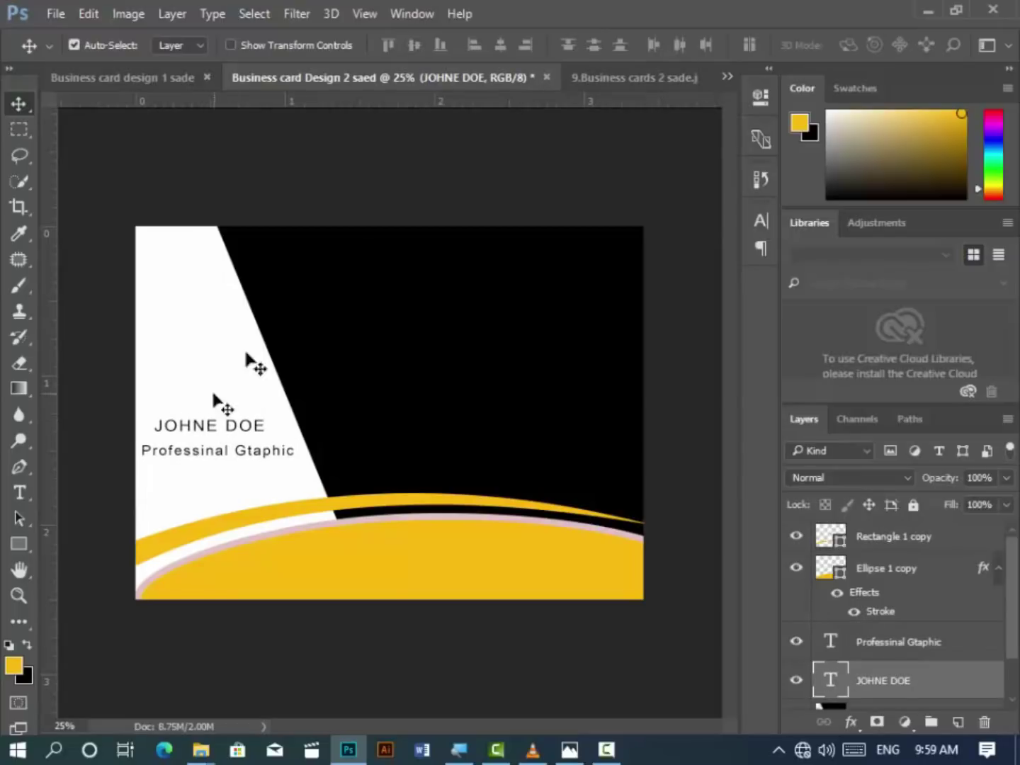
left_click(270, 460)
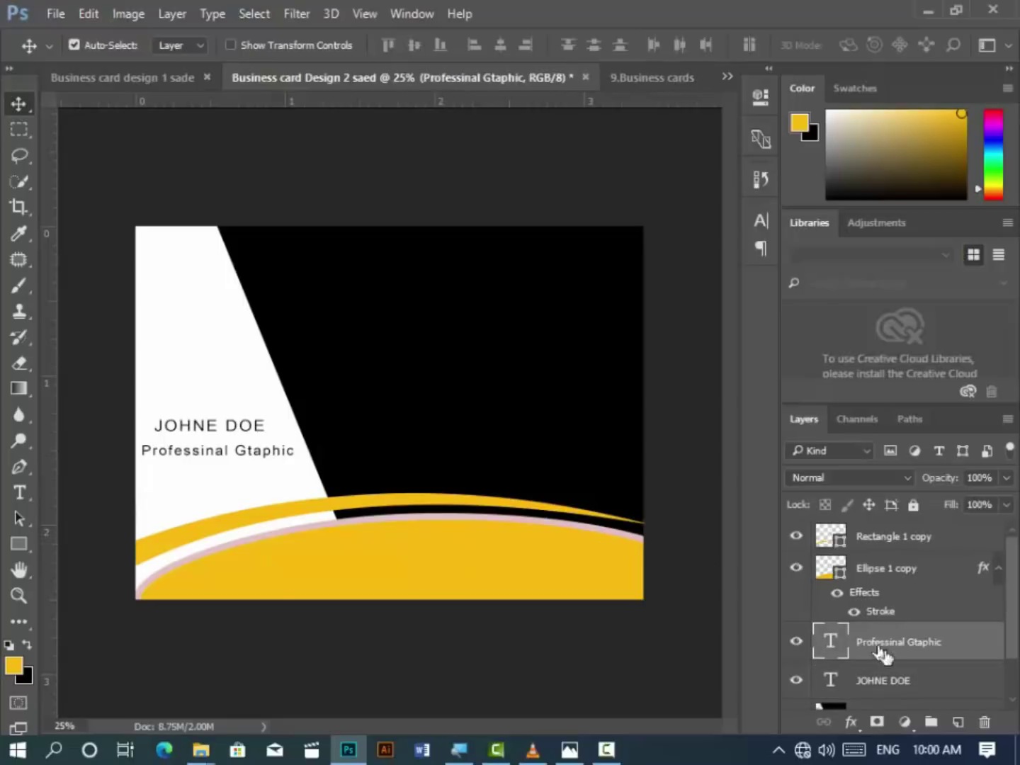
Shrink the Professinal Gtaphic text to 5.01 pt and nudge it right.
double_click(832, 645)
left_click_drag(362, 48, 360, 48)
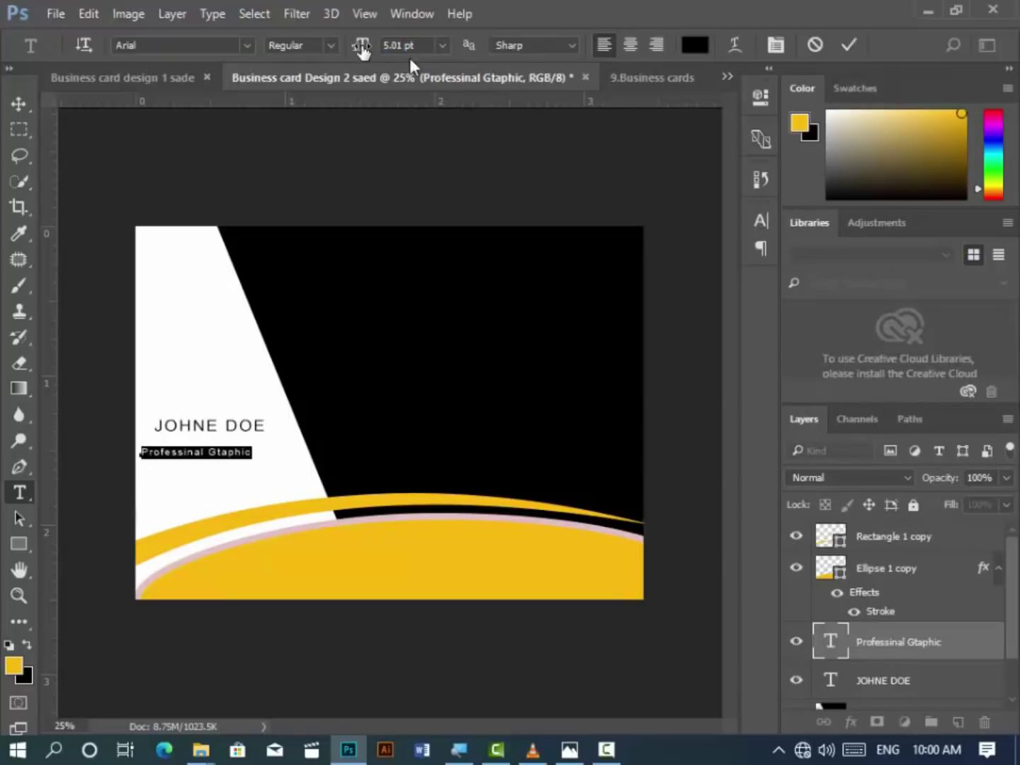
key("ctrl+Return")
key("v")
key("shift+Right")
key("shift+Right")
key("shift+Right")
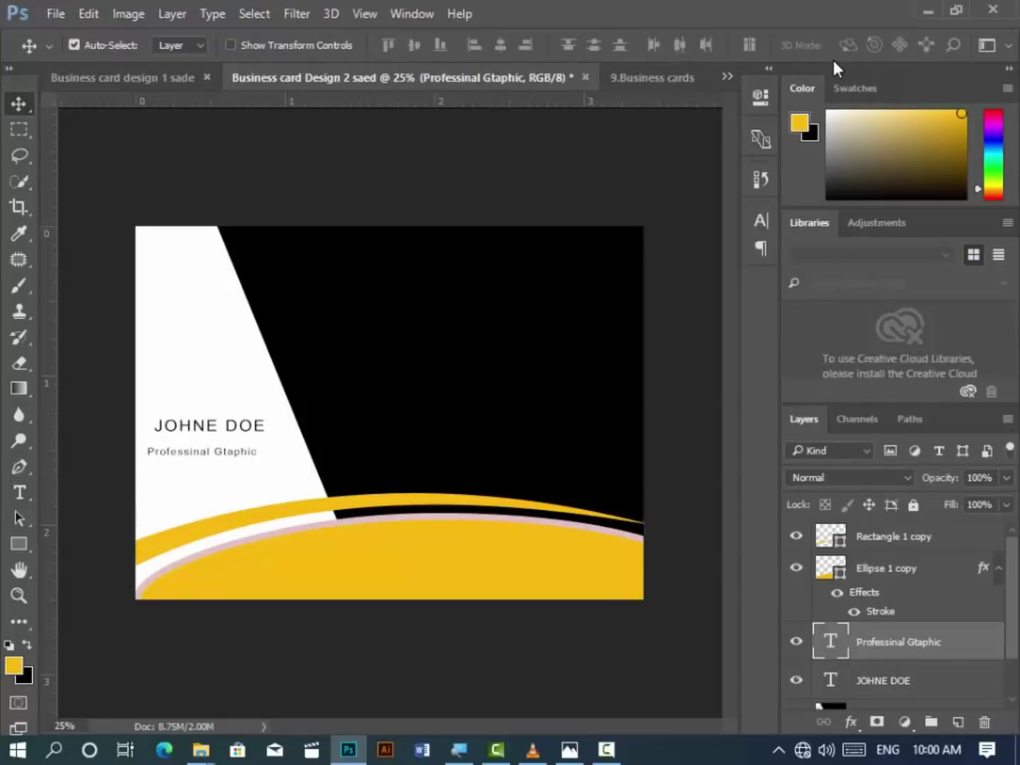
key("shift+Right")
key("shift+Right")
key("shift+Right")
key("shift+Right")
Set the Professinal Gtaphic text colour to pure black 000000.
double_click(830, 641)
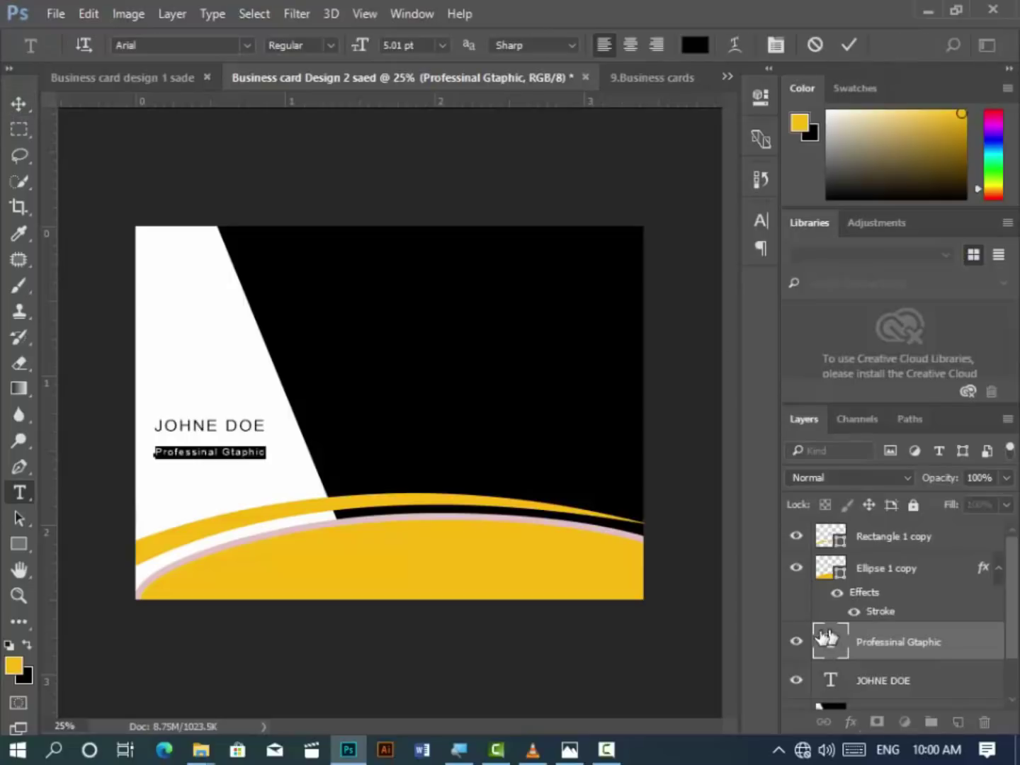
left_click(695, 45)
left_click(508, 405)
left_click_drag(509, 405, 741, 408)
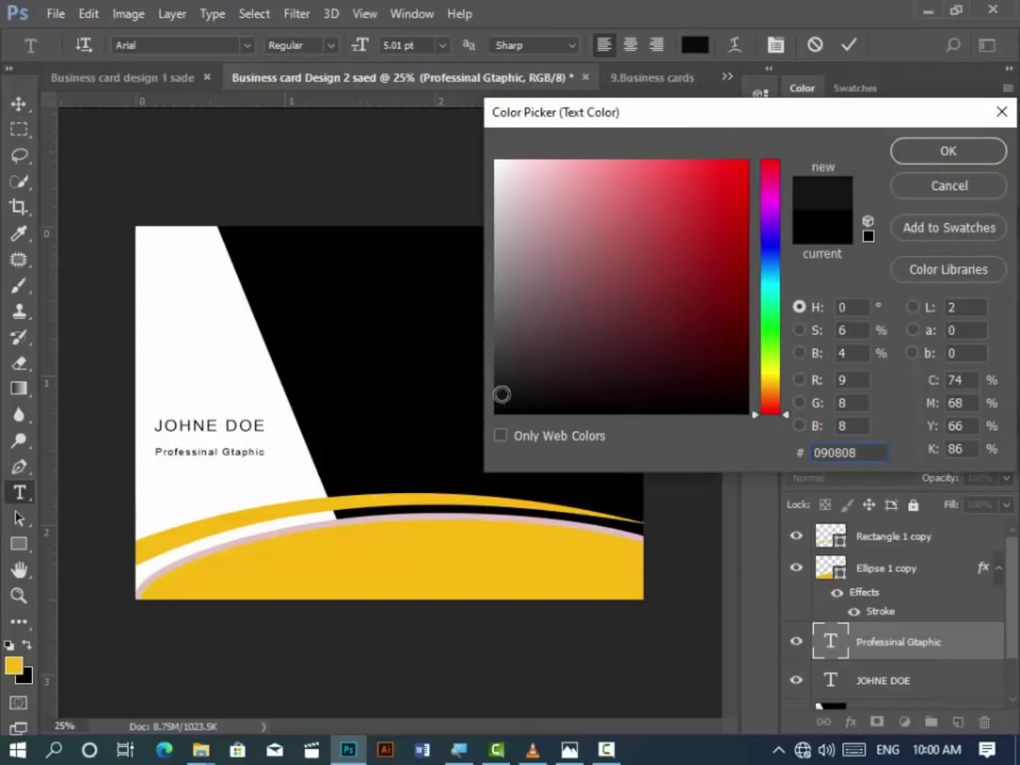
left_click(868, 236)
left_click(953, 162)
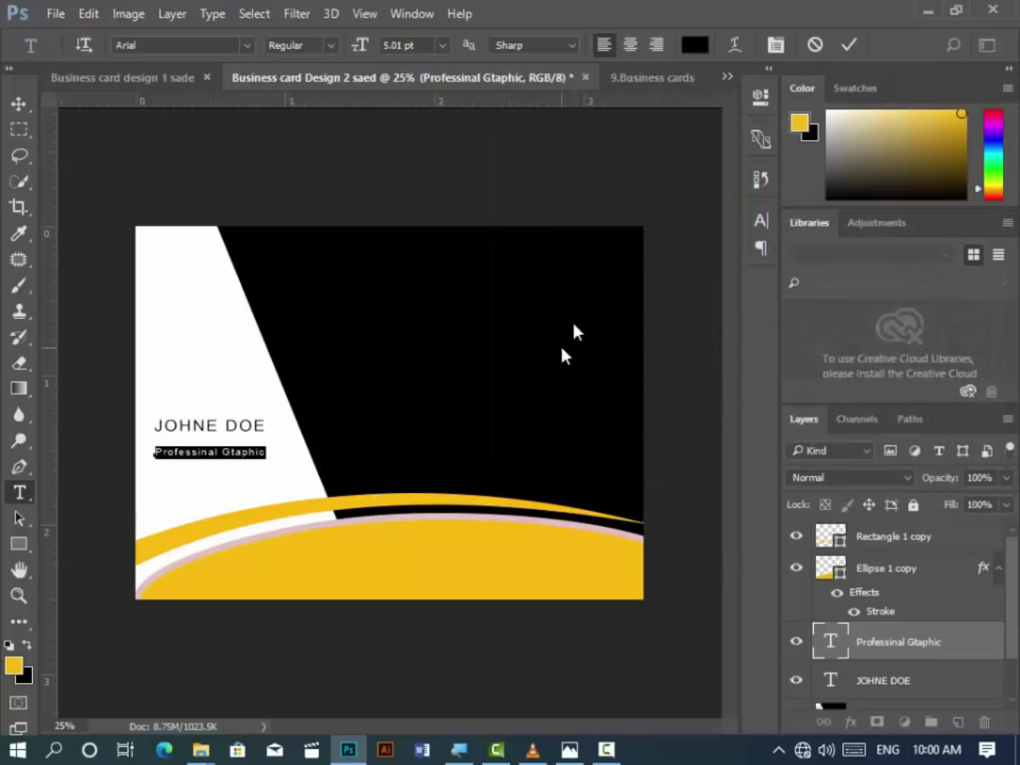
left_click(850, 44)
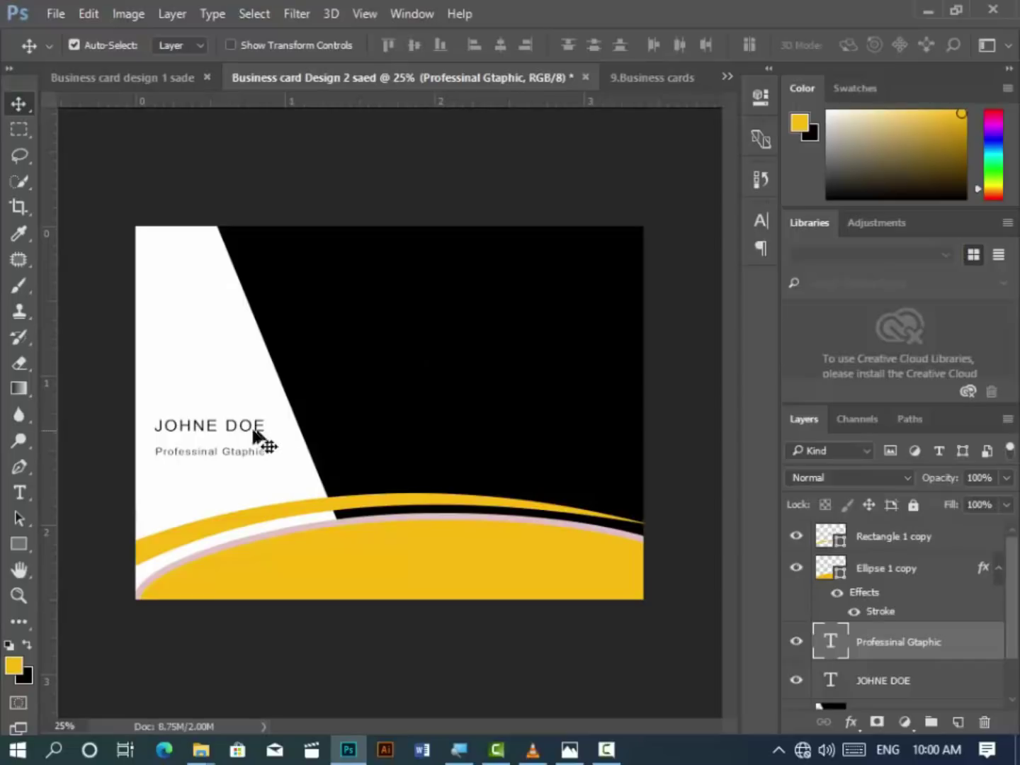
Enlarge JOHNE DOE to 10.01 pt and nudge it left and down.
left_click(264, 437)
double_click(831, 678)
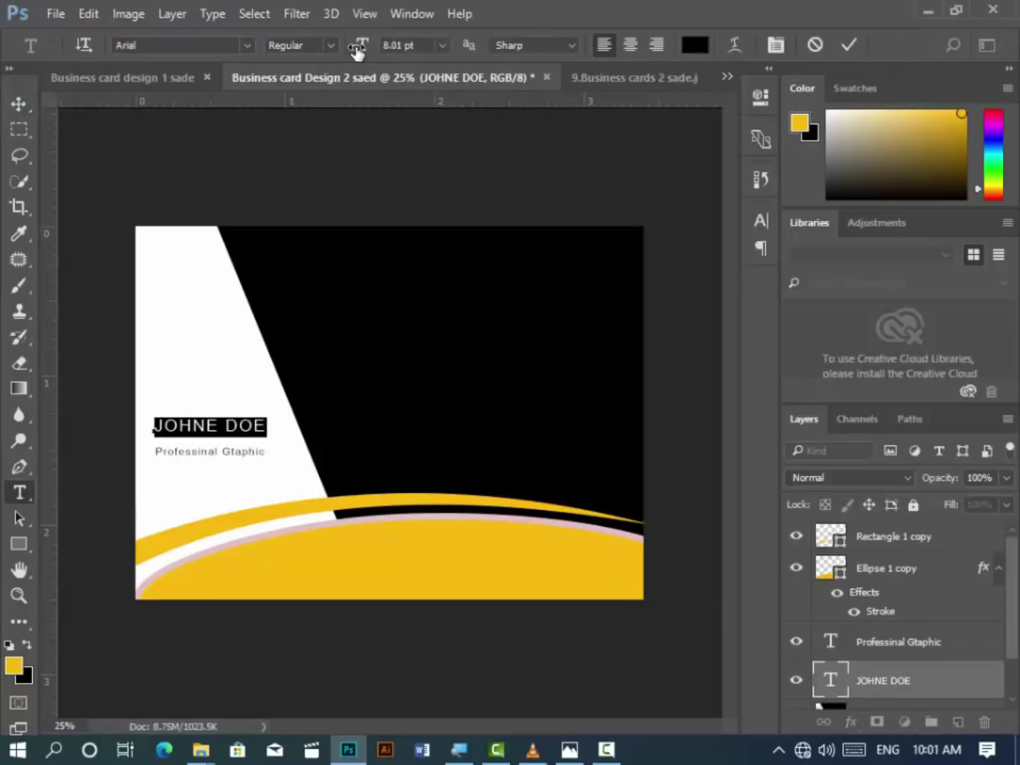
left_click_drag(358, 51, 360, 51)
left_click(848, 44)
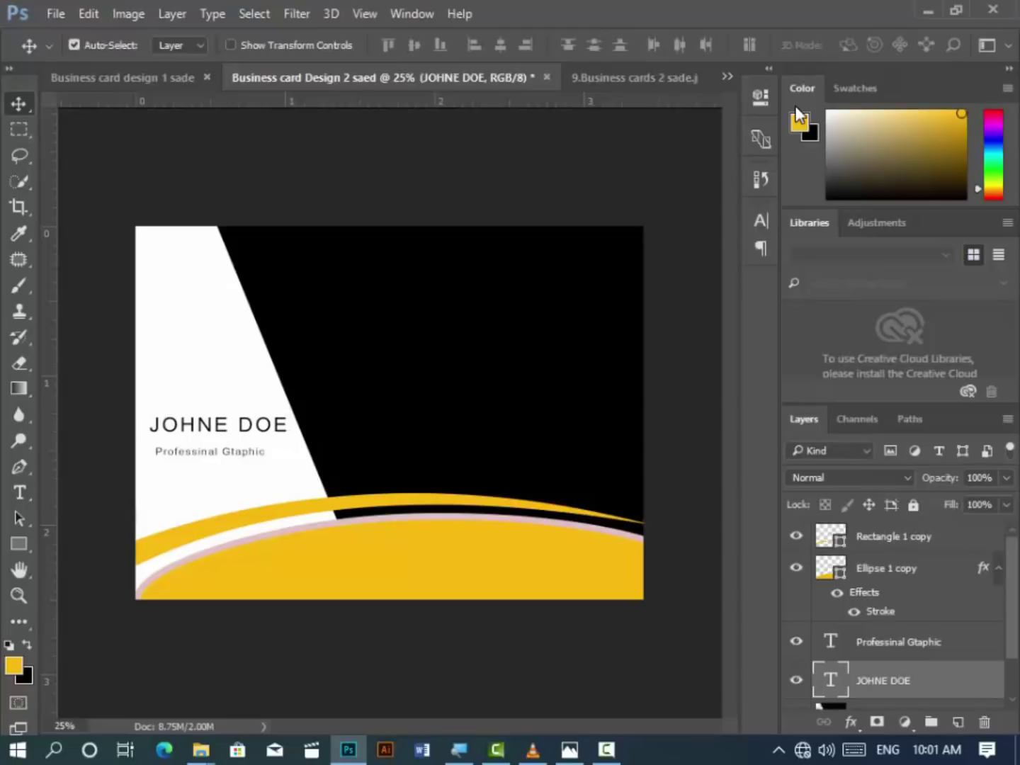
key("shift+Left")
key("shift+Left")
key("shift+Left")
key("shift+Down")
key("shift+Down")
key("shift+Down")
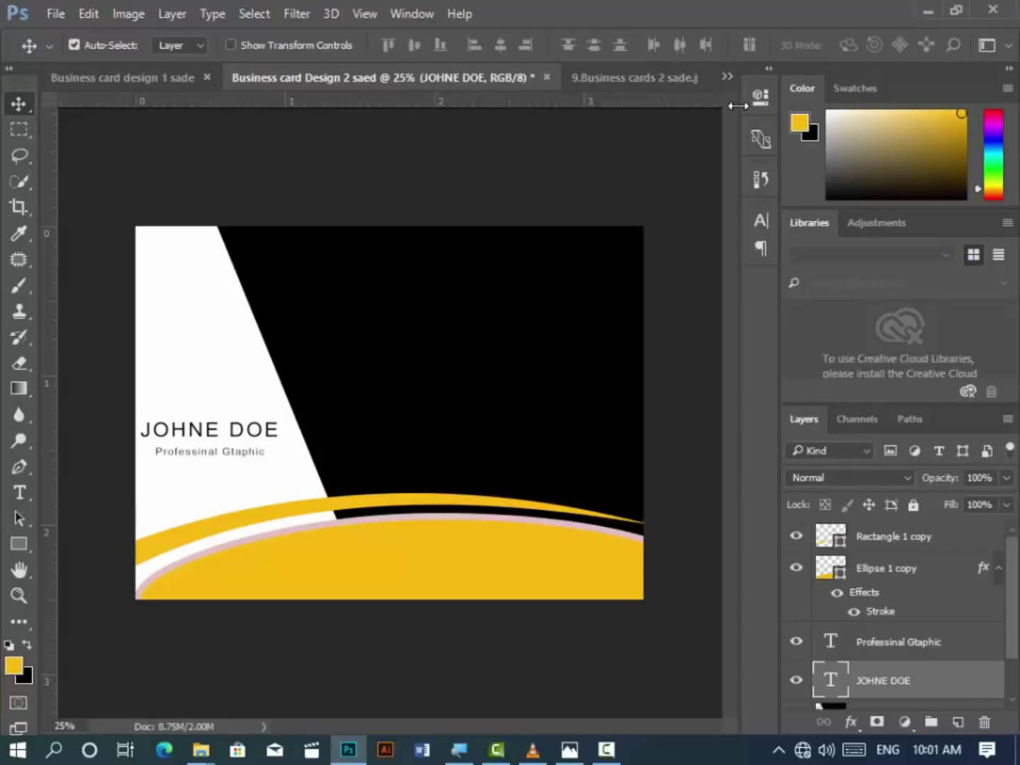
Draw an envelope custom shape on the black panel.
left_click_drag(18, 543, 96, 638)
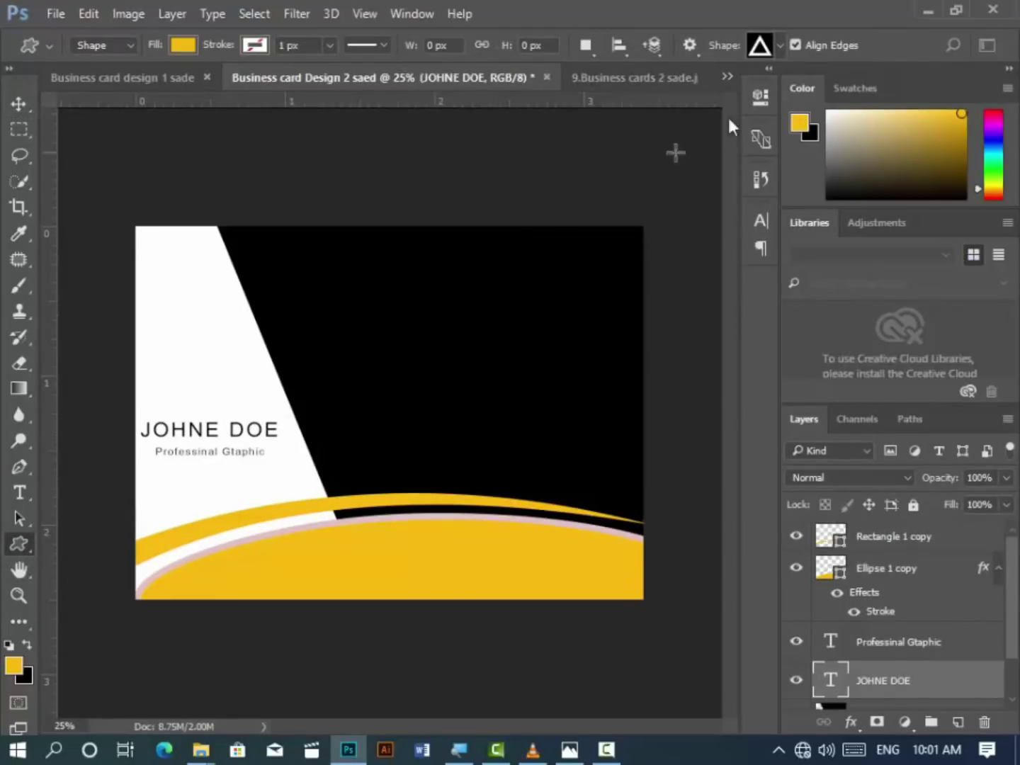
left_click(781, 46)
scroll(728, 241, "down", 3)
scroll(728, 241, "down", 5)
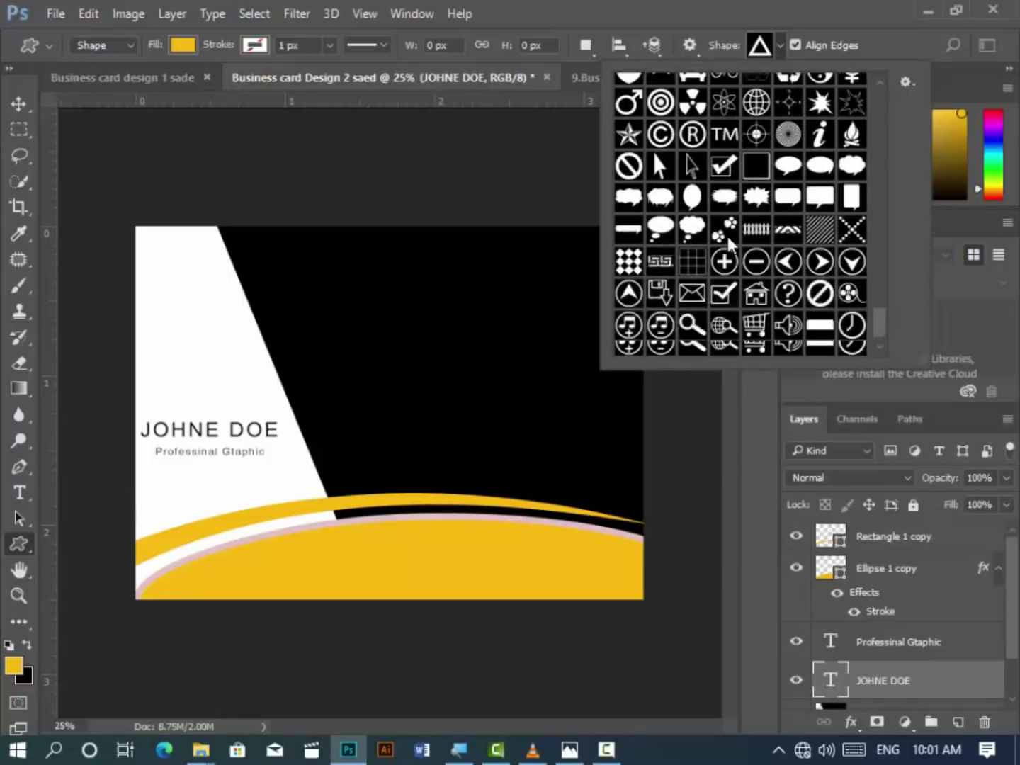
scroll(729, 241, "up", 3)
scroll(727, 244, "up", 4)
scroll(728, 242, "up", 4)
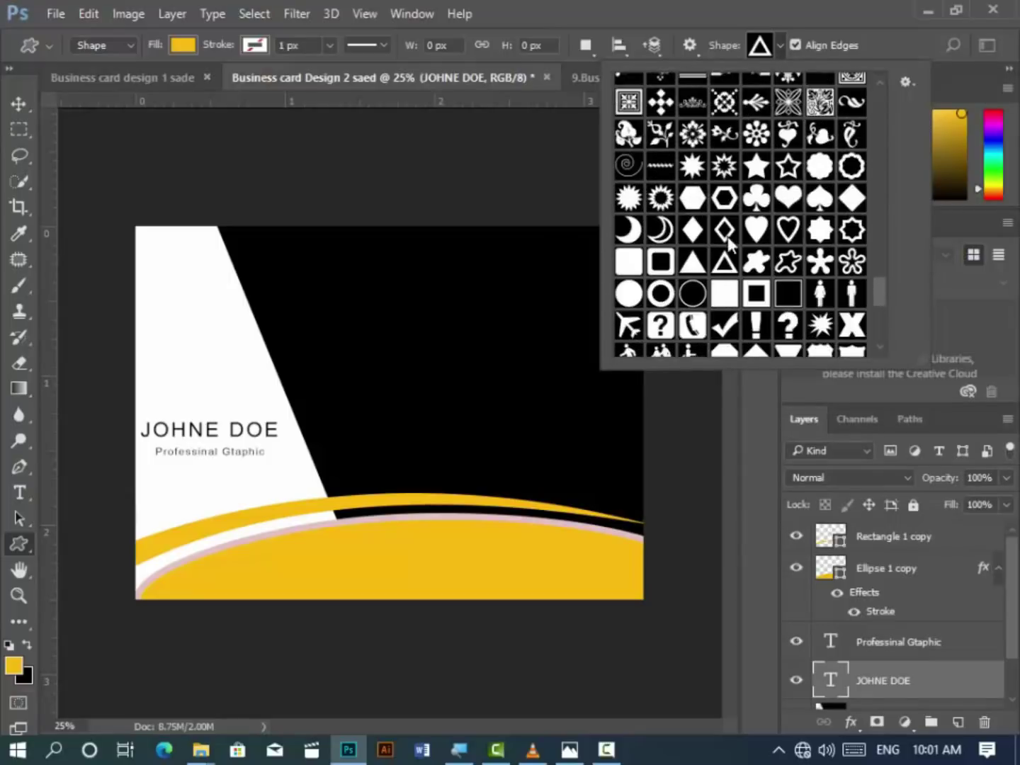
scroll(728, 243, "up", 4)
scroll(718, 245, "up", 1)
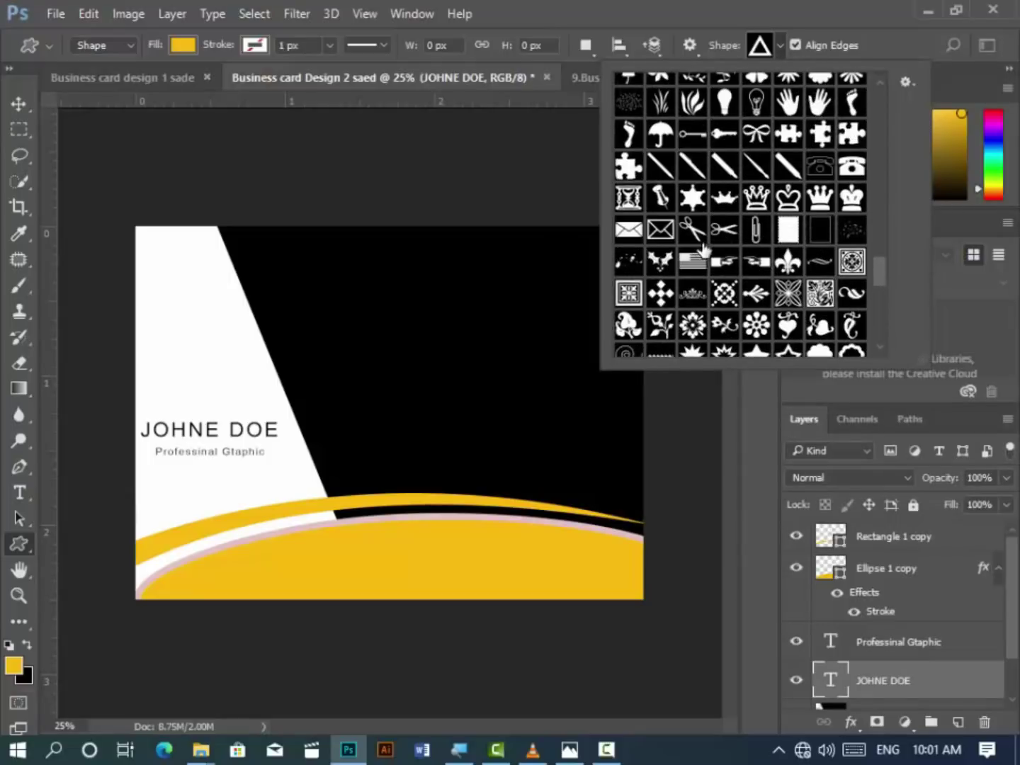
left_click(629, 229)
left_click_drag(386, 322, 415, 337)
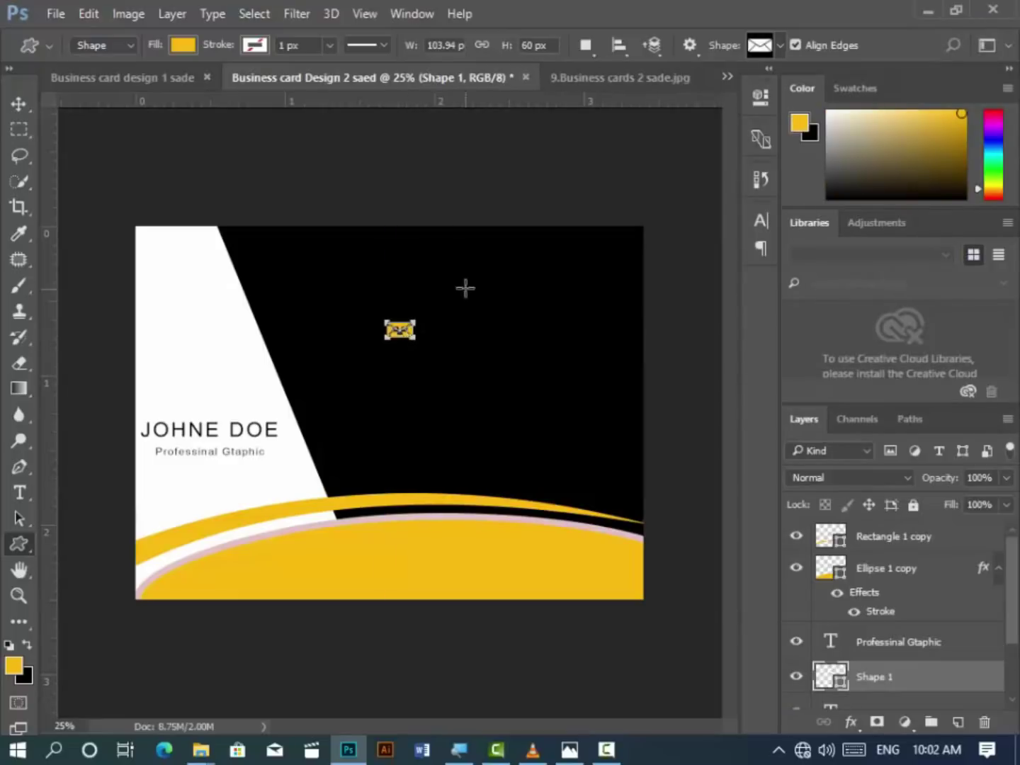
Replace the envelope's yellow fill with white.
left_click(182, 45)
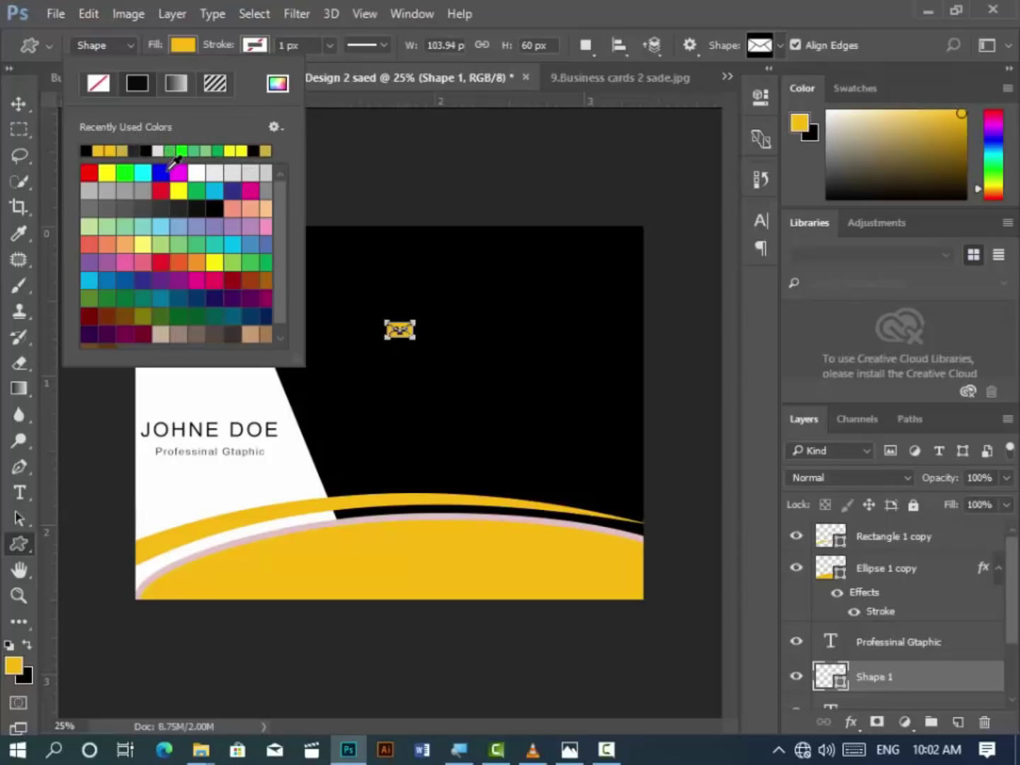
left_click(98, 82)
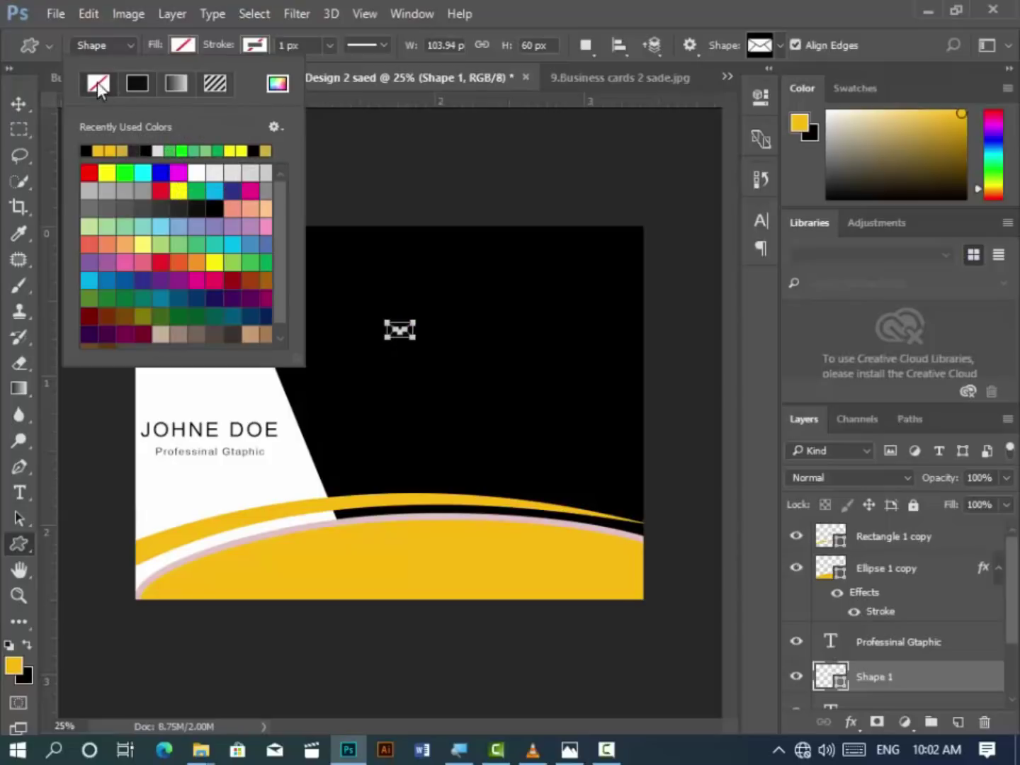
left_click(111, 149)
left_click(199, 170)
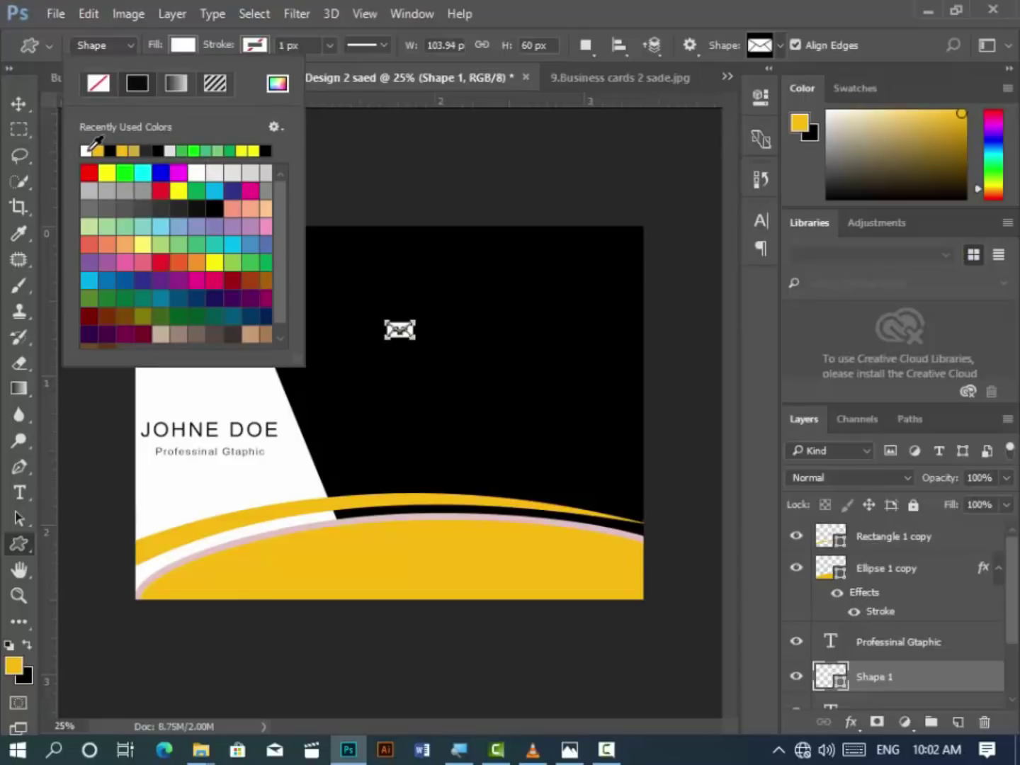
key("Escape")
left_click(19, 104)
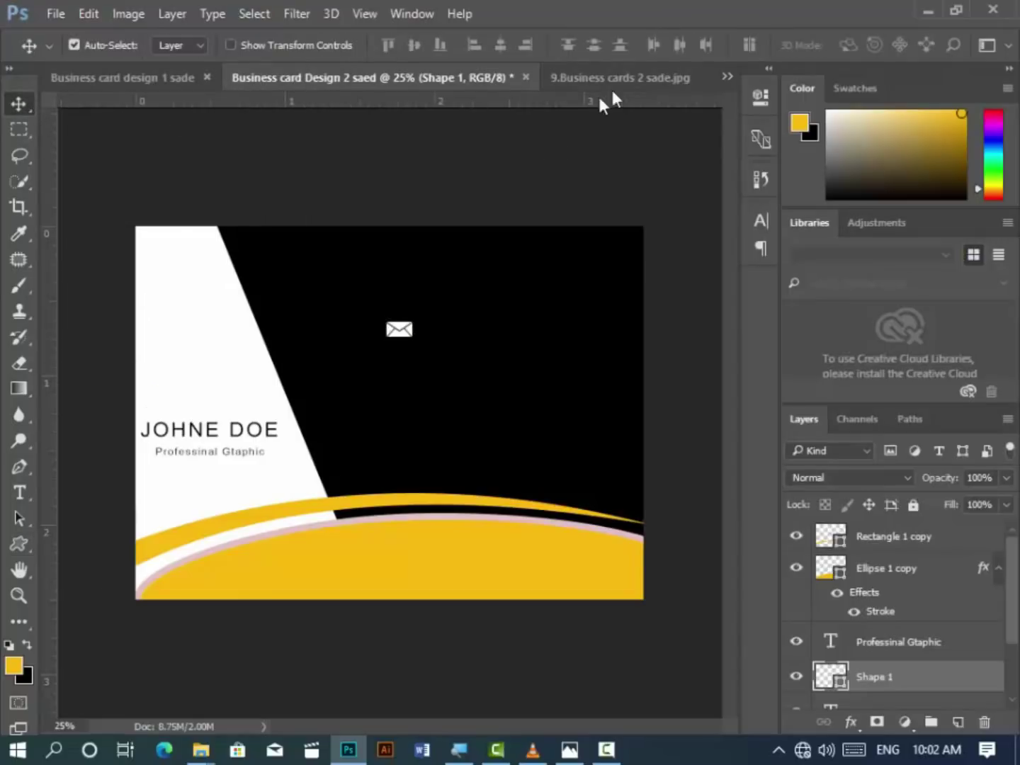
Draw a phone custom shape above the envelope icon.
left_click(21, 545)
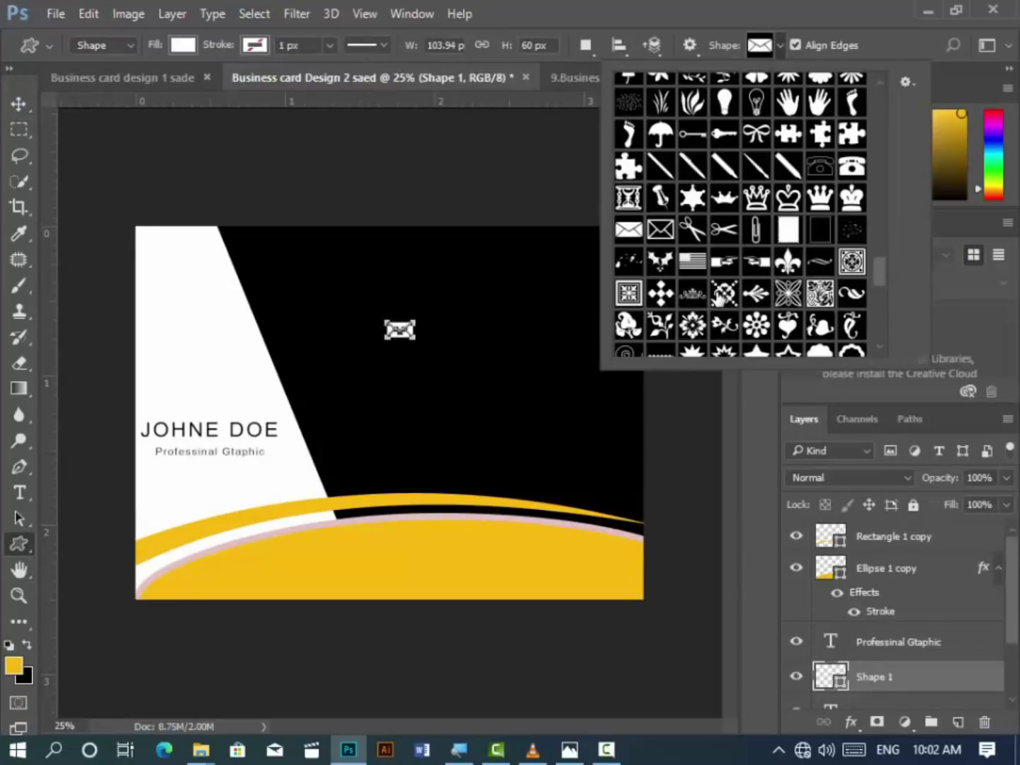
left_click(779, 45)
scroll(730, 262, "up", 3)
scroll(728, 262, "up", 2)
scroll(729, 262, "up", 3)
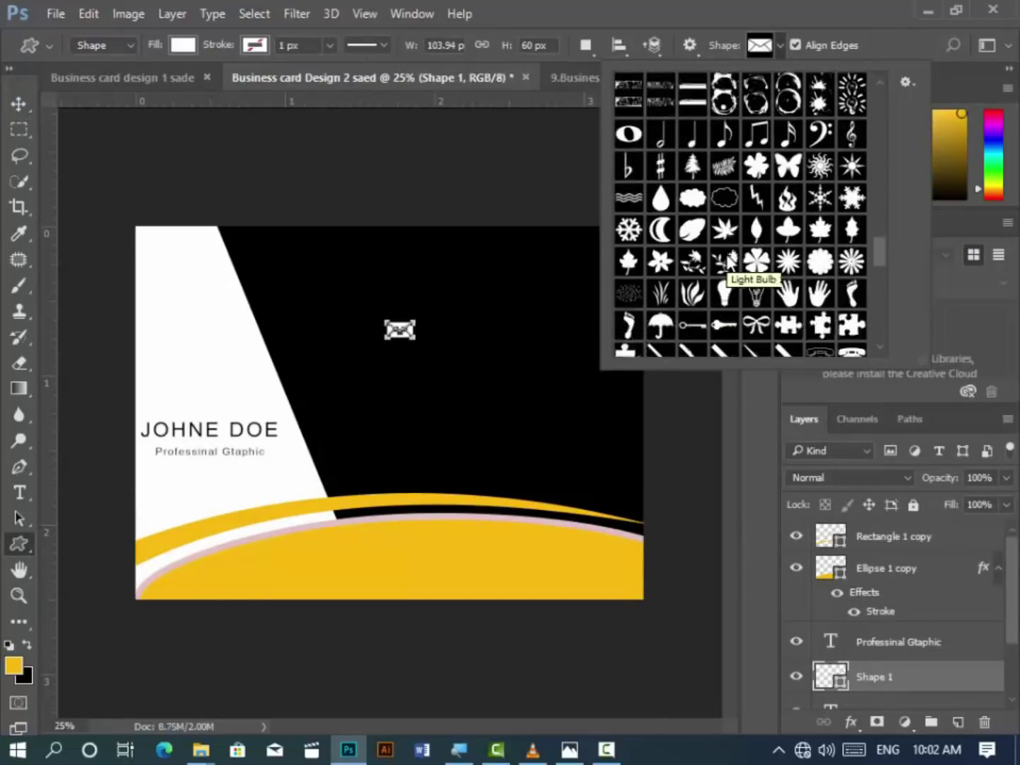
scroll(728, 263, "up", 3)
scroll(728, 262, "up", 3)
scroll(727, 261, "up", 3)
scroll(728, 261, "up", 3)
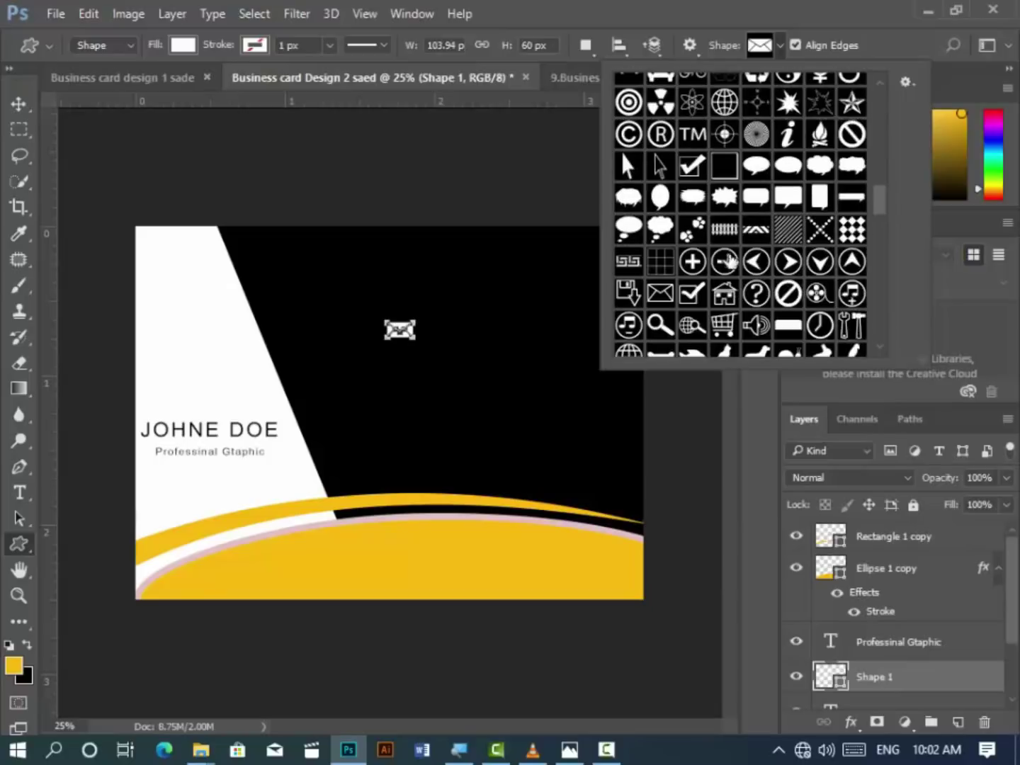
scroll(726, 262, "up", 3)
scroll(725, 260, "up", 2)
left_click(659, 118)
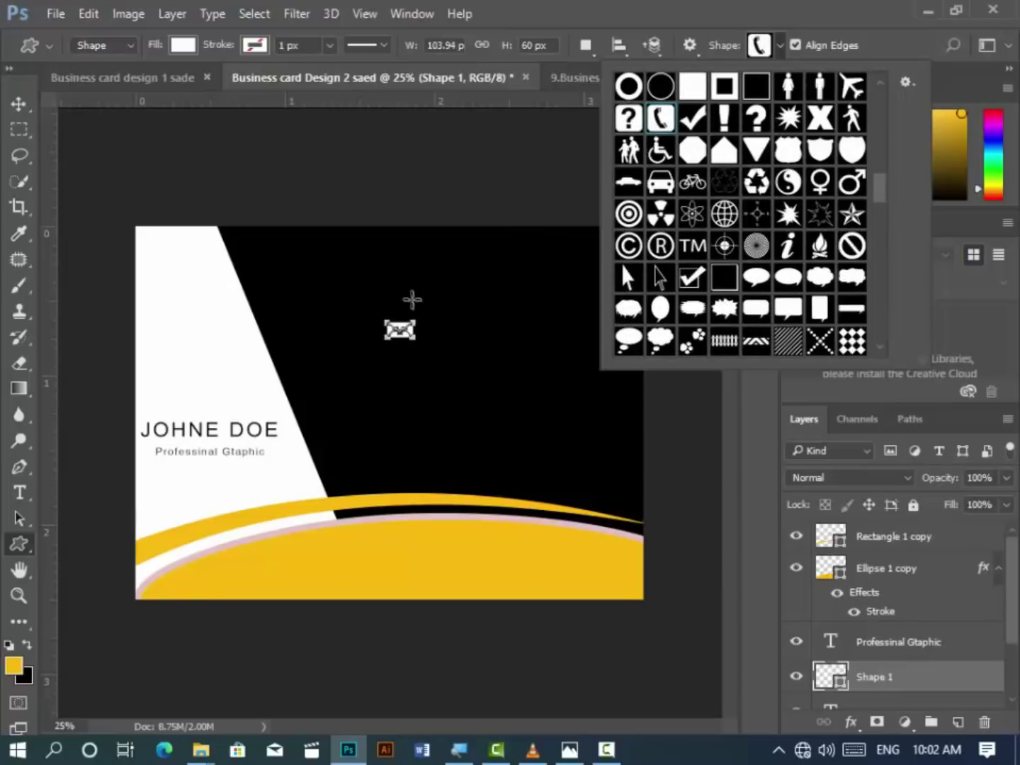
left_click_drag(391, 291, 414, 314)
Nudge the phone icon left and scale the envelope icon down to about 83%.
left_click(19, 103)
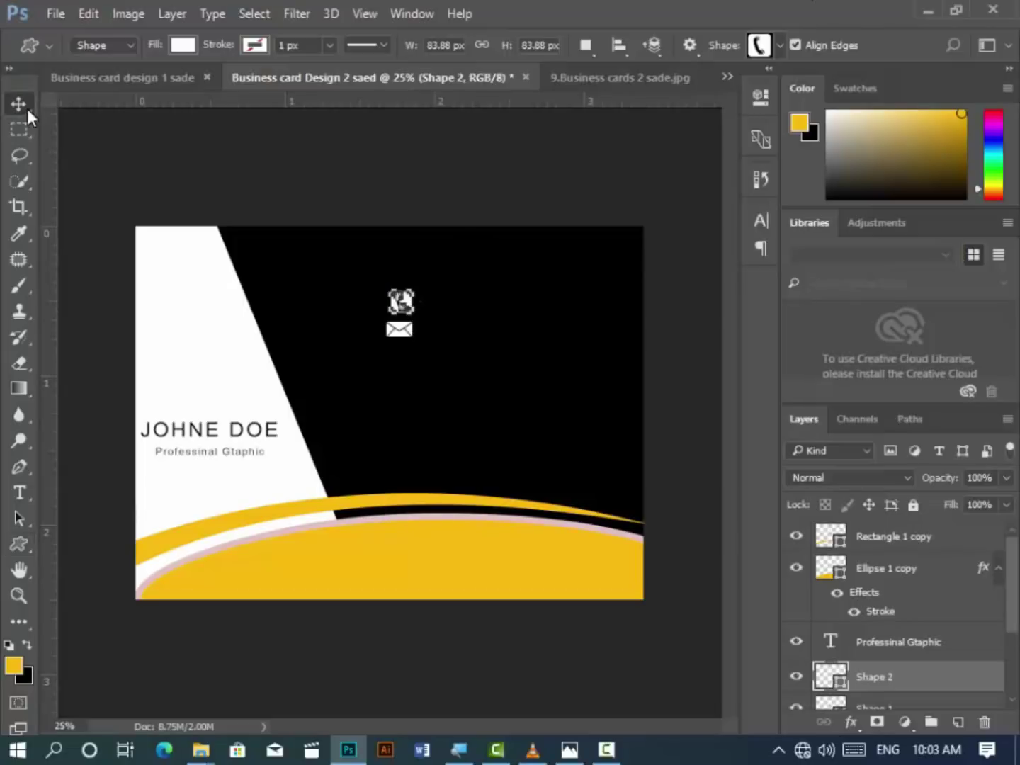
key("shift+Left")
key("shift+Left")
key("shift+Left")
key("shift+Left")
left_click(404, 336)
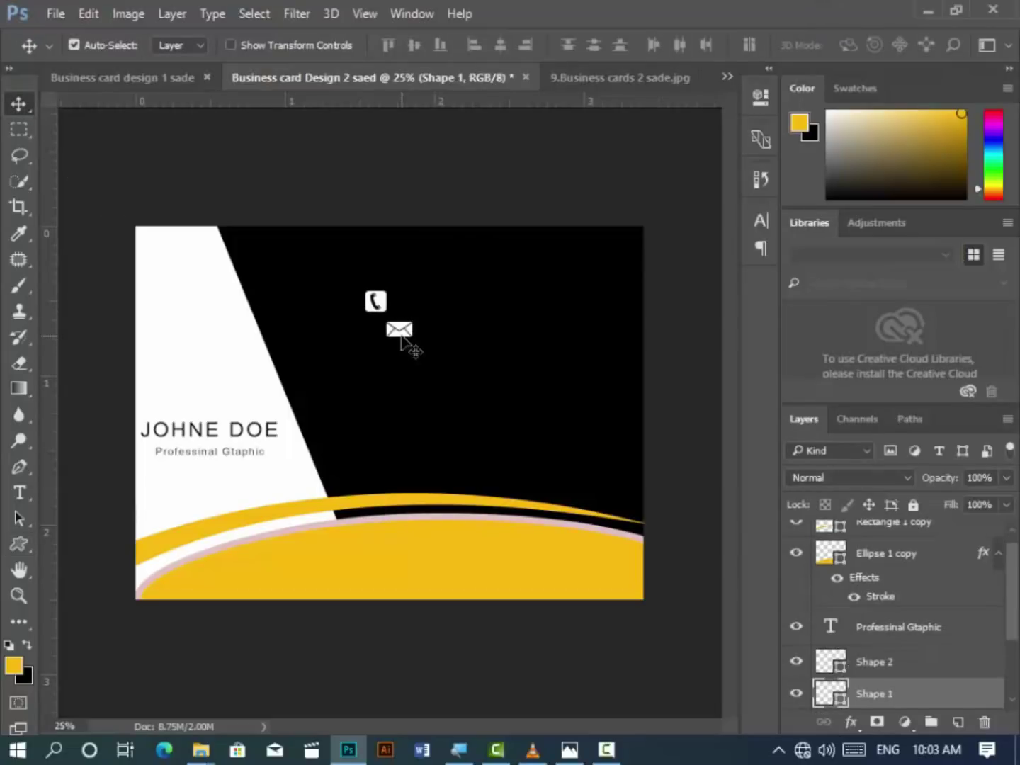
key("shift+Left")
key("shift+Left")
key("shift+Left")
key("shift+Left")
key("ctrl+t")
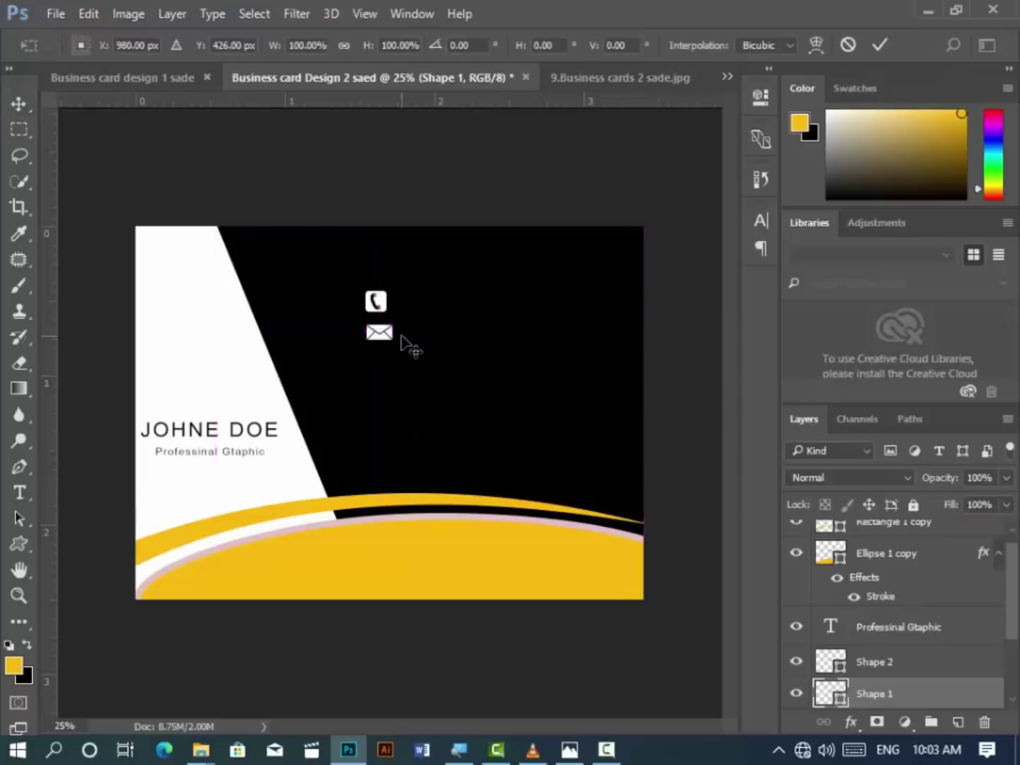
left_click_drag(398, 317, 379, 347)
left_click(878, 45)
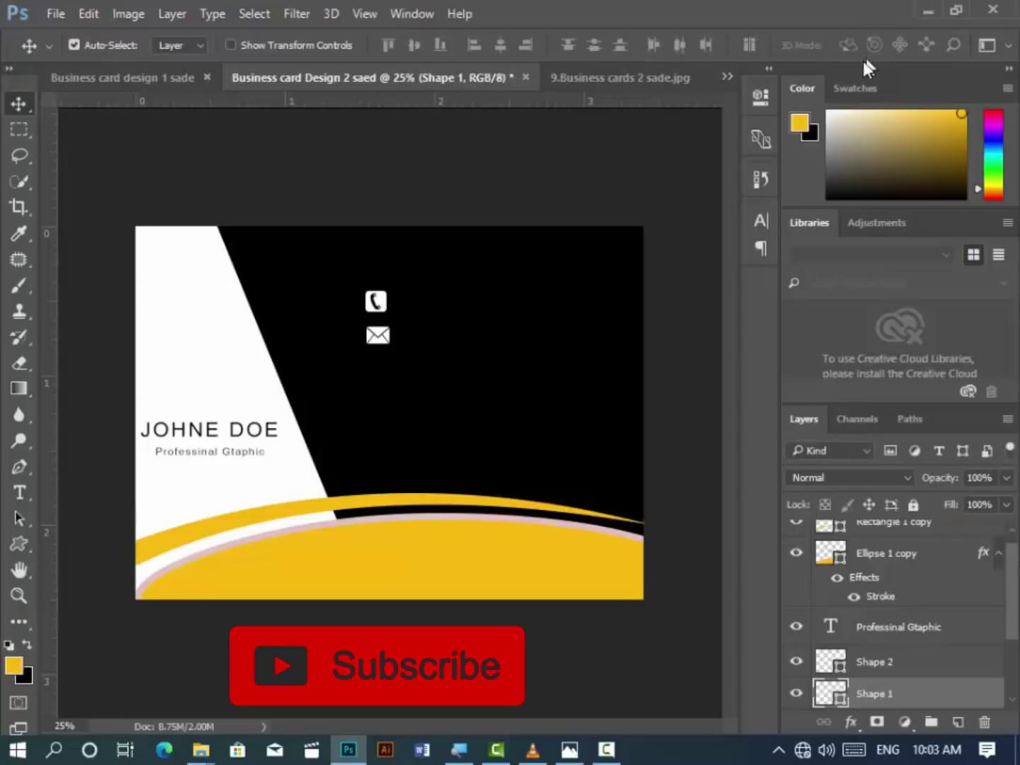
Draw a house custom shape below the envelope icon.
left_click(20, 543)
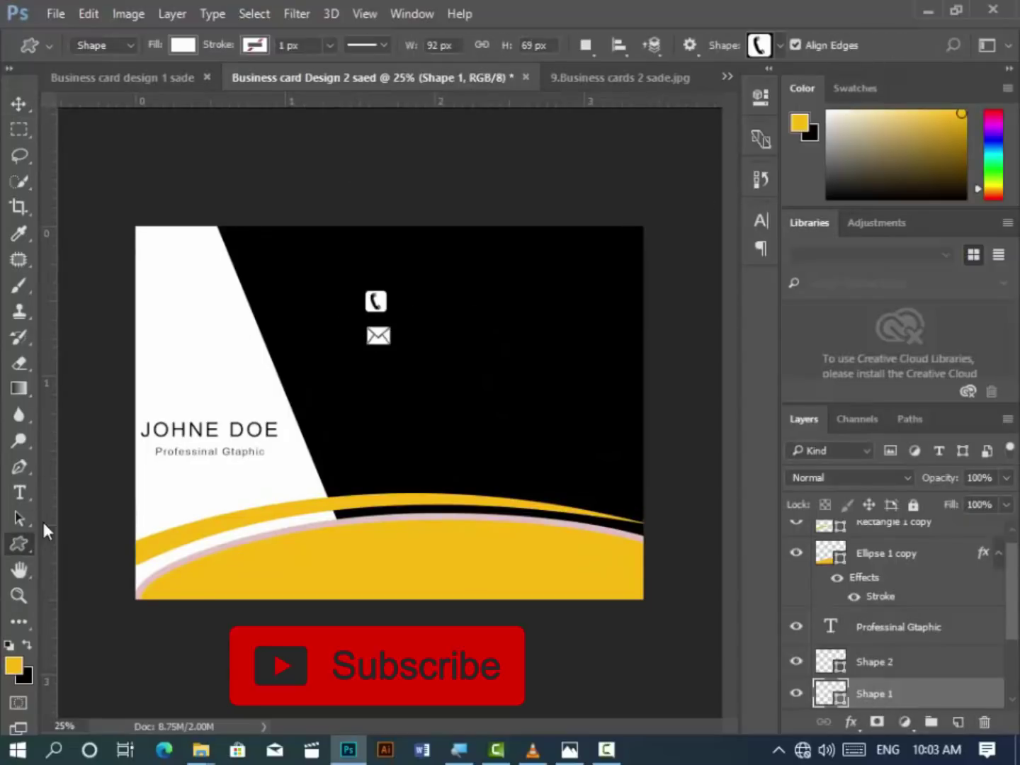
left_click(768, 46)
scroll(708, 264, "down", 1)
scroll(708, 264, "down", 3)
left_click(724, 213)
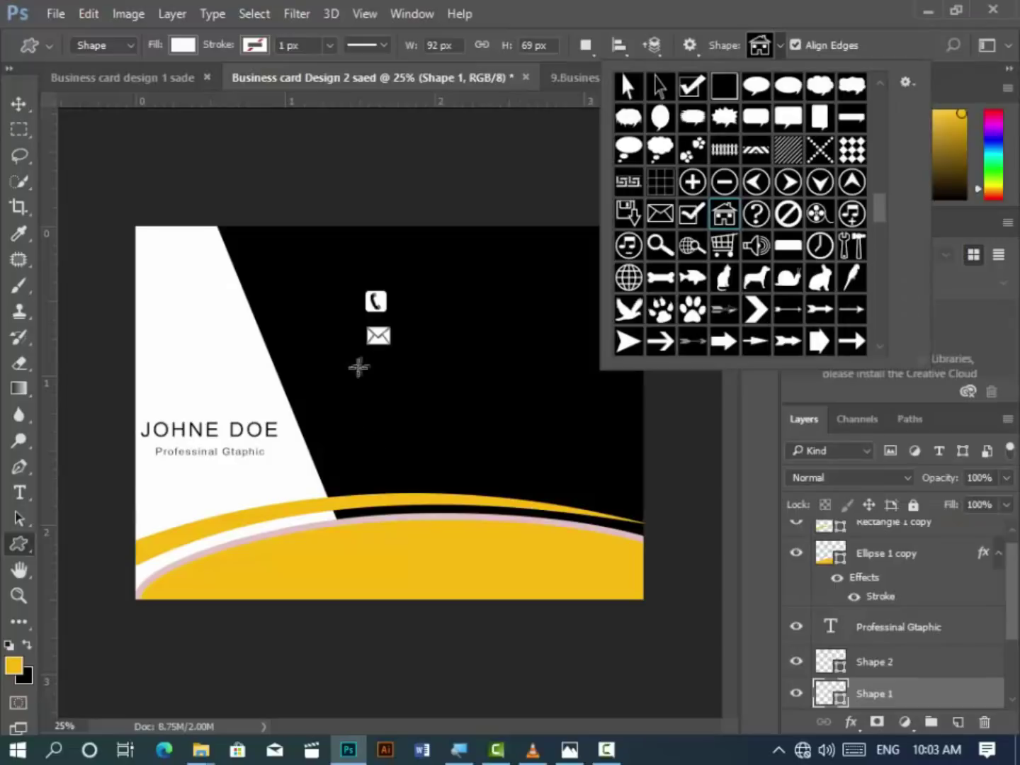
left_click_drag(367, 374, 392, 394)
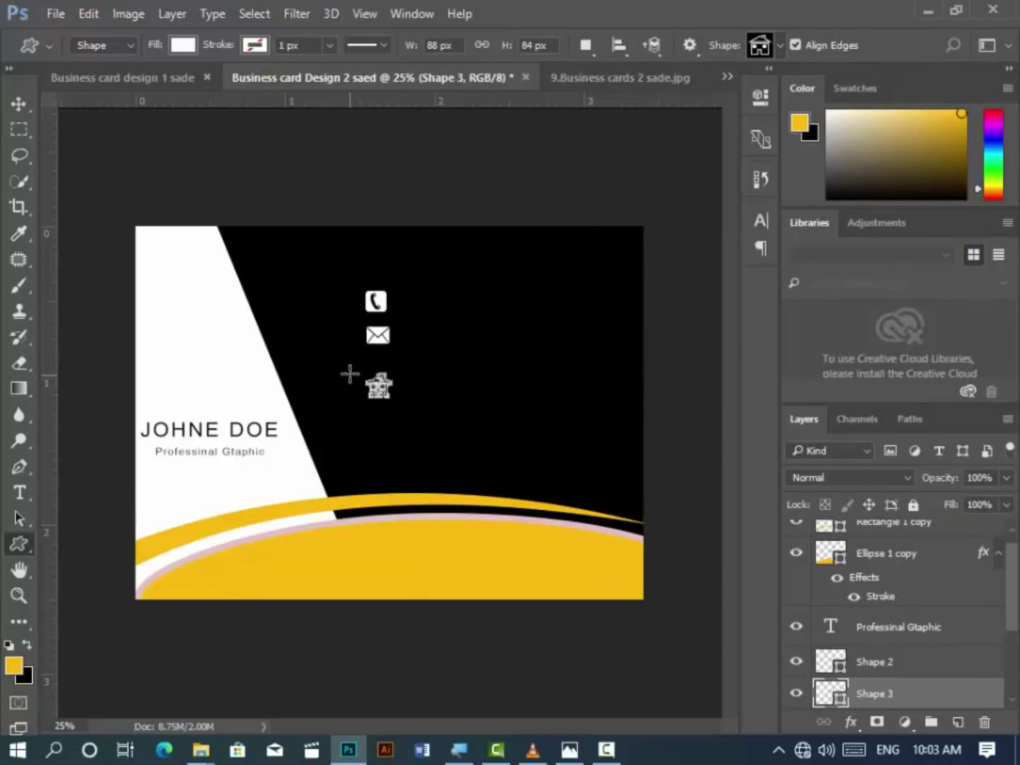
Draw a globe custom shape below the house icon.
left_click(19, 105)
left_click(19, 544)
left_click(779, 45)
left_click(627, 277)
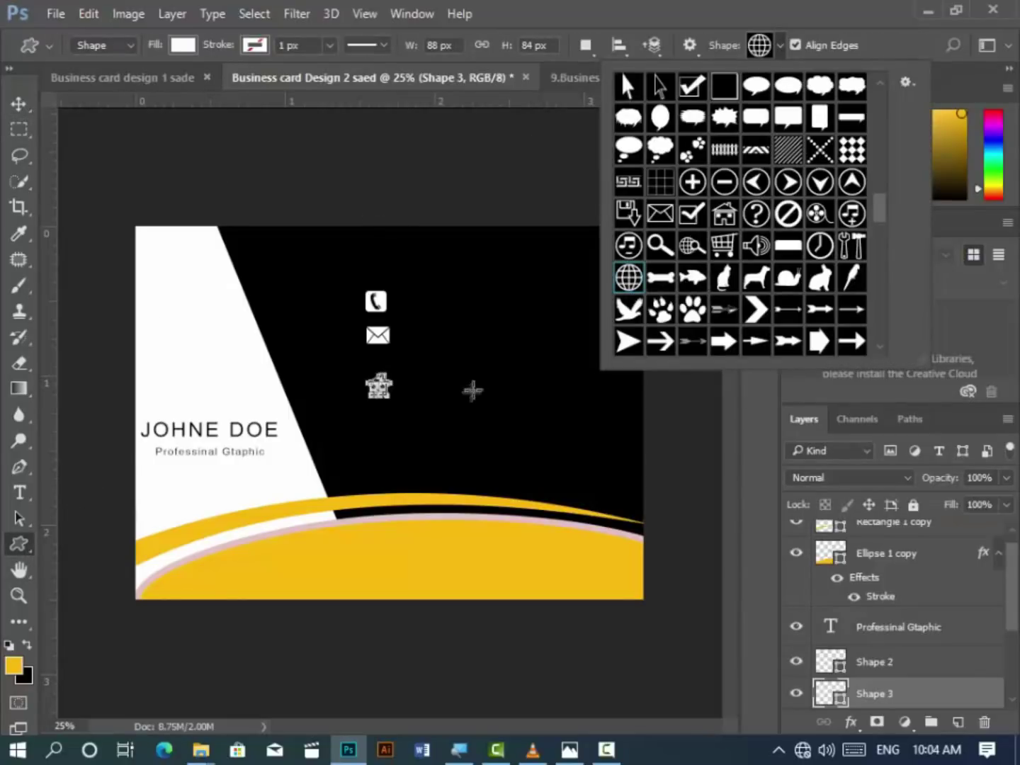
left_click(369, 422)
left_click_drag(369, 422, 391, 441)
Reposition the phone and envelope icons to even out the column spacing.
left_click(20, 104)
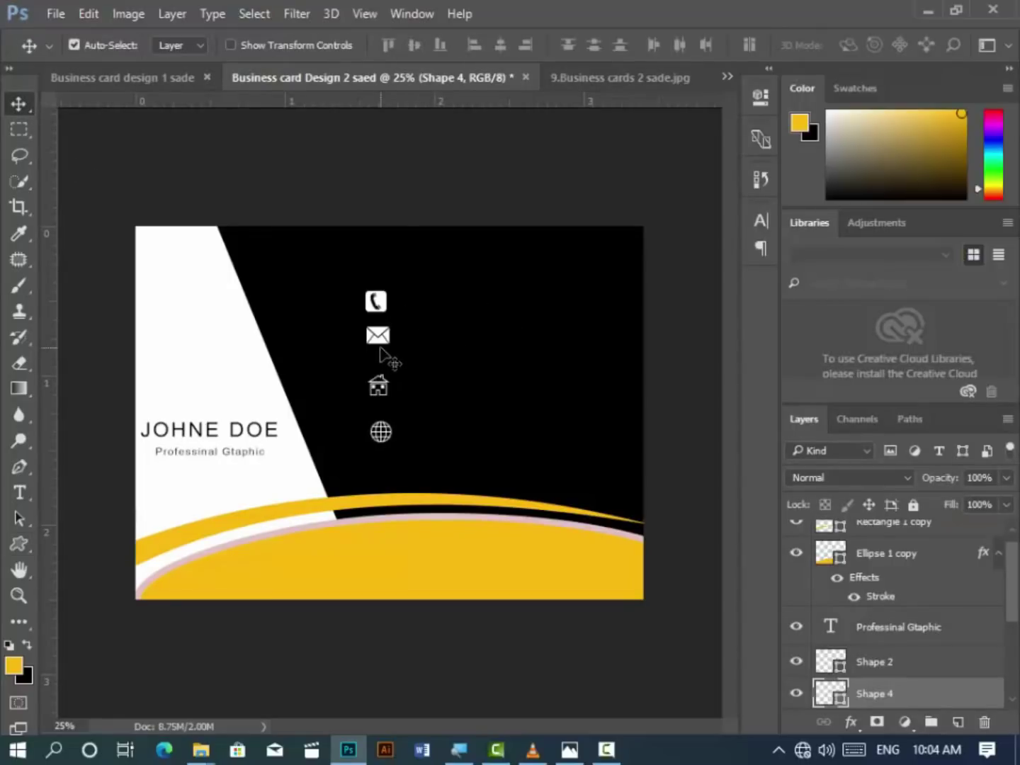
scroll(469, 413, "up", 1)
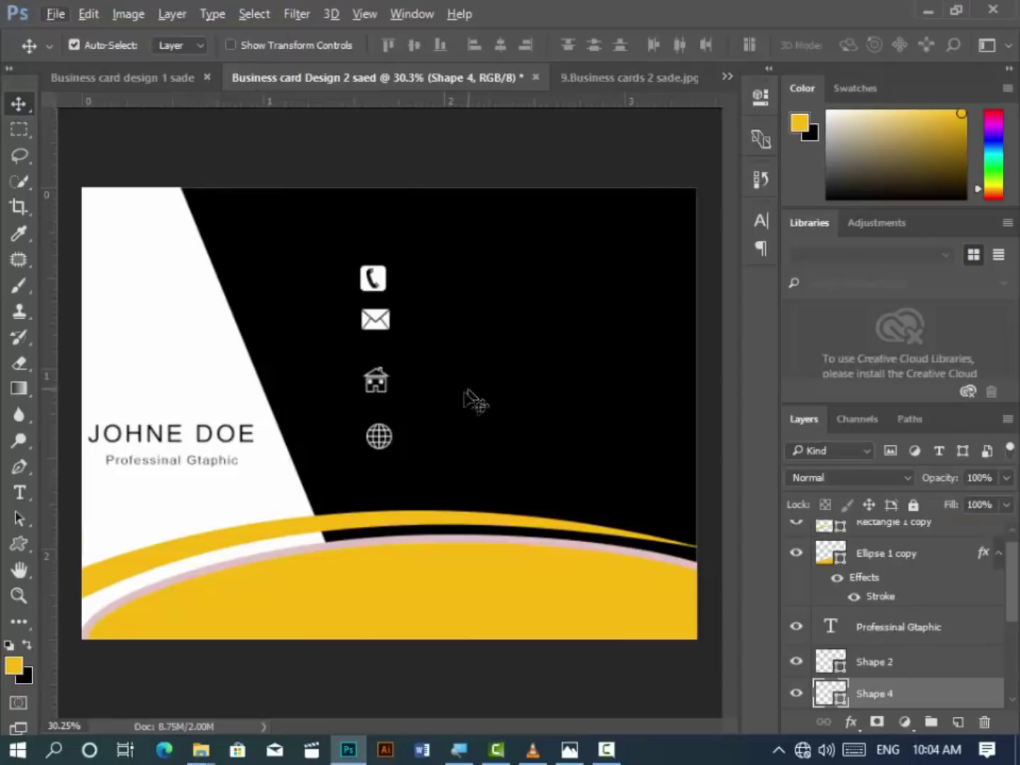
left_click(378, 280)
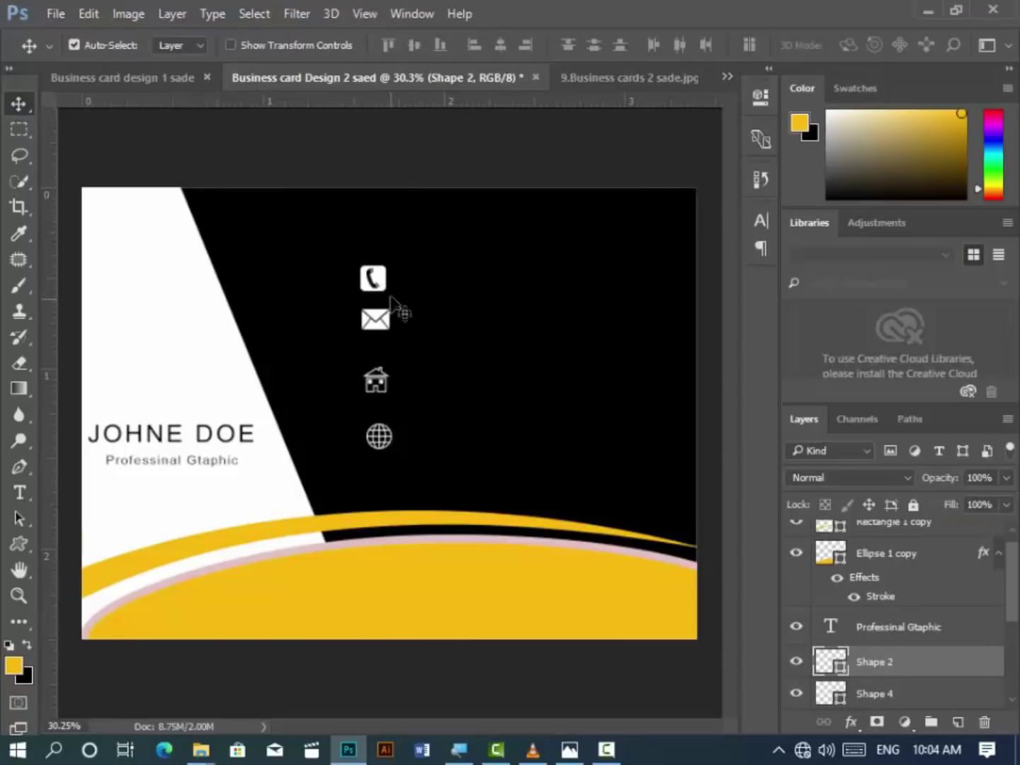
mouse_move(376, 334)
left_mouse_down()
mouse_move(390, 335)
mouse_move(374, 337)
left_mouse_up()
left_click(378, 330)
left_click(389, 396)
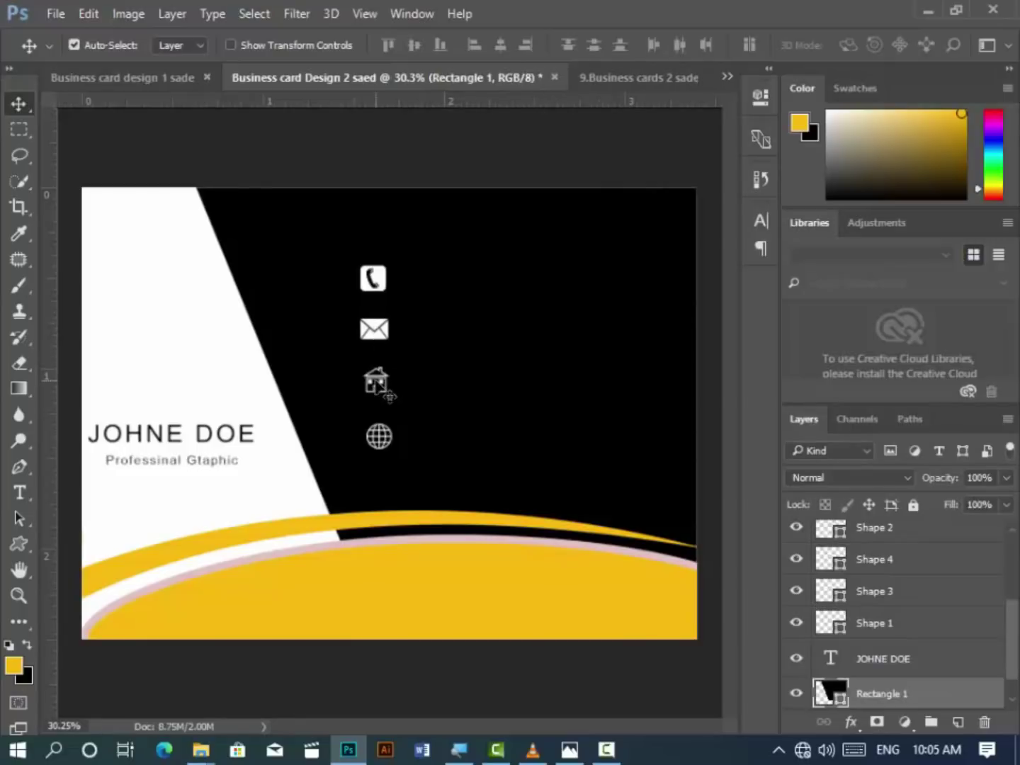
left_click_drag(390, 397, 388, 388)
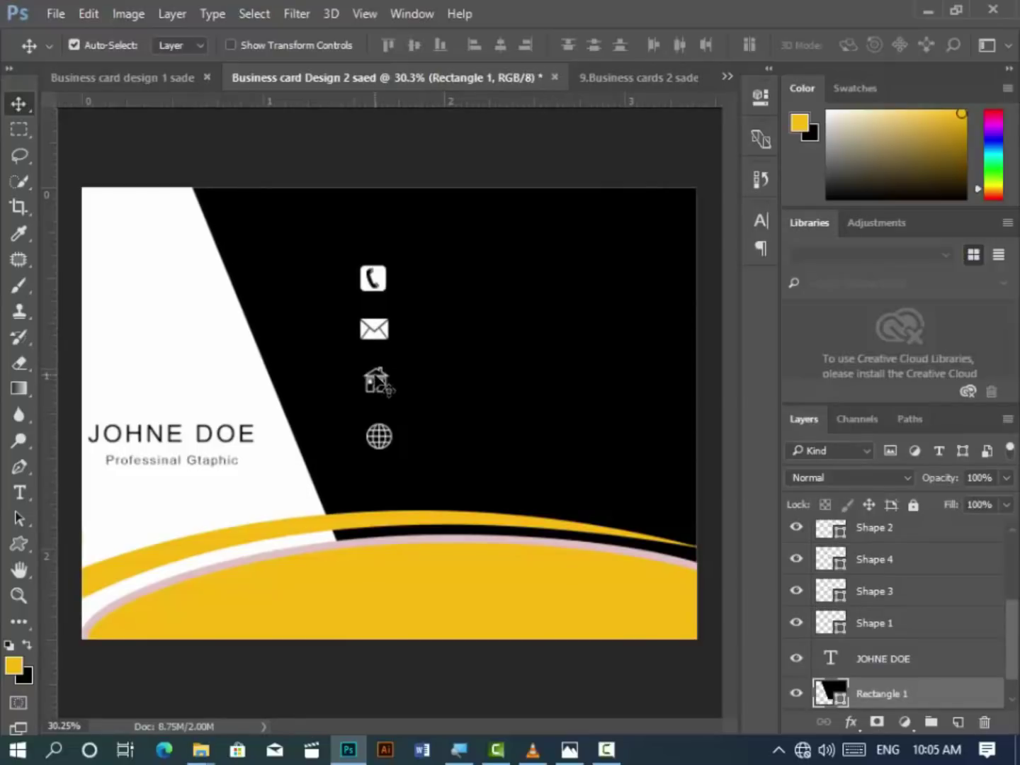
Widen the house icon slightly and nudge the globe icon up.
left_click(381, 395)
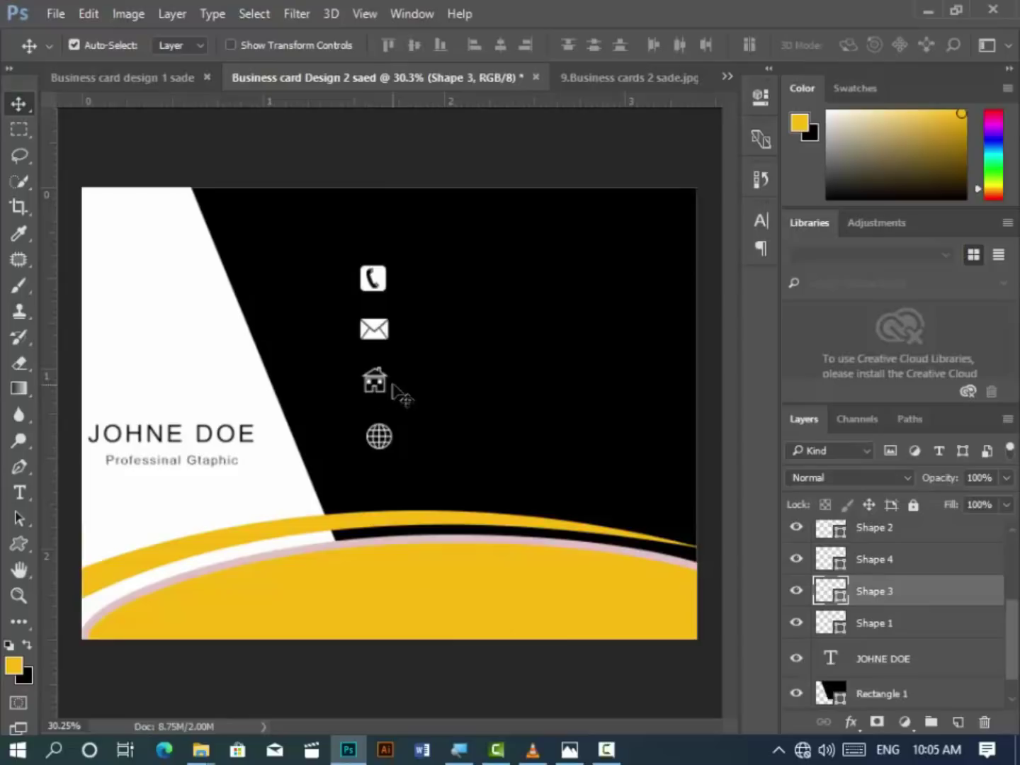
key("ctrl+t")
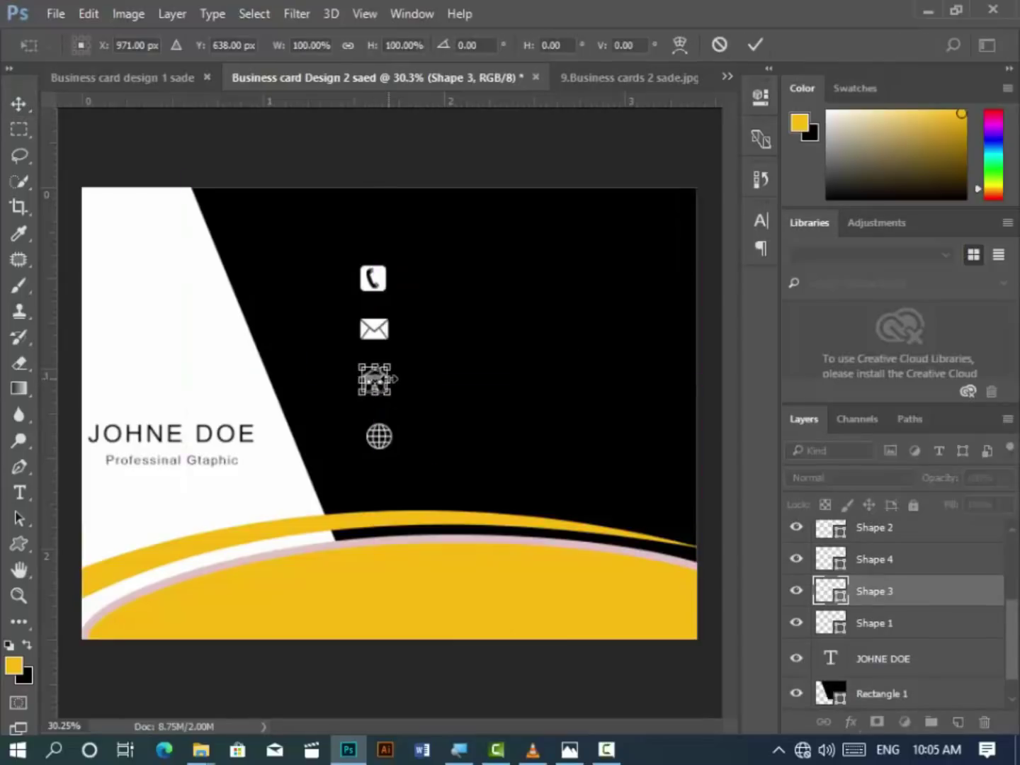
left_click_drag(390, 380, 399, 354)
left_click(756, 44)
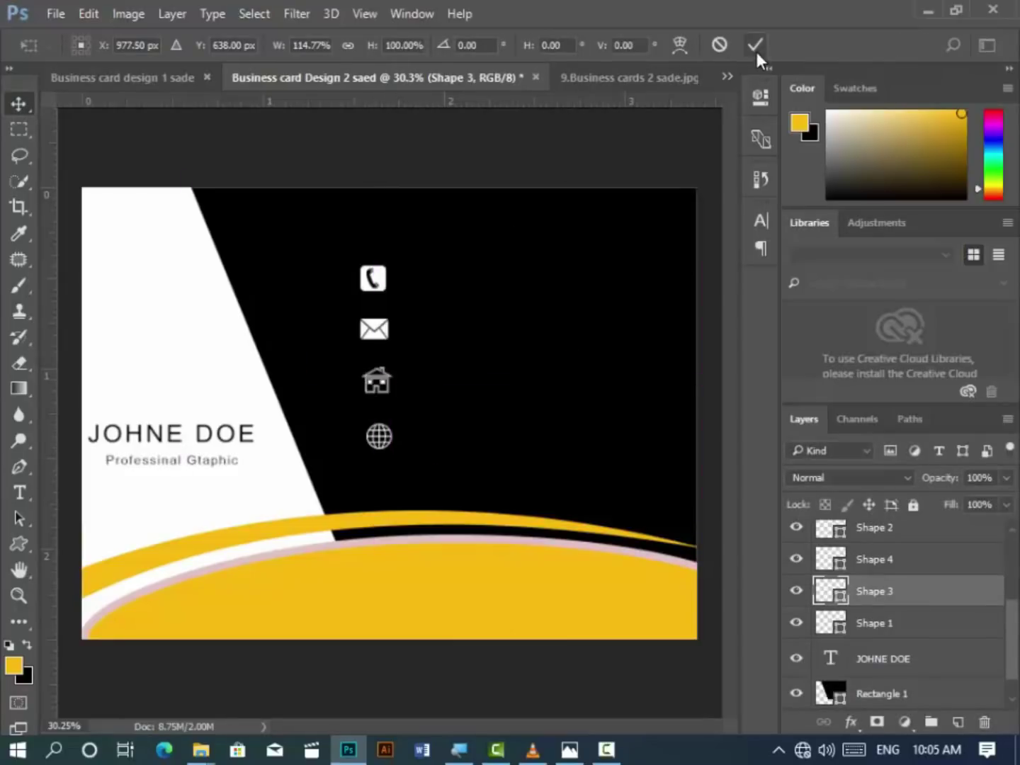
left_click(377, 437)
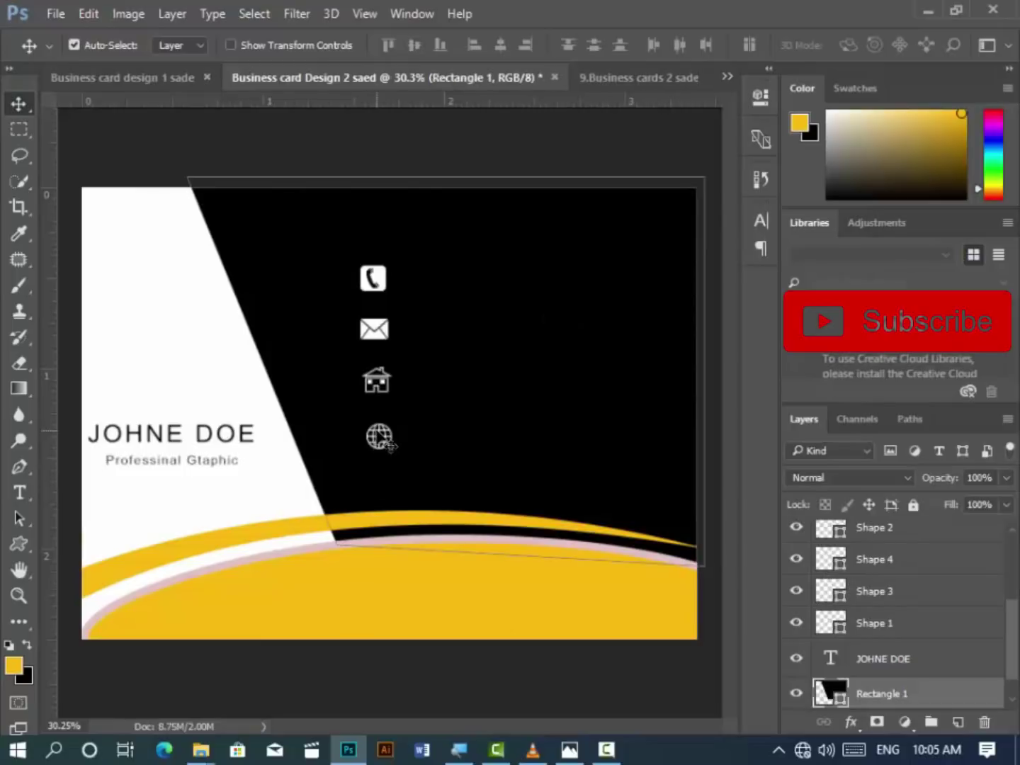
left_click(382, 435)
left_click_drag(386, 442, 384, 436)
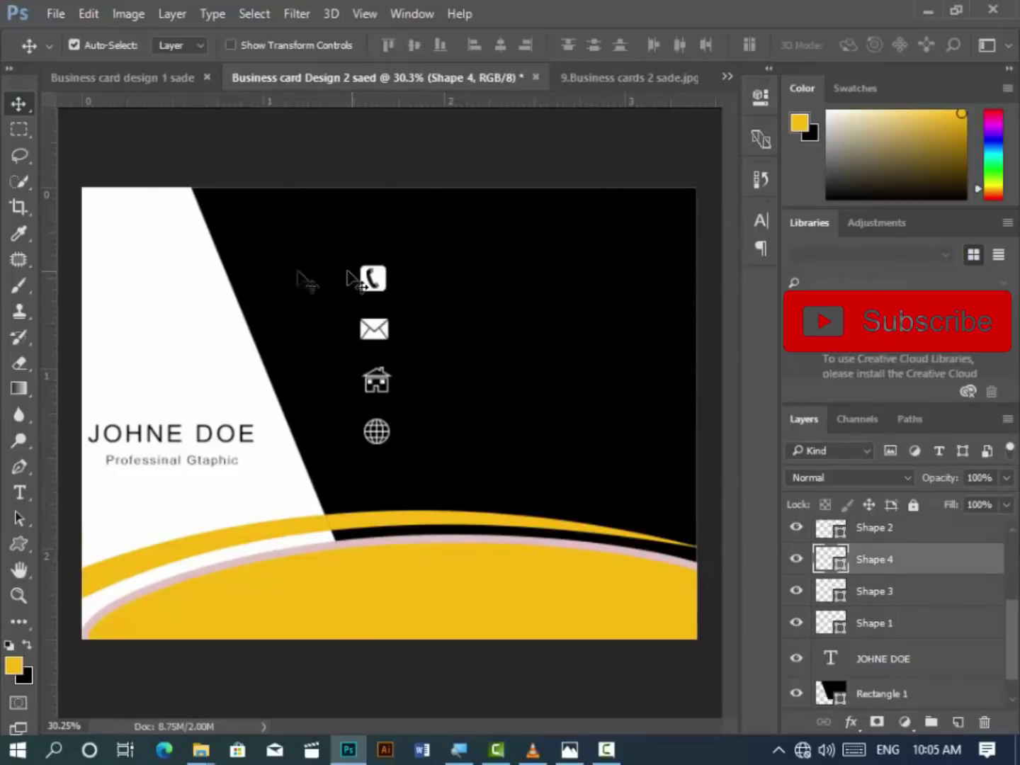
left_click(354, 279)
left_click(373, 280)
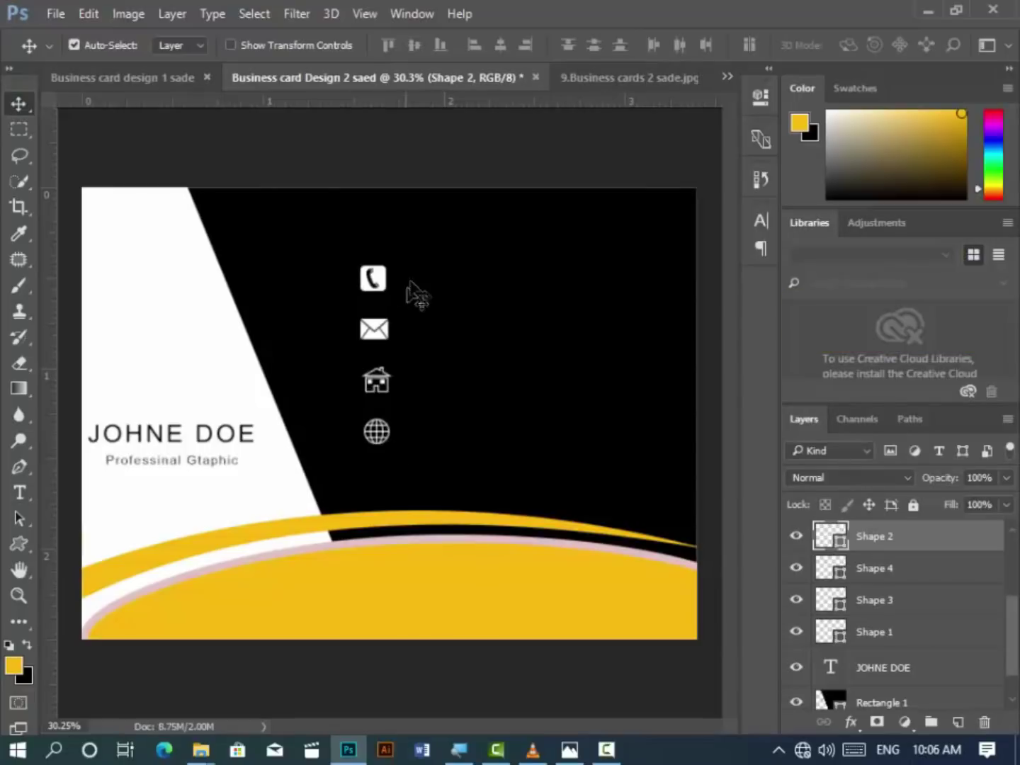
left_click(19, 493)
Type a phone number in white 9.01 pt Arial beside the phone icon.
left_click(450, 280)
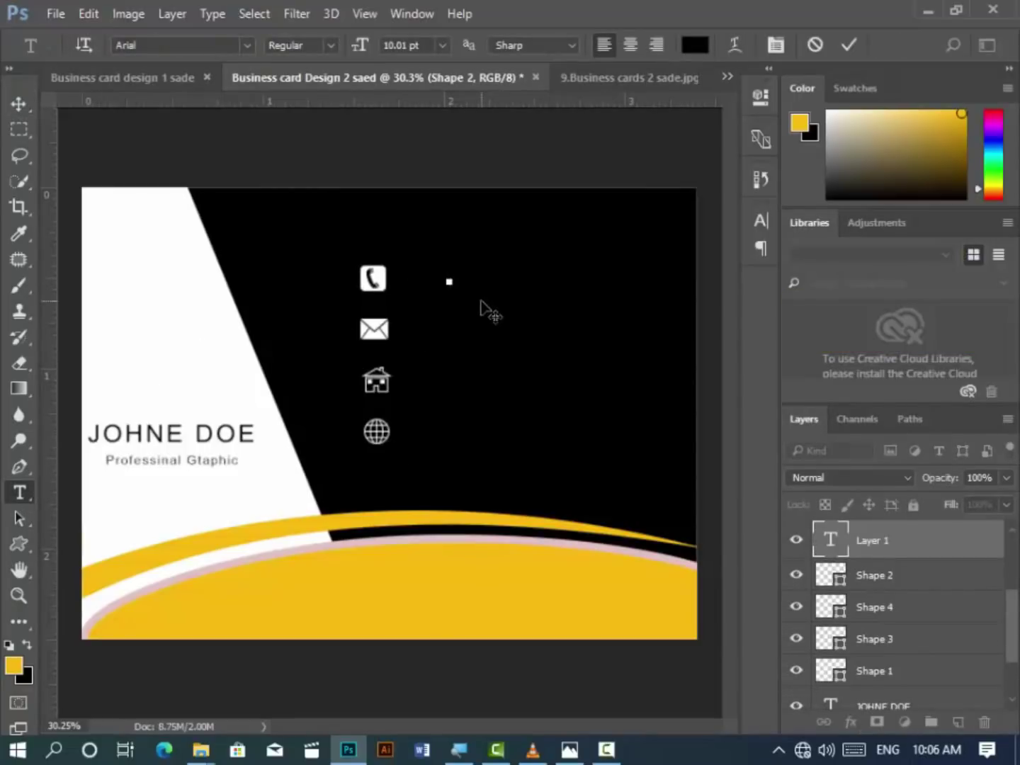
left_click(694, 48)
left_click(495, 167)
key("Return")
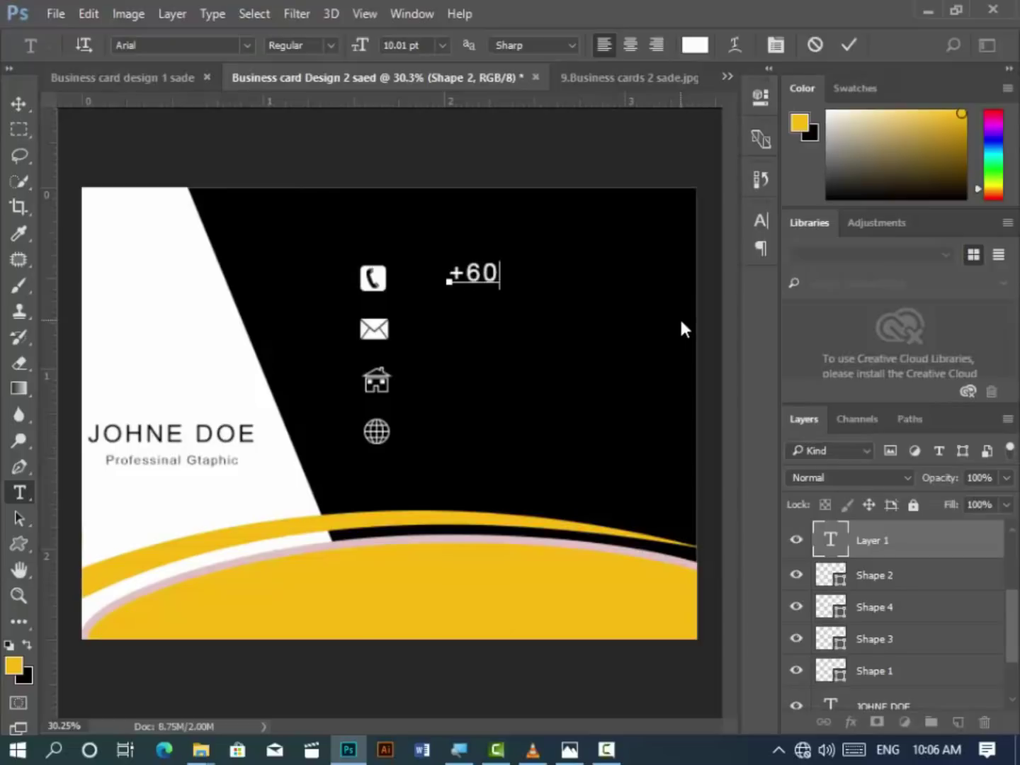
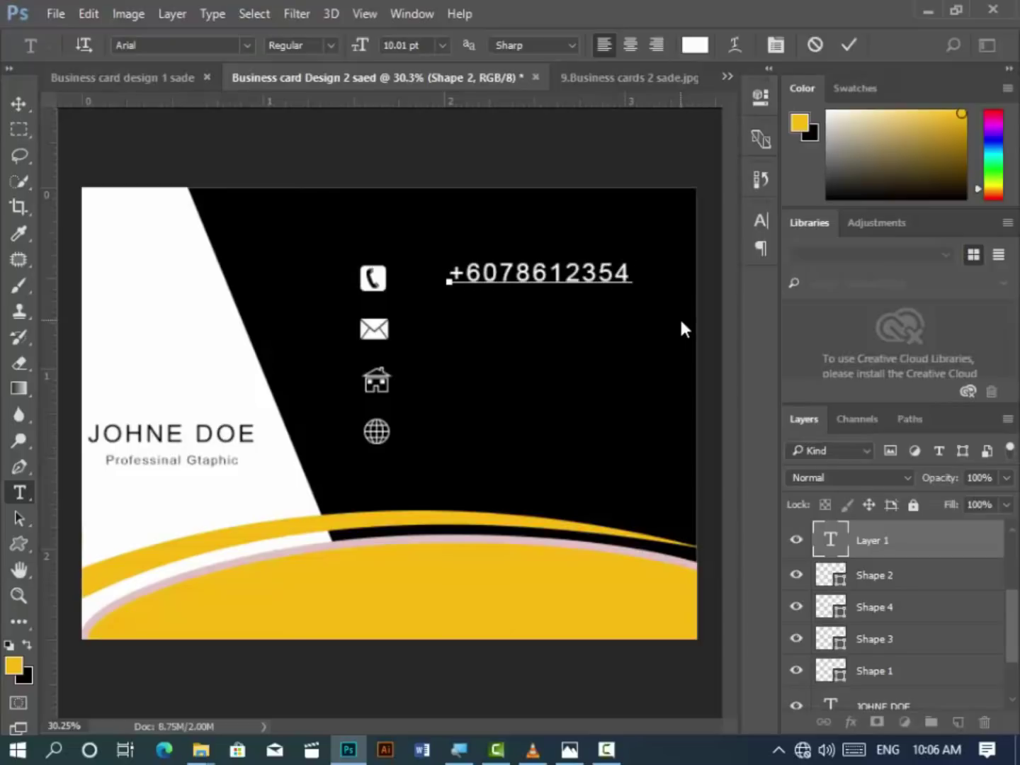
left_click_drag(651, 270, 437, 282)
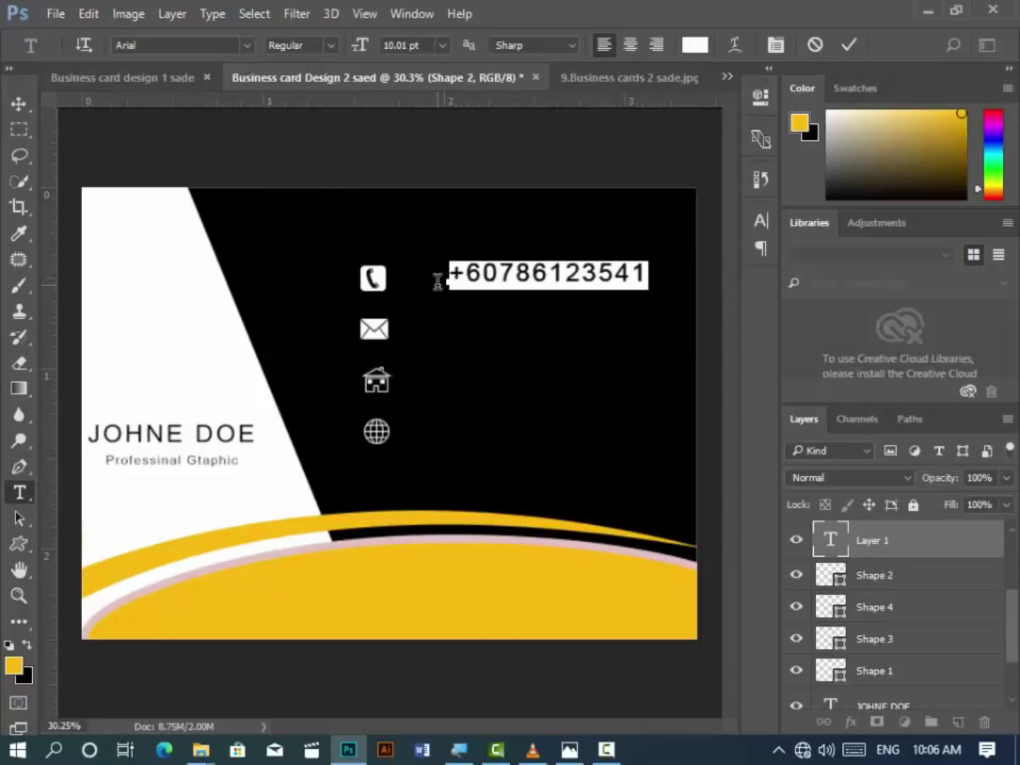
left_click_drag(364, 51, 361, 49)
left_click(849, 45)
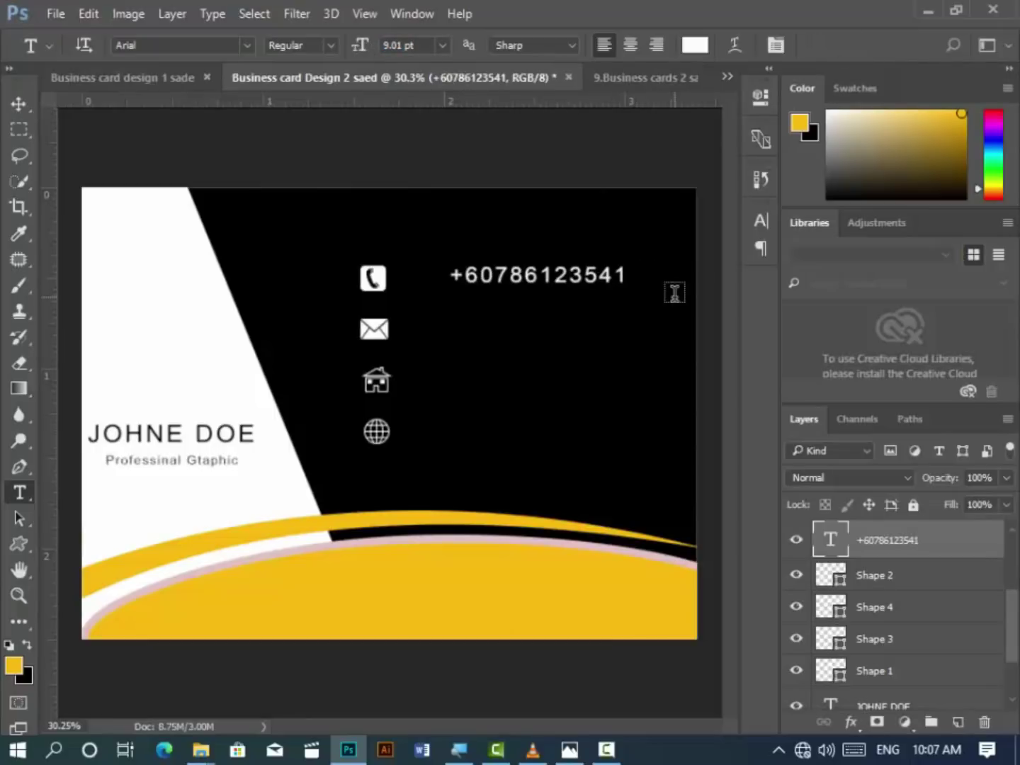
key("v")
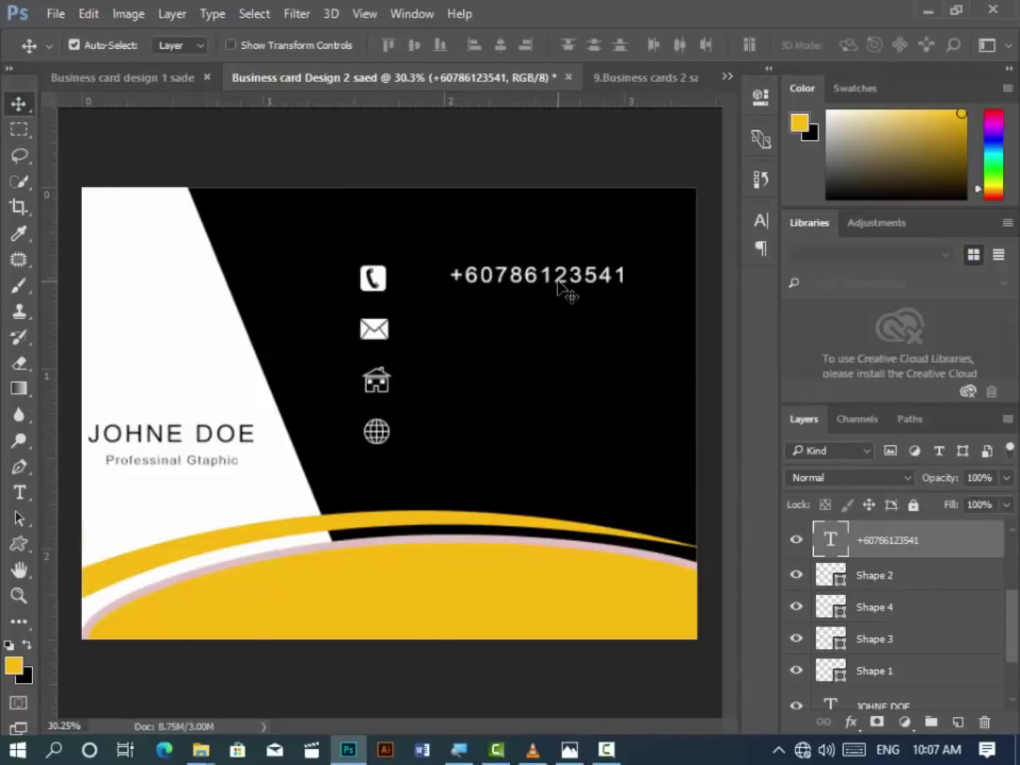
Duplicate the phone line beside the envelope and retype it as placeholder email text.
left_click_drag(556, 282, 560, 290)
key("shift+Down")
key("shift+Down")
key("shift+Down")
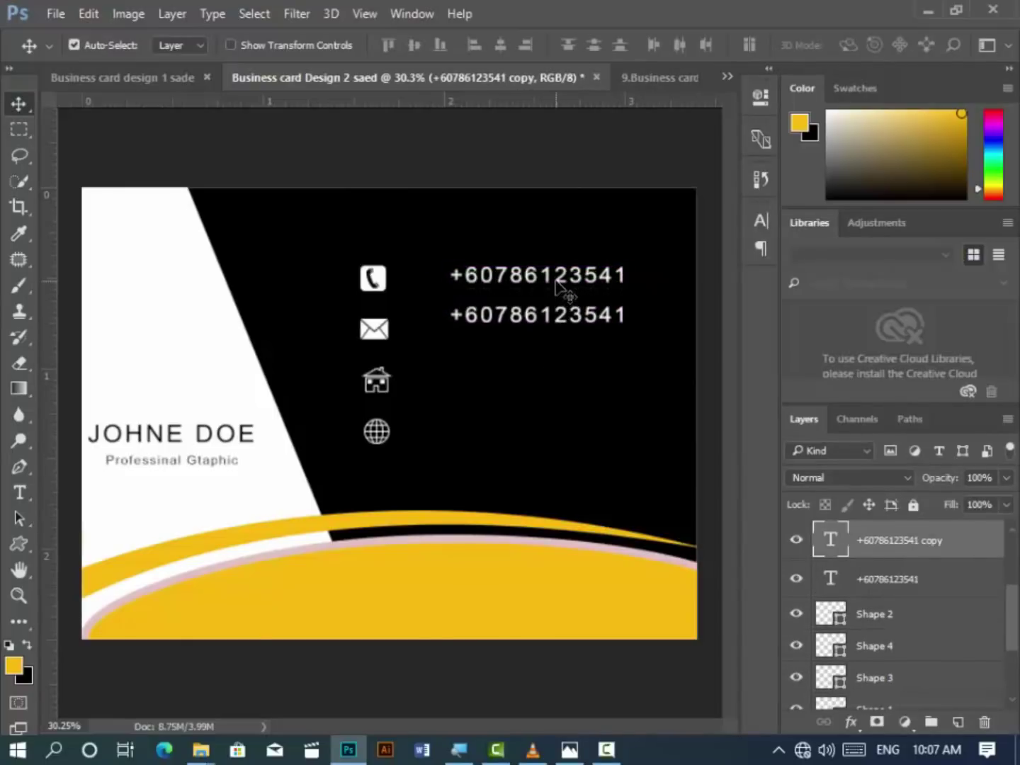
key("shift+Down")
key("shift+Down")
key("shift+Down")
key("shift+Down")
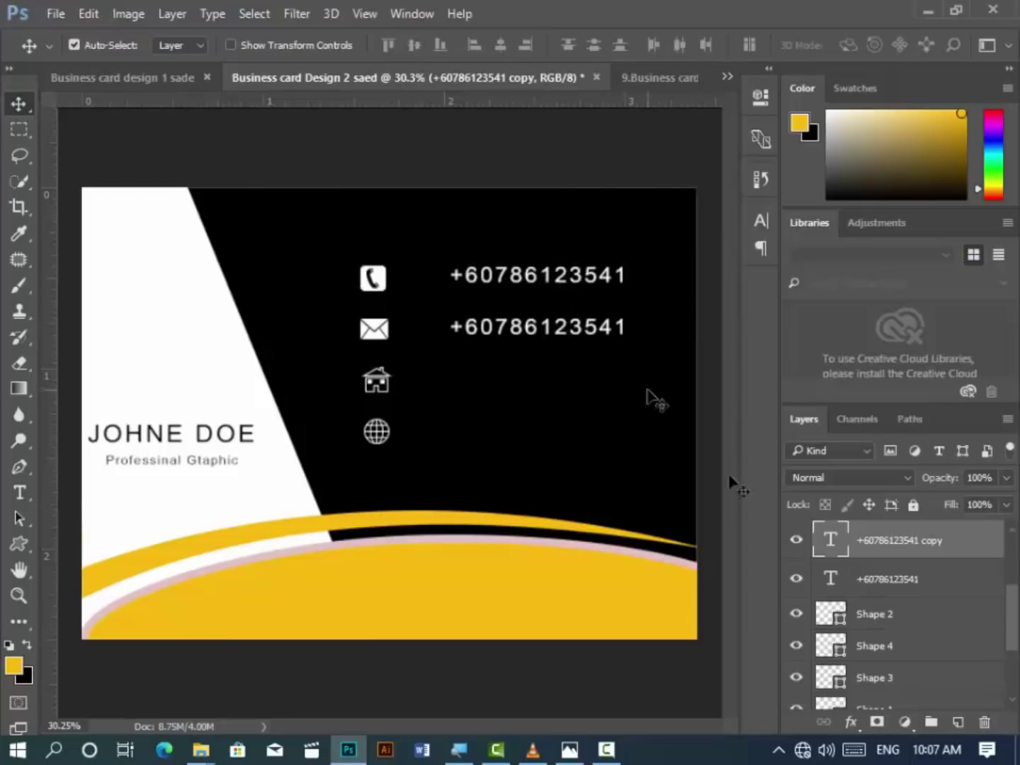
double_click(828, 542)
key("BackSpace")
type("Y")
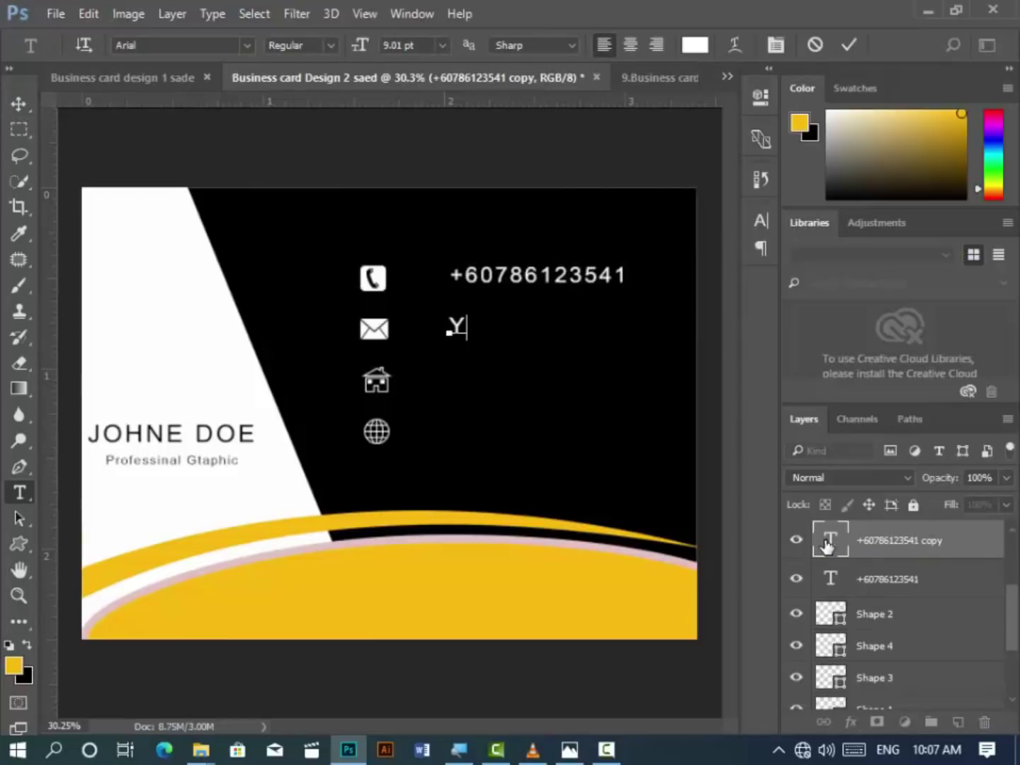
type("our e E")
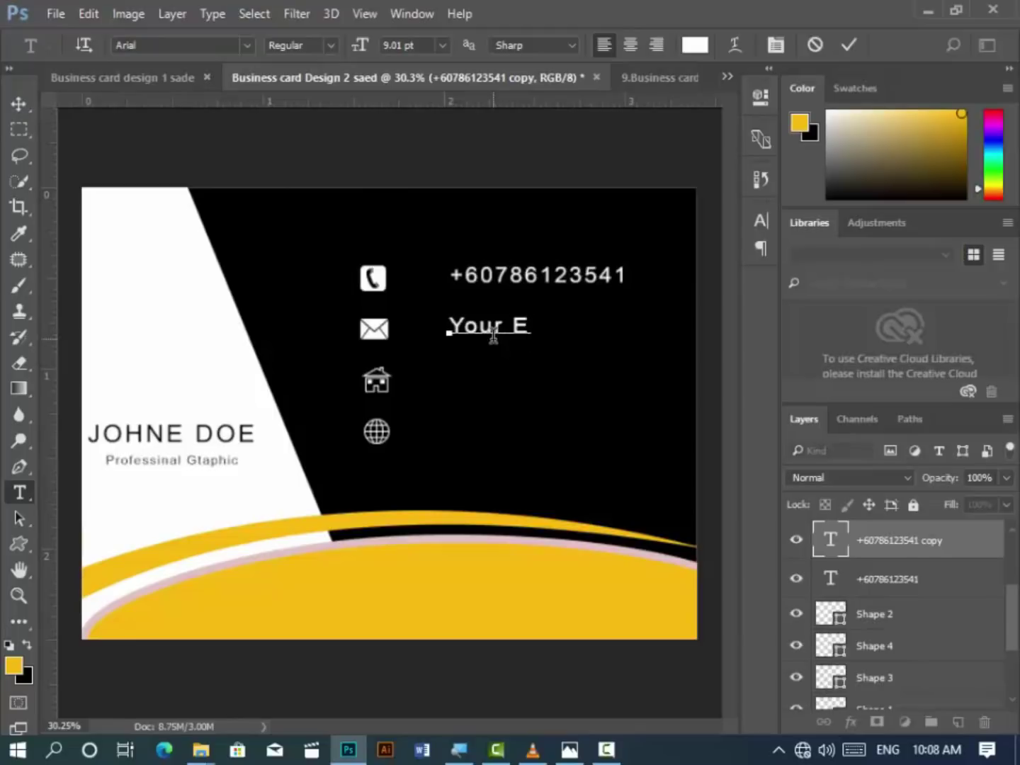
type("mail")
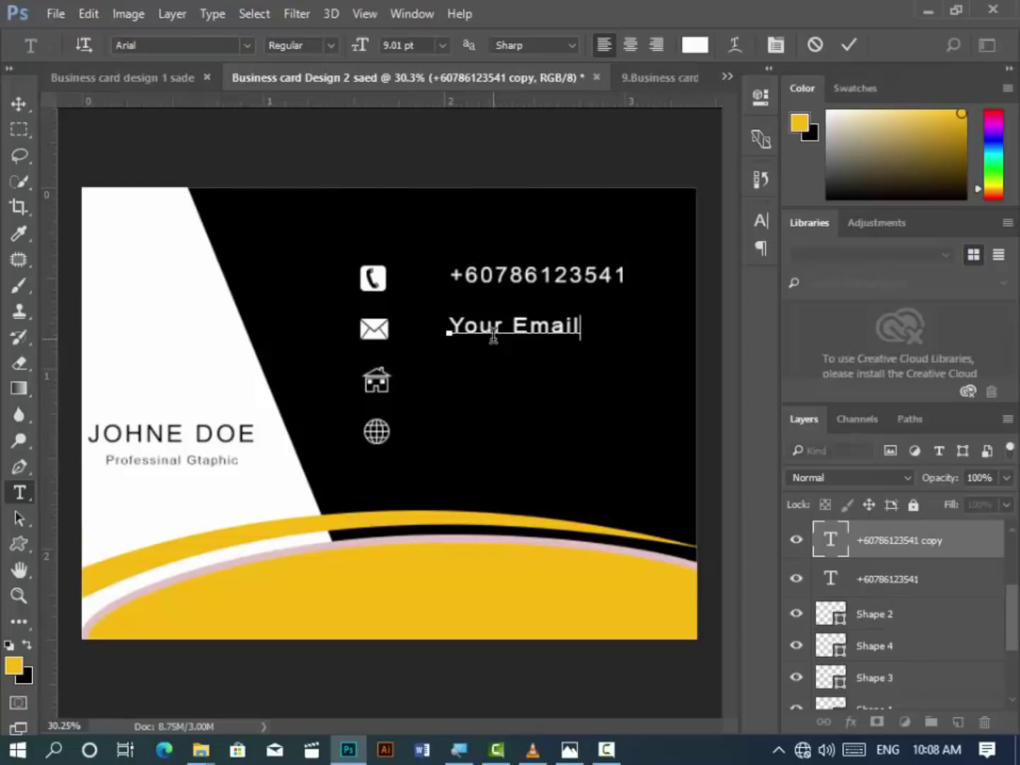
type("@")
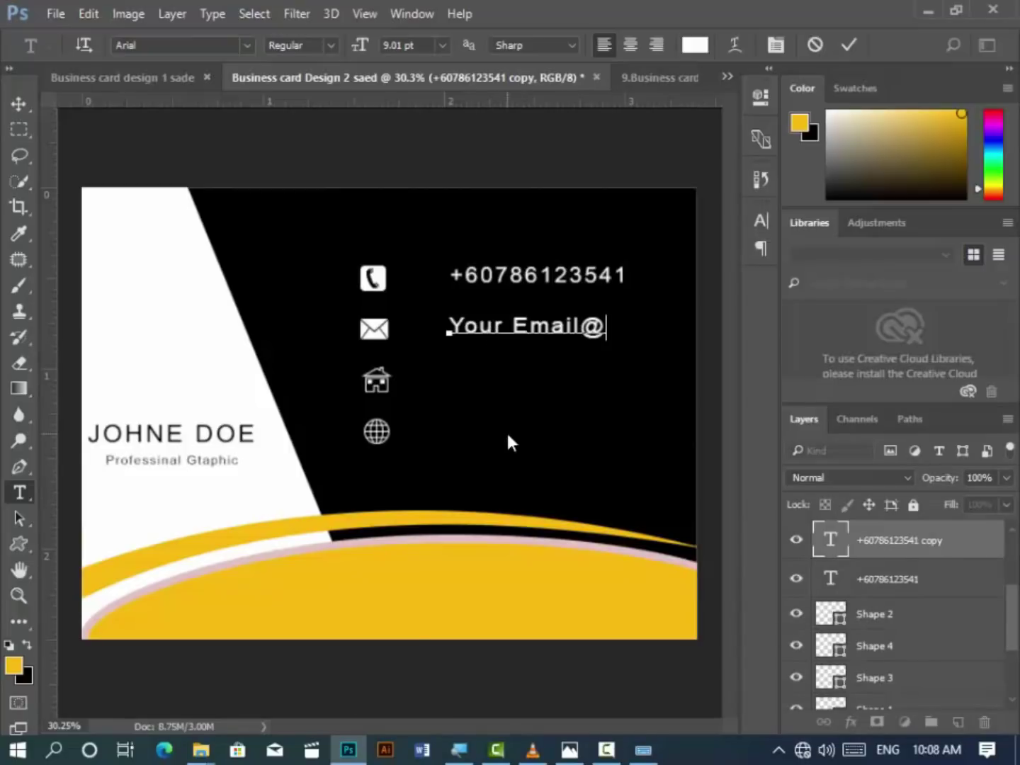
type(" .com")
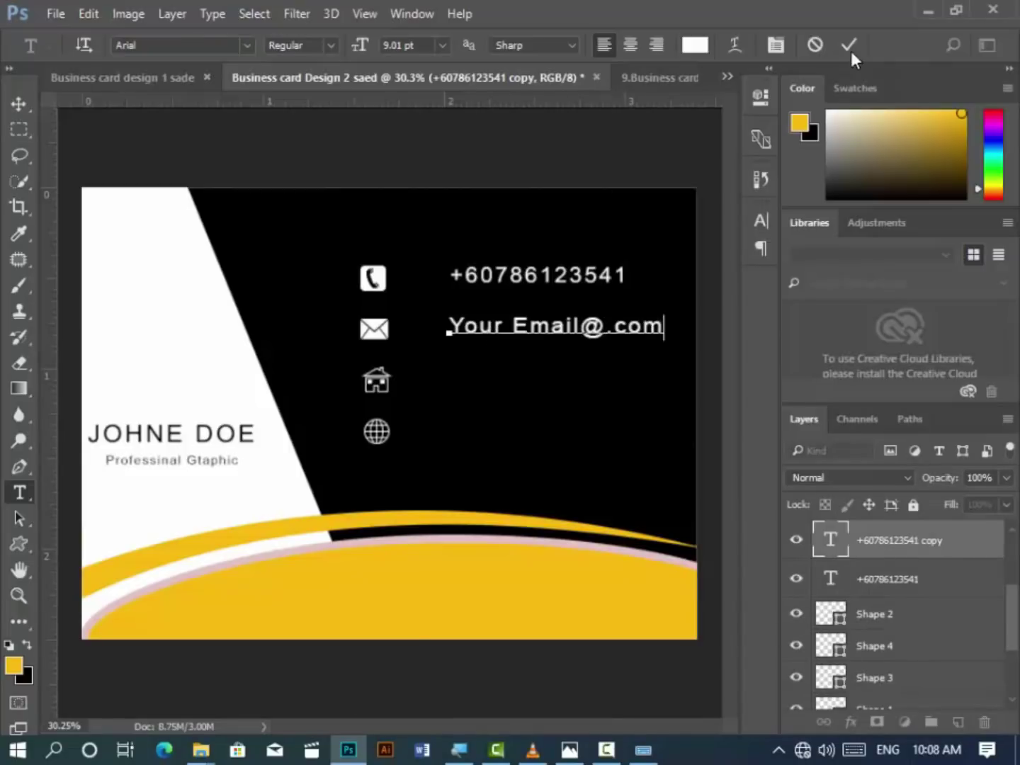
left_click(850, 45)
key("v")
Duplicate the email line beside the house icon and retype it as 'Your company name'.
key("alt+Down")
key("shift+Down")
key("shift+Down")
key("shift+Down")
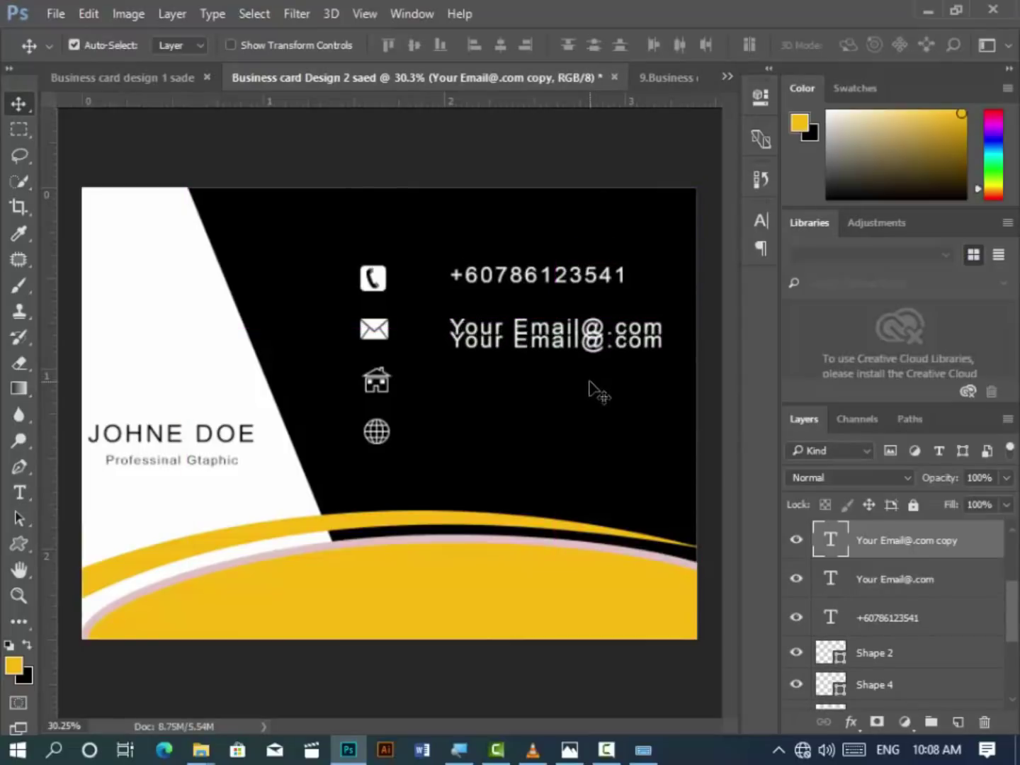
key("shift+Down")
key("shift+Down")
key("shift+Down")
key("shift+Down")
key("shift+Down")
key("shift+Down")
key("shift+Down")
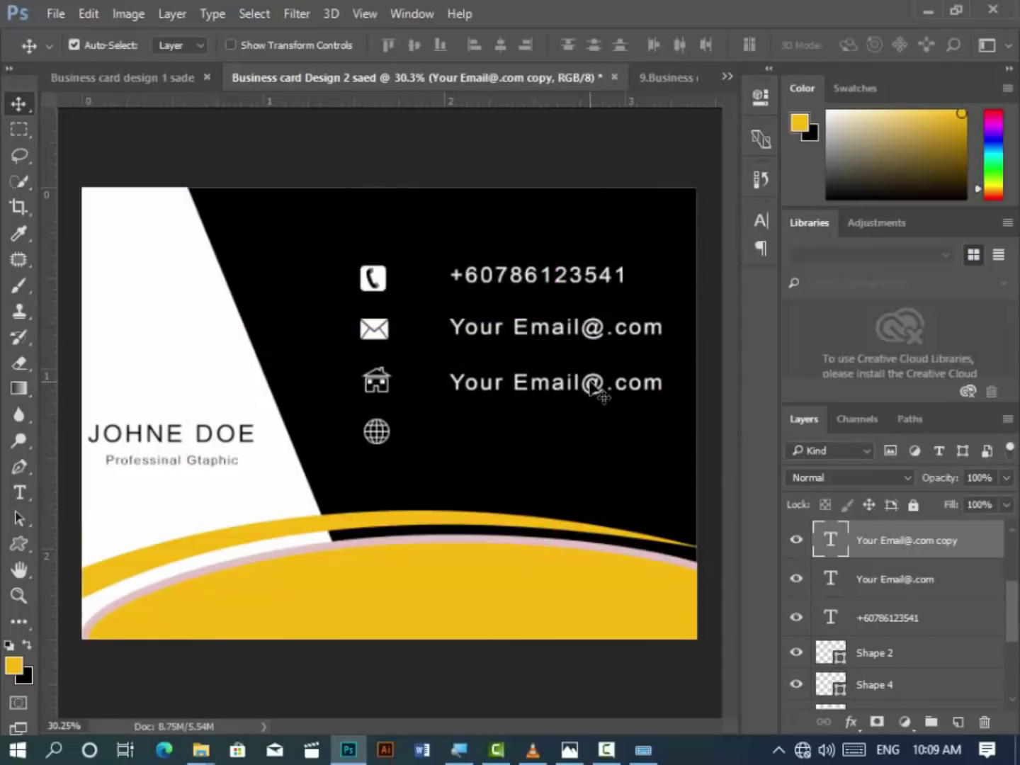
double_click(826, 543)
left_click(663, 383)
key("BackSpace")
key("BackSpace")
key("BackSpace")
key("BackSpace")
key("BackSpace")
key("BackSpace")
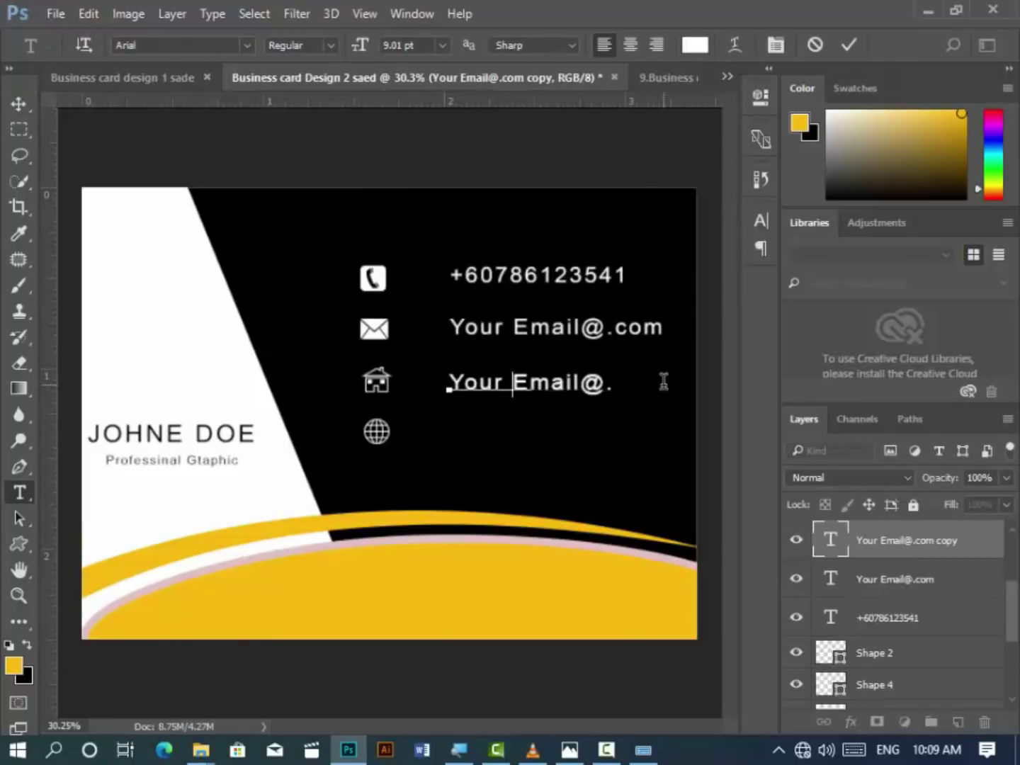
Finish typing and commit the 'Your company name' contact line.
type("ompany ")
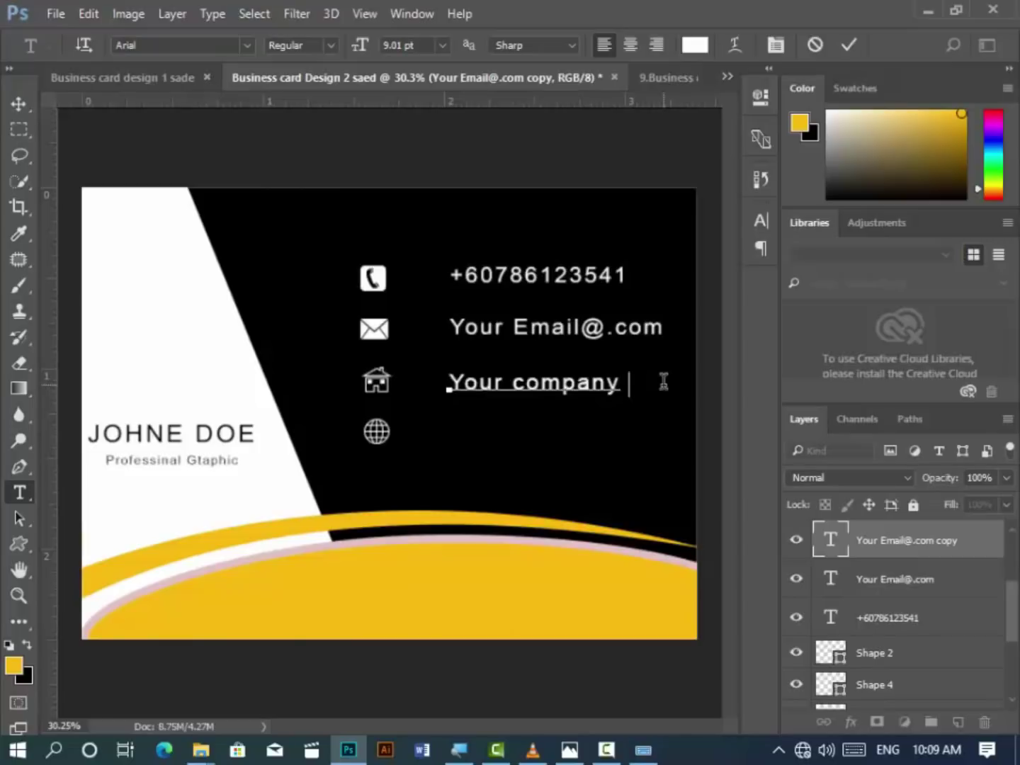
Finish typing and commit the 'Your company name' contact line.
type("name")
key("ctrl+Return")
key("v")
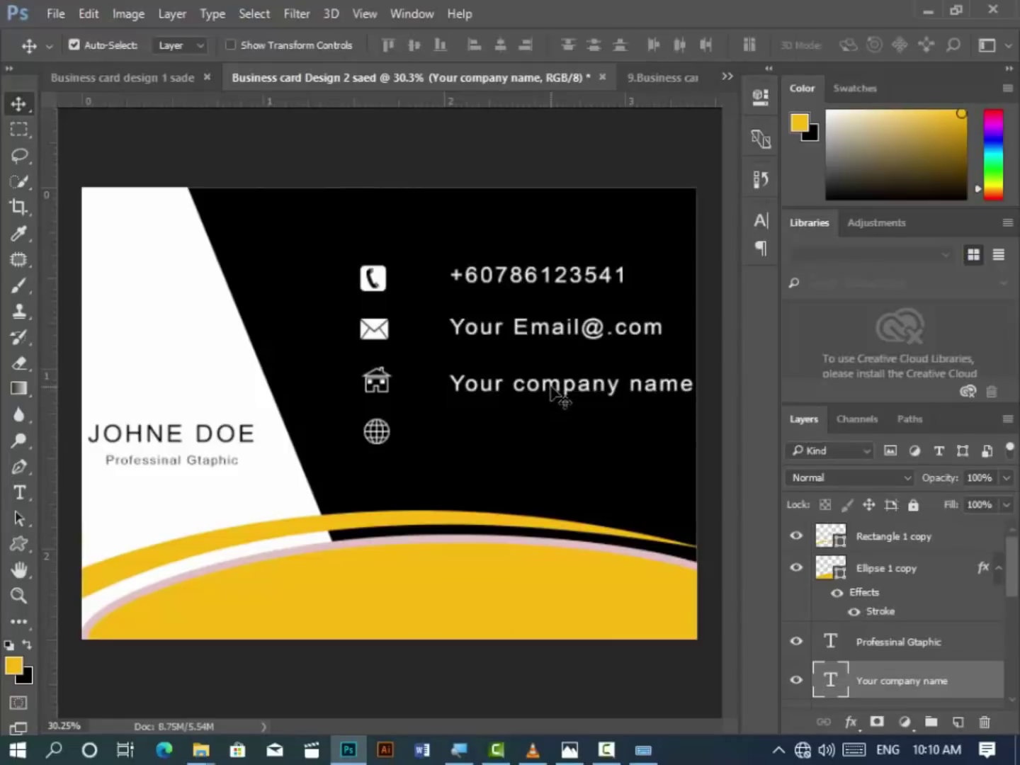
key("ctrl+j")
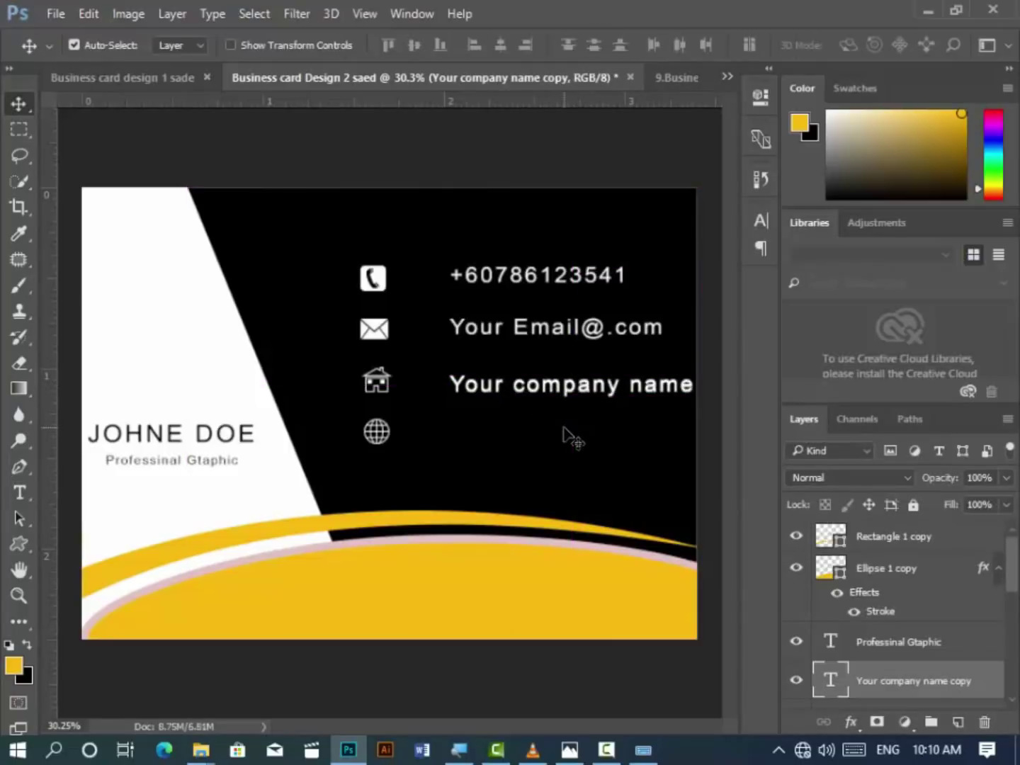
key("shift+Down")
key("shift+Down")
key("shift+Down")
key("shift+Down")
key("shift+Down")
key("shift+Down")
key("shift+Down")
key("shift+Down")
key("shift+Down")
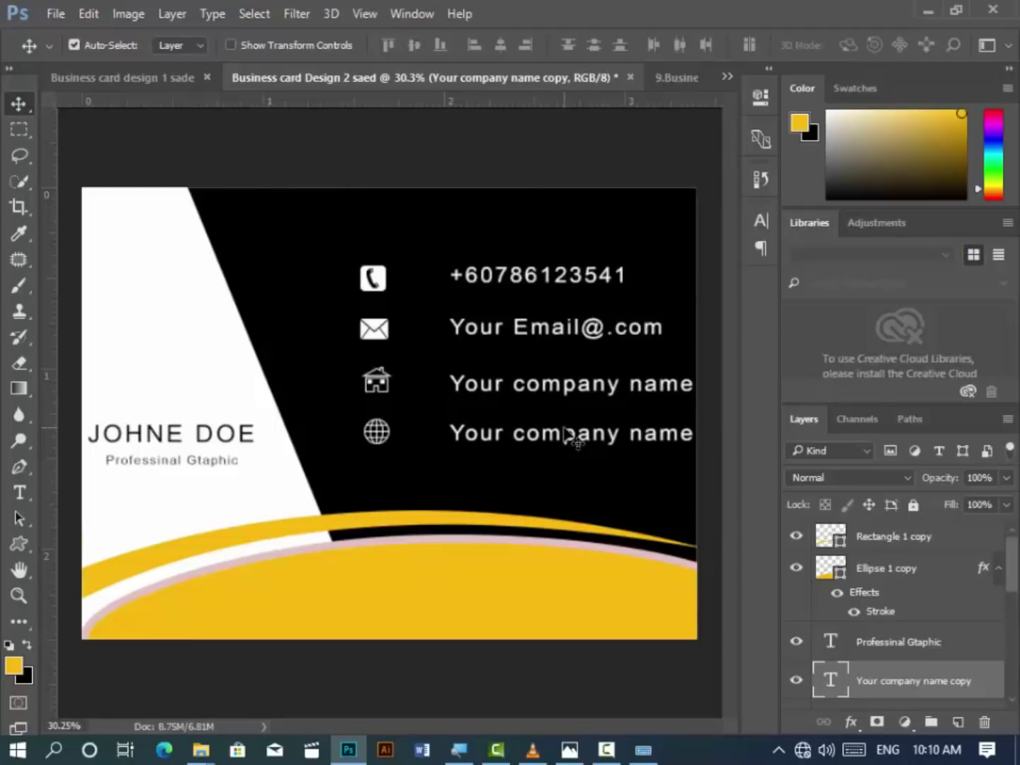
double_click(831, 679)
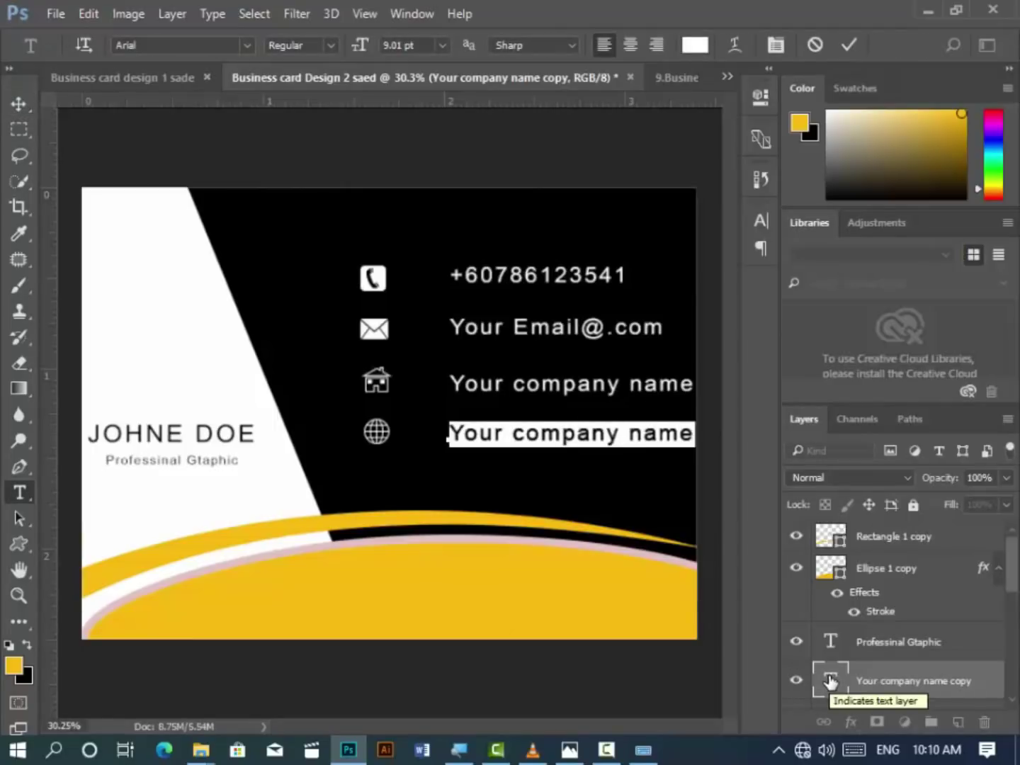
key("BackSpace")
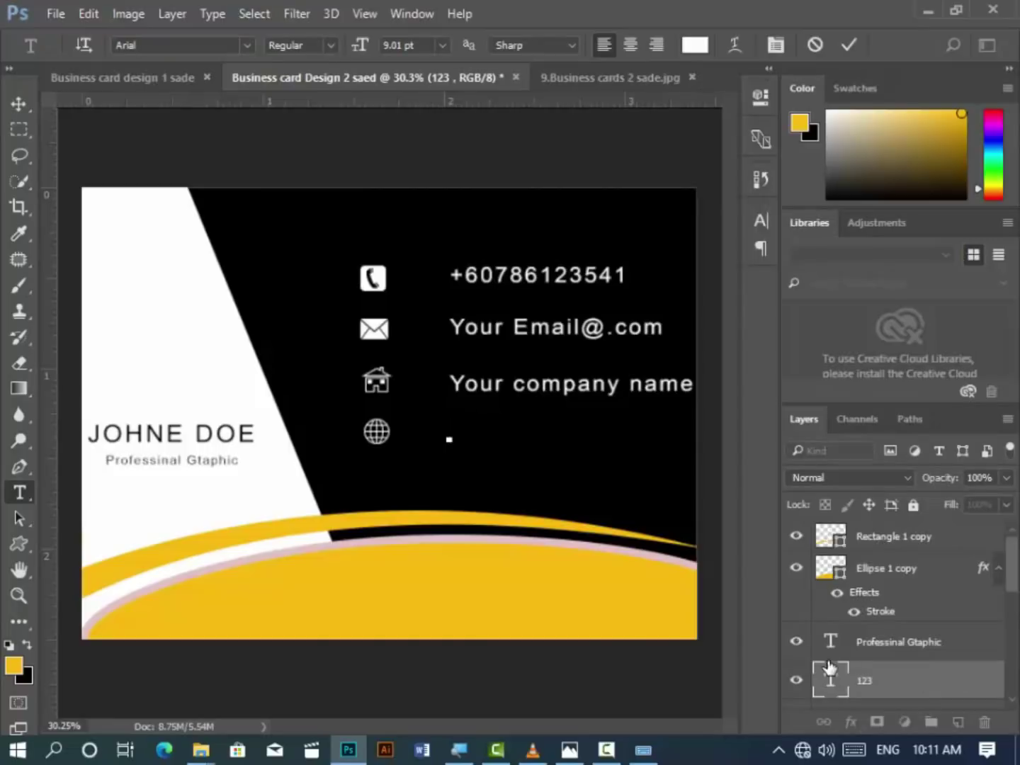
type("www")
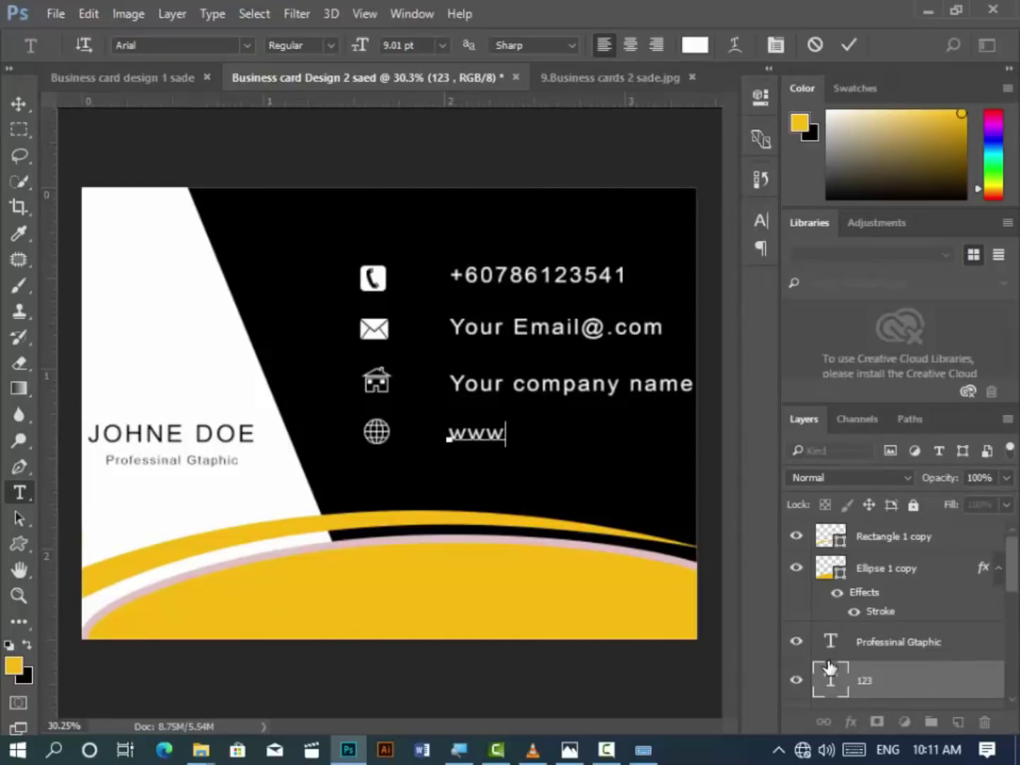
type(".faceboo")
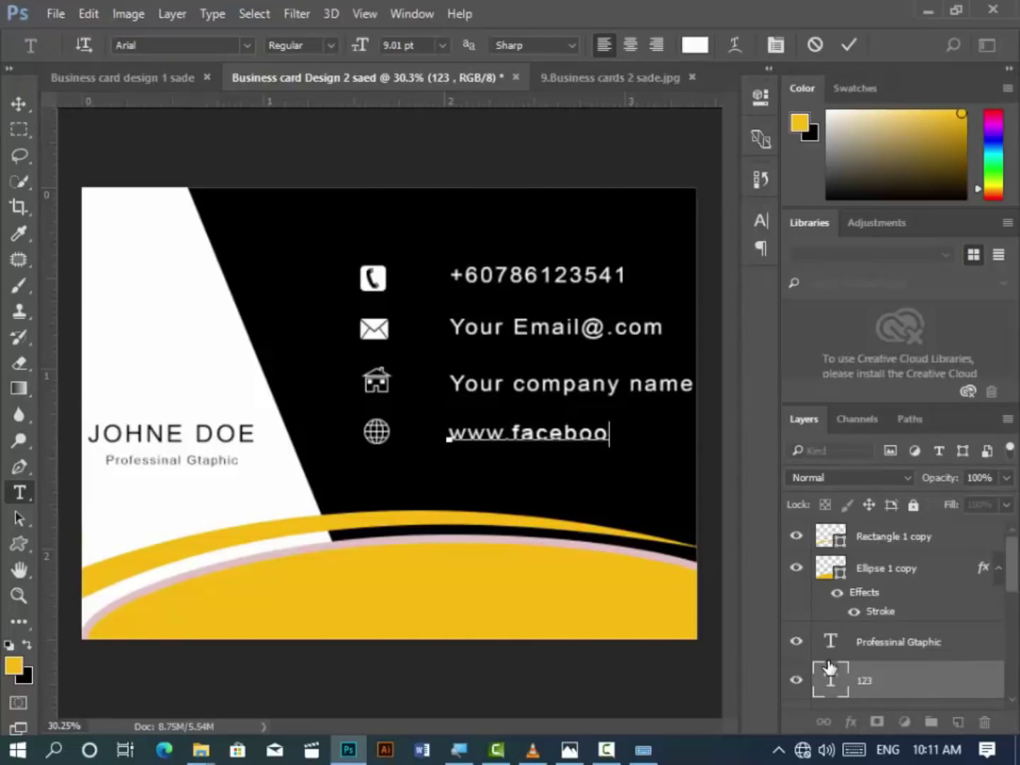
type("k.com/g")
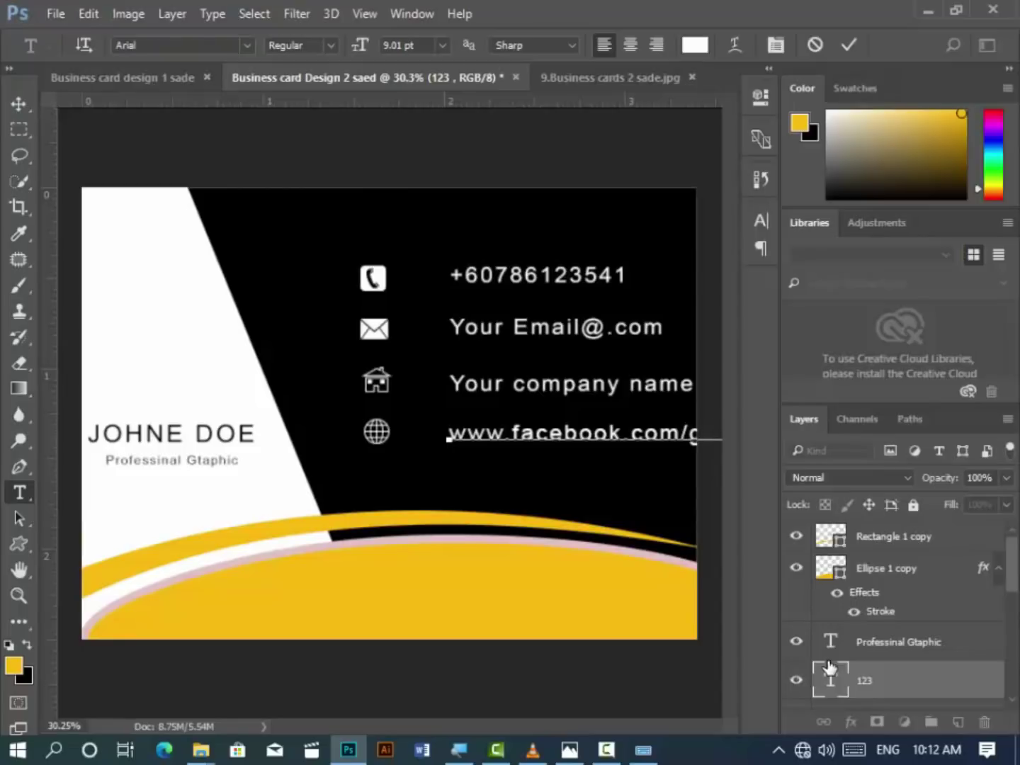
Shrink the Facebook URL line to about 5 pt and nudge it into place.
double_click(829, 679)
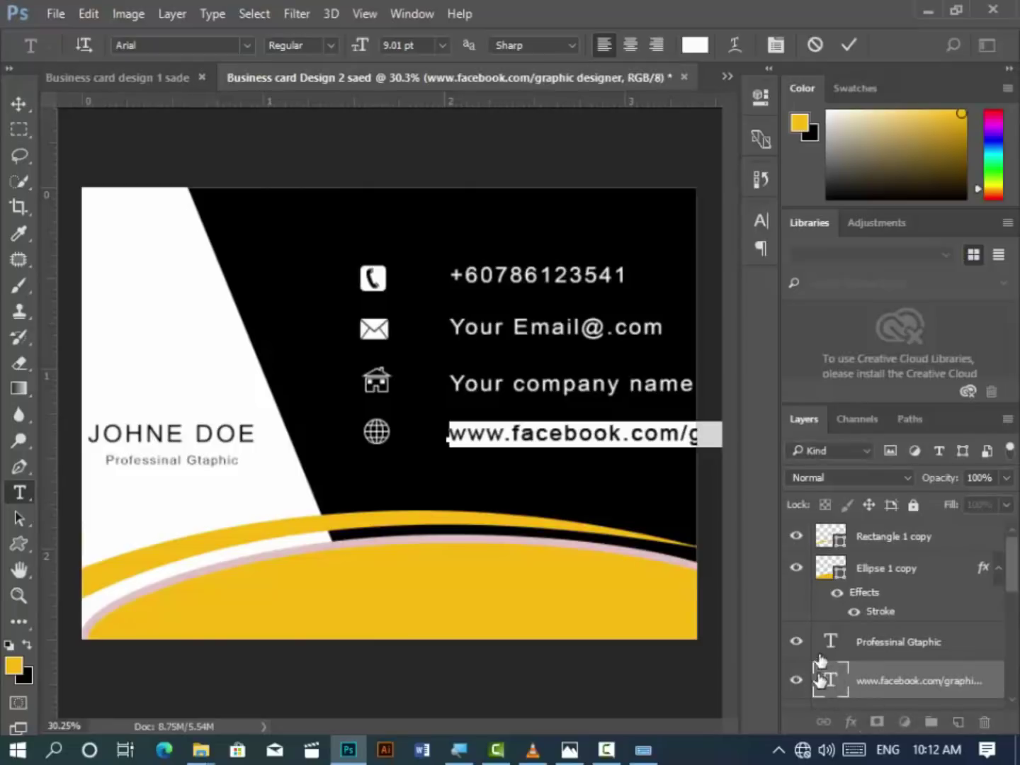
left_click_drag(362, 49, 360, 51)
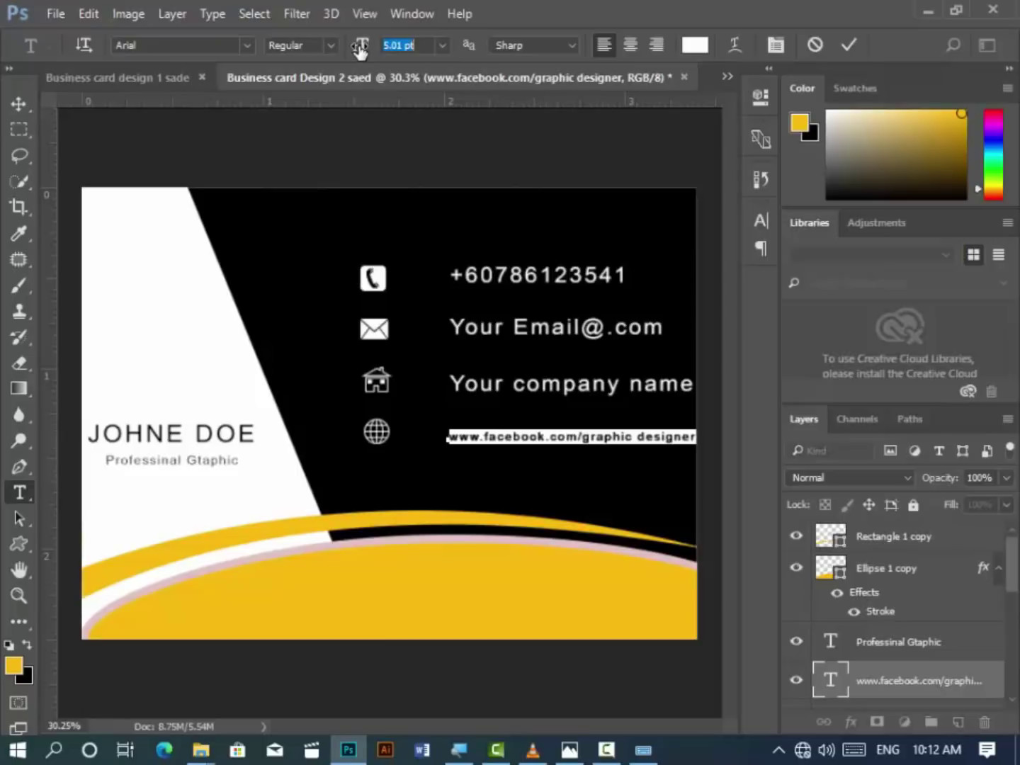
left_click_drag(359, 49, 362, 49)
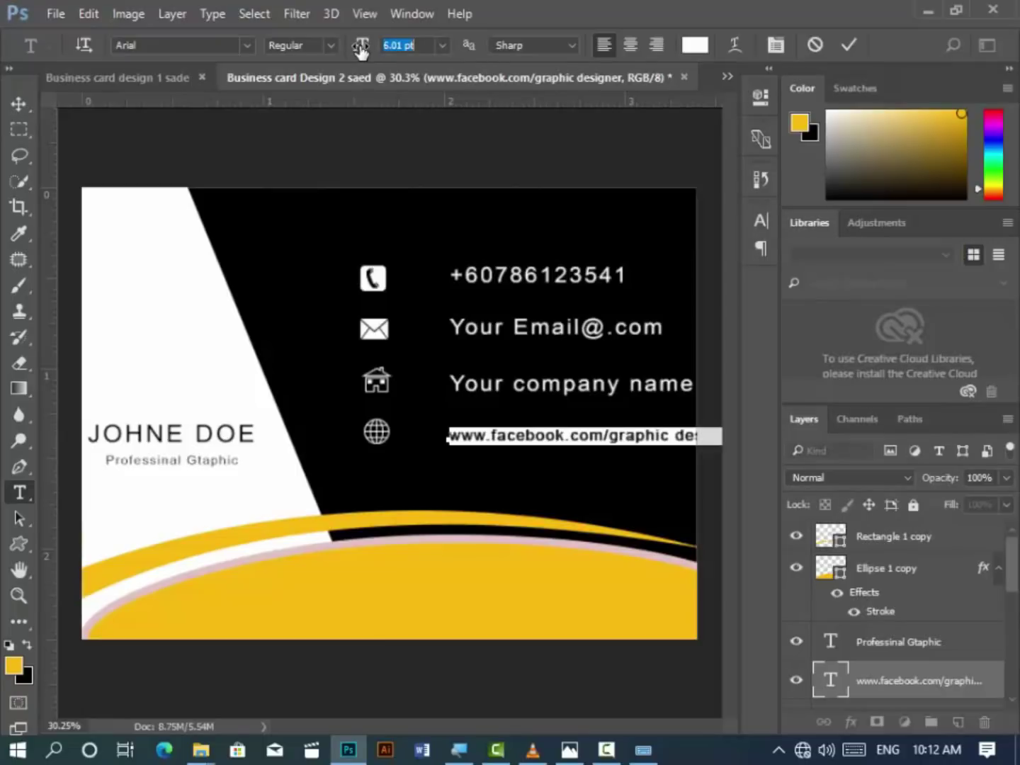
left_click(847, 44)
key("shift+Left")
key("shift+Left")
key("shift+Left")
key("shift+Left")
key("shift+Left")
key("shift+Left")
key("shift+Left")
key("shift+Left")
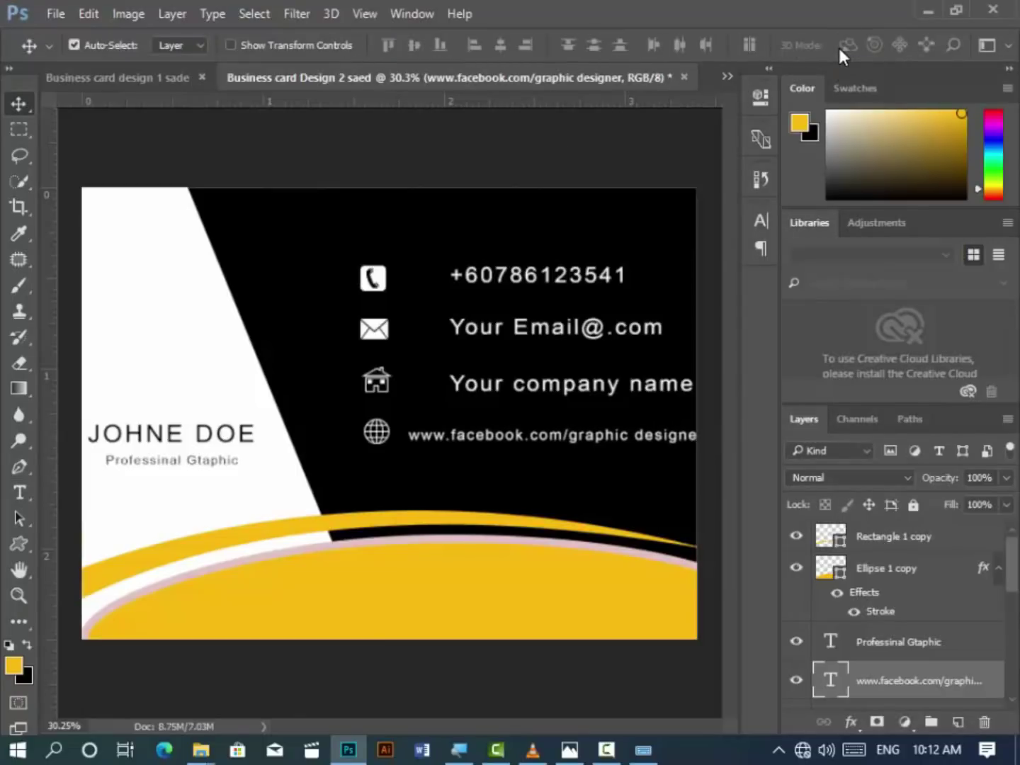
key("shift+Left")
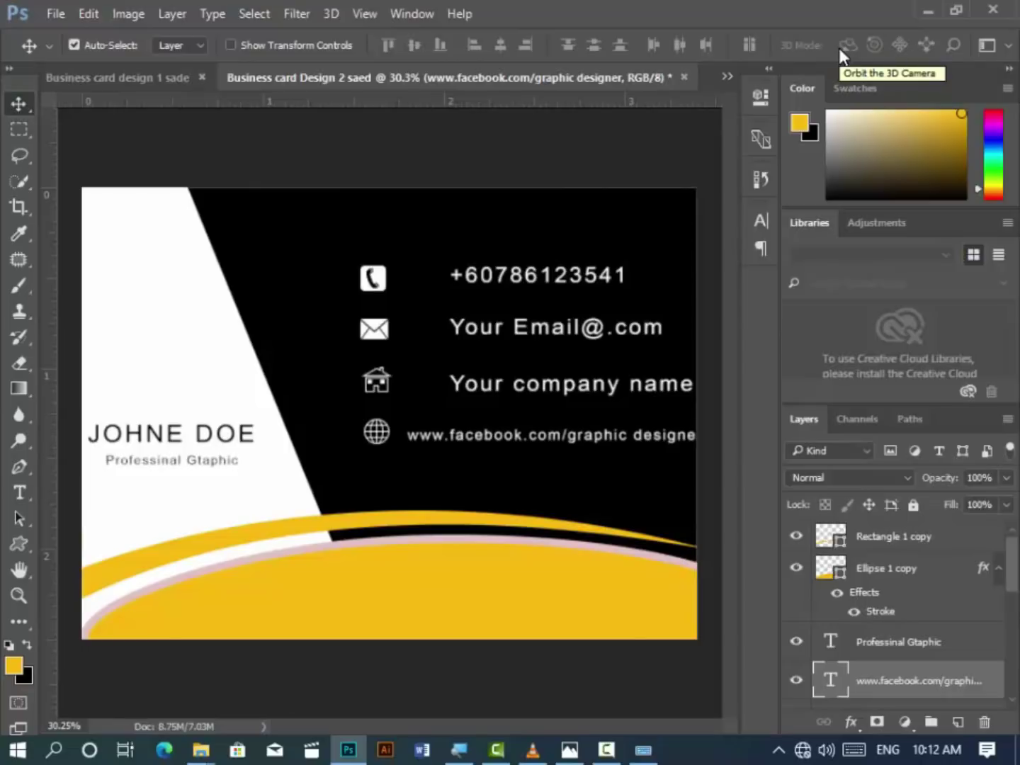
double_click(831, 680)
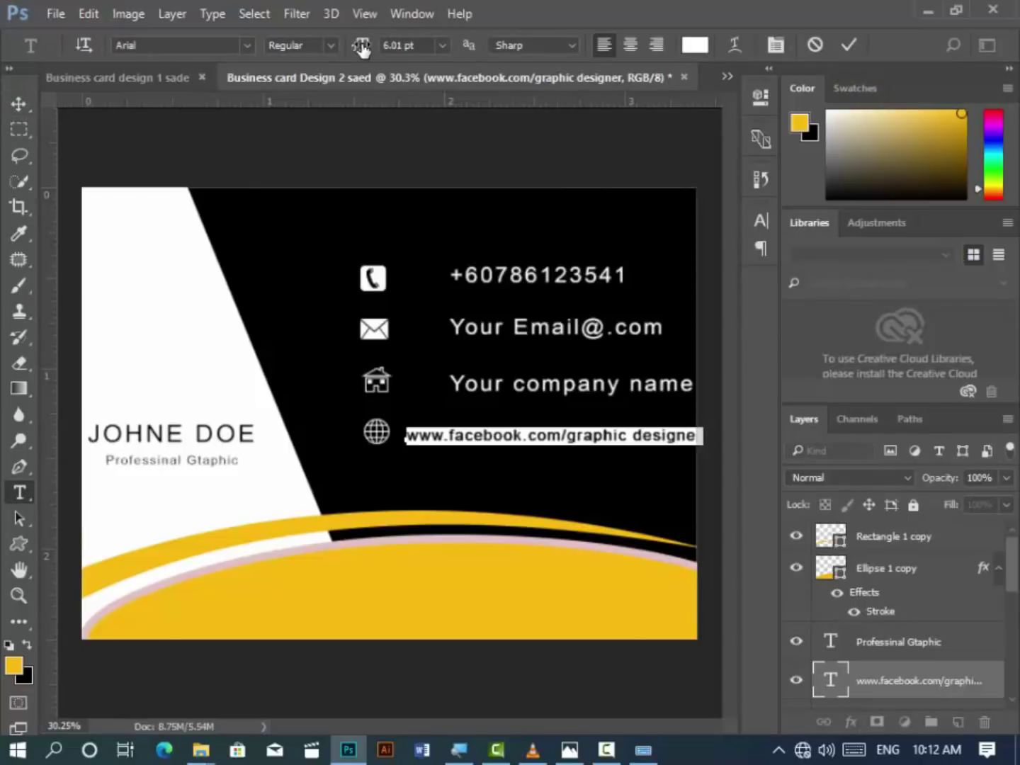
left_click_drag(362, 49, 361, 48)
left_click(847, 46)
key("v")
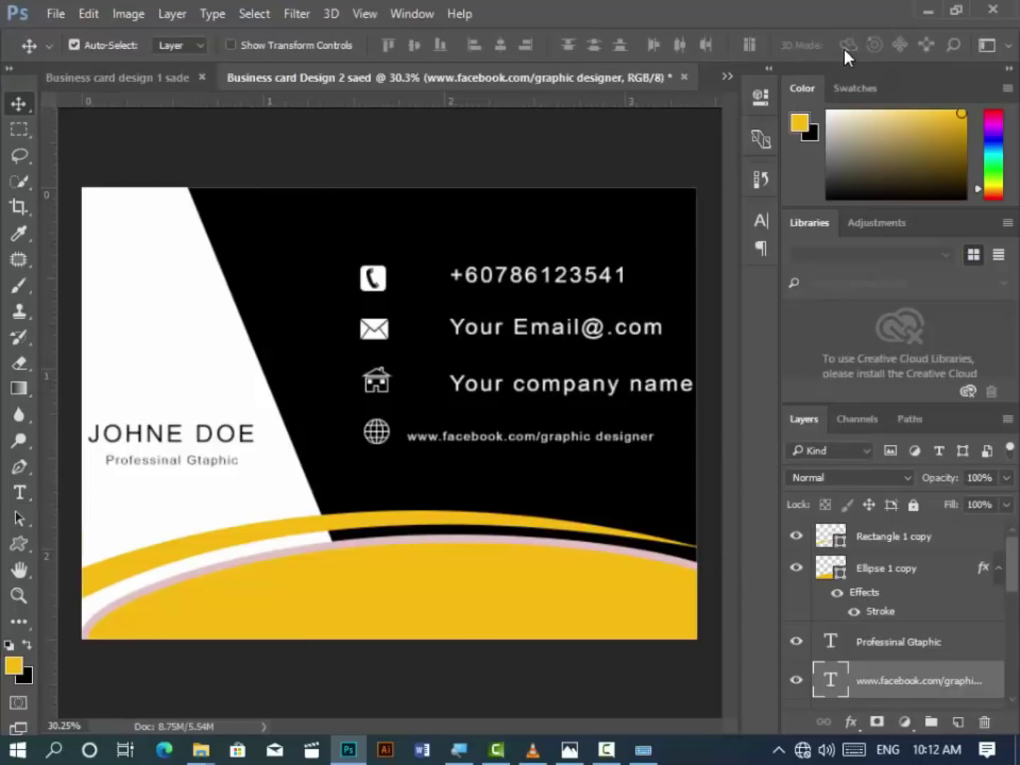
key("shift+Right")
key("shift+Right")
key("shift+Right")
key("shift+Right")
key("shift+Right")
key("shift+Right")
key("shift+Right")
key("shift+Right")
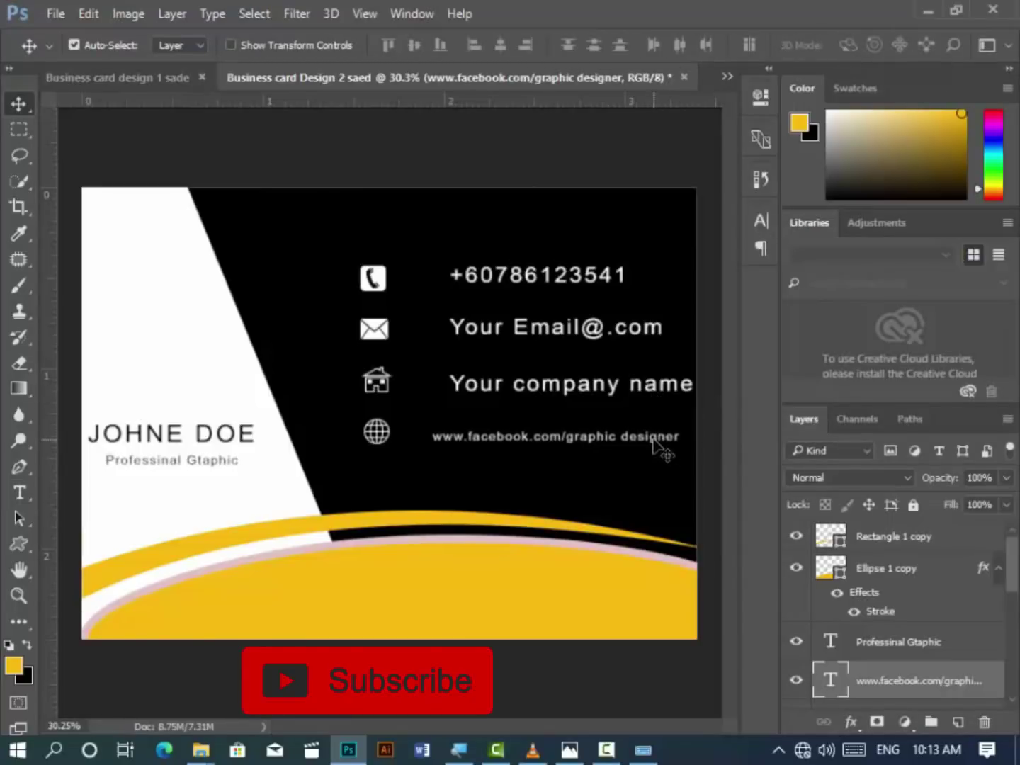
Reduce the company-name contact line to about 7 pt.
left_click(655, 393)
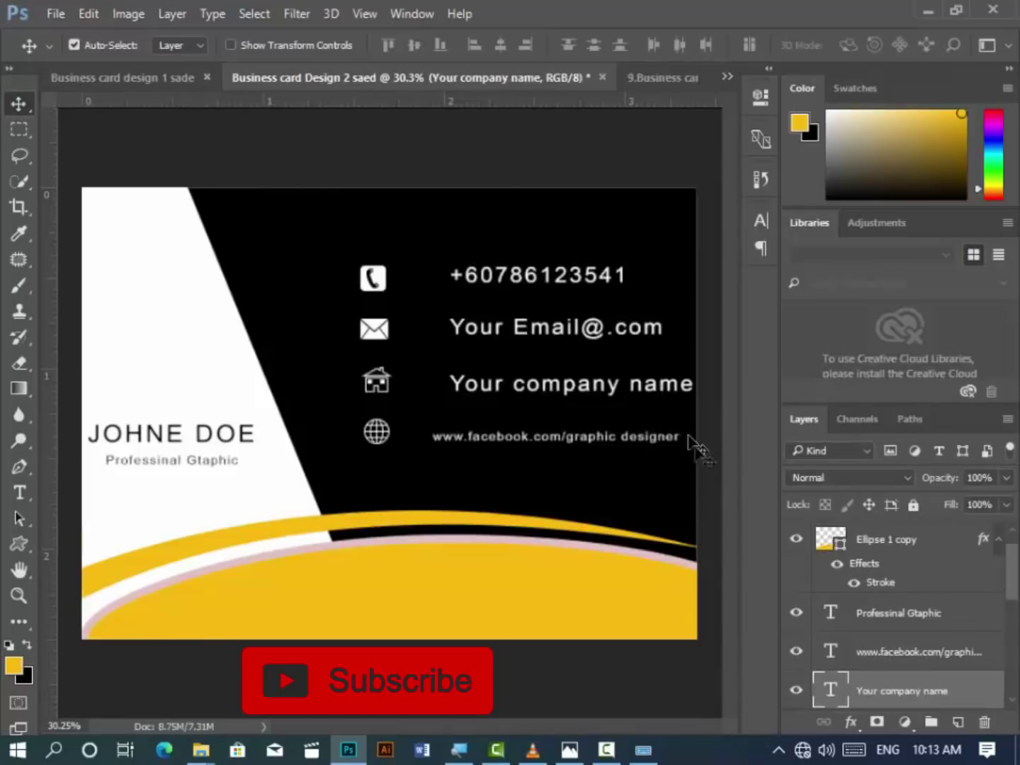
double_click(839, 692)
left_click_drag(366, 48, 361, 49)
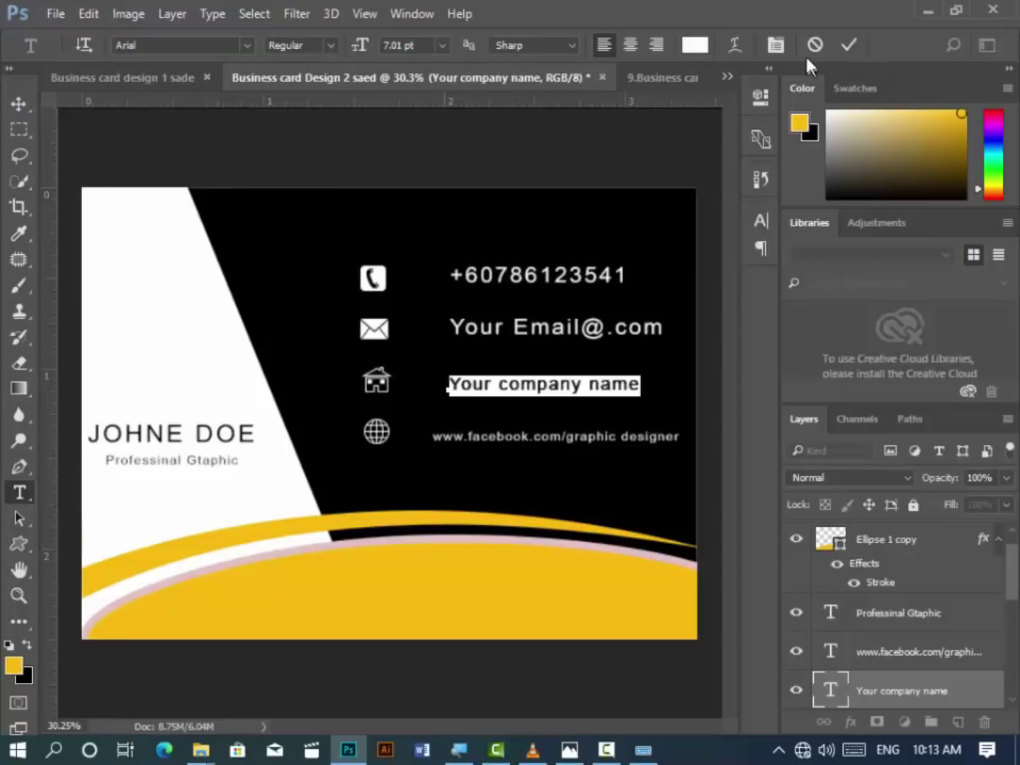
left_click(849, 44)
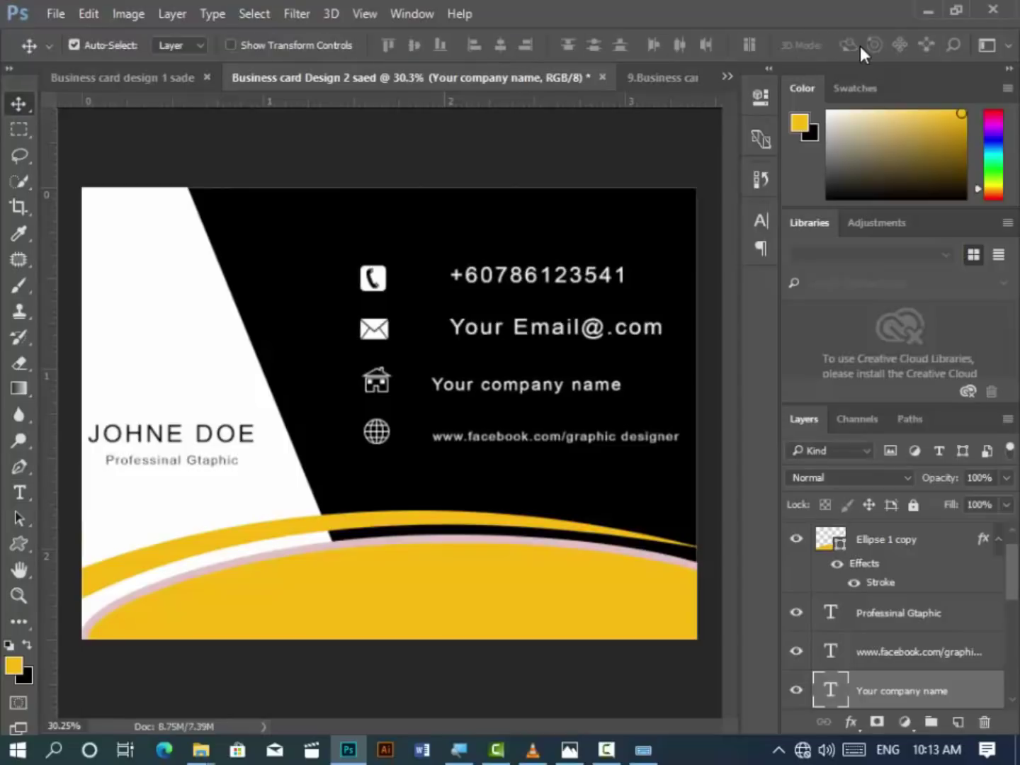
Resize the email line to about 6 pt and nudge it left to align.
left_click(582, 338)
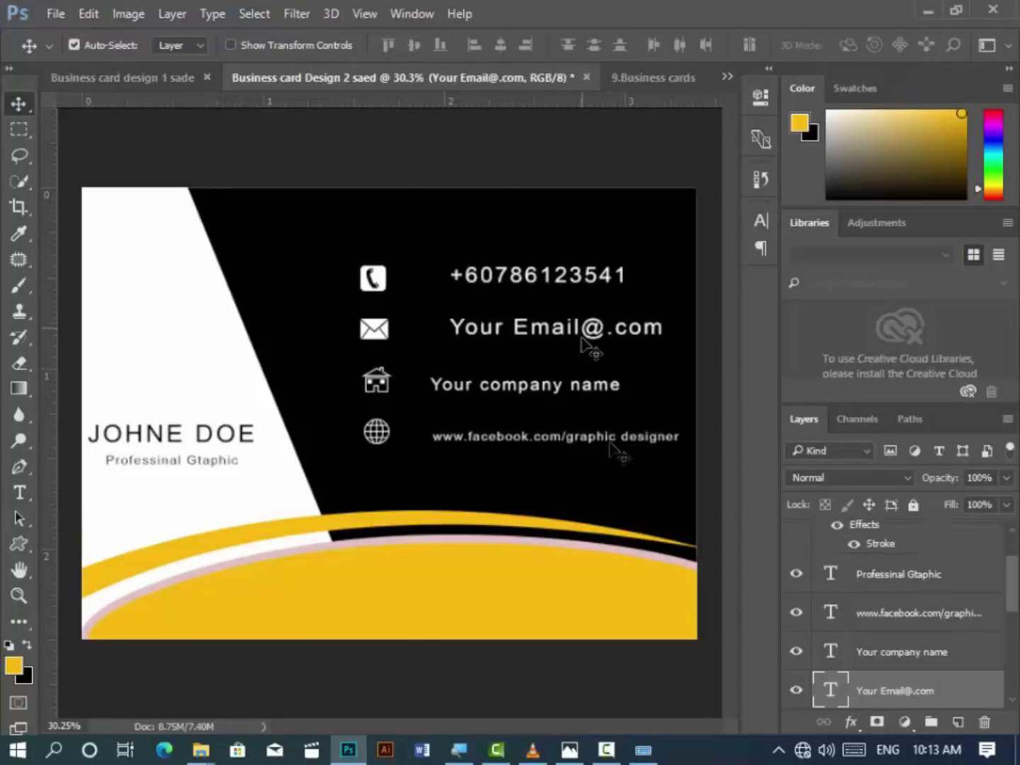
double_click(830, 690)
left_click_drag(368, 47, 375, 48)
left_click(850, 44)
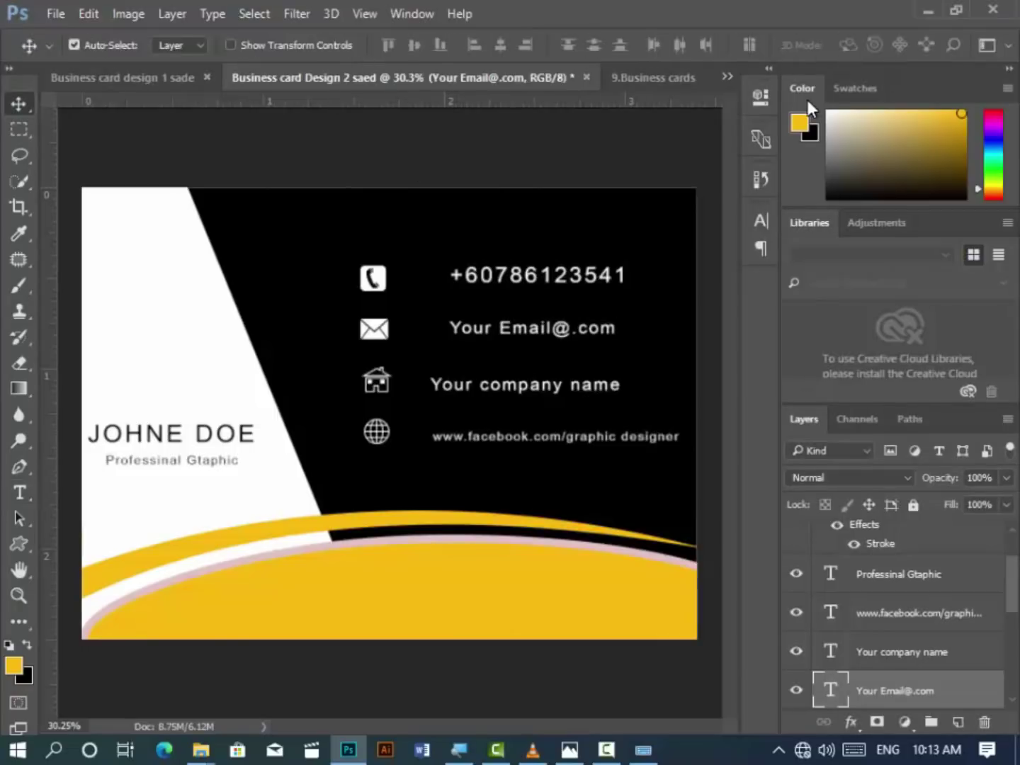
key("shift+Left")
key("shift+Left")
key("shift+Left")
key("shift+Left")
key("shift+Left")
key("shift+Left")
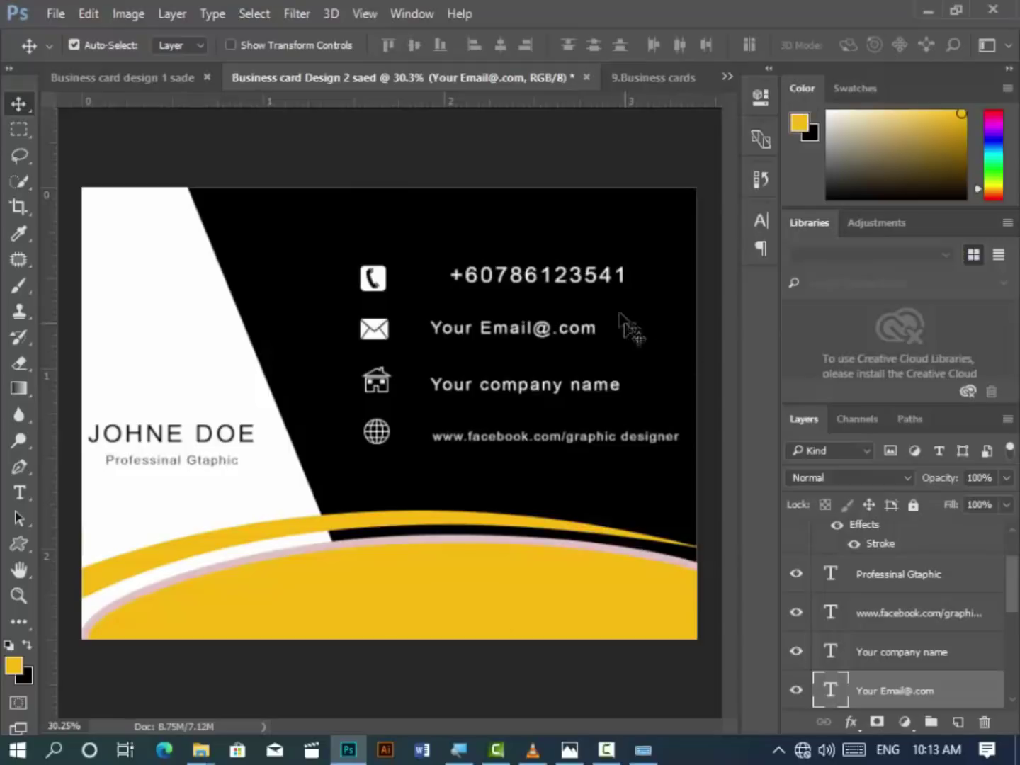
Shrink the phone-number line to about 7 pt and shift it left.
left_click(615, 280)
double_click(829, 690)
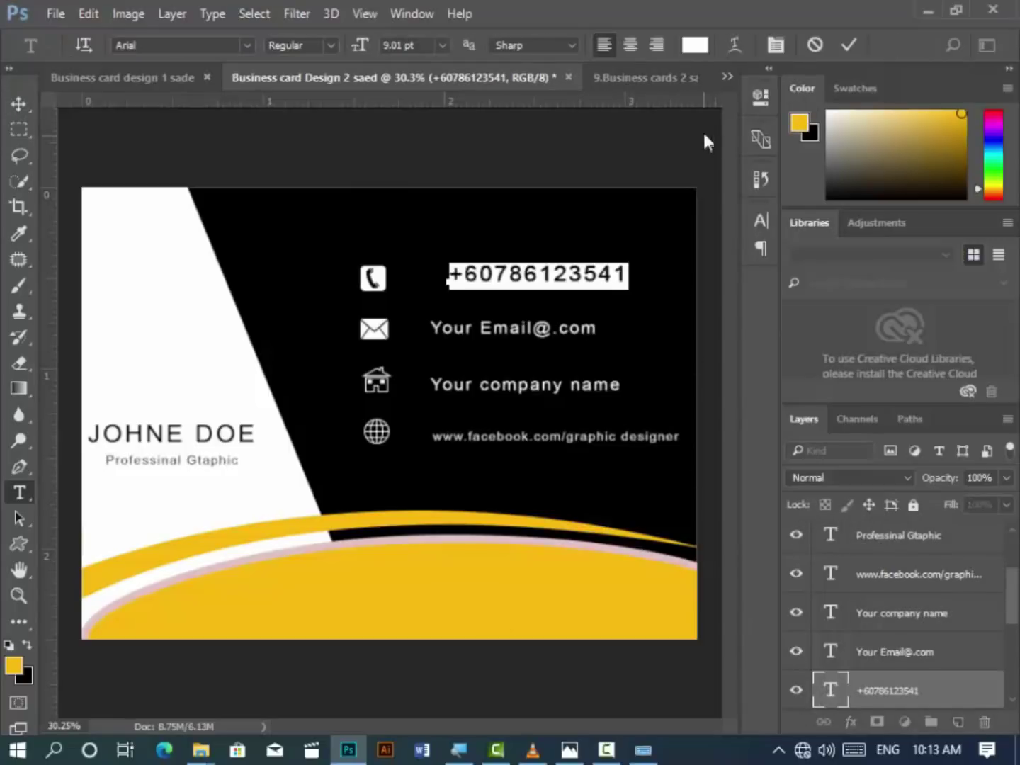
left_click_drag(366, 47, 360, 49)
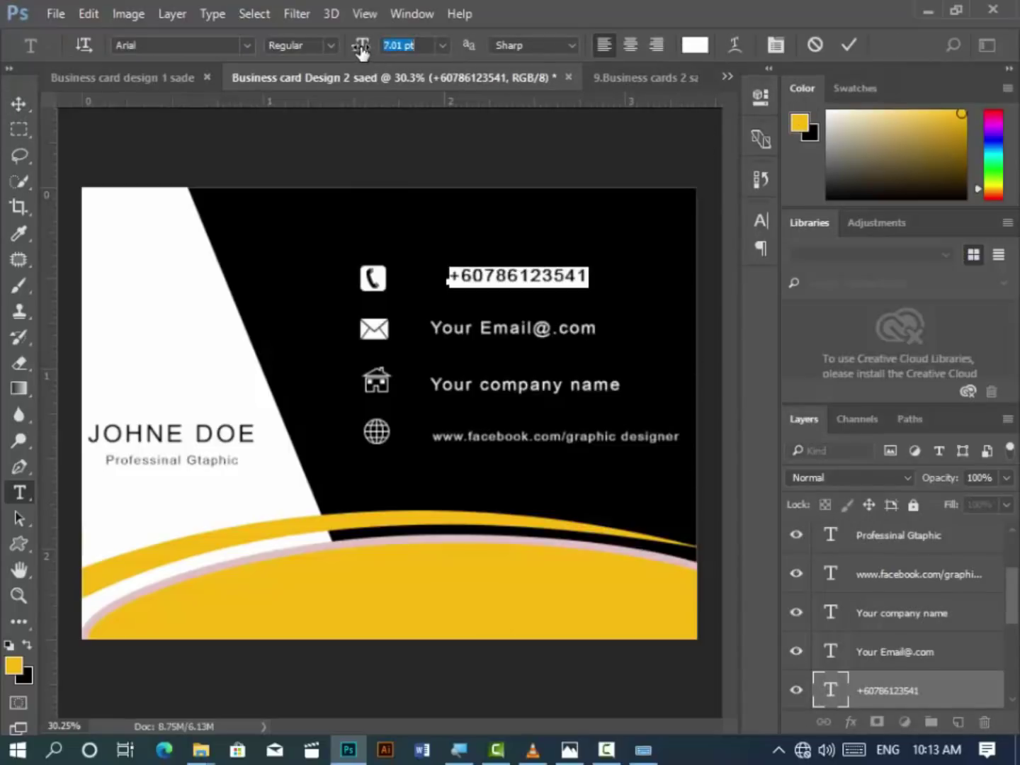
left_click(848, 44)
key("v")
key("shift+Left")
key("shift+Left")
key("shift+Left")
key("shift+Left")
key("shift+Left")
key("shift+Left")
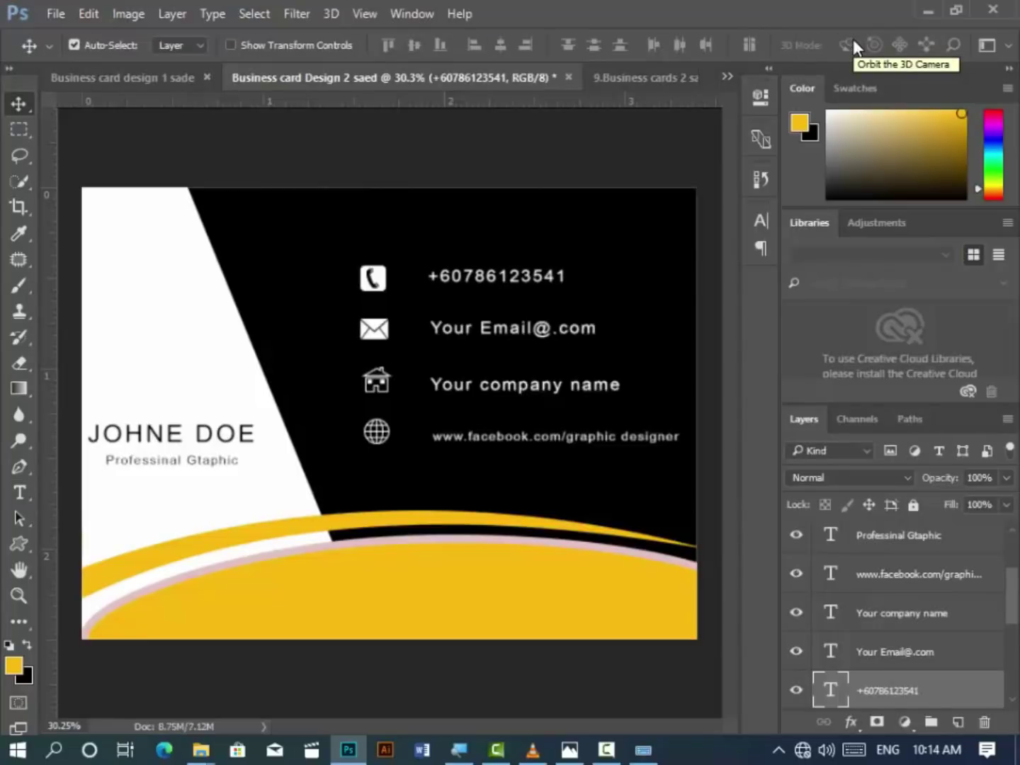
Copy the hexagon logo and COMPANY NAME from design 1 onto the black card's yellow area.
left_click(163, 74)
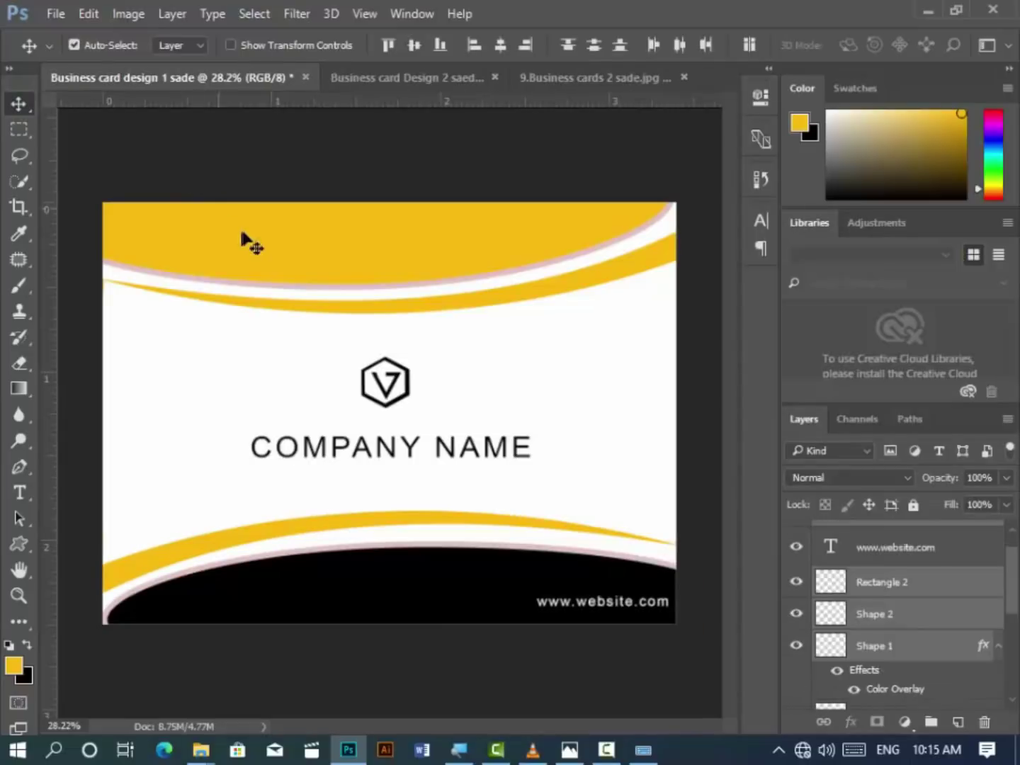
mouse_move(339, 372)
left_mouse_down()
mouse_move(399, 465)
mouse_move(387, 465)
left_mouse_up()
mouse_move(409, 396)
left_mouse_down()
mouse_move(455, 74)
mouse_move(393, 527)
left_mouse_up()
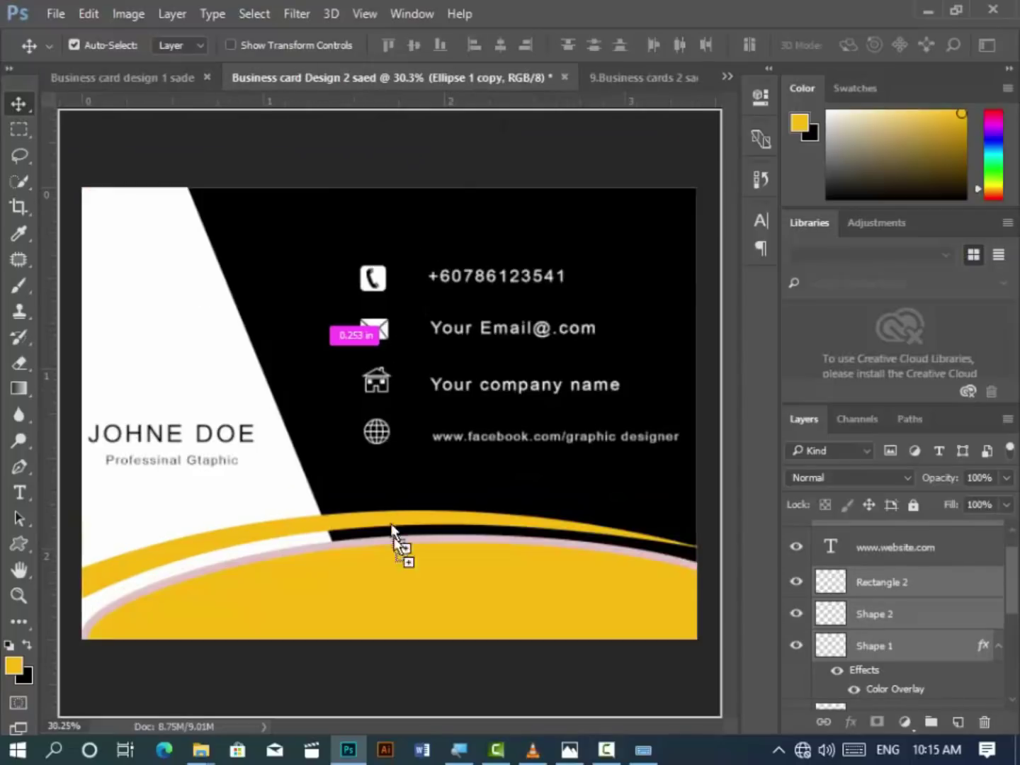
left_click_drag(437, 571, 437, 570)
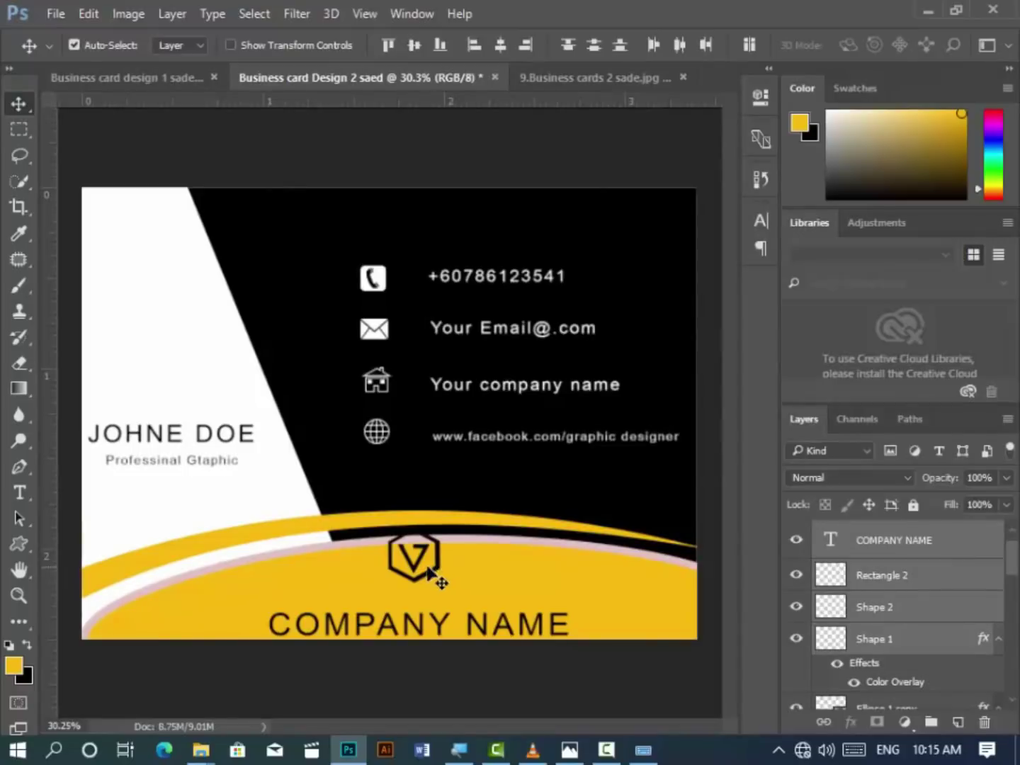
Scale the logo group down proportionally into the bottom-right corner.
key("ctrl+t")
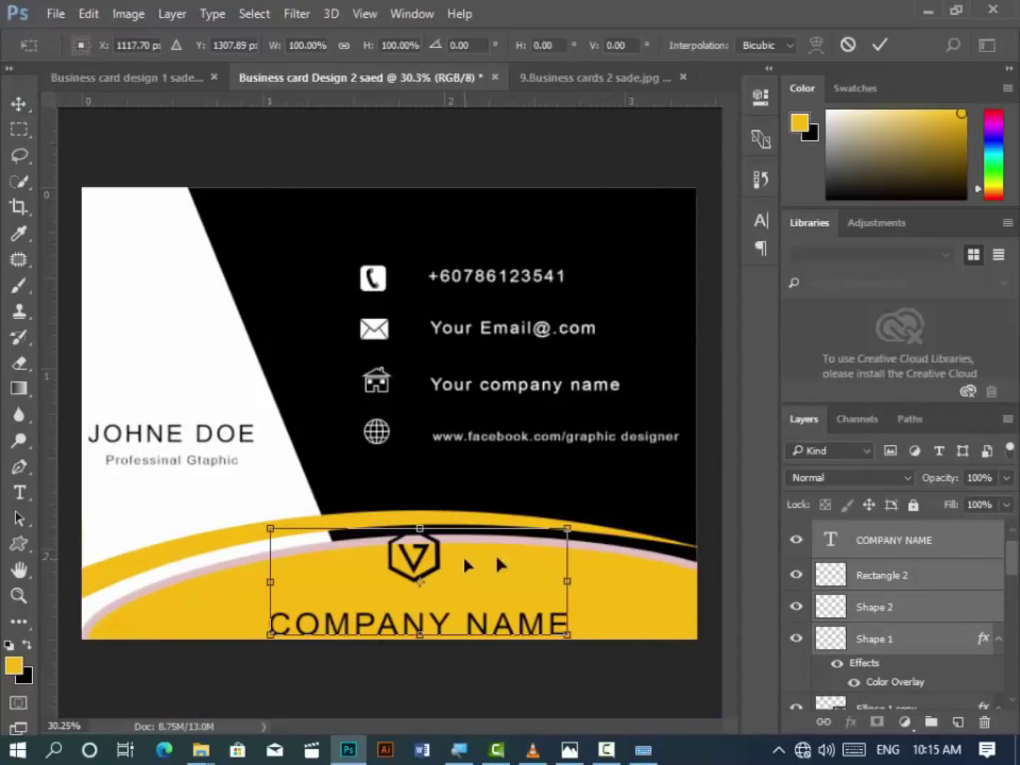
mouse_move(567, 530)
left_mouse_down()
mouse_move(444, 602)
mouse_move(430, 598)
left_mouse_up()
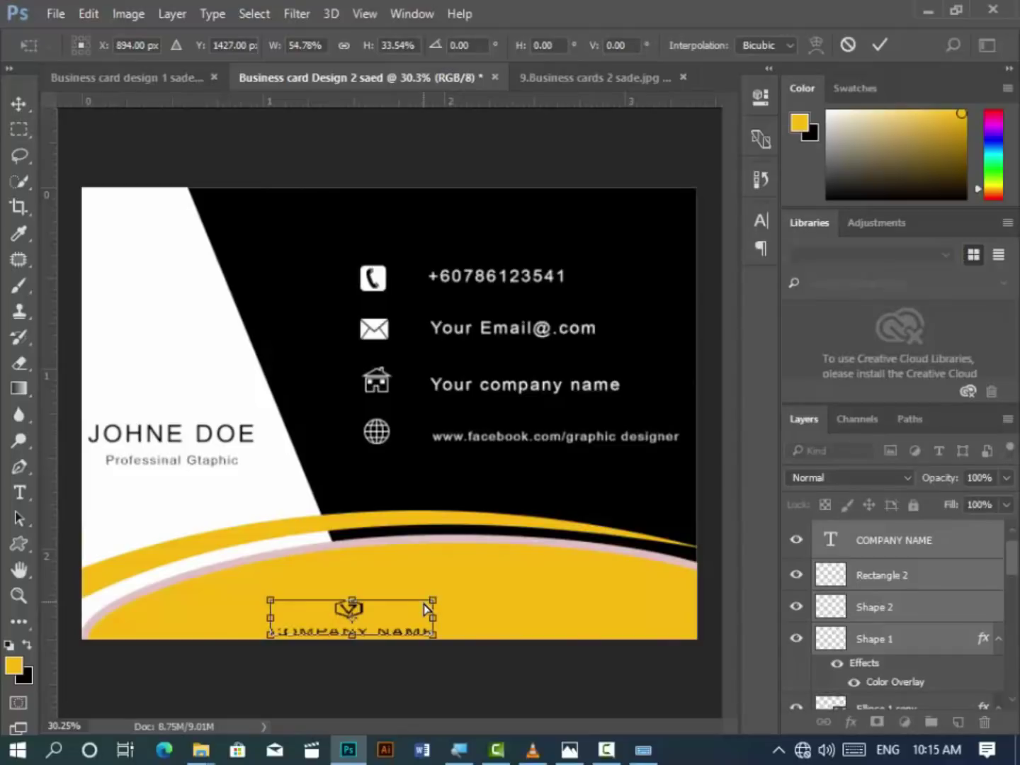
key("ctrl+z")
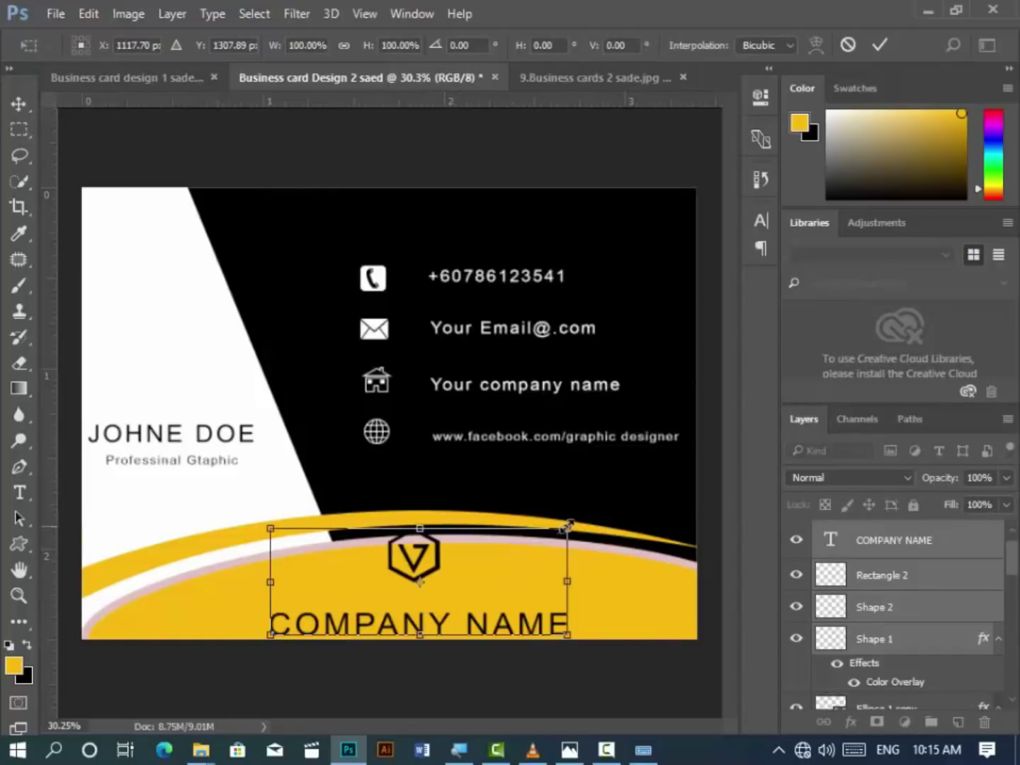
mouse_move(567, 530)
left_mouse_down()
mouse_move(389, 633)
mouse_move(621, 611)
mouse_move(626, 623)
left_mouse_up()
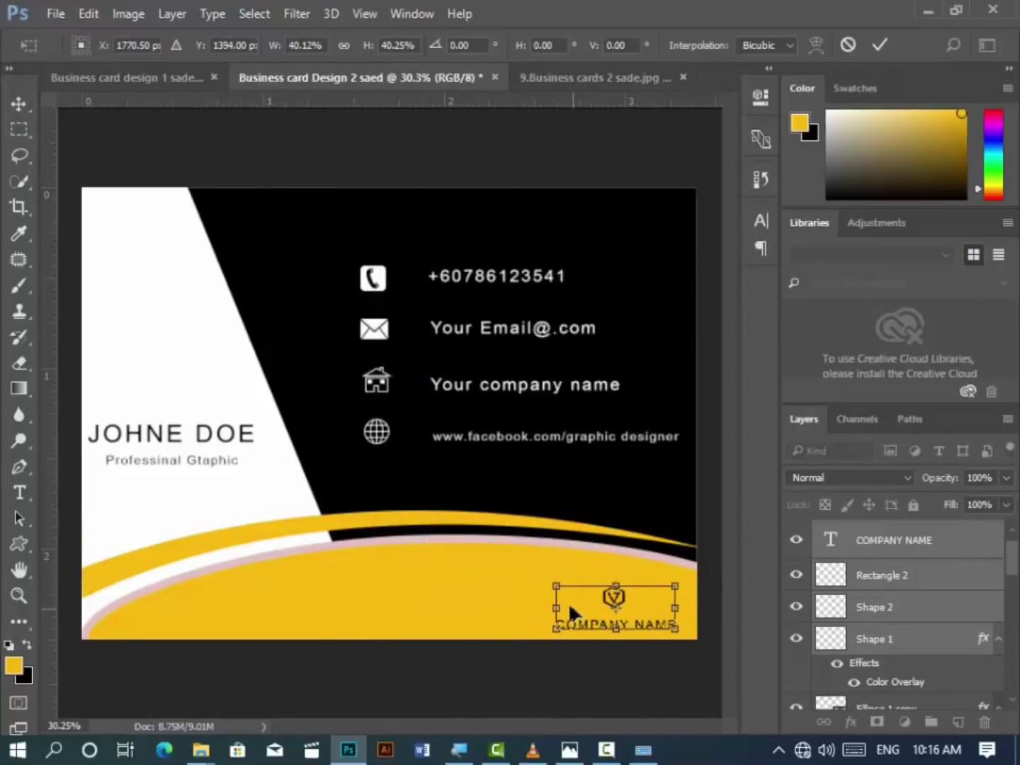
left_click(879, 45)
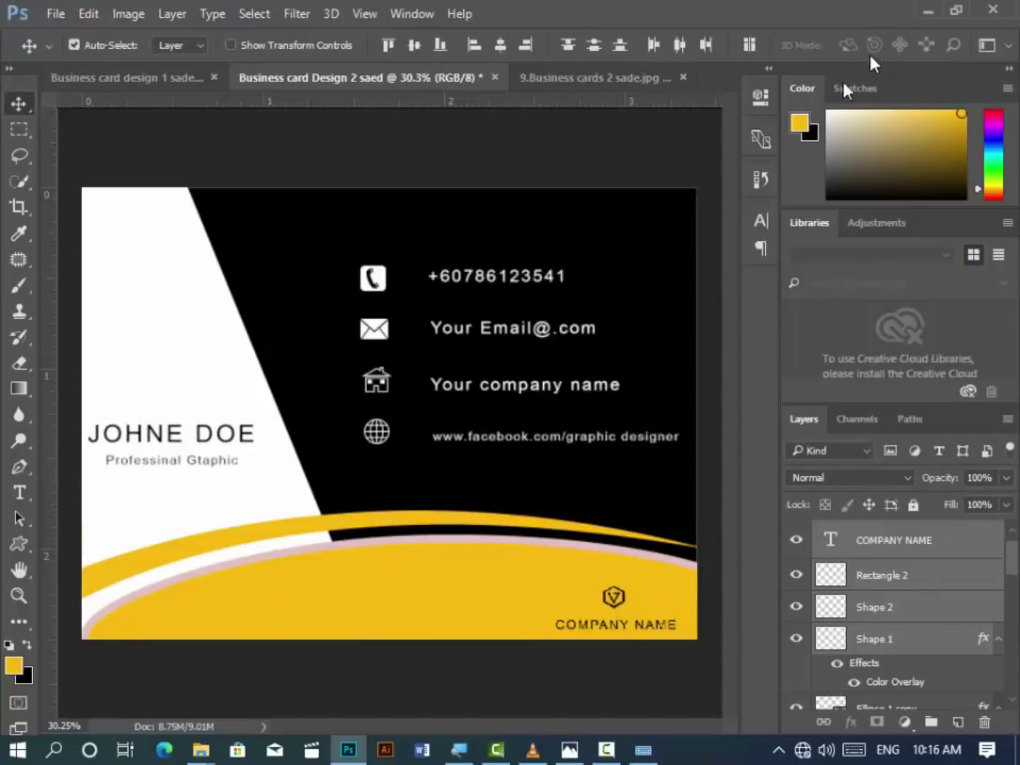